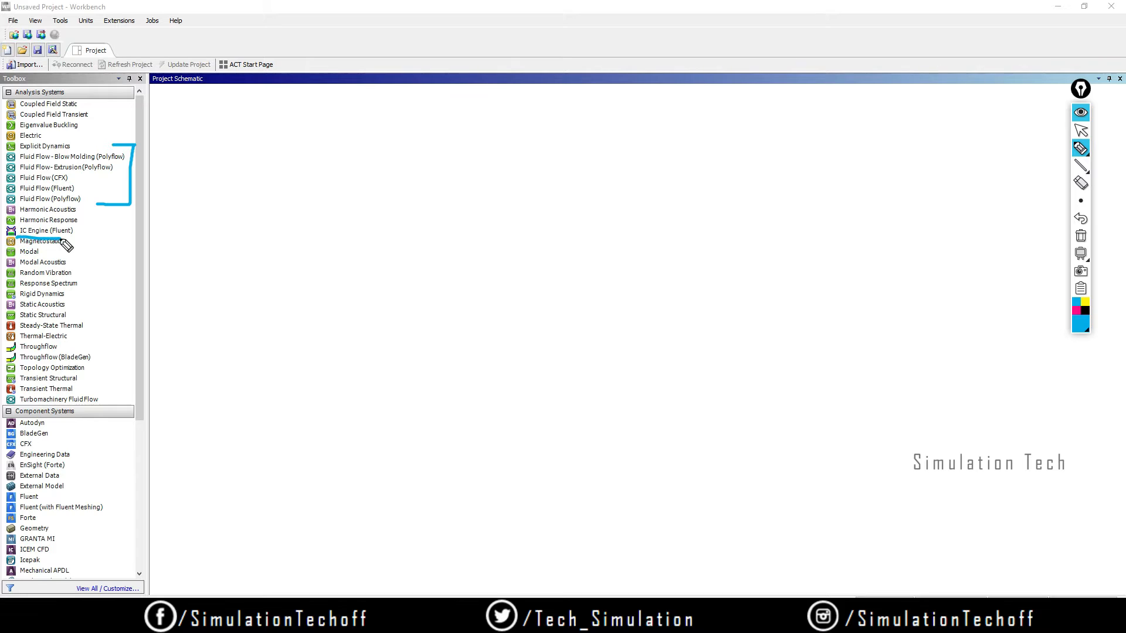
Outline IC Engine (Fluent), bracket the CFX and Fluent systems with the note "GUI", outline Fluid Flow (Fluent), and erase the annotations.
{"action": "left_click", "coordinate": [1081, 238]}
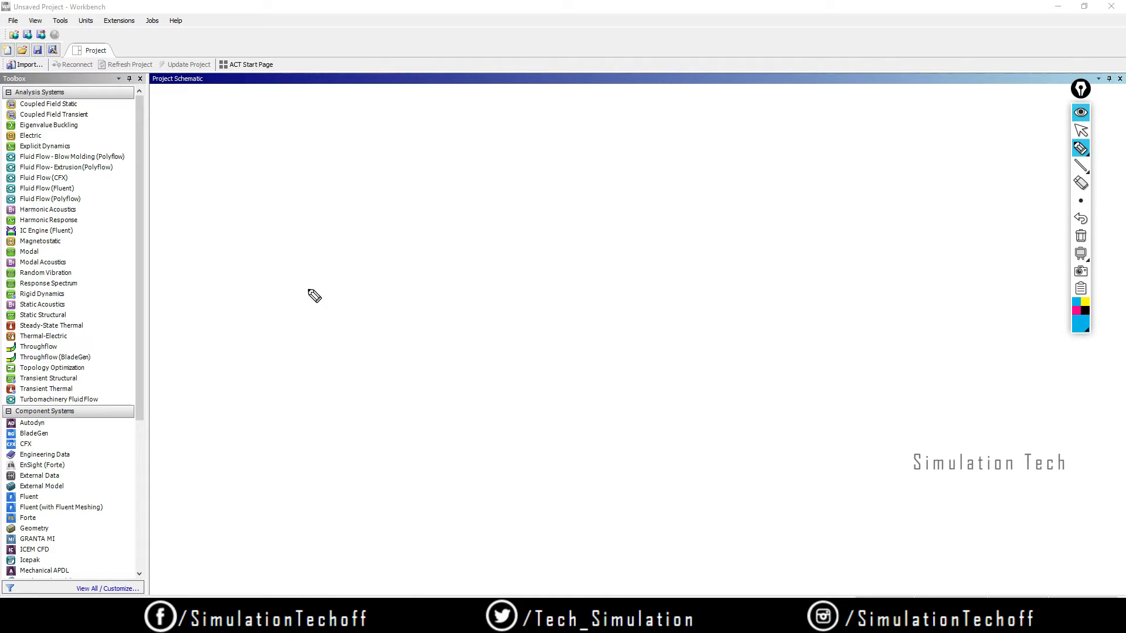
{"action": "mouse_move", "coordinate": [12, 226]}
{"action": "left_mouse_down"}
{"action": "mouse_move", "coordinate": [76, 240]}
{"action": "mouse_move", "coordinate": [24, 222]}
{"action": "mouse_move", "coordinate": [9, 238]}
{"action": "left_mouse_up"}
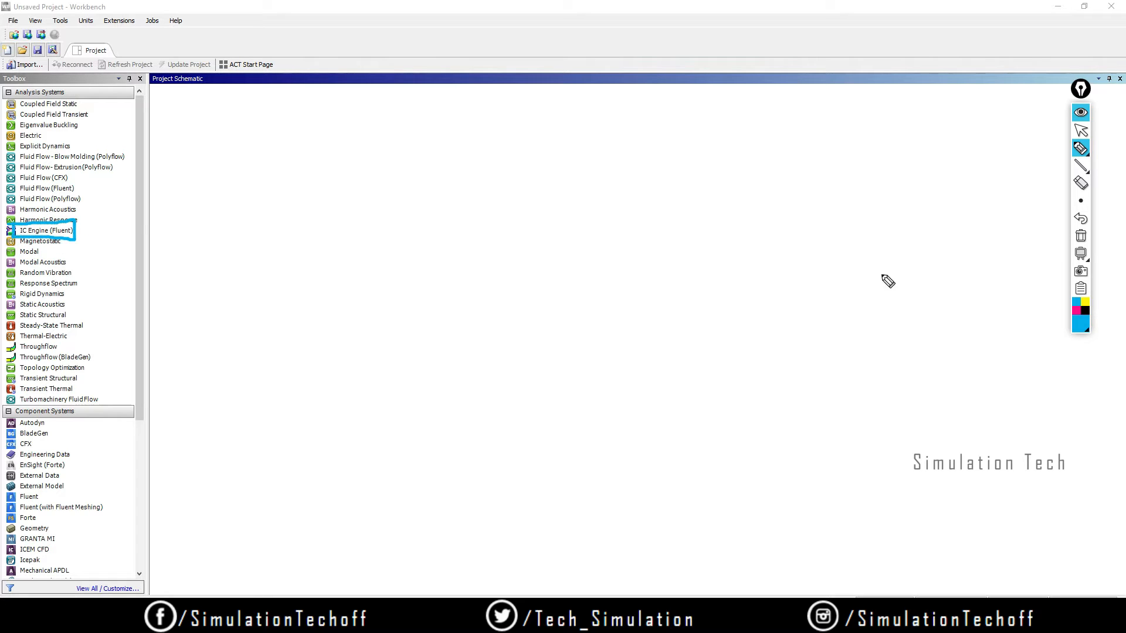
{"action": "left_click", "coordinate": [1081, 236]}
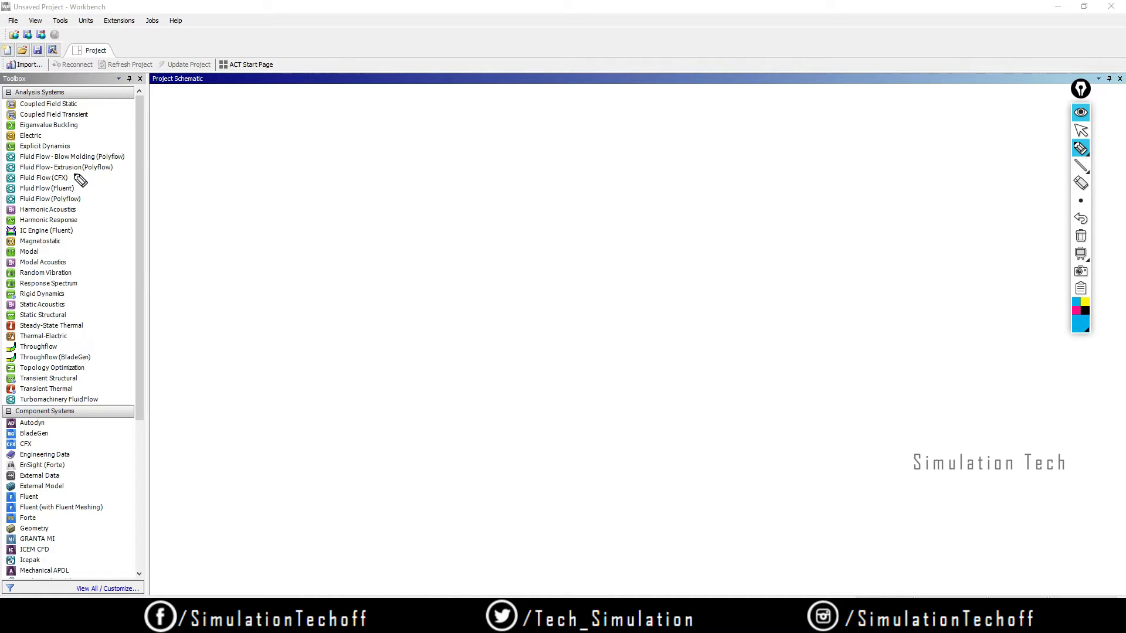
{"action": "mouse_move", "coordinate": [74, 174]}
{"action": "left_mouse_down"}
{"action": "mouse_move", "coordinate": [88, 183]}
{"action": "mouse_move", "coordinate": [78, 193]}
{"action": "mouse_move", "coordinate": [157, 186]}
{"action": "mouse_move", "coordinate": [138, 203]}
{"action": "mouse_move", "coordinate": [206, 194]}
{"action": "mouse_move", "coordinate": [216, 181]}
{"action": "mouse_move", "coordinate": [221, 197]}
{"action": "left_mouse_up"}
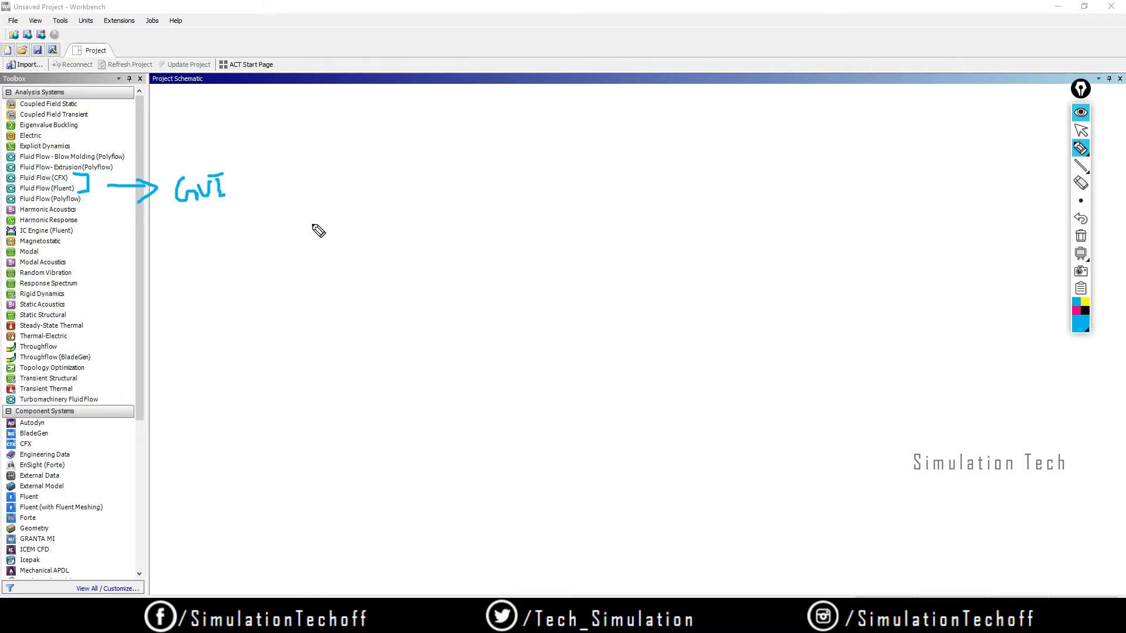
{"action": "left_click", "coordinate": [1081, 236]}
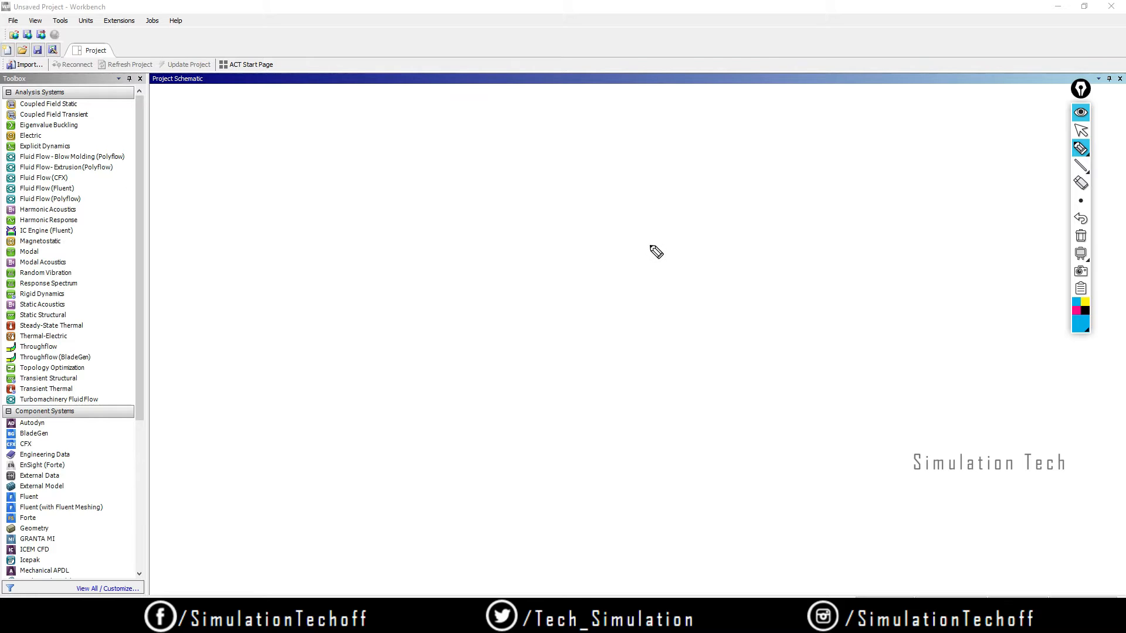
{"action": "mouse_move", "coordinate": [22, 189]}
{"action": "left_mouse_down"}
{"action": "mouse_move", "coordinate": [22, 202]}
{"action": "mouse_move", "coordinate": [89, 192]}
{"action": "mouse_move", "coordinate": [23, 188]}
{"action": "left_mouse_up"}
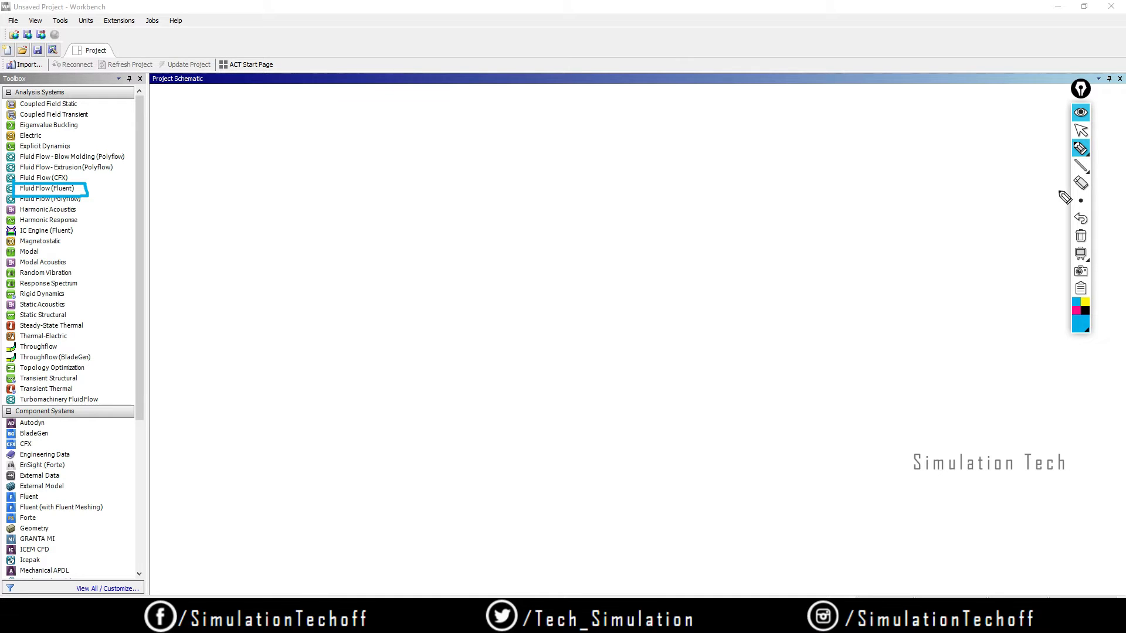
{"action": "left_click", "coordinate": [1081, 236]}
Add a Fluid Flow (Fluent) analysis system to the empty project schematic.
{"action": "left_click", "coordinate": [1081, 130]}
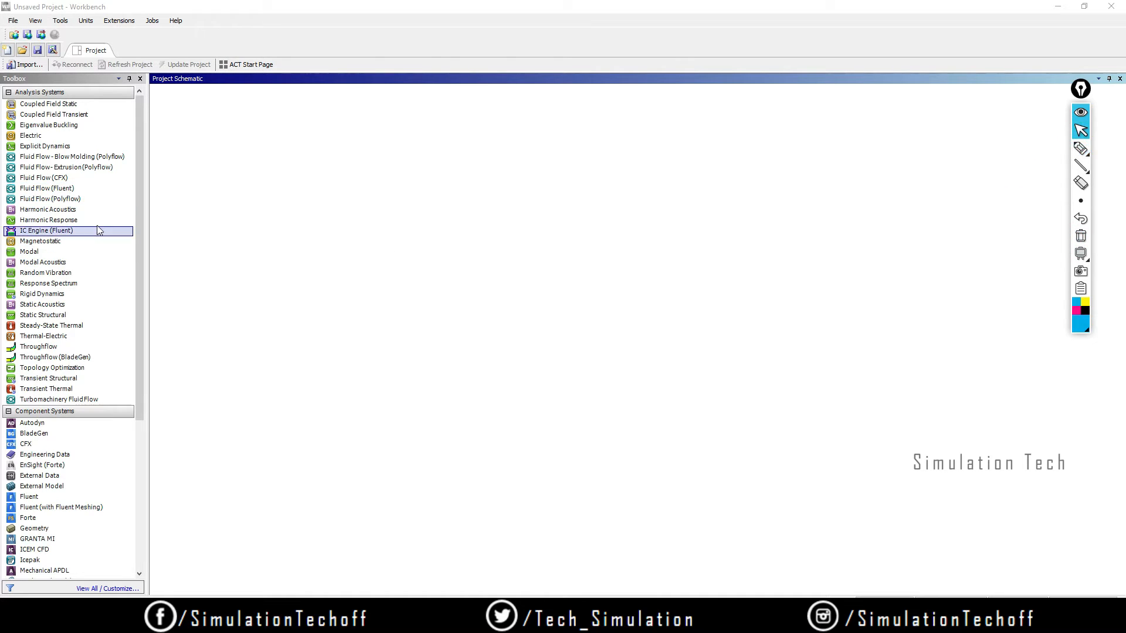
{"action": "left_click_drag", "start_coordinate": [47, 188], "coordinate": [228, 148]}
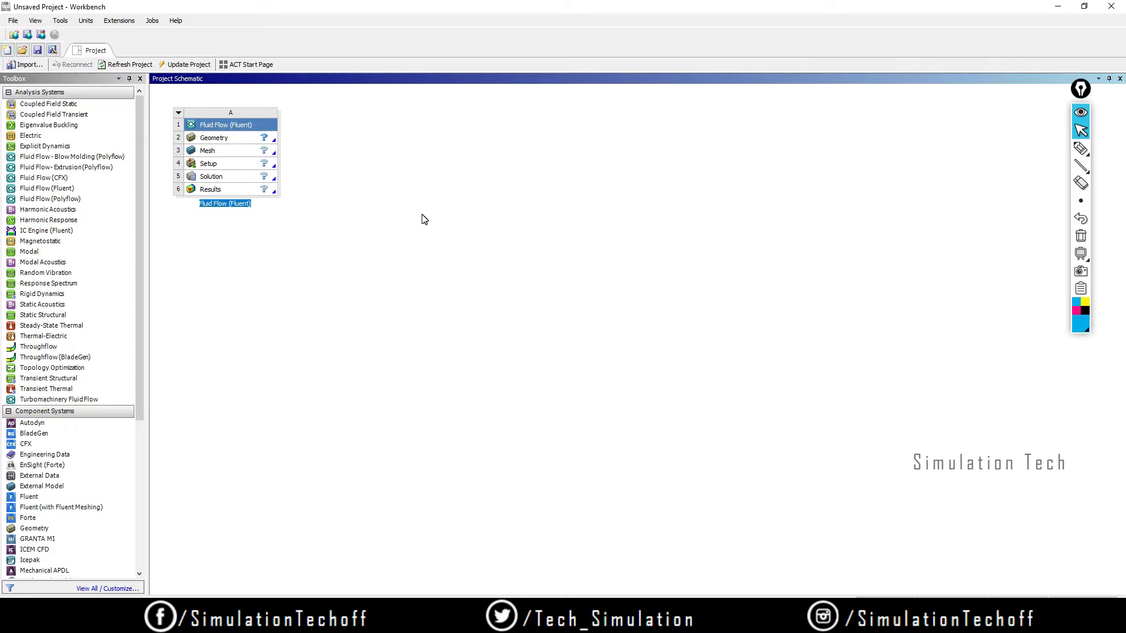
Annotate the Geometry cell of the Fluid Flow (Fluent) system with the pen and erase the mark.
{"action": "left_click", "coordinate": [1080, 149]}
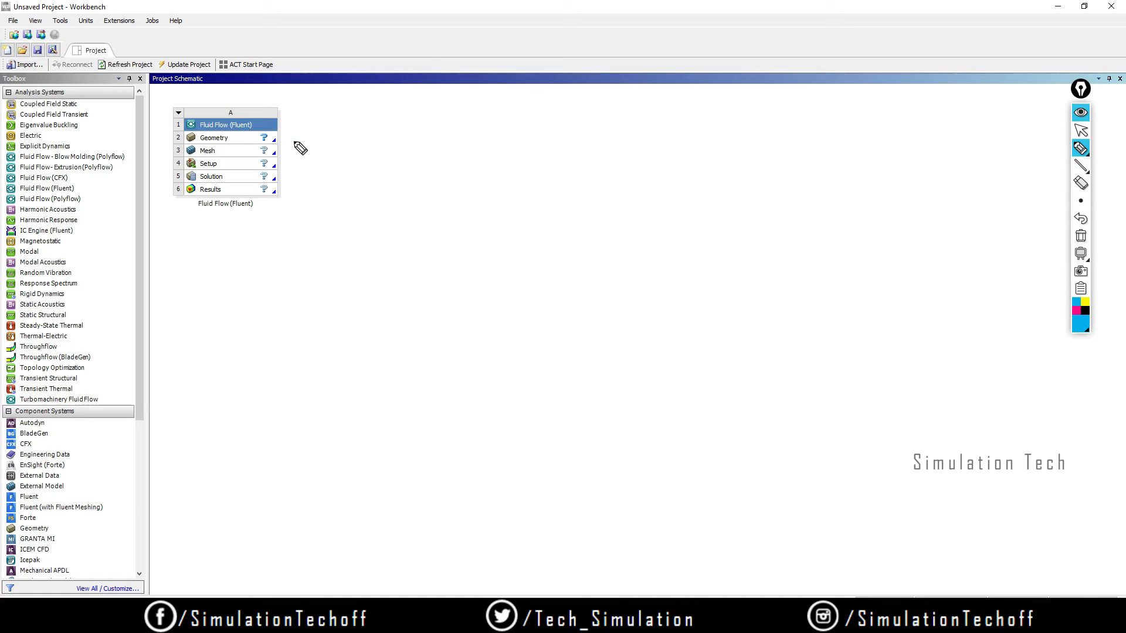
{"action": "left_click_drag", "start_coordinate": [293, 141], "coordinate": [319, 140]}
{"action": "left_click", "coordinate": [1081, 235]}
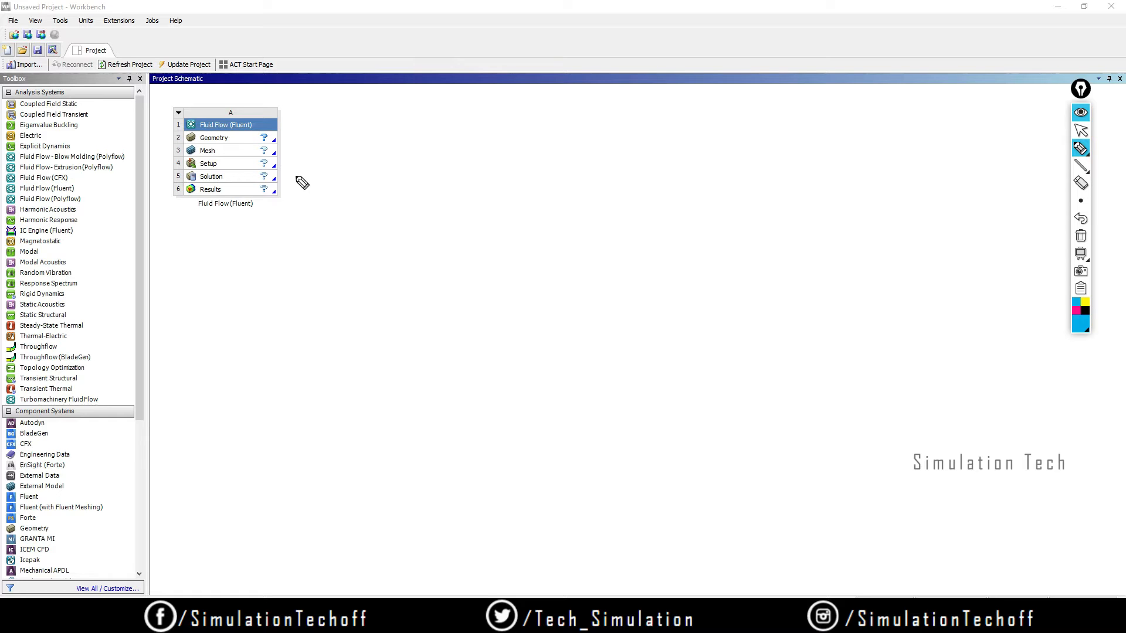
{"action": "left_click", "coordinate": [1072, 235]}
{"action": "left_click", "coordinate": [1080, 134]}
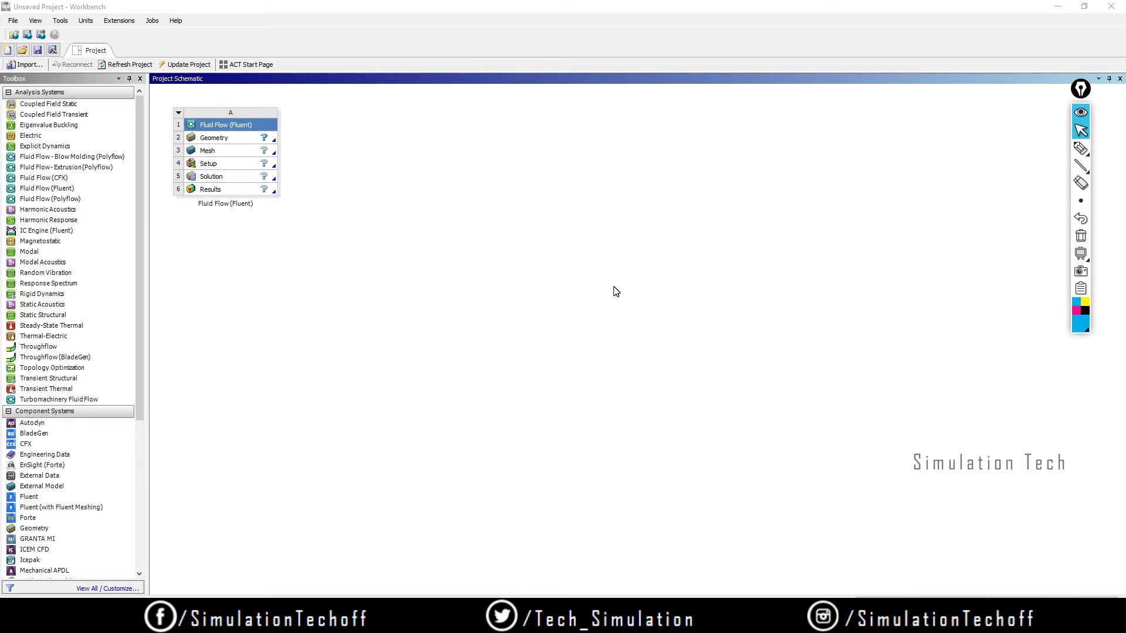
Add standalone Static Structural and Random Vibration systems beside the Fluid Flow (Fluent) system.
{"action": "left_click_drag", "start_coordinate": [57, 317], "coordinate": [98, 346]}
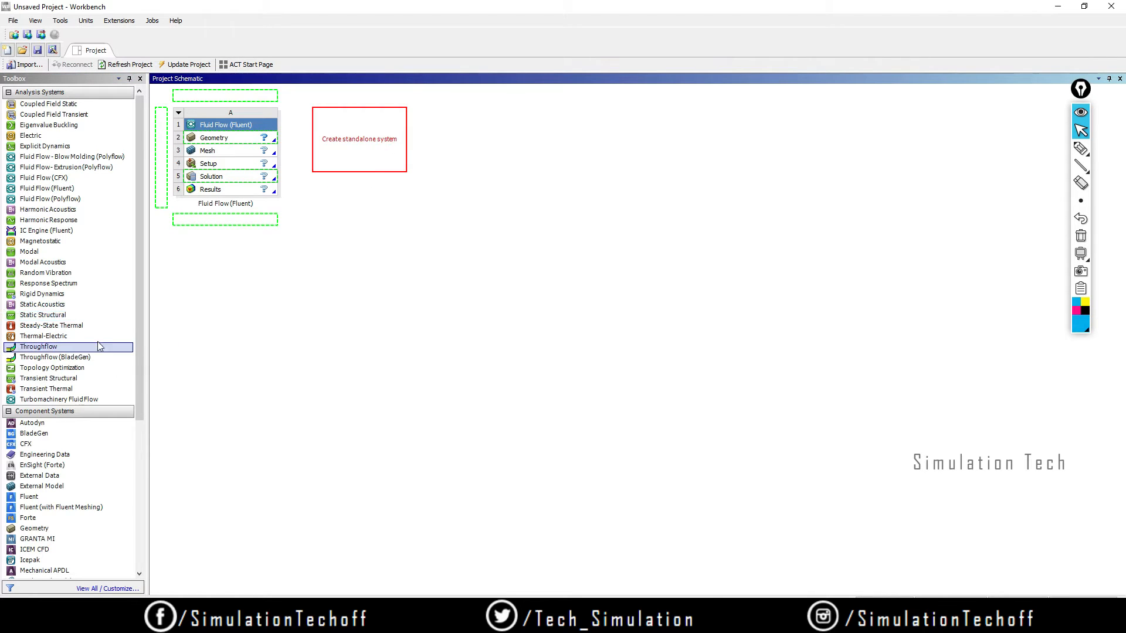
{"action": "left_click_drag", "start_coordinate": [58, 273], "coordinate": [509, 142]}
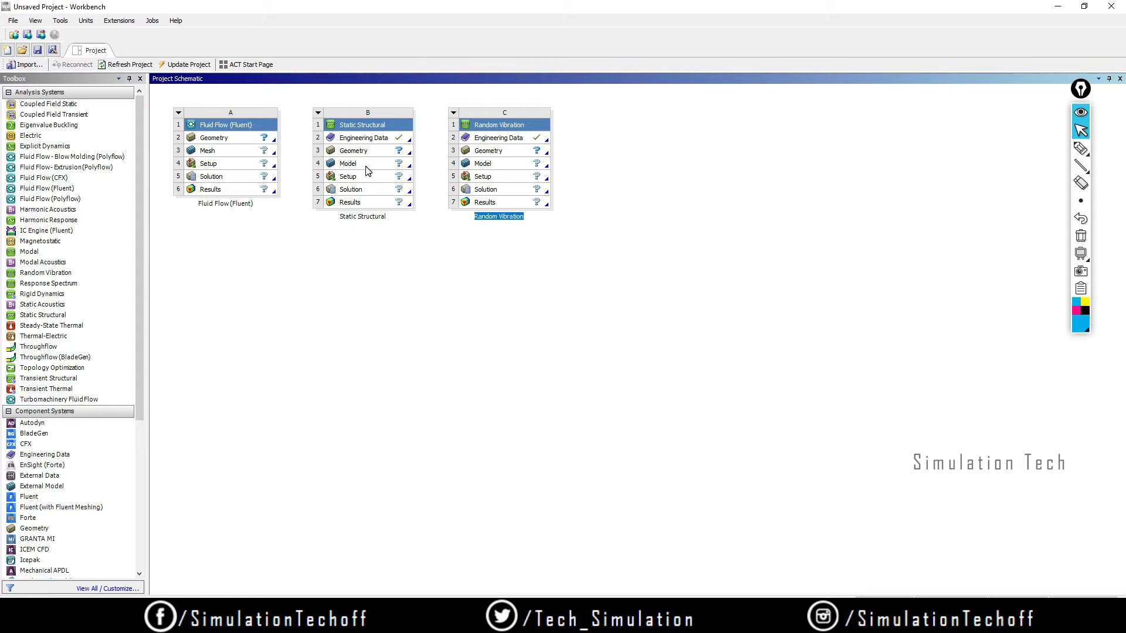
Delete the Static Structural and Random Vibration systems from the project schematic.
{"action": "left_click", "coordinate": [318, 113]}
{"action": "left_click", "coordinate": [352, 211]}
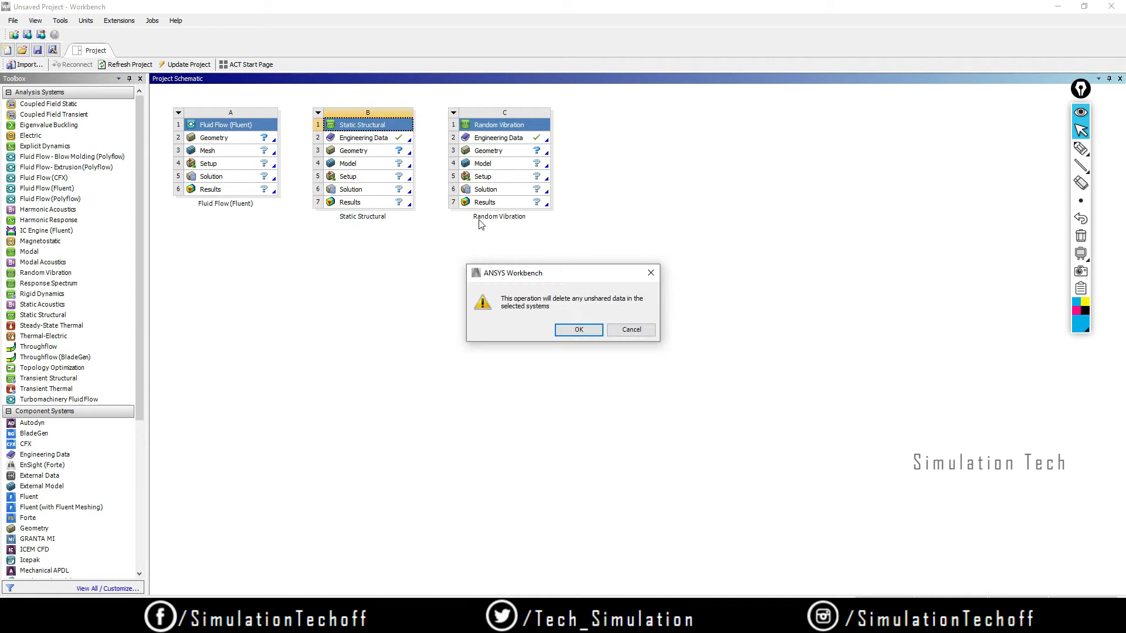
{"action": "left_click", "coordinate": [573, 332]}
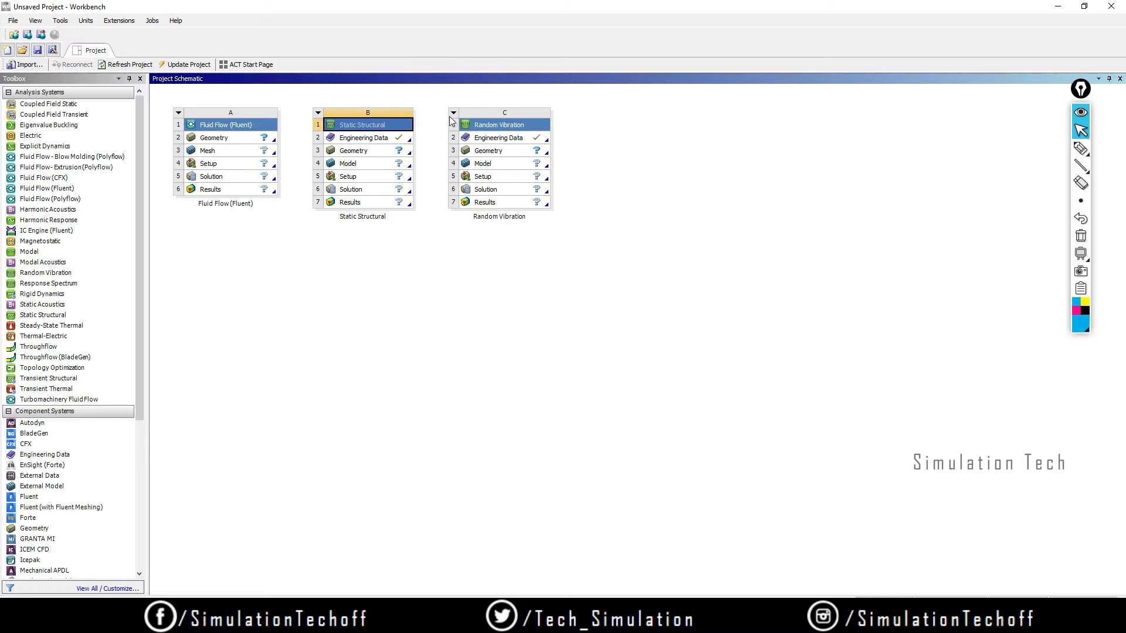
{"action": "left_click", "coordinate": [317, 112]}
{"action": "left_click", "coordinate": [359, 214]}
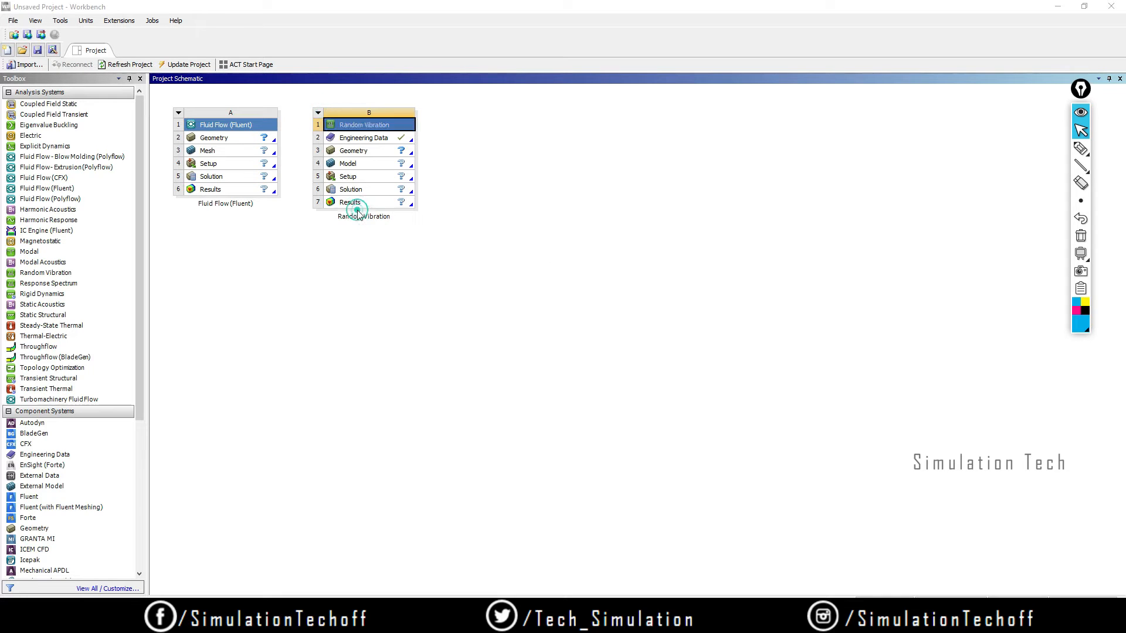
{"action": "left_click", "coordinate": [583, 329]}
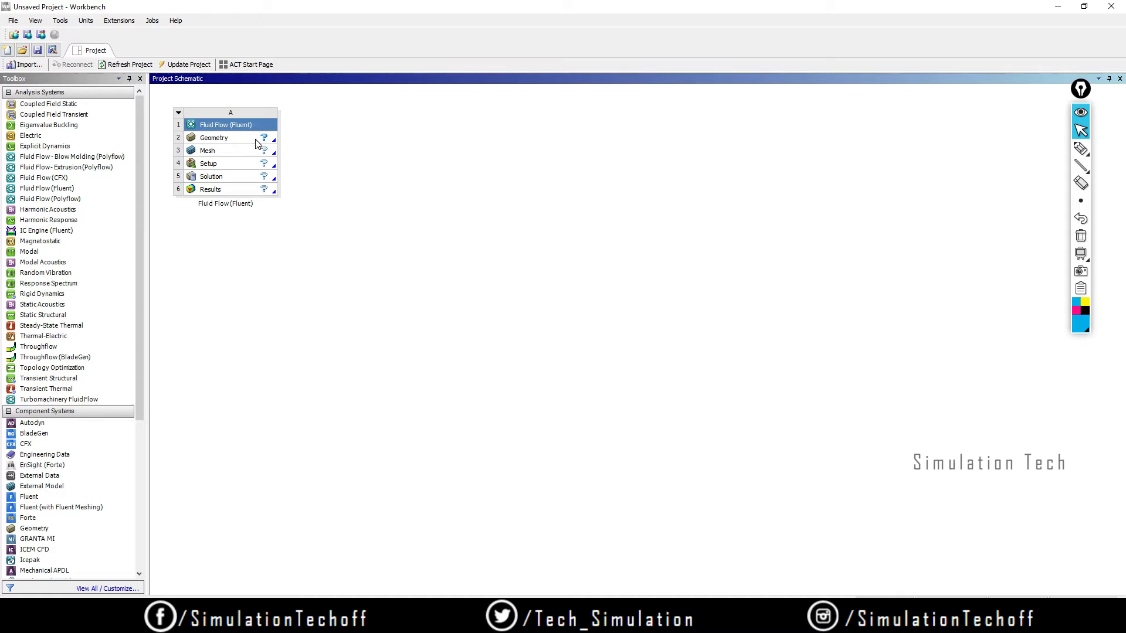
Sketch a handwritten "msh" note branching by arrows to geometry and mesh notes in the empty schematic area, and erase it.
{"action": "left_click", "coordinate": [1081, 148]}
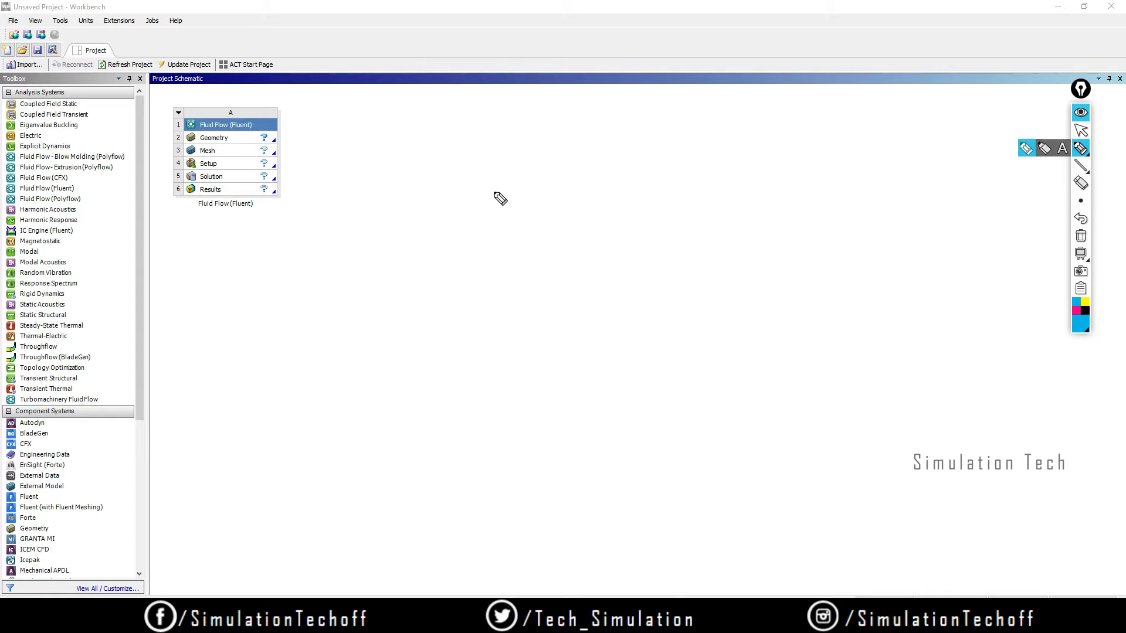
{"action": "mouse_move", "coordinate": [497, 205]}
{"action": "left_mouse_down"}
{"action": "mouse_move", "coordinate": [494, 188]}
{"action": "mouse_move", "coordinate": [532, 199]}
{"action": "mouse_move", "coordinate": [567, 187]}
{"action": "left_mouse_up"}
{"action": "left_click", "coordinate": [528, 184]}
{"action": "left_click", "coordinate": [538, 176]}
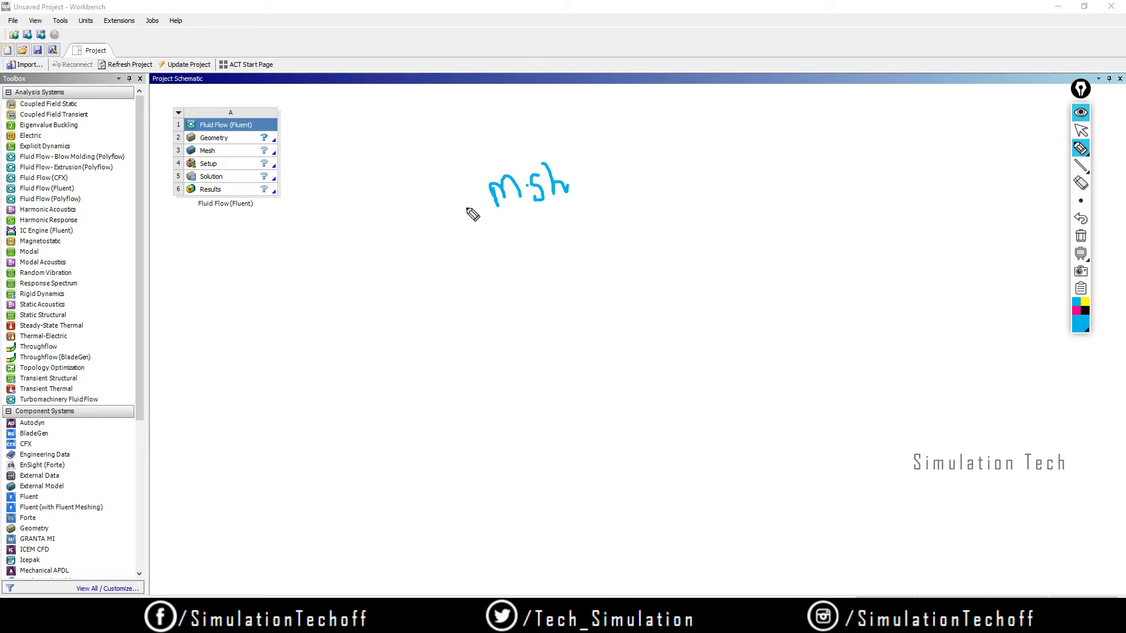
{"action": "left_click", "coordinate": [468, 207]}
{"action": "mouse_move", "coordinate": [1080, 168]}
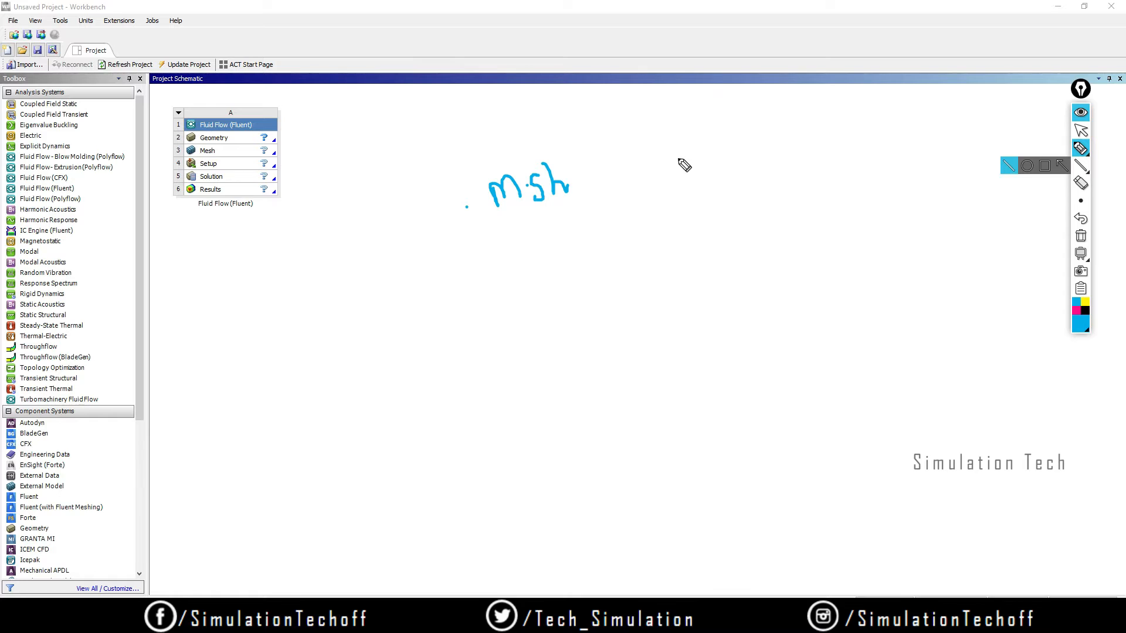
{"action": "mouse_move", "coordinate": [603, 175]}
{"action": "left_mouse_down"}
{"action": "mouse_move", "coordinate": [659, 161]}
{"action": "mouse_move", "coordinate": [616, 235]}
{"action": "mouse_move", "coordinate": [684, 238]}
{"action": "mouse_move", "coordinate": [693, 253]}
{"action": "left_mouse_up"}
{"action": "mouse_move", "coordinate": [697, 135]}
{"action": "left_mouse_down"}
{"action": "mouse_move", "coordinate": [704, 154]}
{"action": "mouse_move", "coordinate": [736, 156]}
{"action": "left_mouse_up"}
{"action": "mouse_move", "coordinate": [713, 226]}
{"action": "left_mouse_down"}
{"action": "mouse_move", "coordinate": [743, 234]}
{"action": "mouse_move", "coordinate": [786, 209]}
{"action": "mouse_move", "coordinate": [794, 219]}
{"action": "mouse_move", "coordinate": [807, 202]}
{"action": "left_mouse_up"}
{"action": "left_click", "coordinate": [780, 222]}
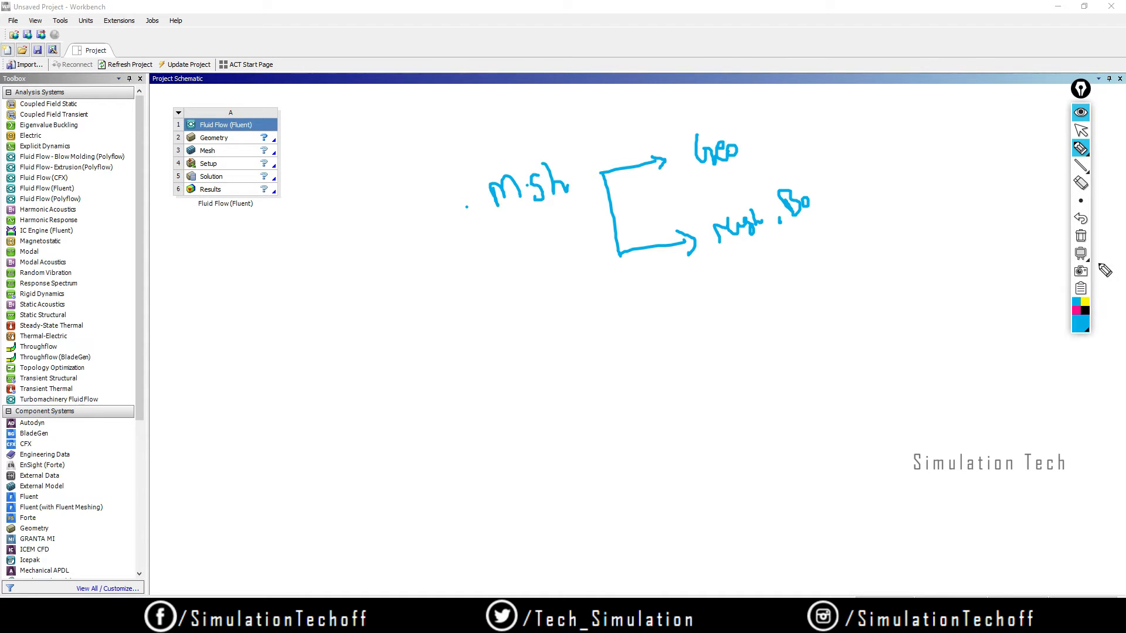
{"action": "left_click", "coordinate": [1081, 236]}
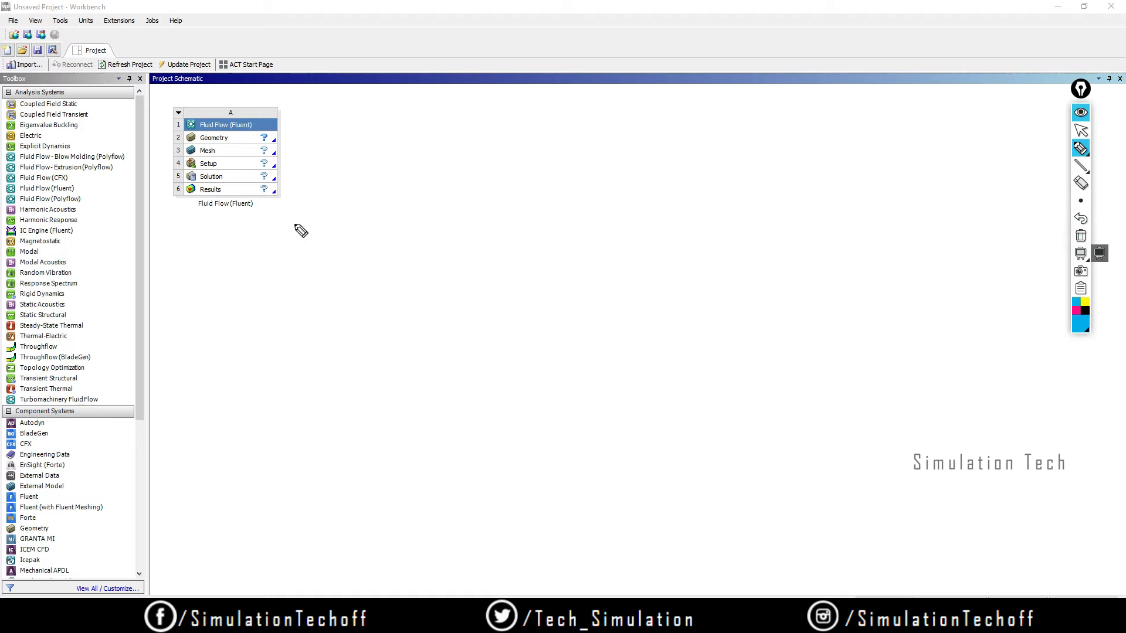
Tick the Geometry and Mesh cells with the pen, write a boxed "msh" note in the schematic, and erase the annotations.
{"action": "left_click", "coordinate": [286, 136]}
{"action": "left_click_drag", "start_coordinate": [285, 134], "coordinate": [295, 147]}
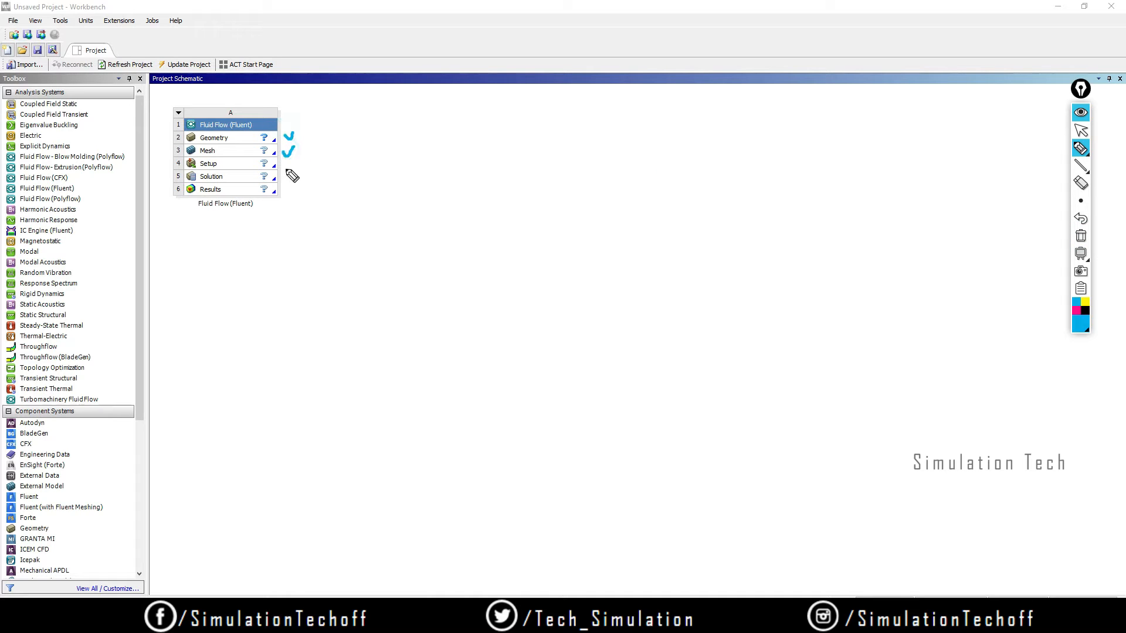
{"action": "left_click_drag", "start_coordinate": [503, 197], "coordinate": [557, 198]}
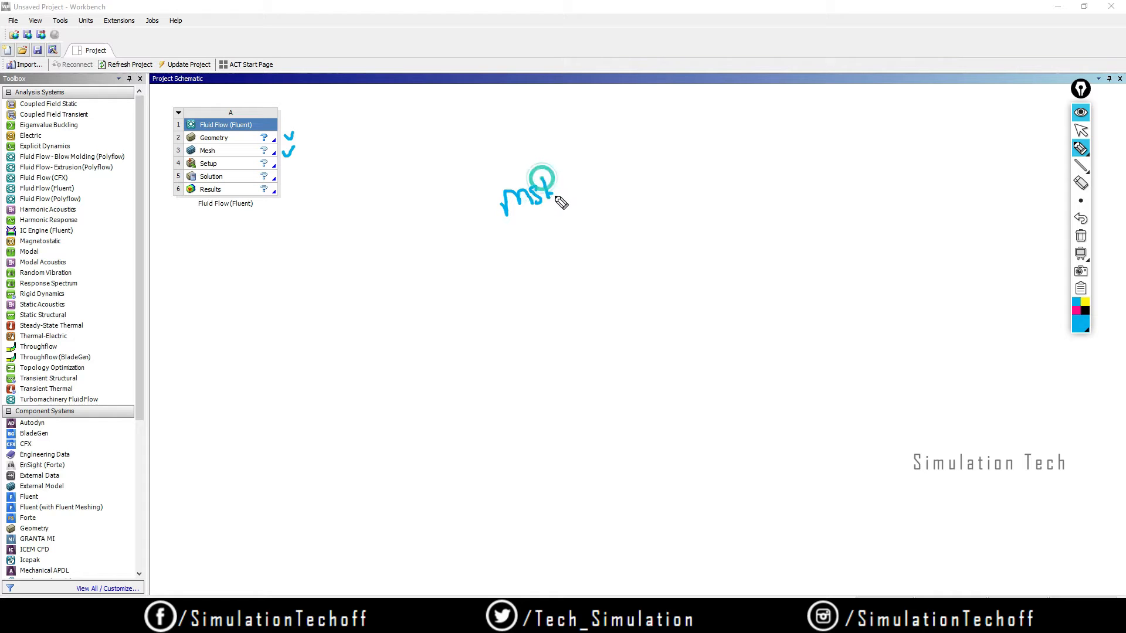
{"action": "mouse_move", "coordinate": [470, 183]}
{"action": "left_mouse_down"}
{"action": "mouse_move", "coordinate": [475, 196]}
{"action": "mouse_move", "coordinate": [563, 157]}
{"action": "mouse_move", "coordinate": [572, 230]}
{"action": "mouse_move", "coordinate": [472, 206]}
{"action": "left_mouse_up"}
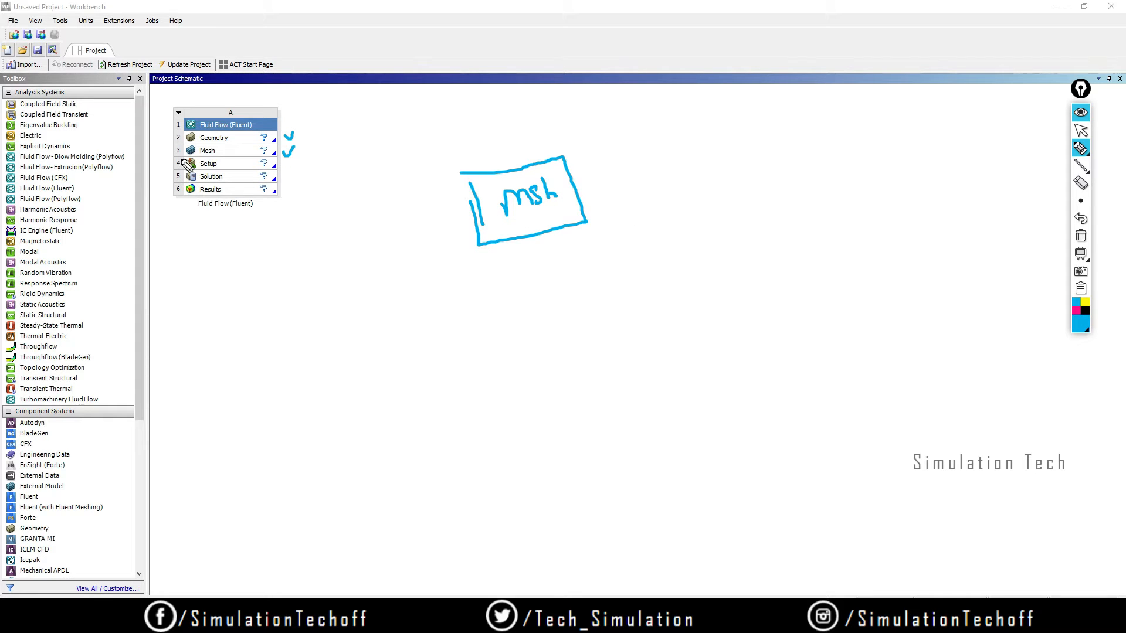
{"action": "left_click", "coordinate": [1081, 237]}
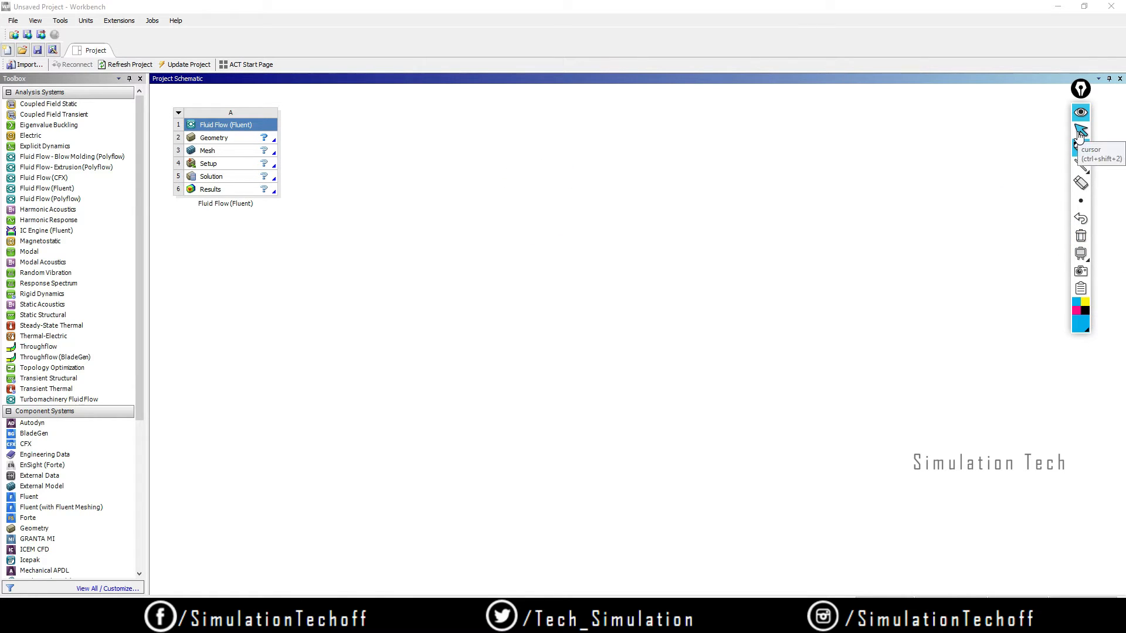
Put the annotation pen away and open the Geometry cell of the Fluid Flow (Fluent) system in DesignModeler.
{"action": "left_click", "coordinate": [1080, 130]}
{"action": "left_click", "coordinate": [1081, 115]}
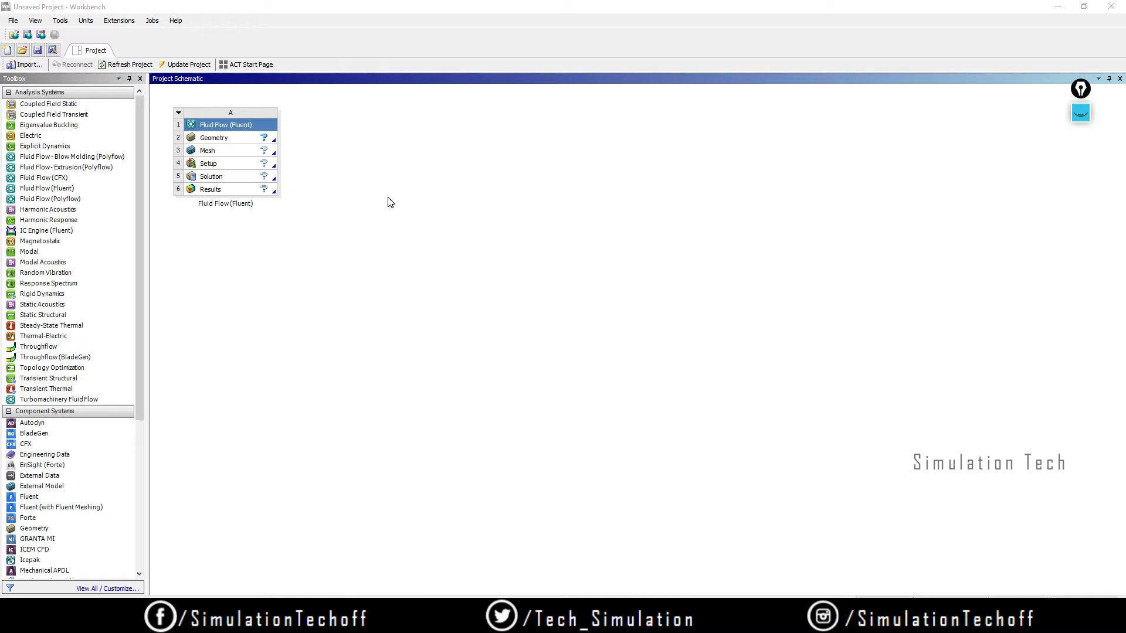
{"action": "double_click", "coordinate": [226, 144]}
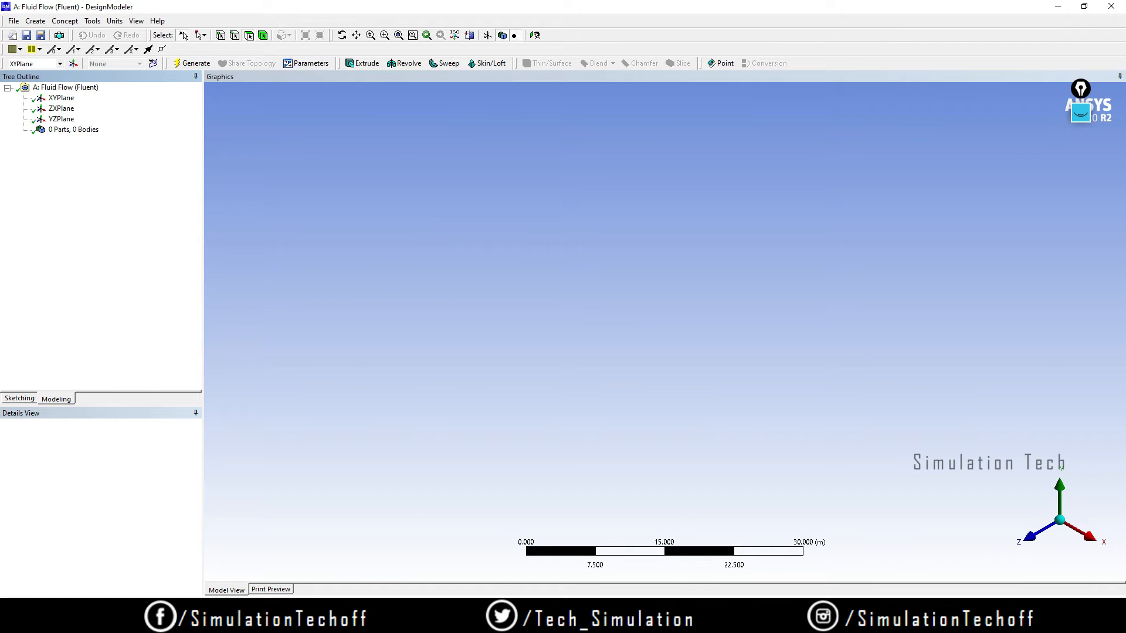
Switch to the PowerPoint problem statement slide to check the domain dimensions, and return to DesignModeler.
{"action": "key", "text": "alt+Tab"}
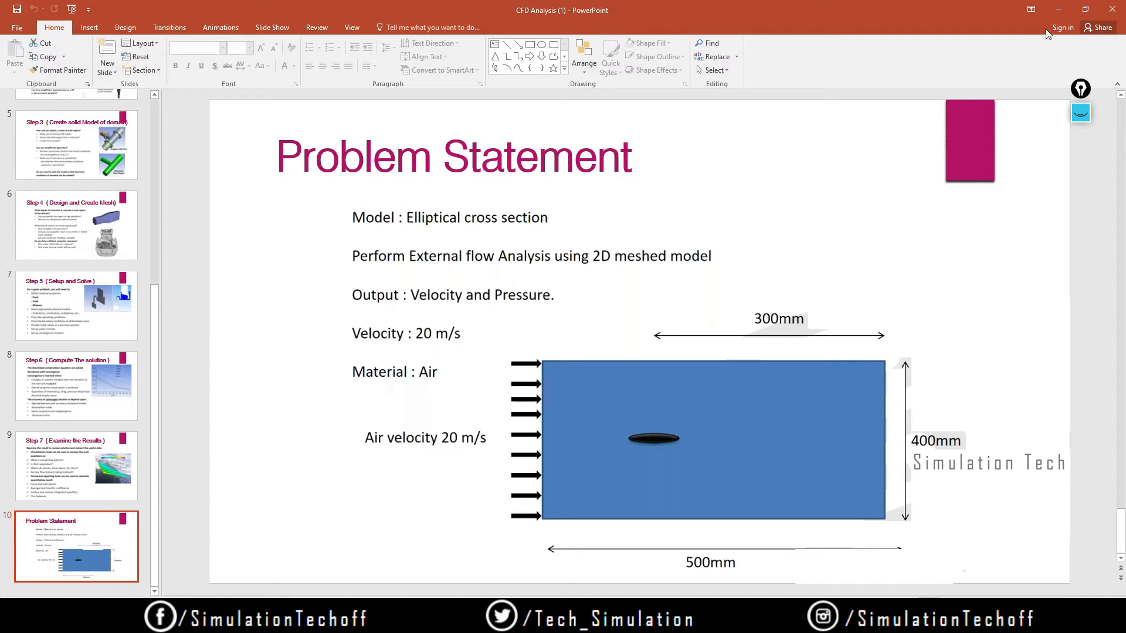
{"action": "left_click", "coordinate": [1057, 10]}
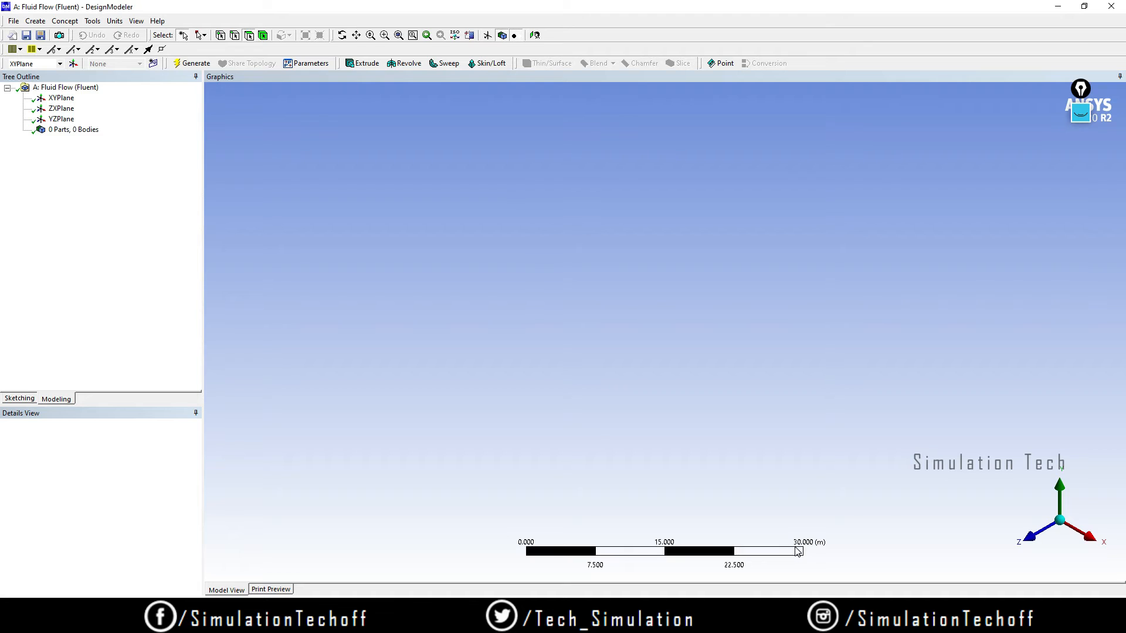
Set the model's length unit to Millimeter.
{"action": "left_click", "coordinate": [133, 21]}
{"action": "mouse_move", "coordinate": [116, 22]}
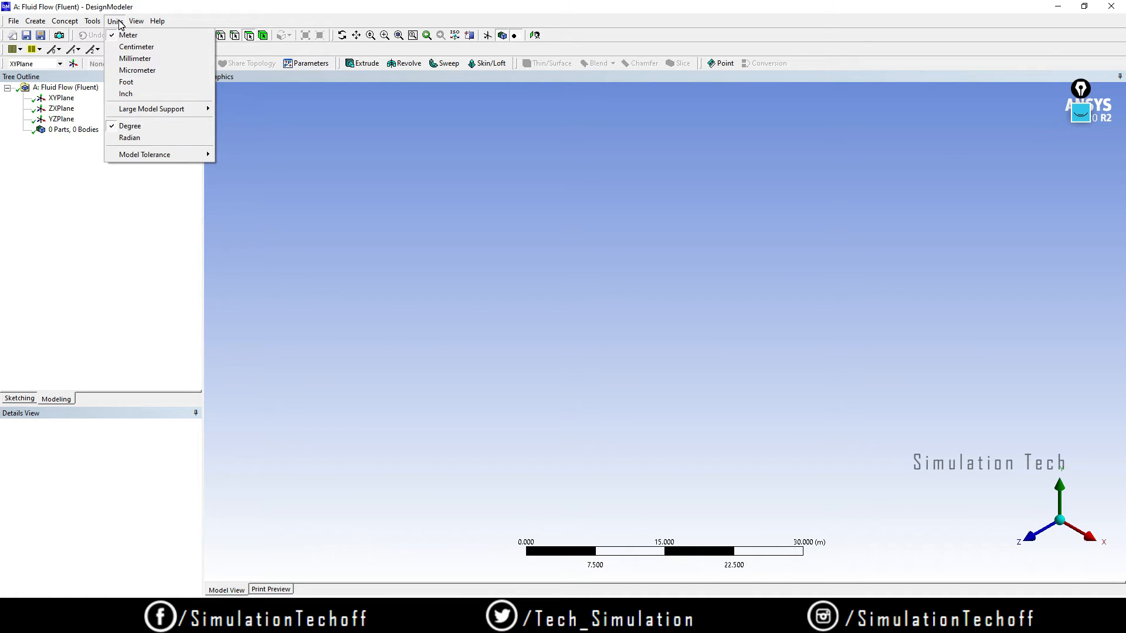
{"action": "left_click", "coordinate": [134, 58]}
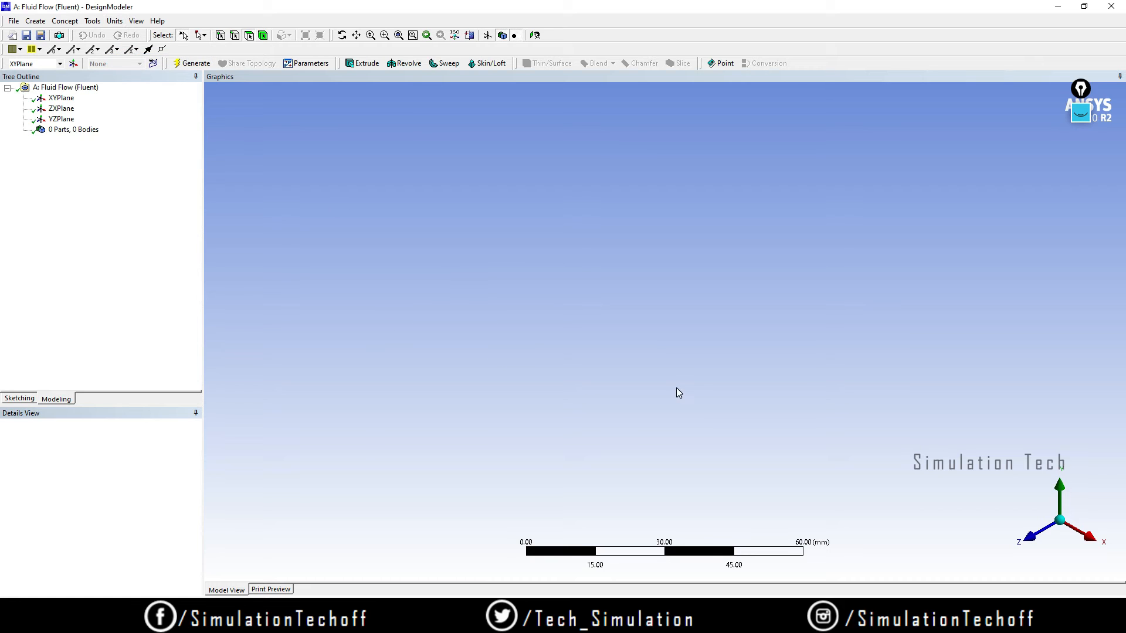
Orient the view normal to XYPlane and enter sketching mode on that plane.
{"action": "left_click", "coordinate": [59, 98]}
{"action": "right_click", "coordinate": [58, 102]}
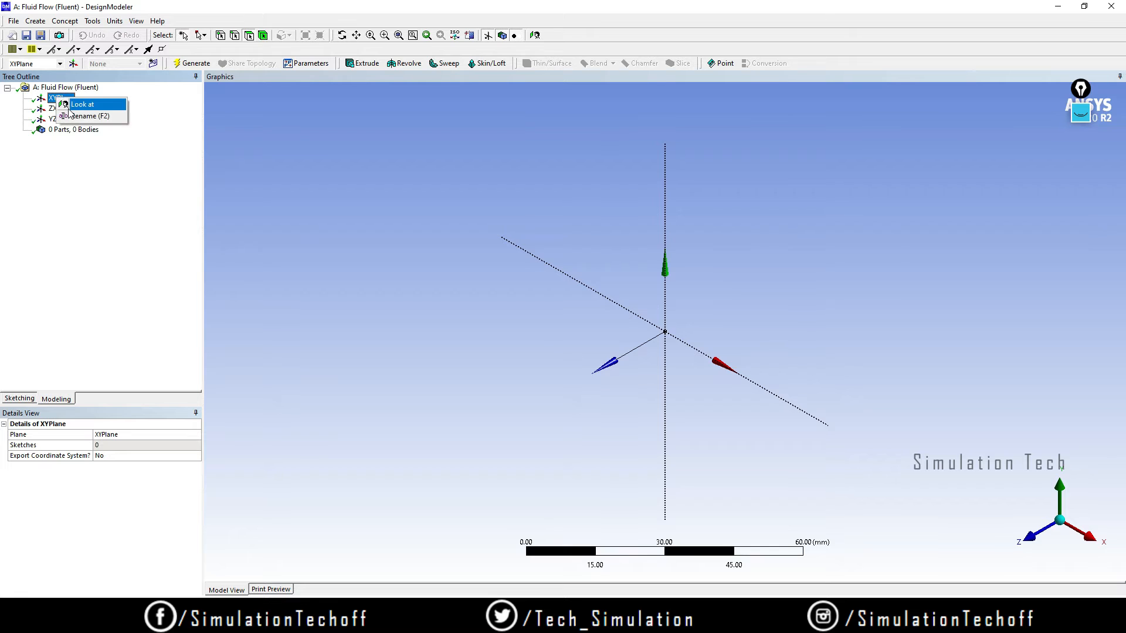
{"action": "left_click", "coordinate": [82, 104]}
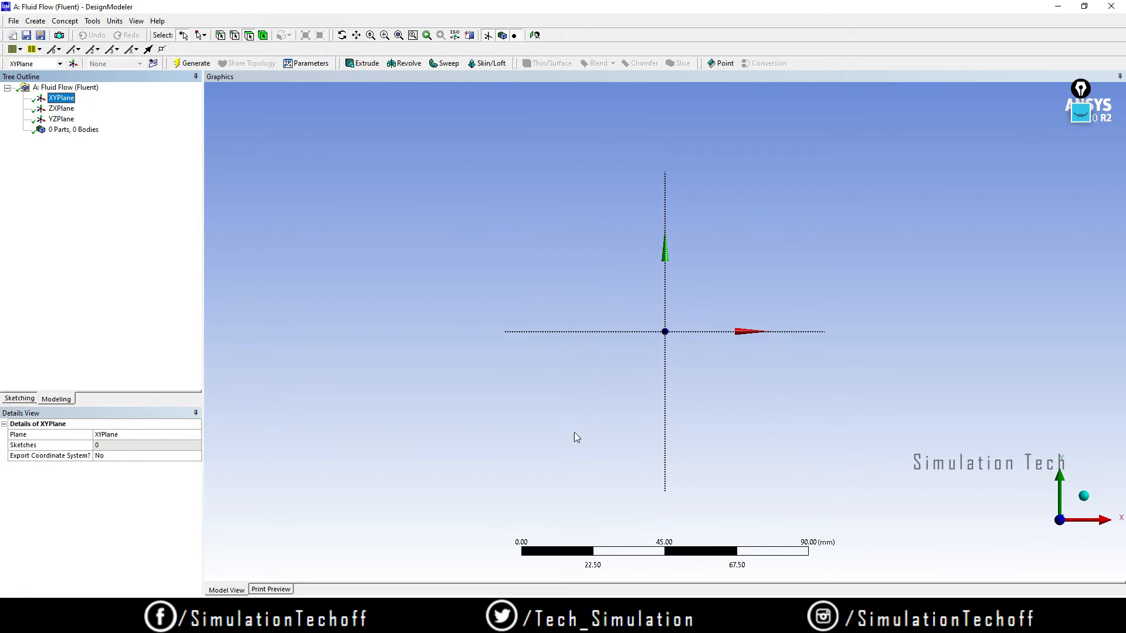
{"action": "left_click", "coordinate": [18, 398]}
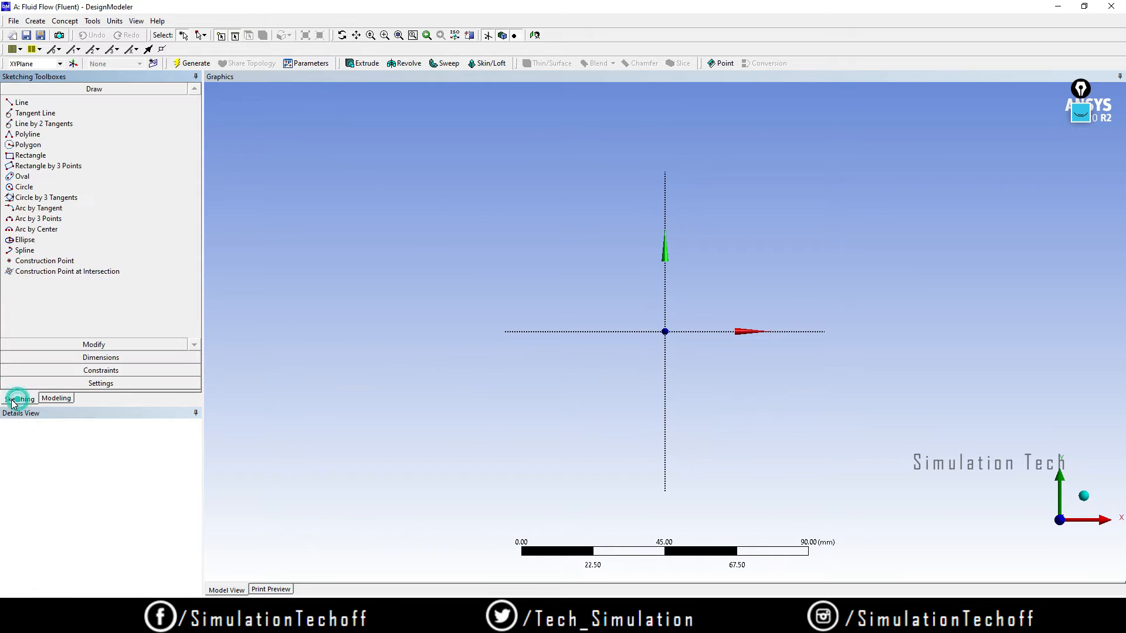
Draw a rectangle about 109 by 64 mm around the origin, and check the domain dimensions on the PowerPoint problem statement slide.
{"action": "left_click", "coordinate": [36, 156]}
{"action": "left_click", "coordinate": [510, 232]}
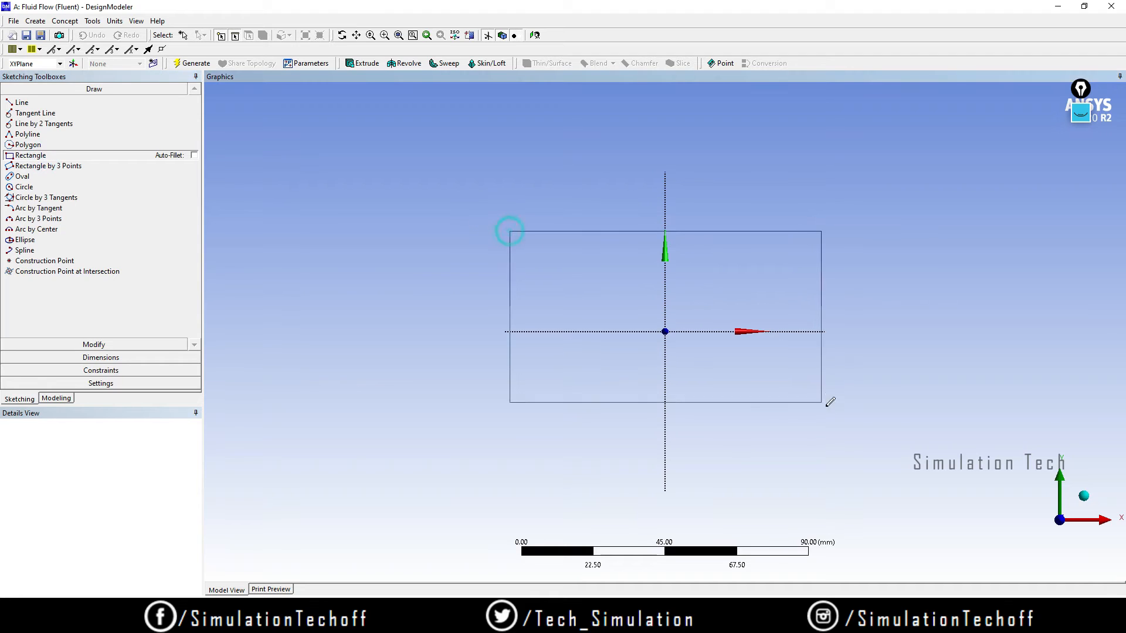
{"action": "left_click", "coordinate": [859, 434]}
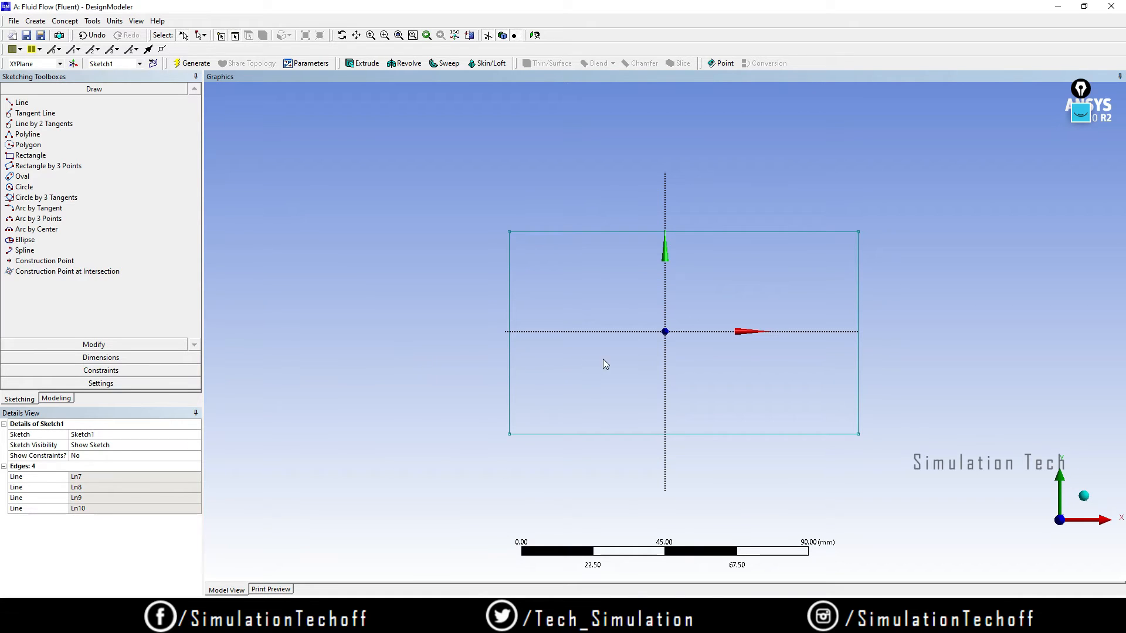
{"action": "left_click", "coordinate": [449, 617]}
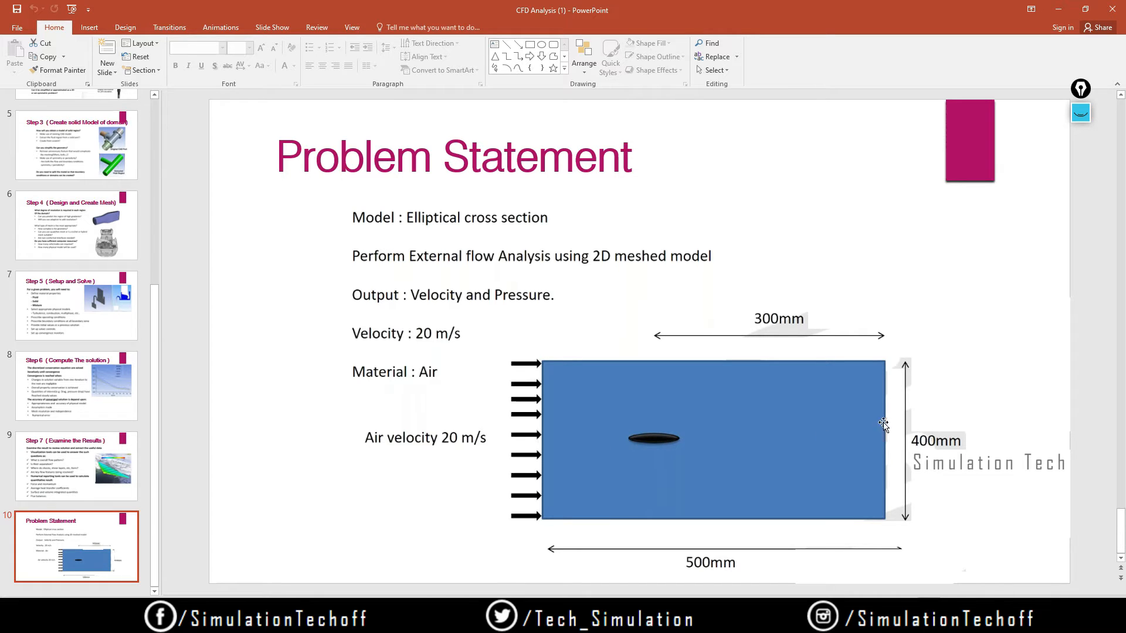
{"action": "left_click", "coordinate": [1059, 9]}
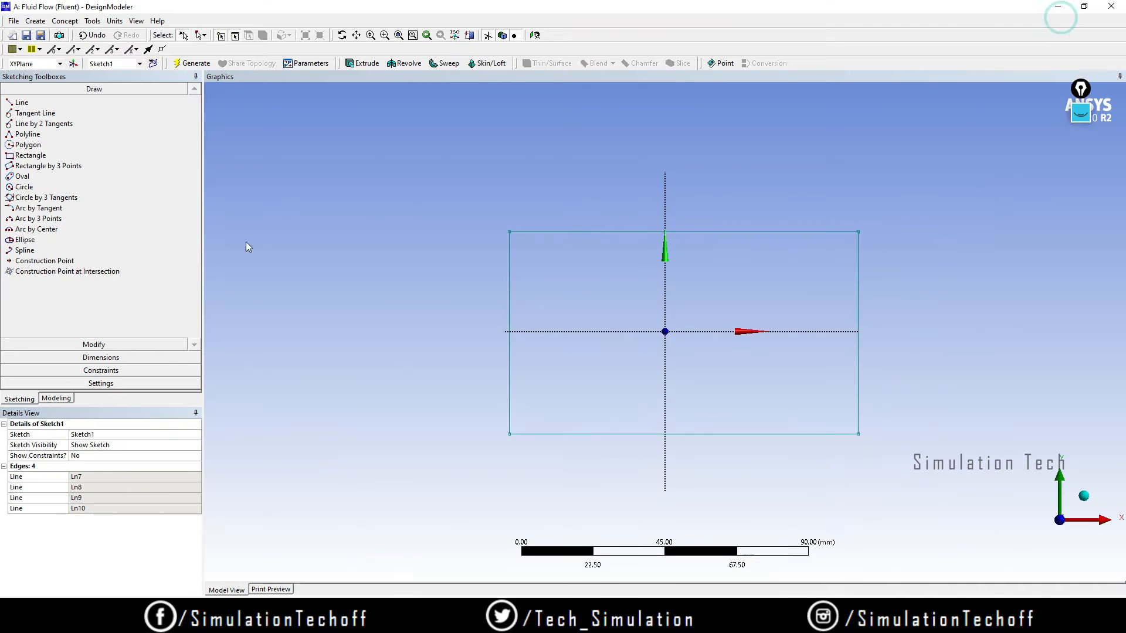
Constrain the rectangle's top and bottom edges to be symmetric about the horizontal axis.
{"action": "left_click", "coordinate": [98, 372]}
{"action": "left_click", "coordinate": [68, 217]}
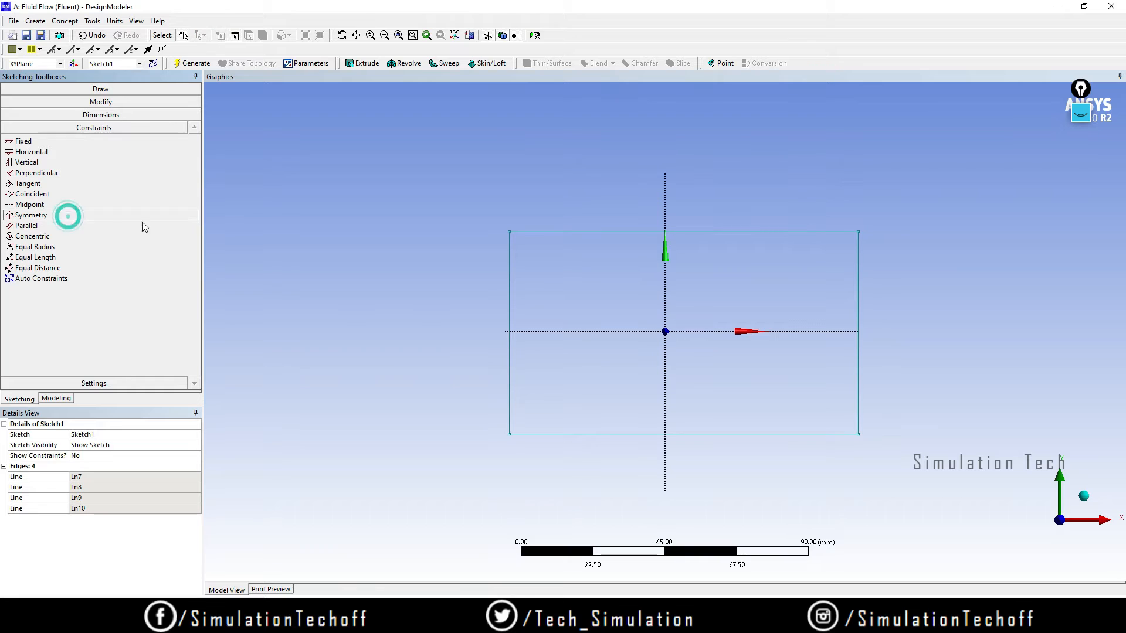
{"action": "left_click", "coordinate": [577, 332]}
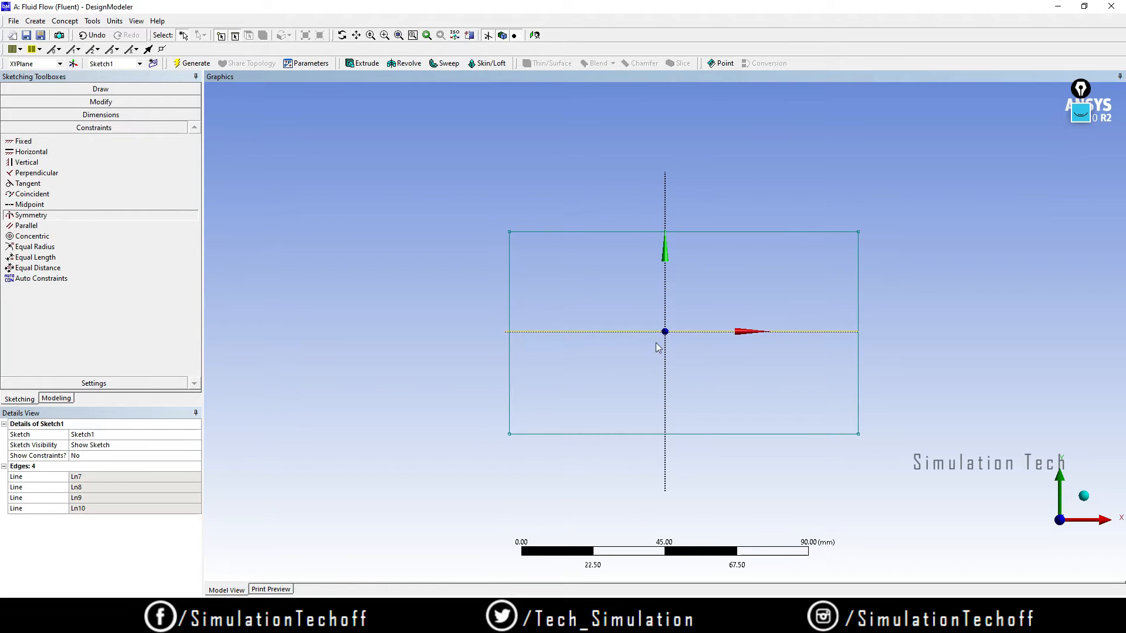
{"action": "left_click", "coordinate": [612, 434]}
{"action": "left_click", "coordinate": [608, 230]}
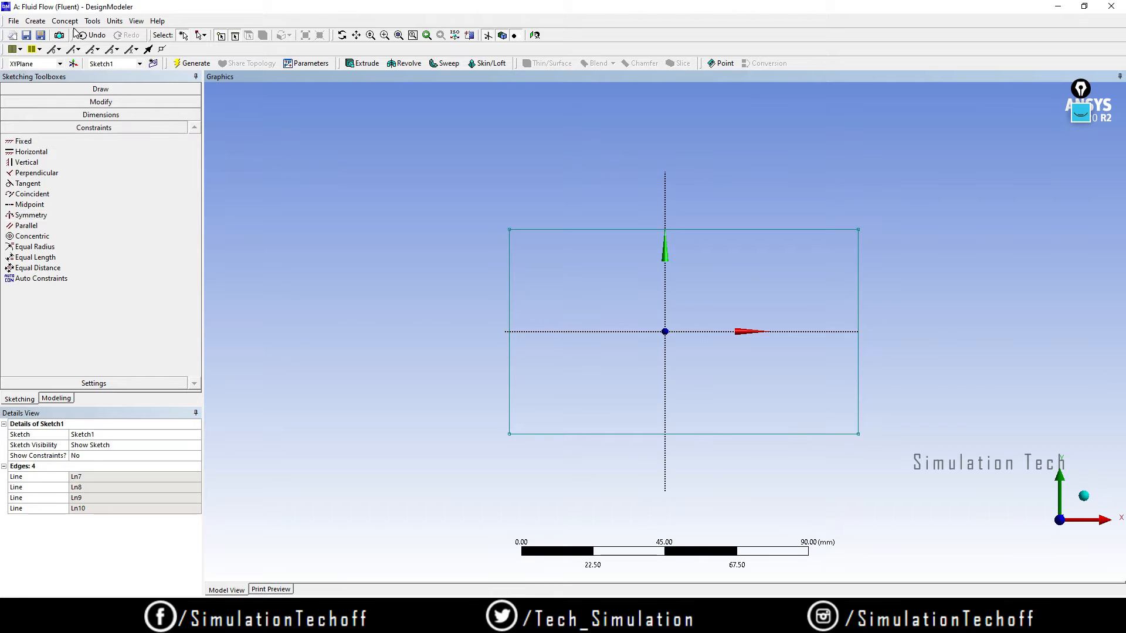
Dimension the rectangle's height along its right edge and set it to 400 mm.
{"action": "left_click", "coordinate": [87, 117]}
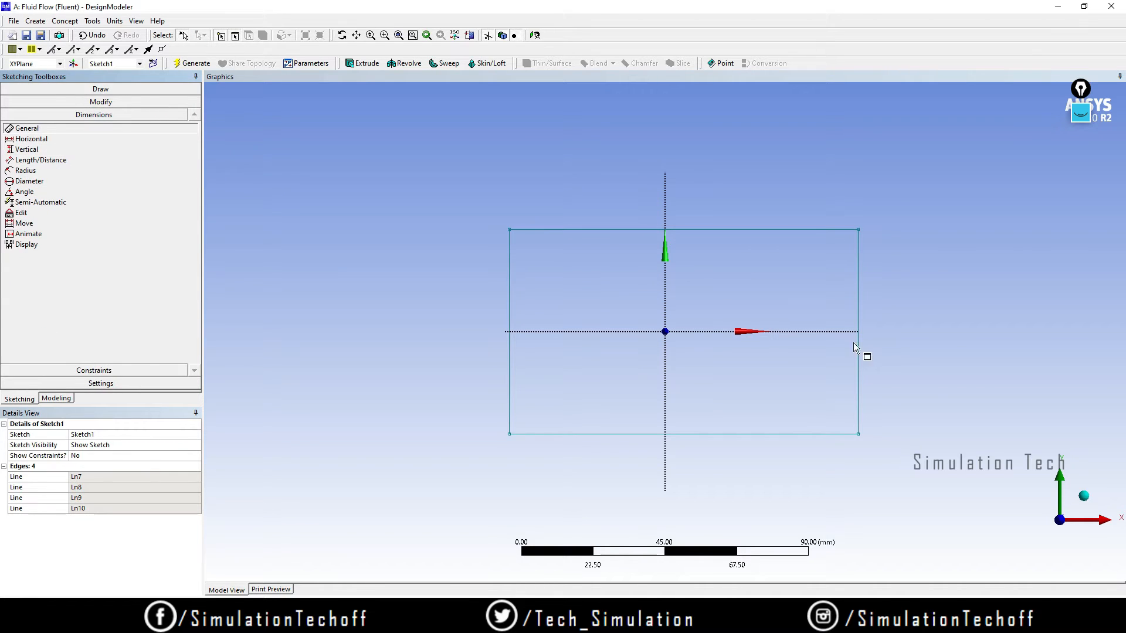
{"action": "left_click", "coordinate": [857, 384]}
{"action": "left_click", "coordinate": [917, 364]}
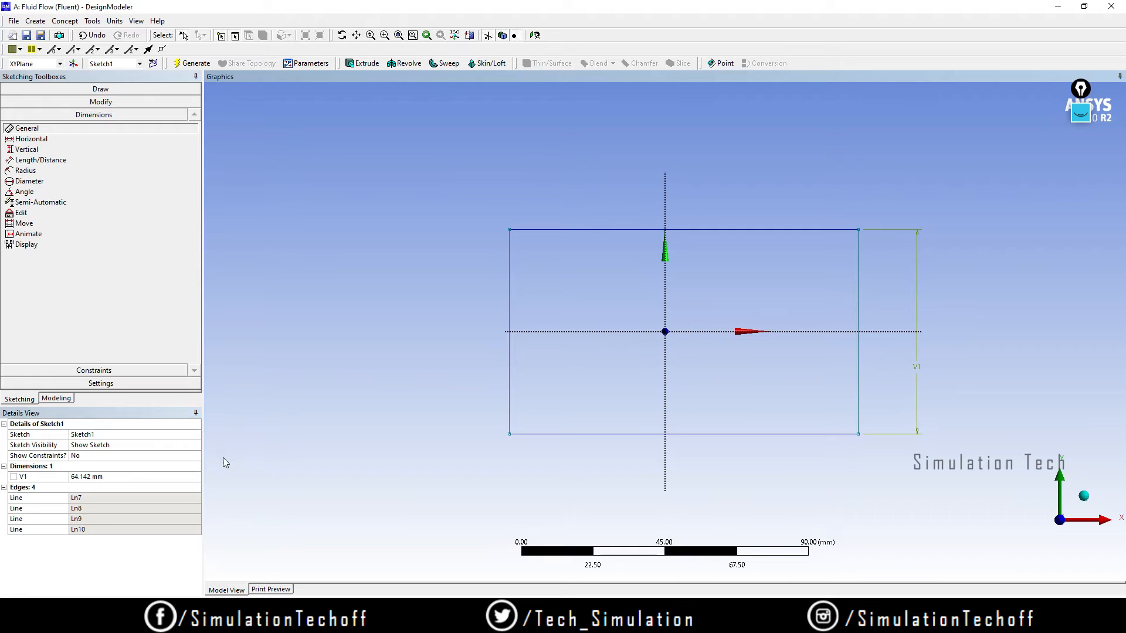
{"action": "left_click", "coordinate": [124, 478]}
{"action": "type", "text": "40"}
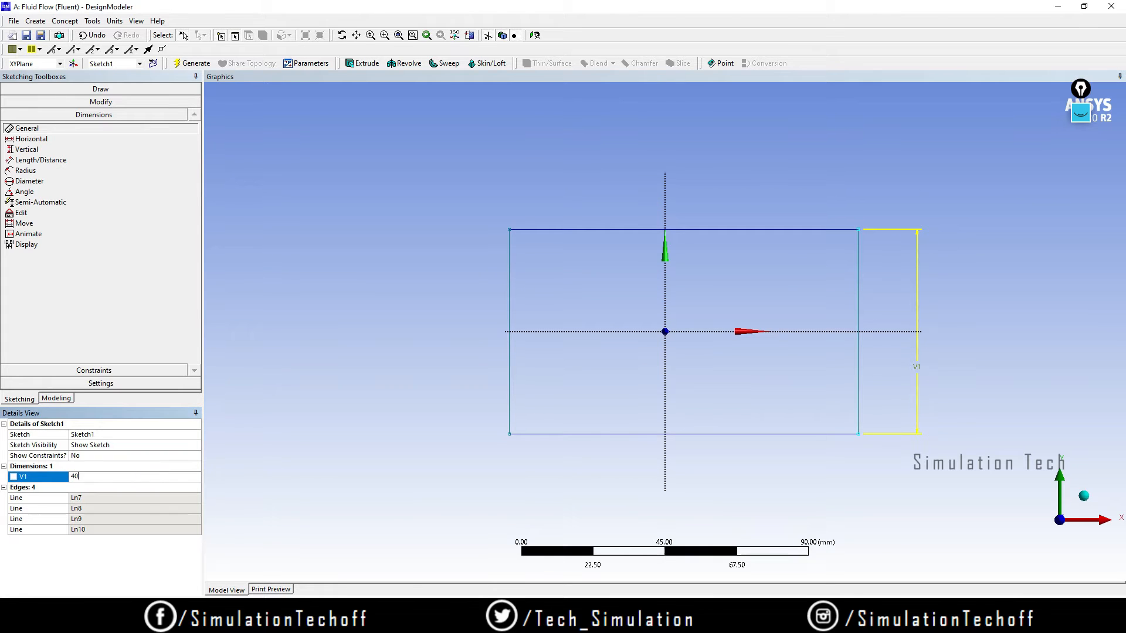
{"action": "type", "text": "0"}
{"action": "key", "text": "Return"}
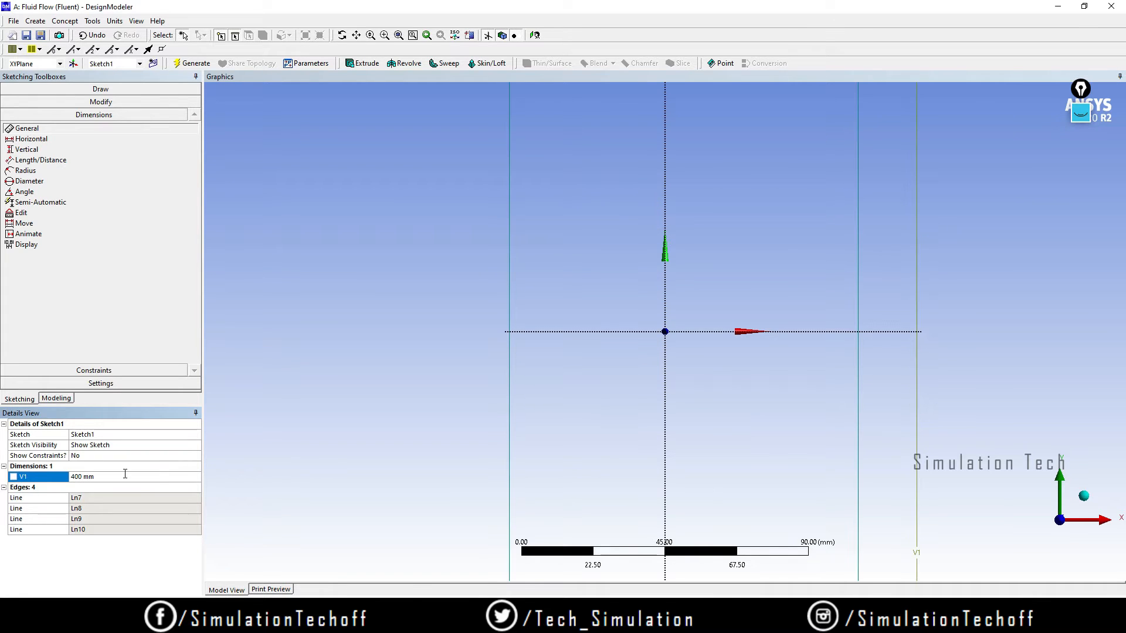
Dimension the rectangle's width along its bottom edge, set it to 500 mm, and restore the view normal to the XY plane.
{"action": "left_click", "coordinate": [724, 424]}
{"action": "key", "text": "F7"}
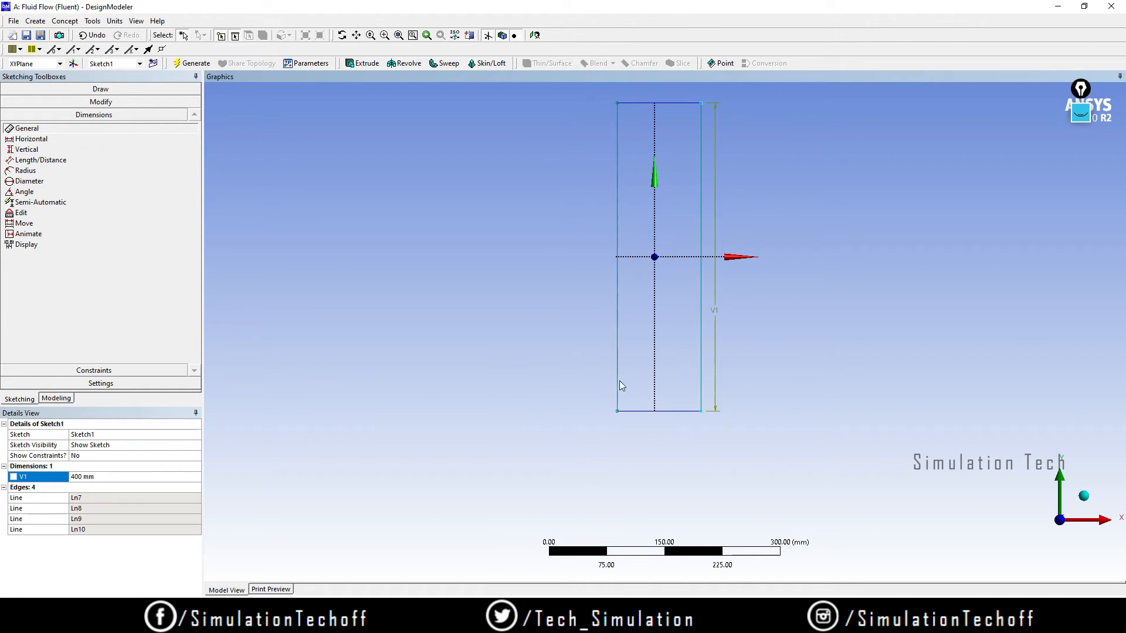
{"action": "left_click", "coordinate": [687, 411]}
{"action": "left_click", "coordinate": [671, 445]}
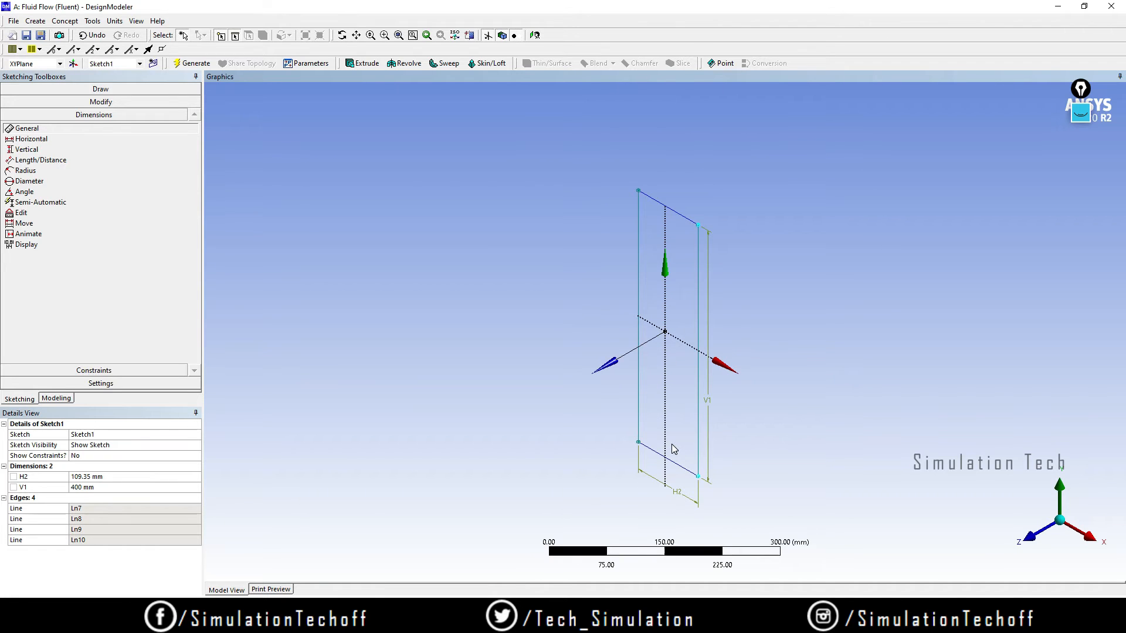
{"action": "left_click", "coordinate": [103, 476]}
{"action": "type", "text": "500"}
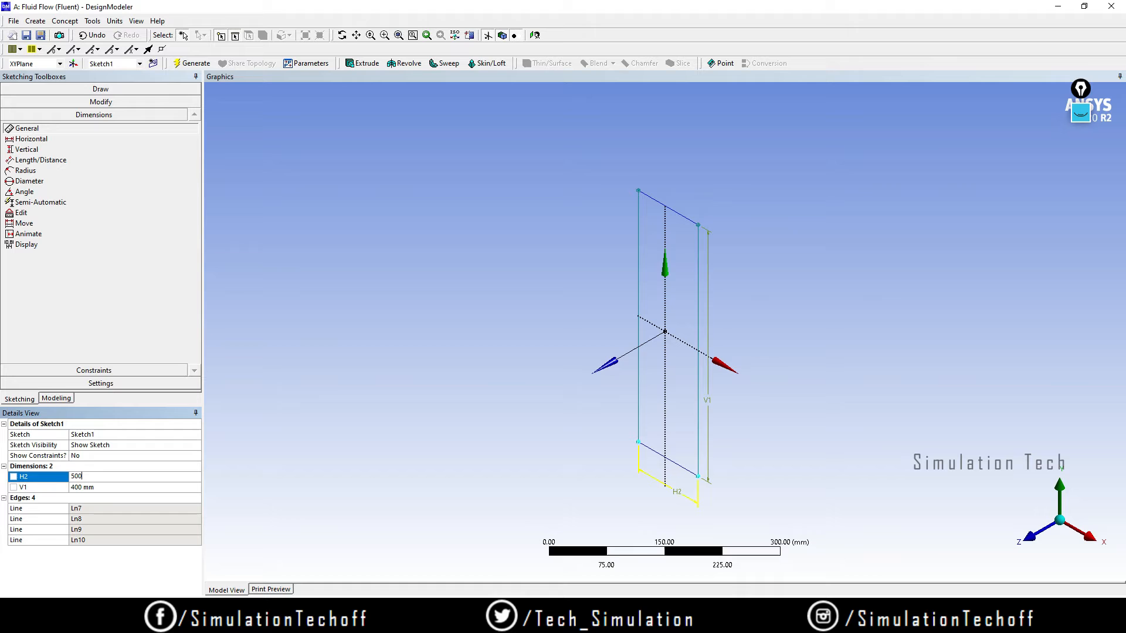
{"action": "key", "text": "Return"}
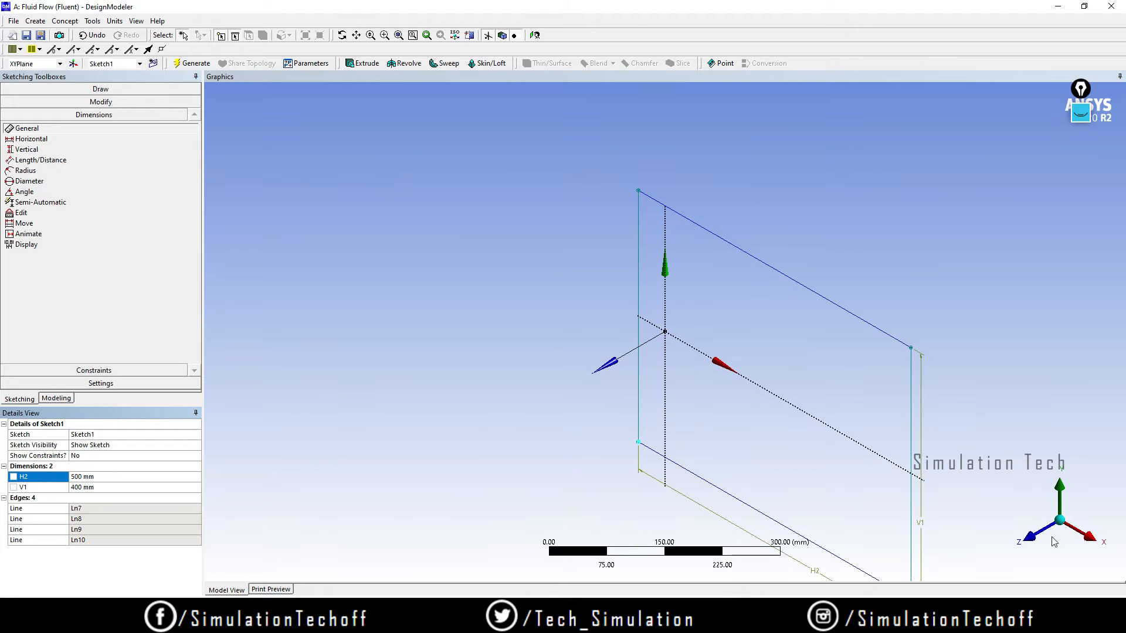
{"action": "left_click", "coordinate": [1031, 537]}
{"action": "left_click_drag", "start_coordinate": [823, 435], "coordinate": [732, 413]}
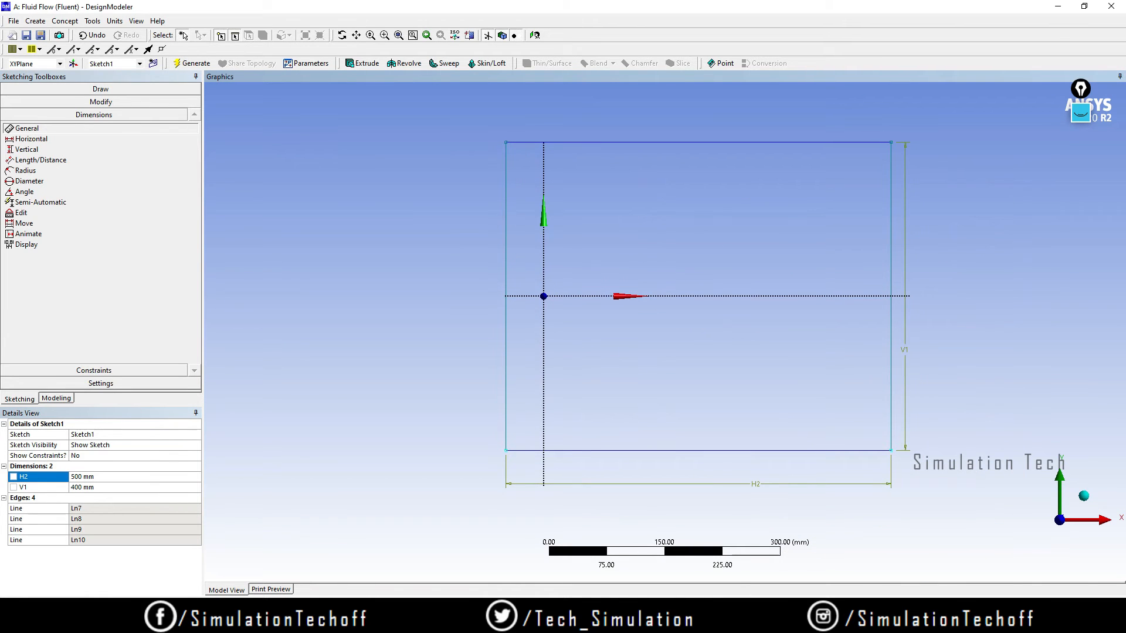
Check the offset on the PowerPoint slide, and set a horizontal dimension of 300 mm from the vertical axis to the rectangle's right edge.
{"action": "key", "text": "alt+Tab"}
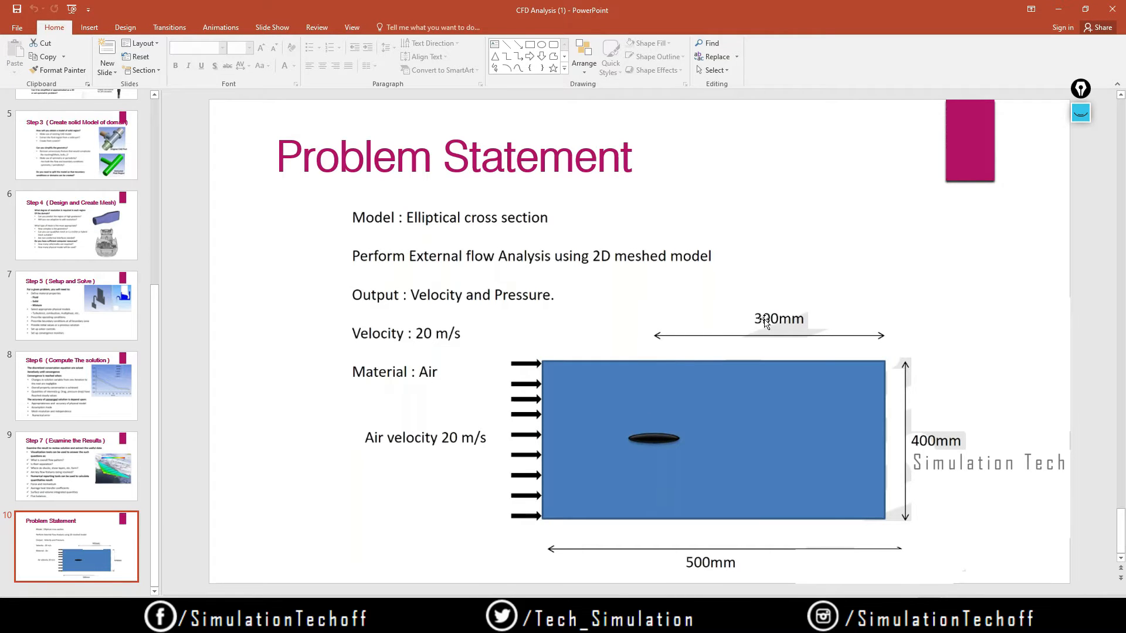
{"action": "left_click", "coordinate": [1059, 8]}
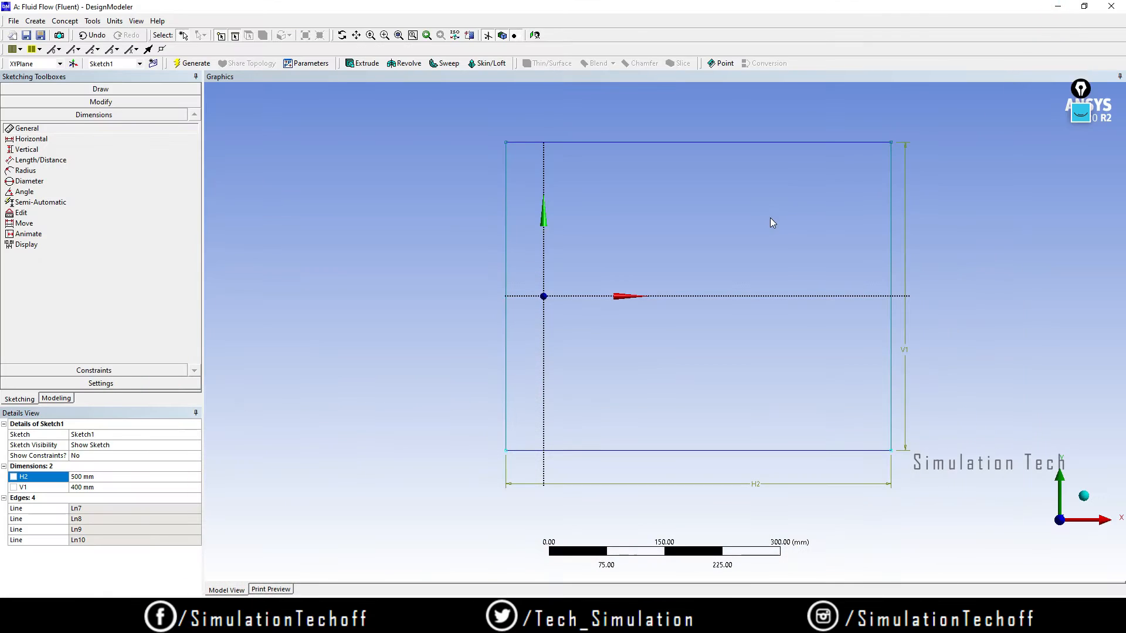
{"action": "left_click", "coordinate": [56, 139]}
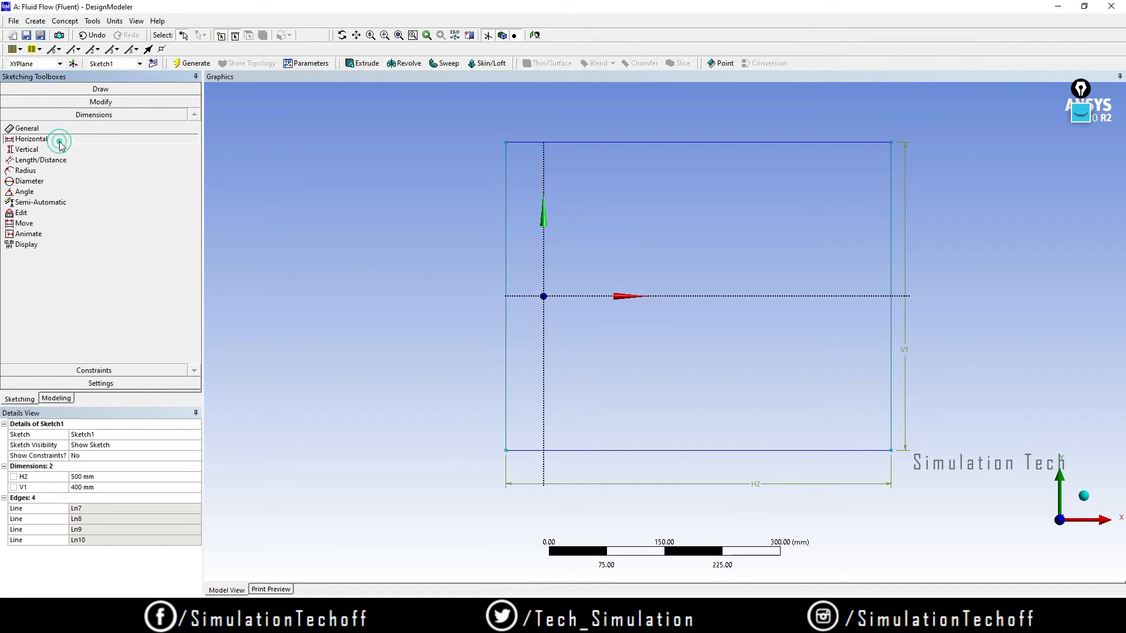
{"action": "left_click", "coordinate": [539, 259]}
{"action": "left_click", "coordinate": [891, 250]}
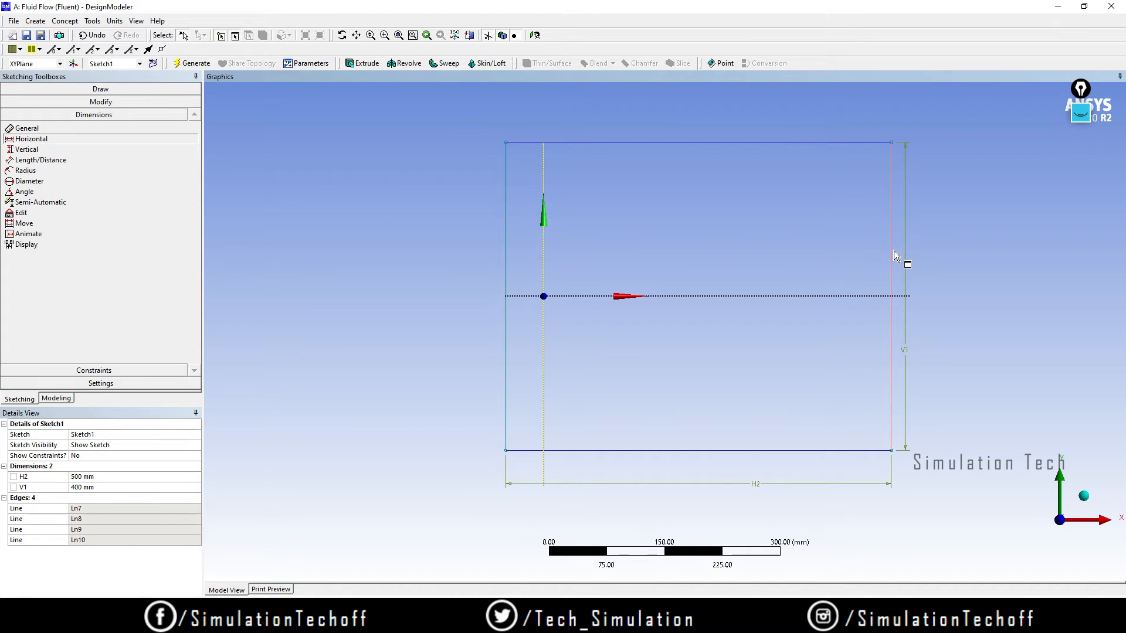
{"action": "left_click", "coordinate": [664, 107]}
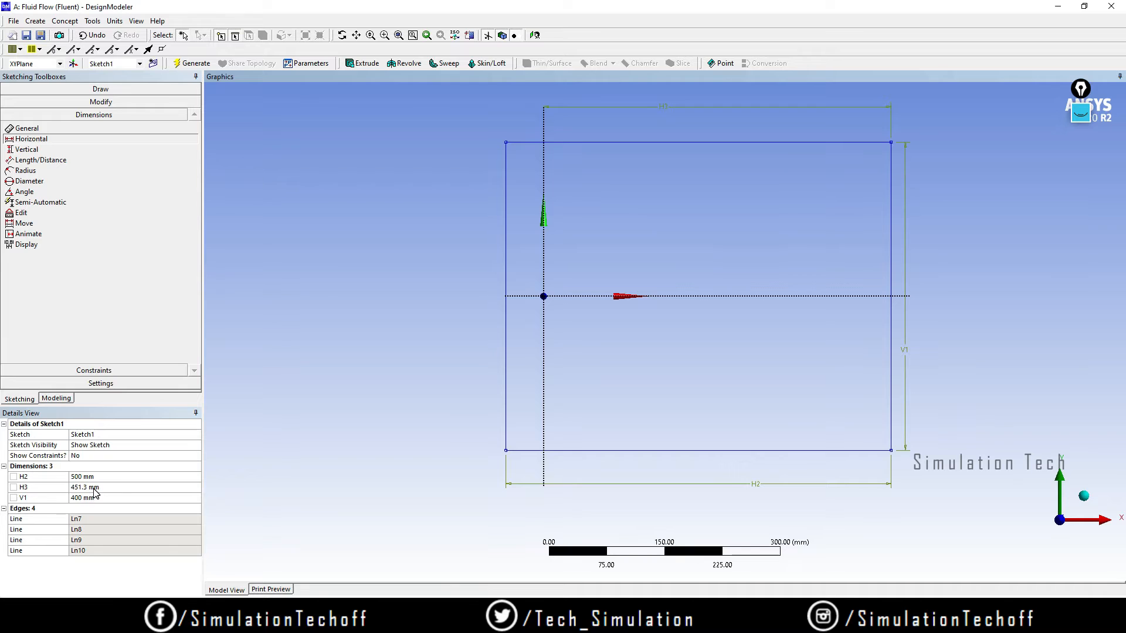
{"action": "left_click", "coordinate": [90, 487]}
{"action": "type", "text": "300"}
{"action": "key", "text": "Return"}
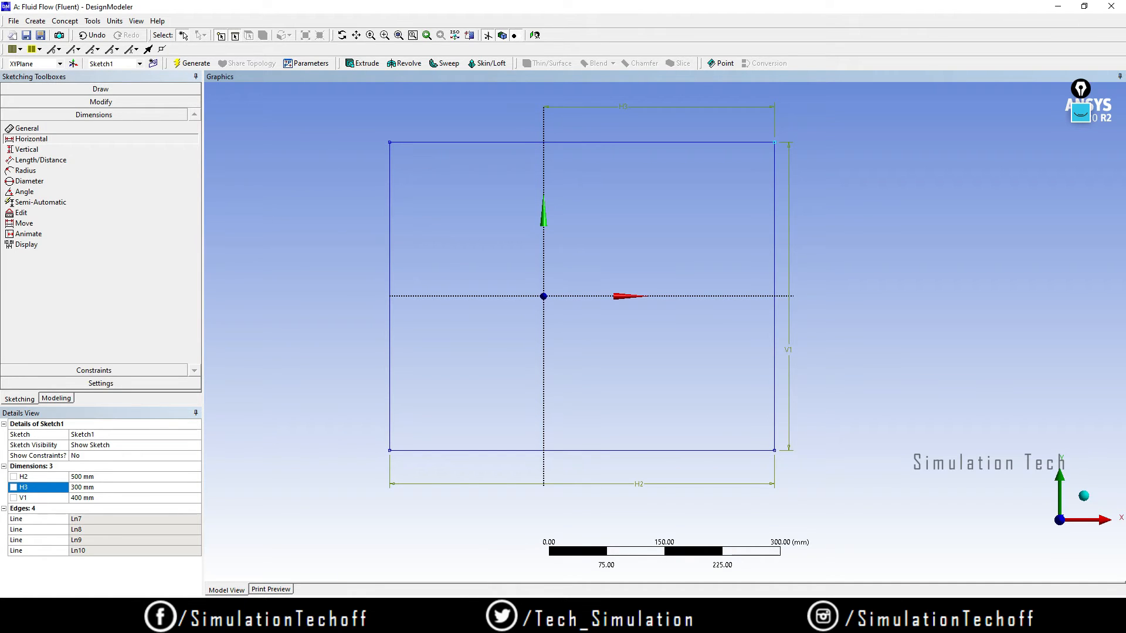
Review the ellipse on the PowerPoint slide, and draw an origin-centred ellipse with radii of about 43 mm horizontally and 25 mm vertically.
{"action": "key", "text": "alt+Tab"}
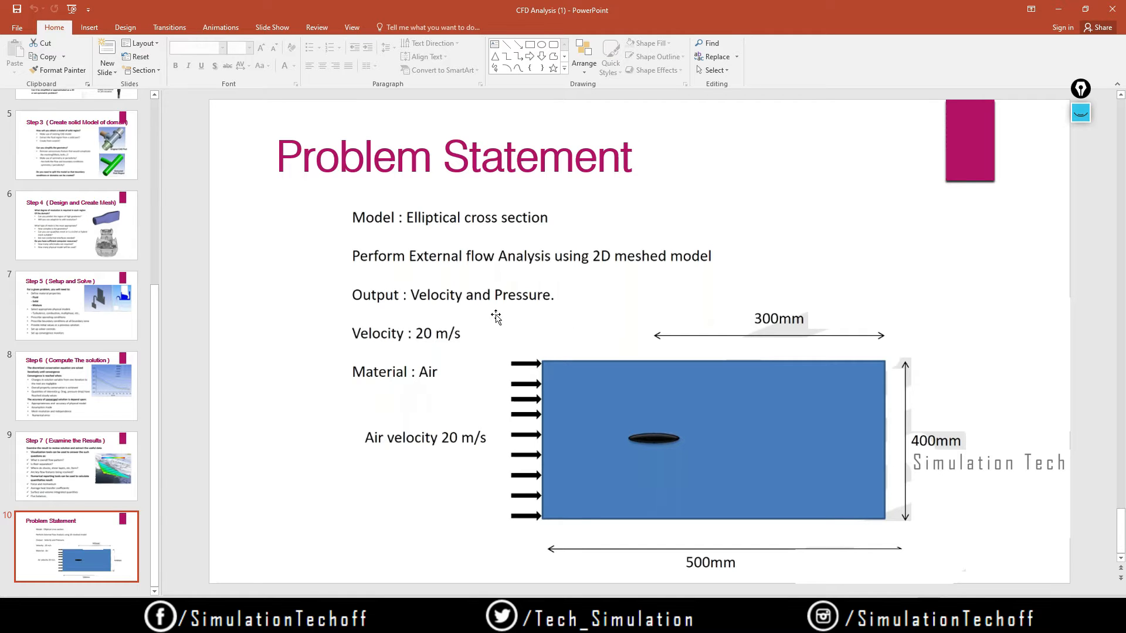
{"action": "left_click", "coordinate": [1057, 14]}
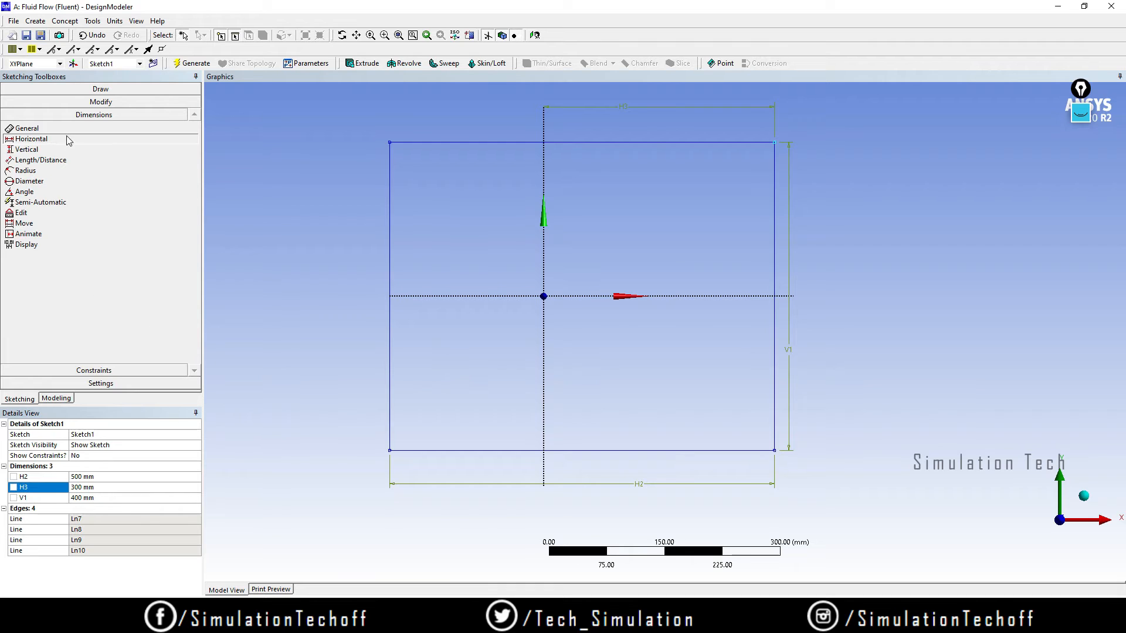
{"action": "left_click", "coordinate": [62, 136]}
{"action": "left_click", "coordinate": [101, 101]}
{"action": "left_click", "coordinate": [105, 90]}
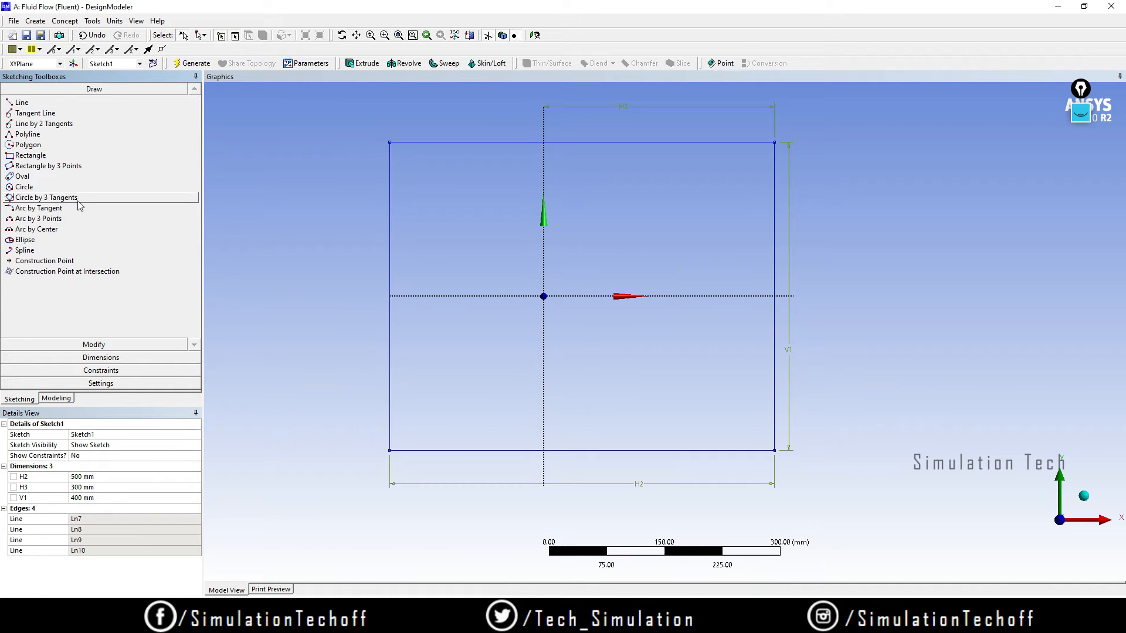
{"action": "left_click", "coordinate": [80, 240]}
{"action": "left_click", "coordinate": [544, 296]}
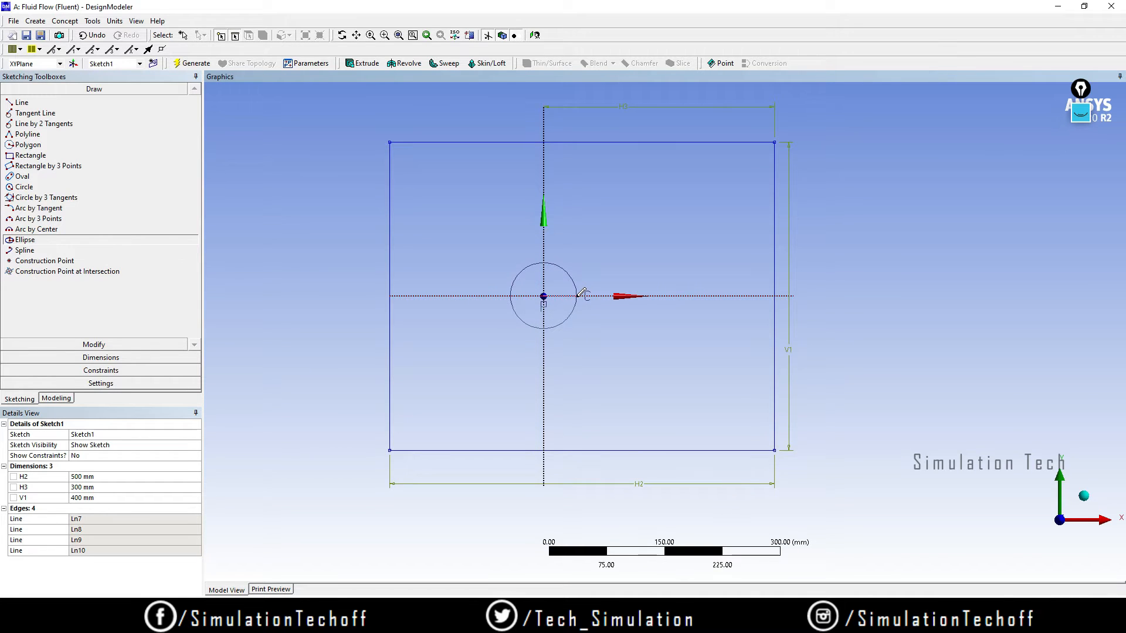
{"action": "left_click", "coordinate": [578, 296]}
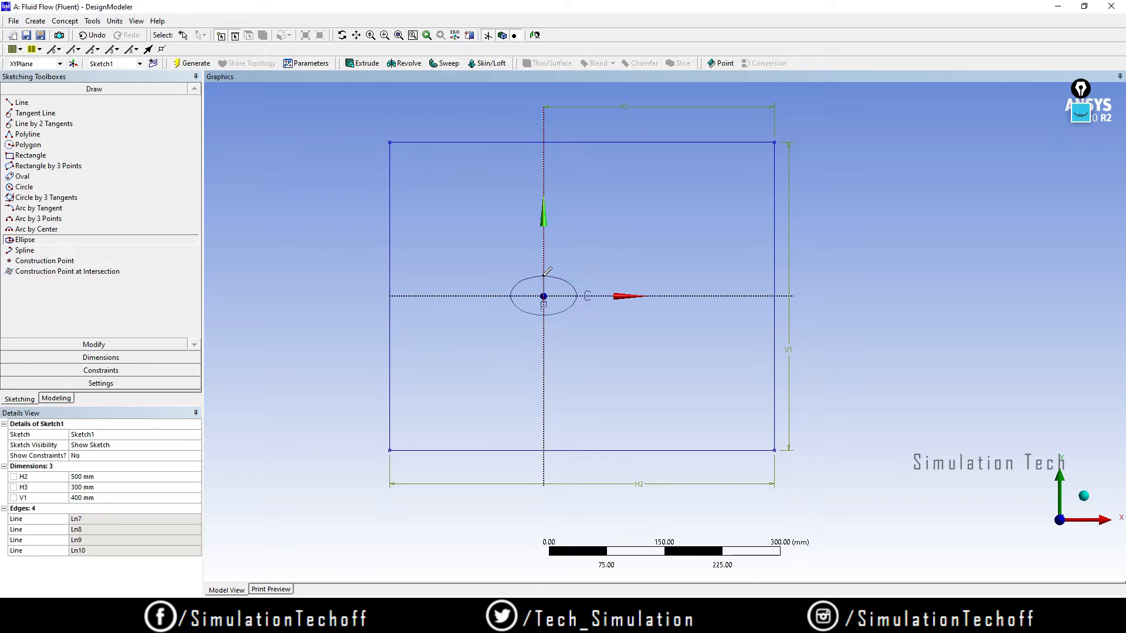
{"action": "left_click", "coordinate": [548, 316]}
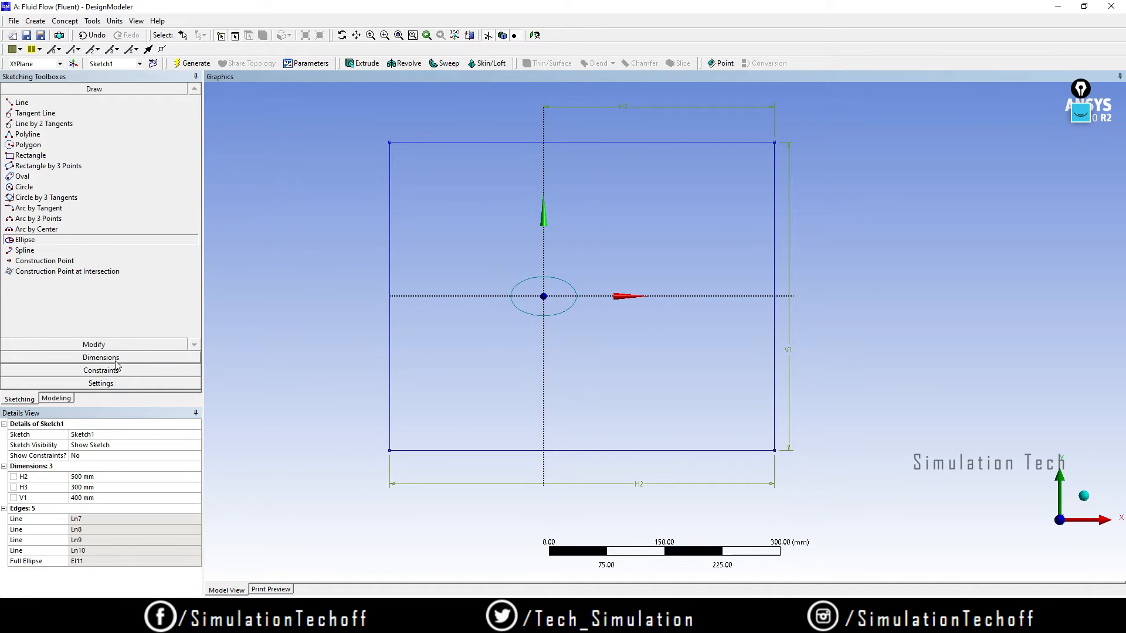
Recheck the PowerPoint slide, and dimension the ellipse's major radius with a value of 75 mm.
{"action": "key", "text": "alt+Tab"}
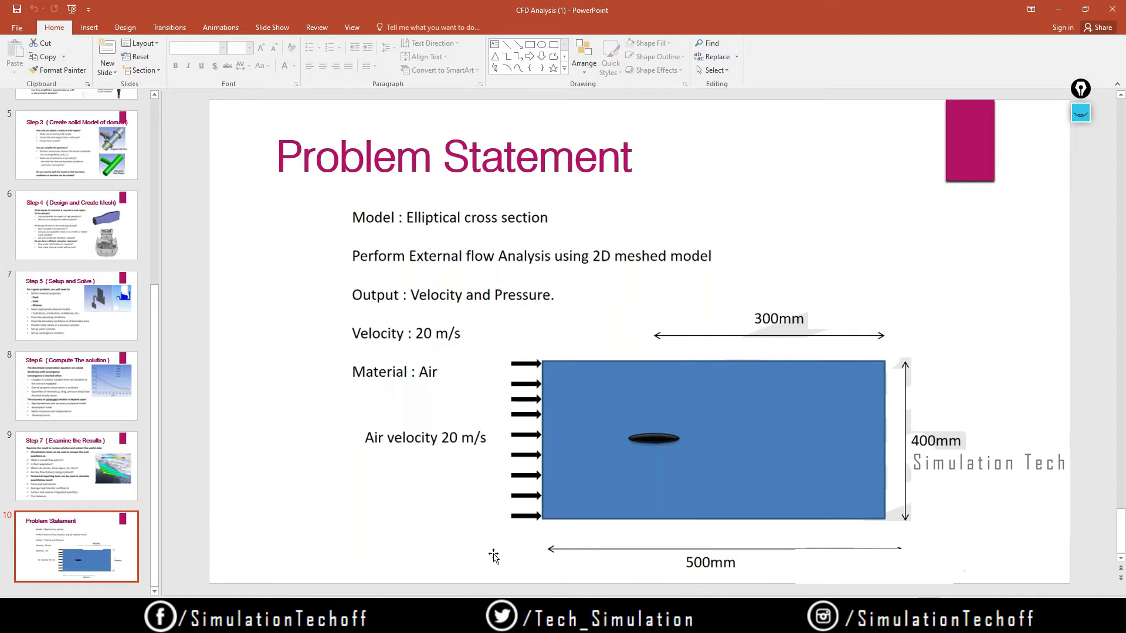
{"action": "key", "text": "alt+Tab"}
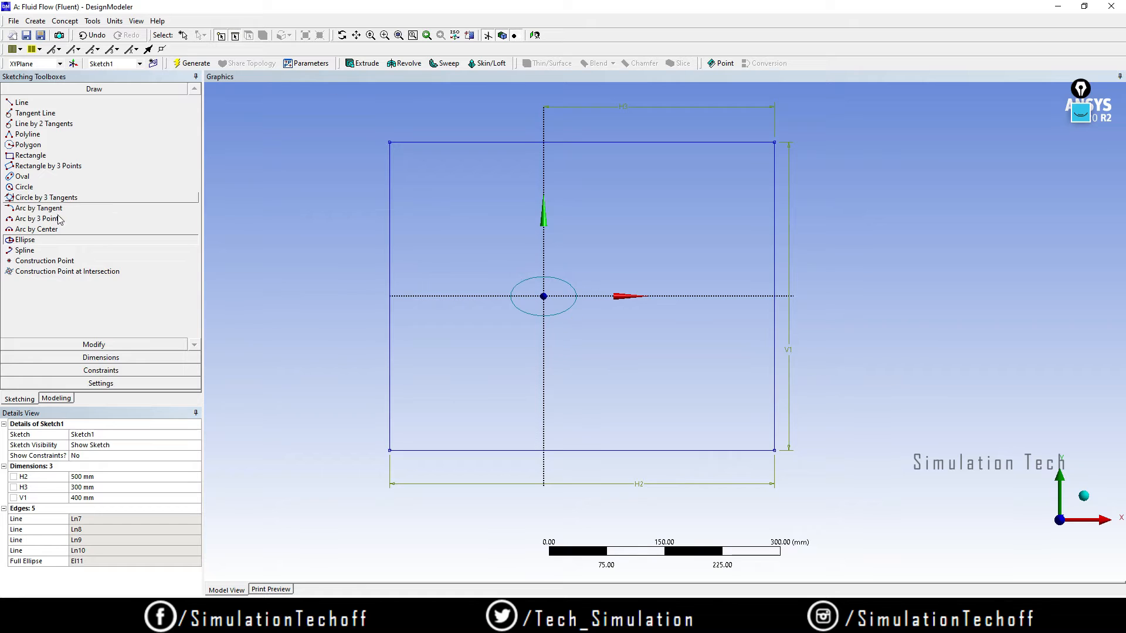
{"action": "left_click", "coordinate": [109, 359]}
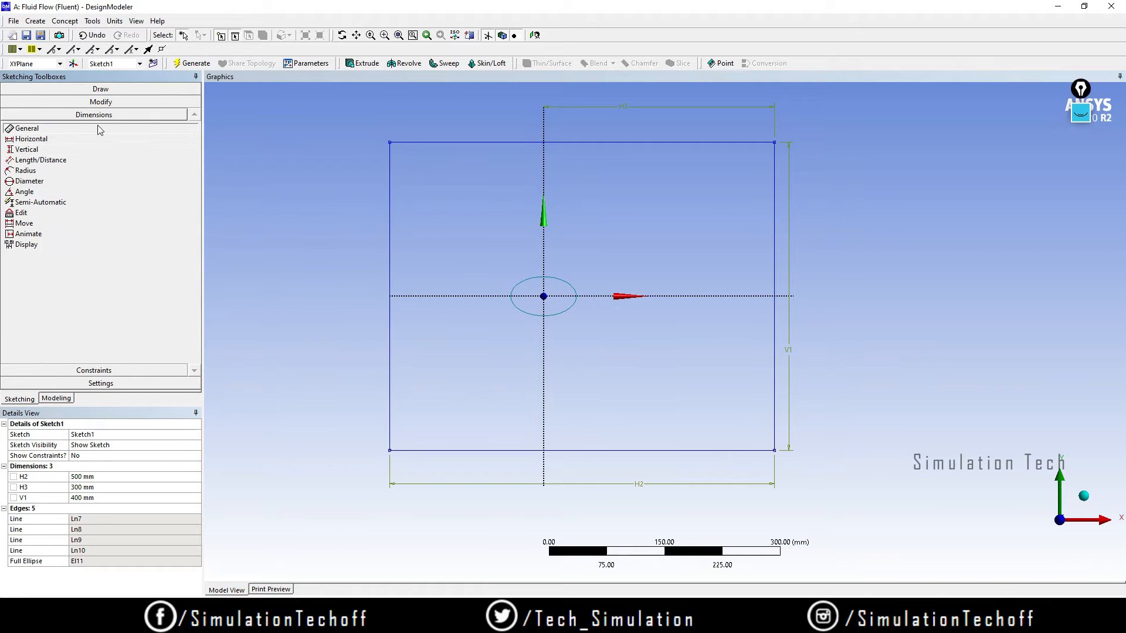
{"action": "left_click", "coordinate": [577, 297]}
{"action": "left_click", "coordinate": [616, 263]}
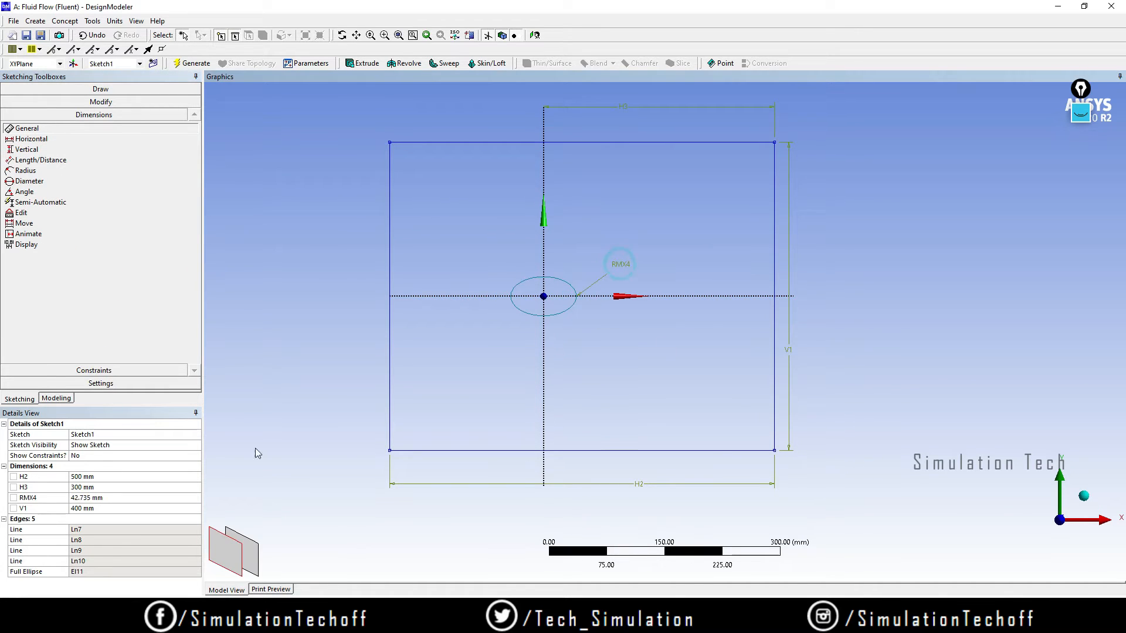
{"action": "left_click", "coordinate": [118, 497]}
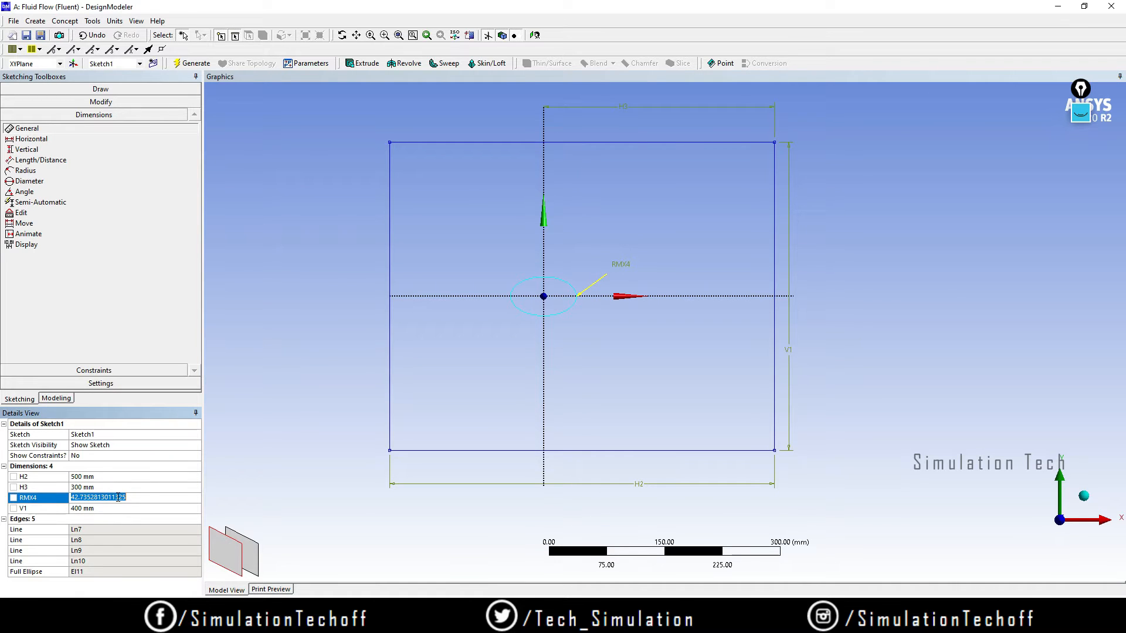
{"action": "type", "text": "75"}
{"action": "key", "text": "Return"}
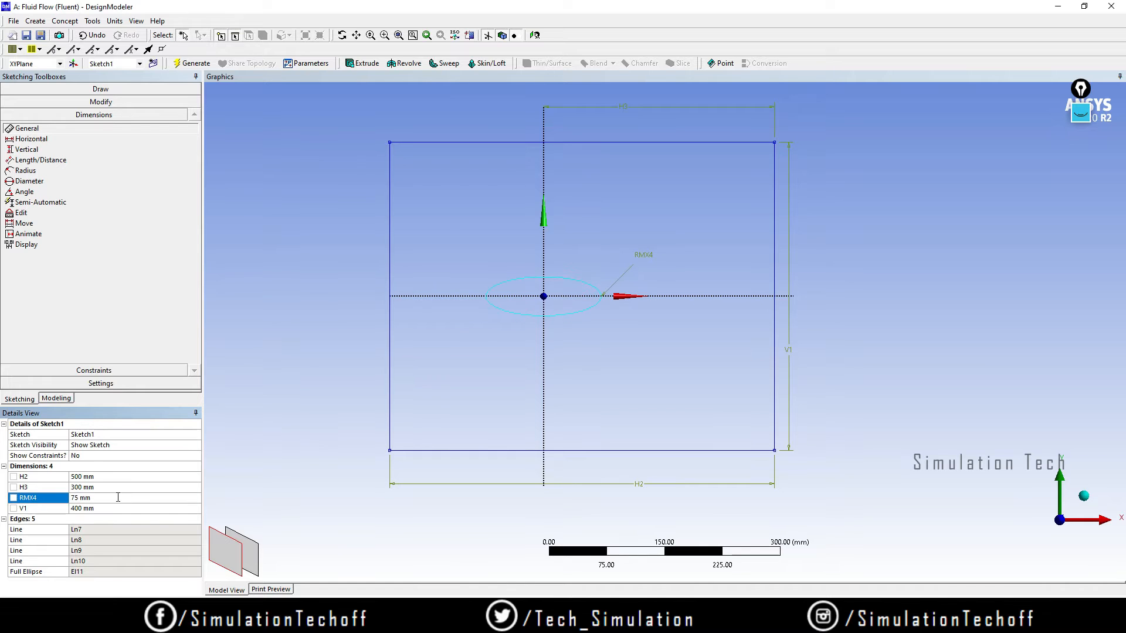
Dimension the ellipse's minor radius and set it to 15 mm.
{"action": "left_click", "coordinate": [546, 273]}
{"action": "left_click", "coordinate": [572, 249]}
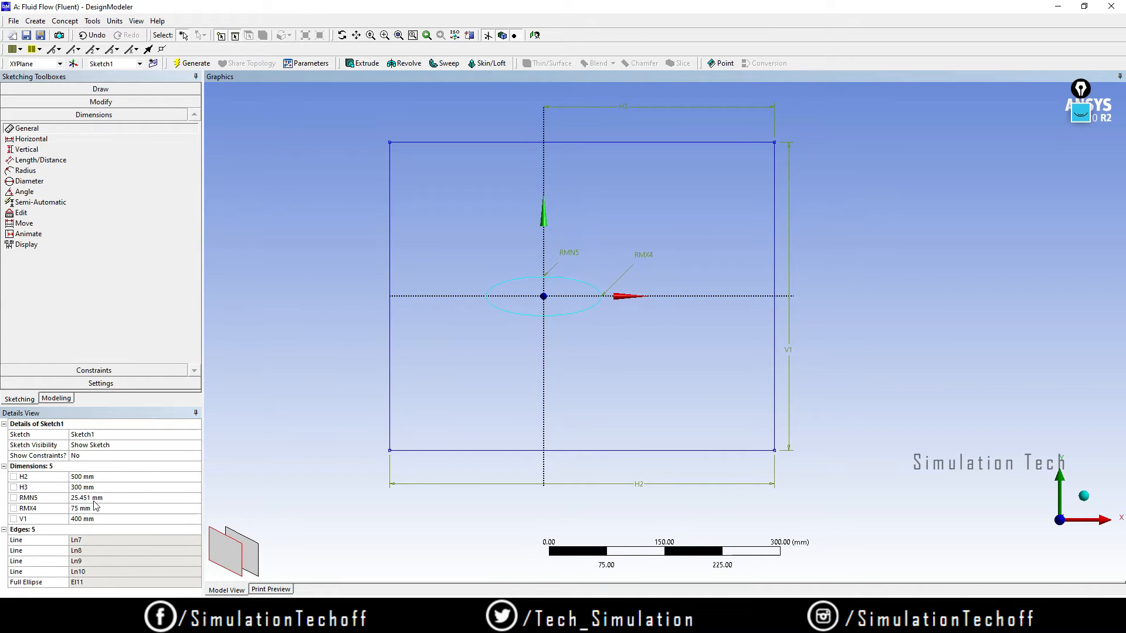
{"action": "left_click", "coordinate": [88, 498]}
{"action": "type", "text": "15"}
{"action": "key", "text": "Return"}
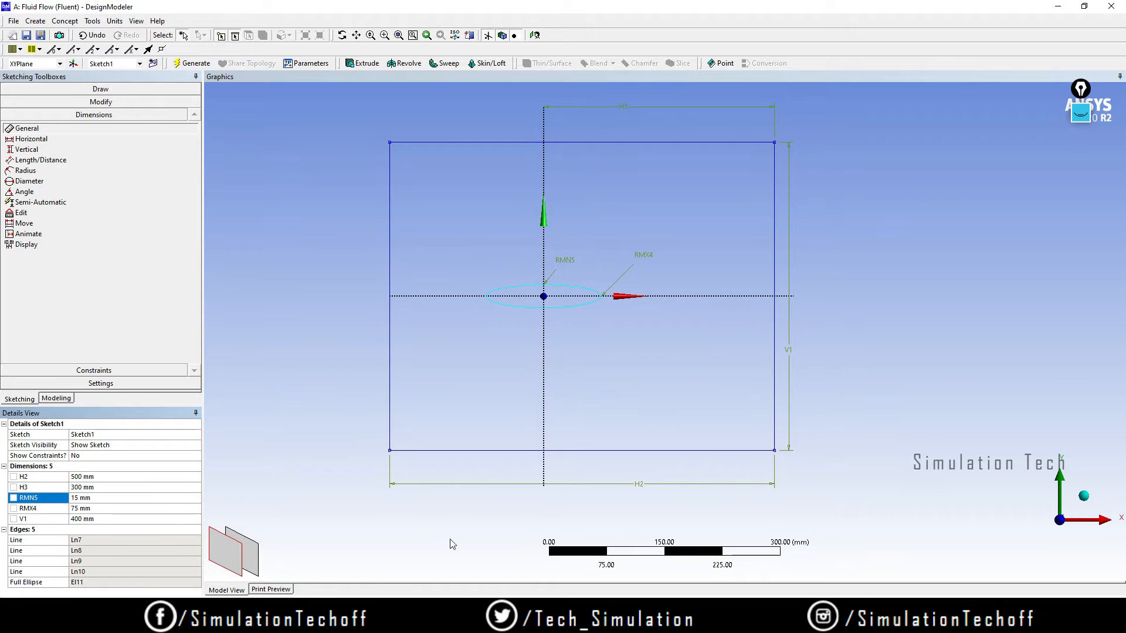
{"action": "left_click", "coordinate": [901, 392]}
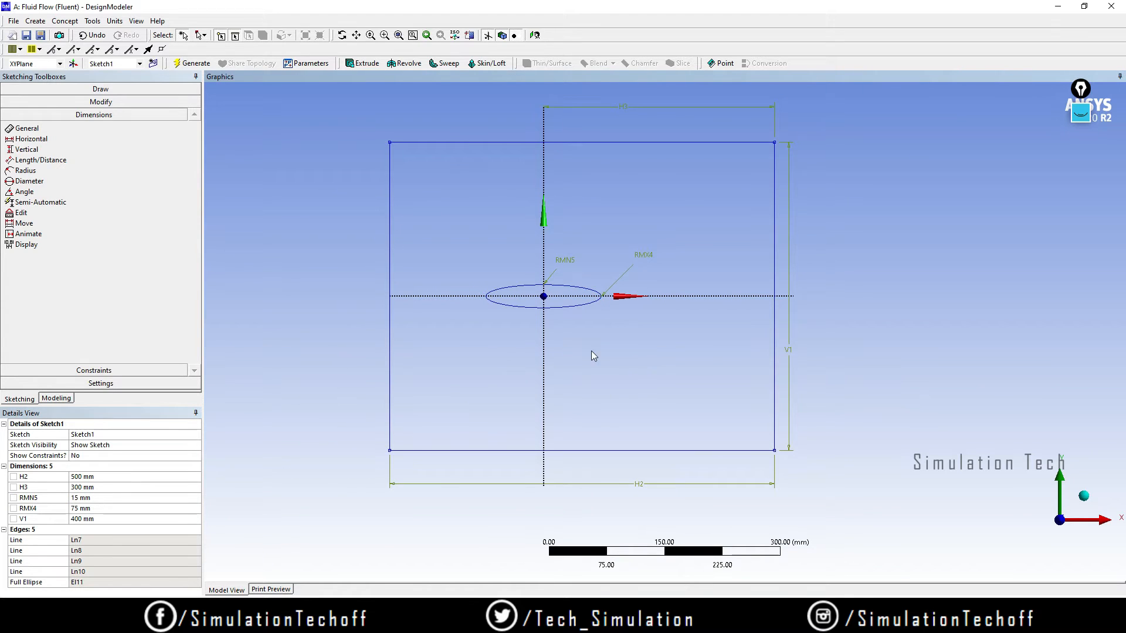
Leave sketching for modeling mode and start a Surfaces From Sketches feature.
{"action": "scroll", "coordinate": [581, 338], "scroll_direction": "down", "scroll_amount": 2}
{"action": "middle_click_drag", "start_coordinate": [578, 332], "coordinate": [583, 371], "text": "ctrl"}
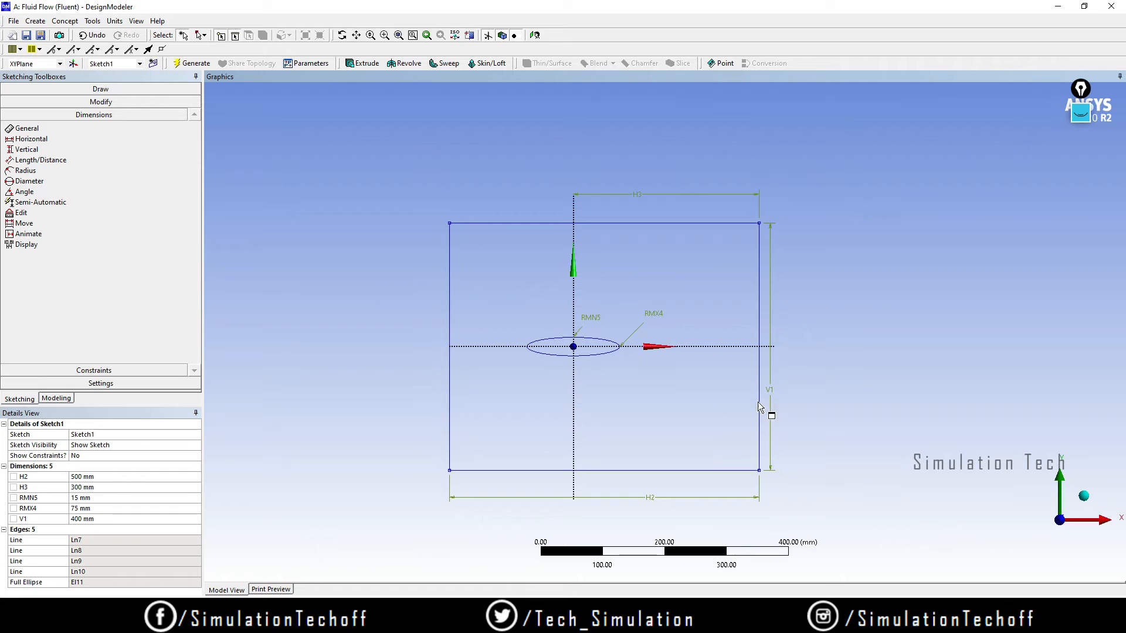
{"action": "left_click", "coordinate": [56, 398]}
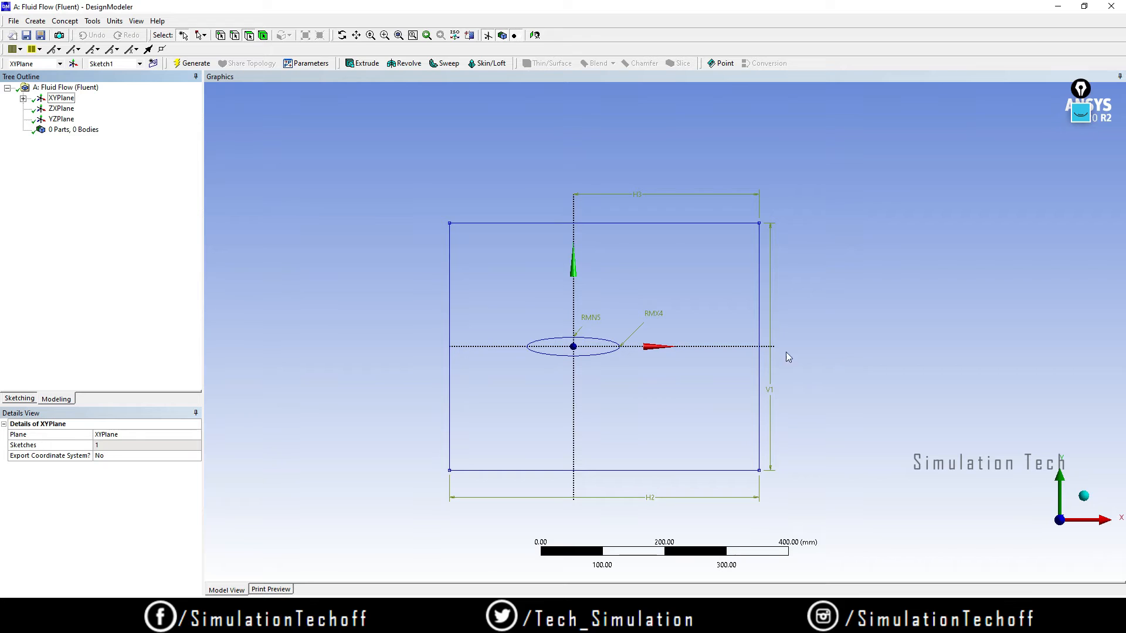
{"action": "left_click", "coordinate": [65, 21]}
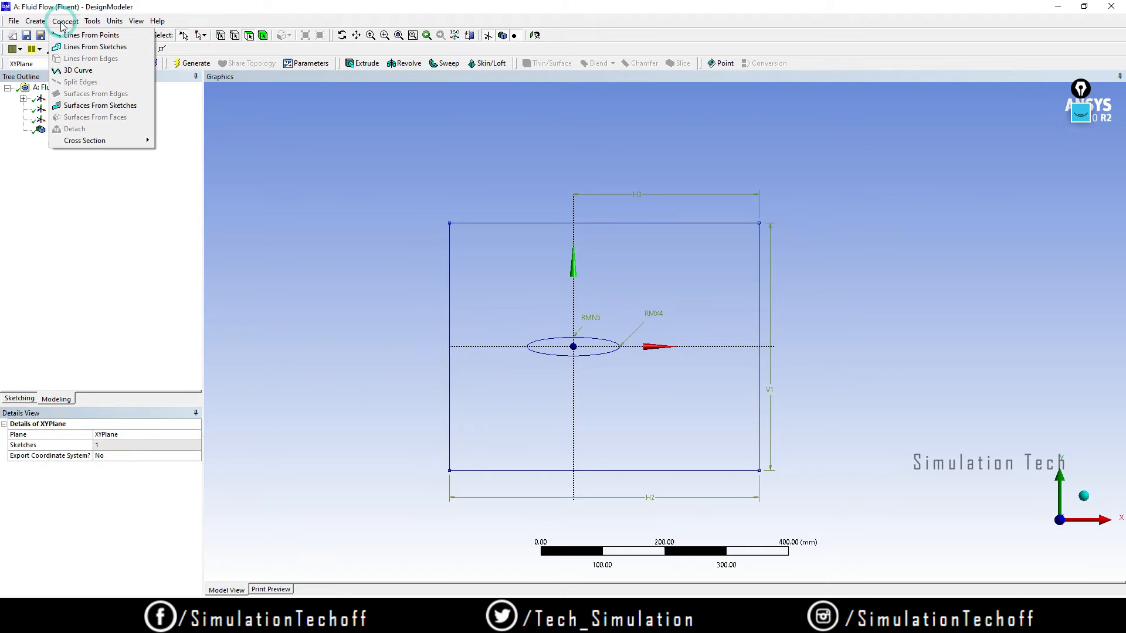
{"action": "left_click", "coordinate": [103, 108]}
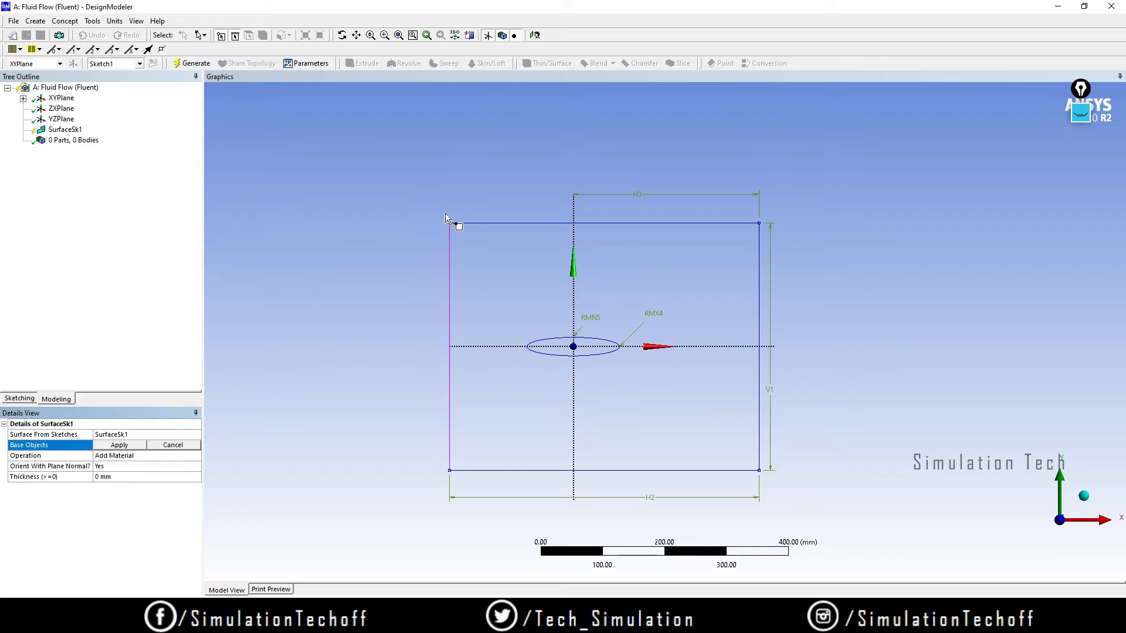
{"action": "left_click", "coordinate": [450, 297]}
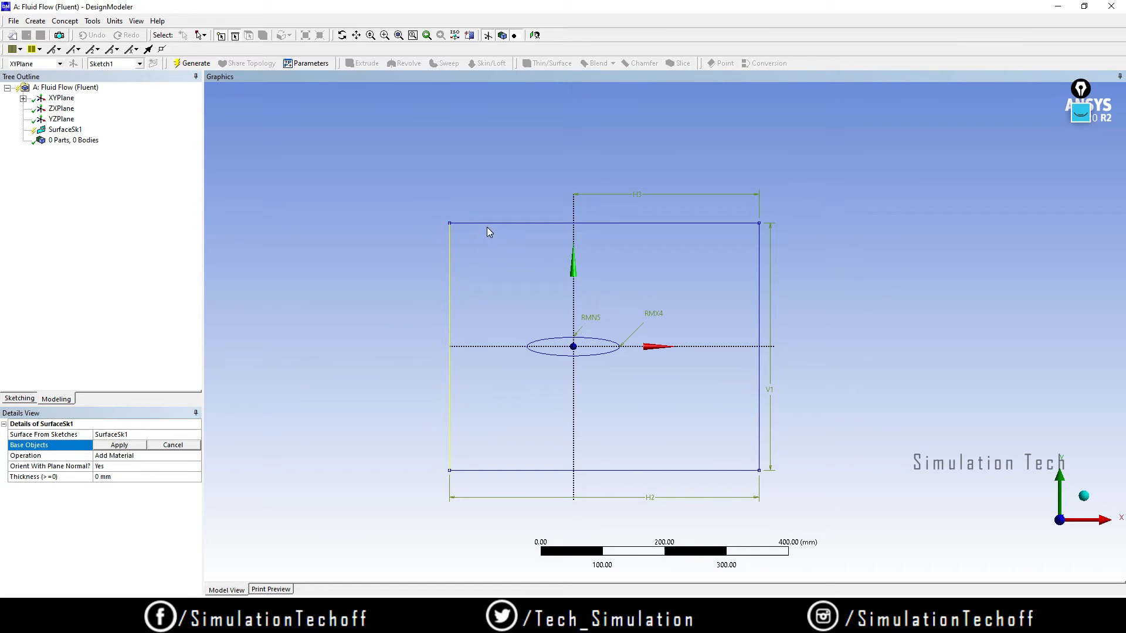
{"action": "left_click", "coordinate": [487, 224], "text": "ctrl"}
{"action": "left_click", "coordinate": [400, 248]}
Apply Sketch1 under the XY plane as the surface feature's base object and generate the surface.
{"action": "left_click", "coordinate": [24, 98]}
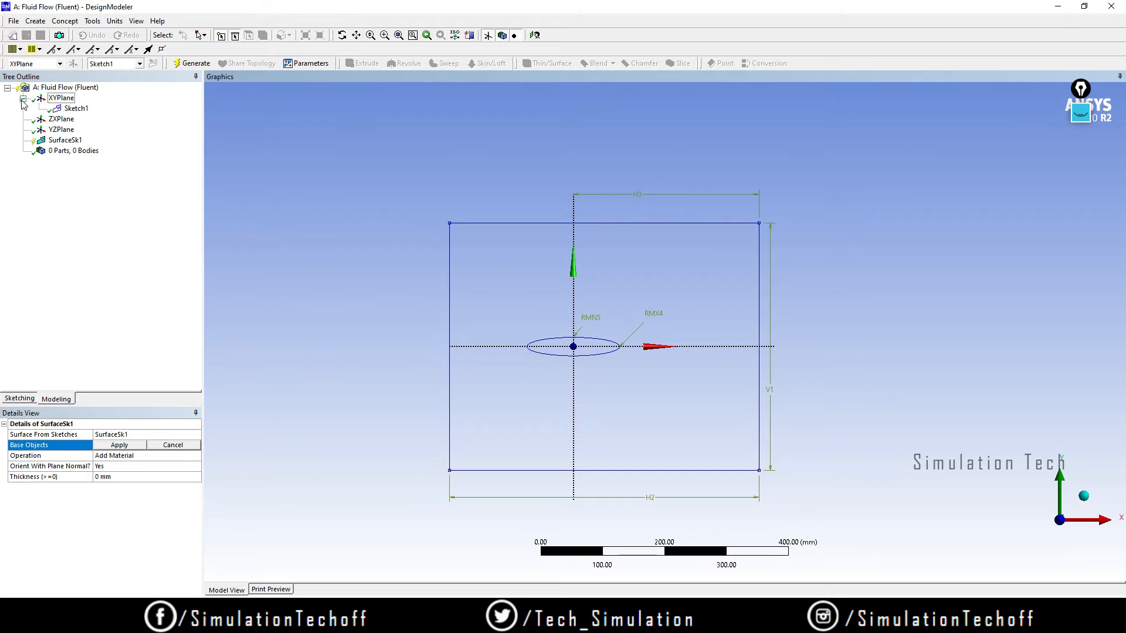
{"action": "left_click", "coordinate": [76, 109]}
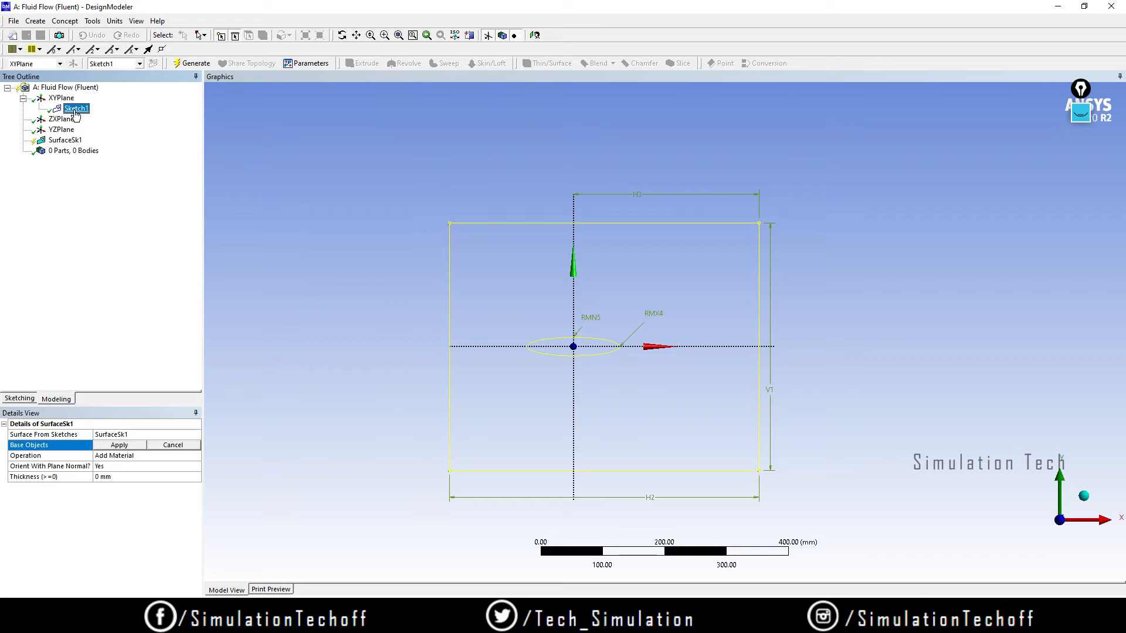
{"action": "left_click", "coordinate": [120, 445]}
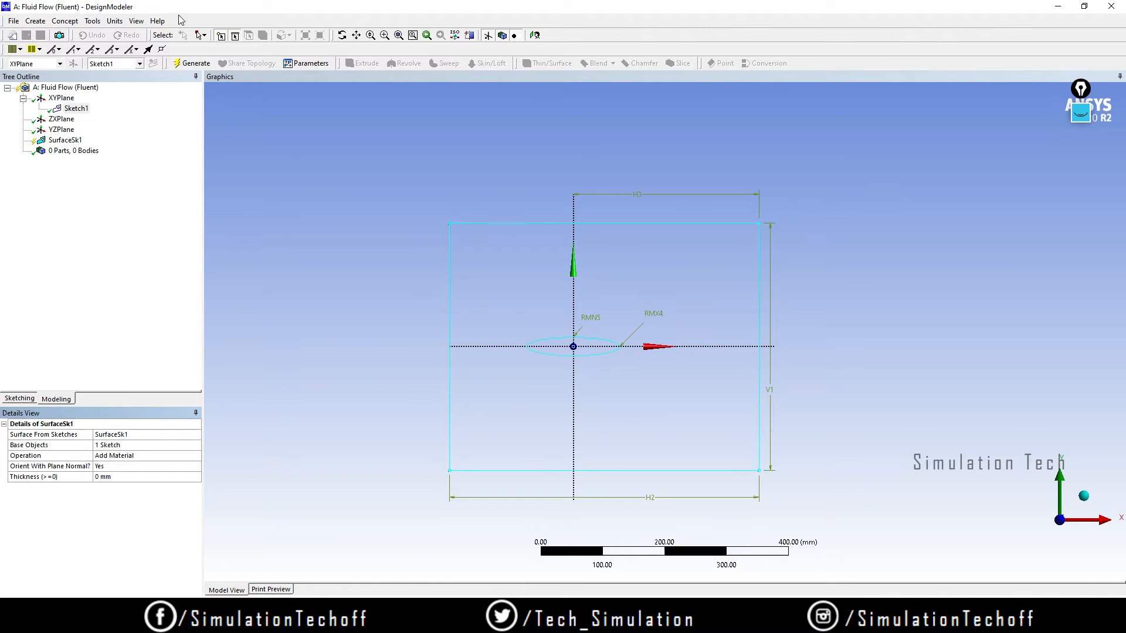
{"action": "left_click", "coordinate": [180, 66]}
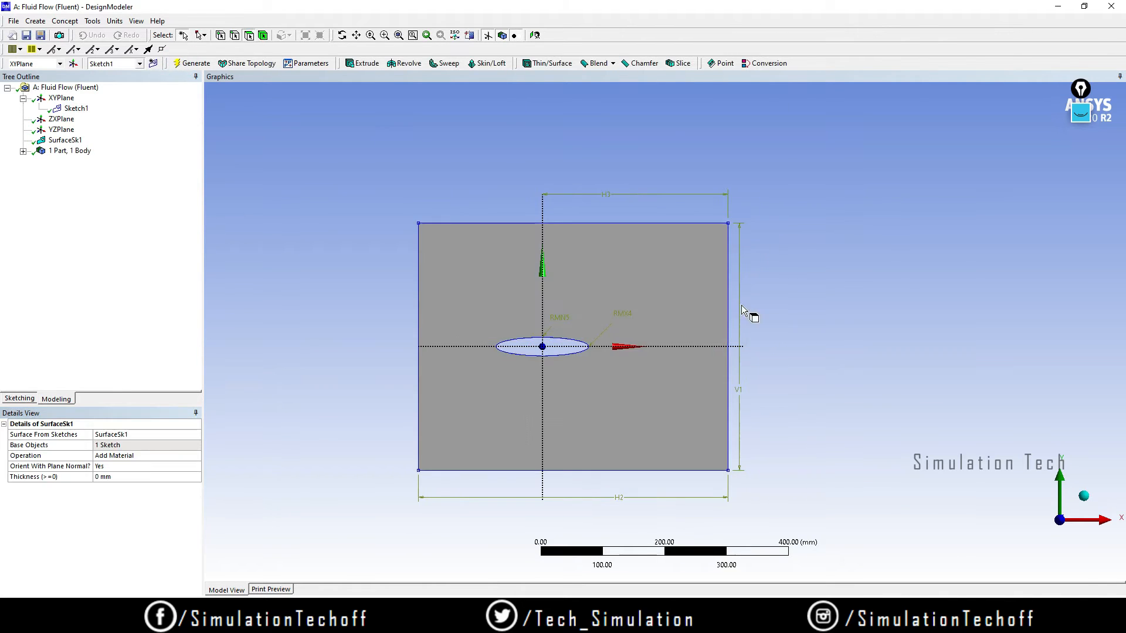
Select the generated surface body in the model tree to show its details.
{"action": "middle_click_drag", "start_coordinate": [745, 384], "coordinate": [809, 410]}
{"action": "left_click", "coordinate": [1045, 526]}
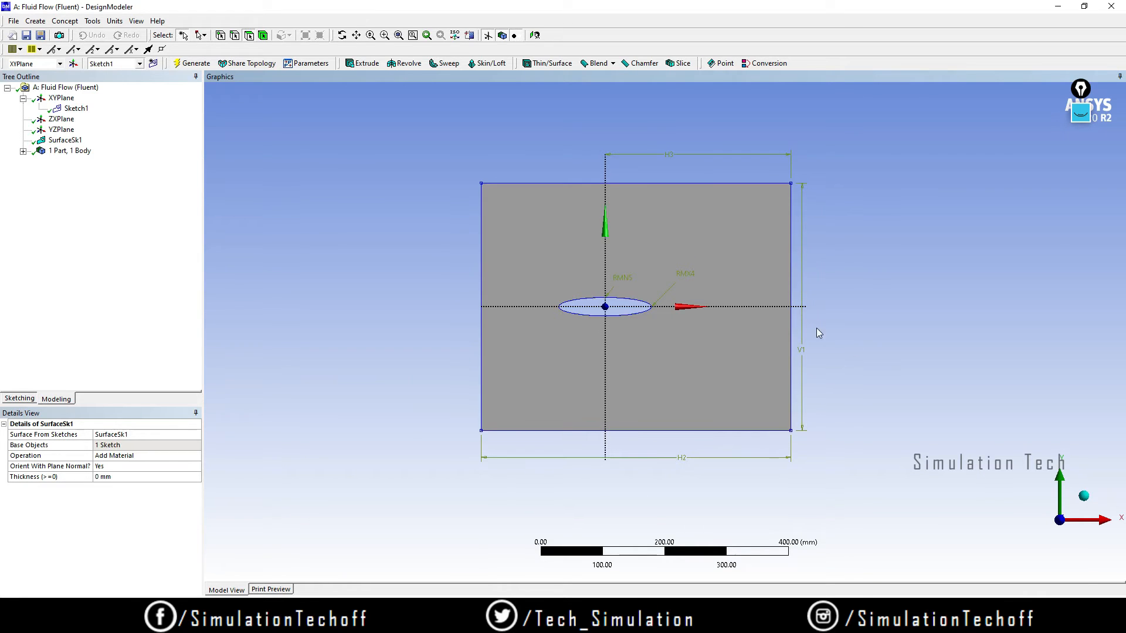
{"action": "left_click", "coordinate": [23, 151]}
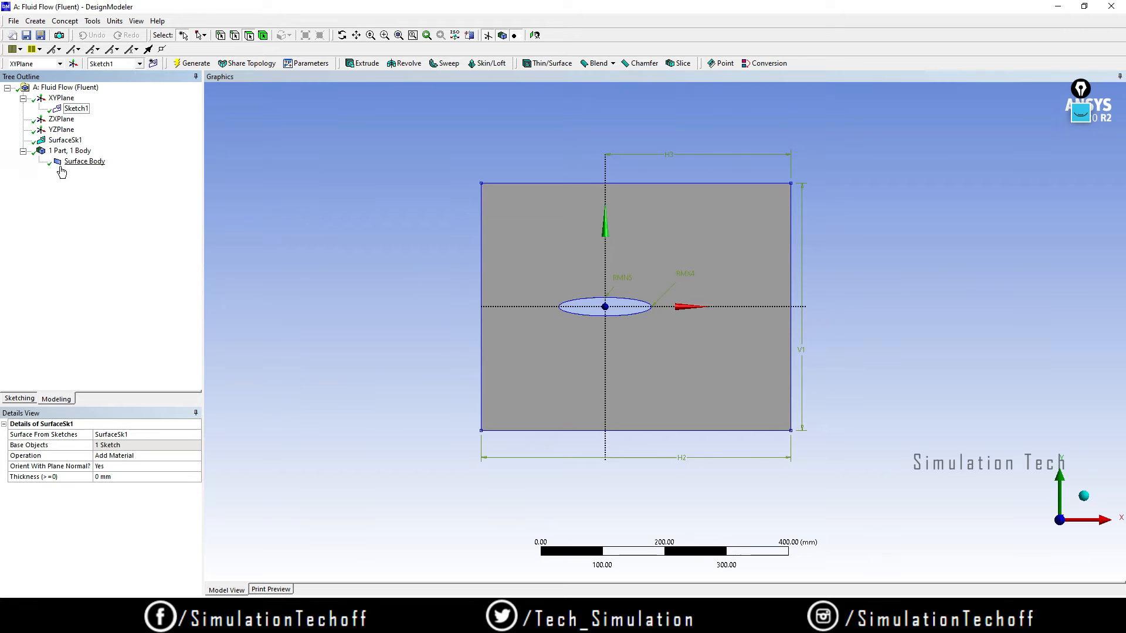
{"action": "left_click", "coordinate": [76, 165]}
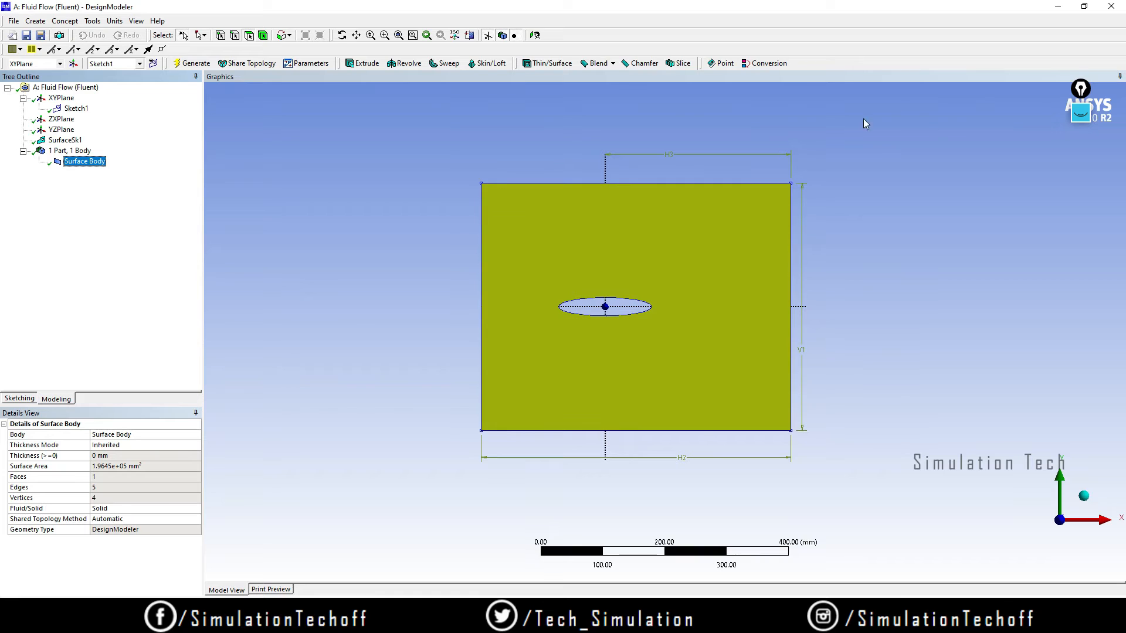
{"action": "left_click", "coordinate": [1080, 115]}
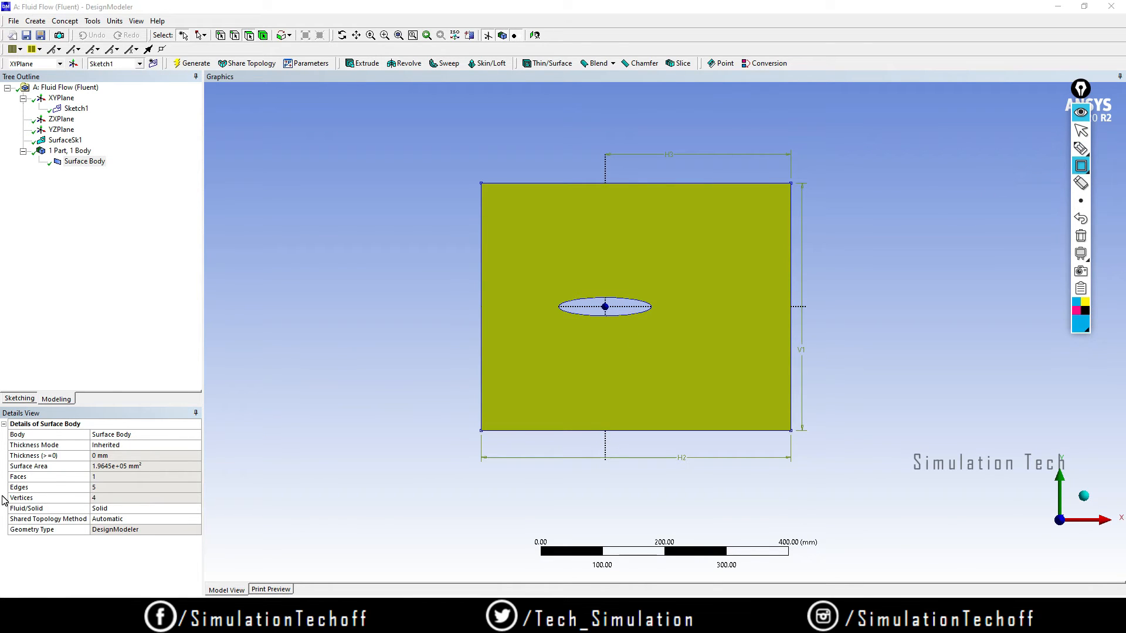
{"action": "mouse_move", "coordinate": [1, 497]}
{"action": "left_mouse_down"}
{"action": "mouse_move", "coordinate": [26, 516]}
{"action": "mouse_move", "coordinate": [146, 524]}
{"action": "left_mouse_up"}
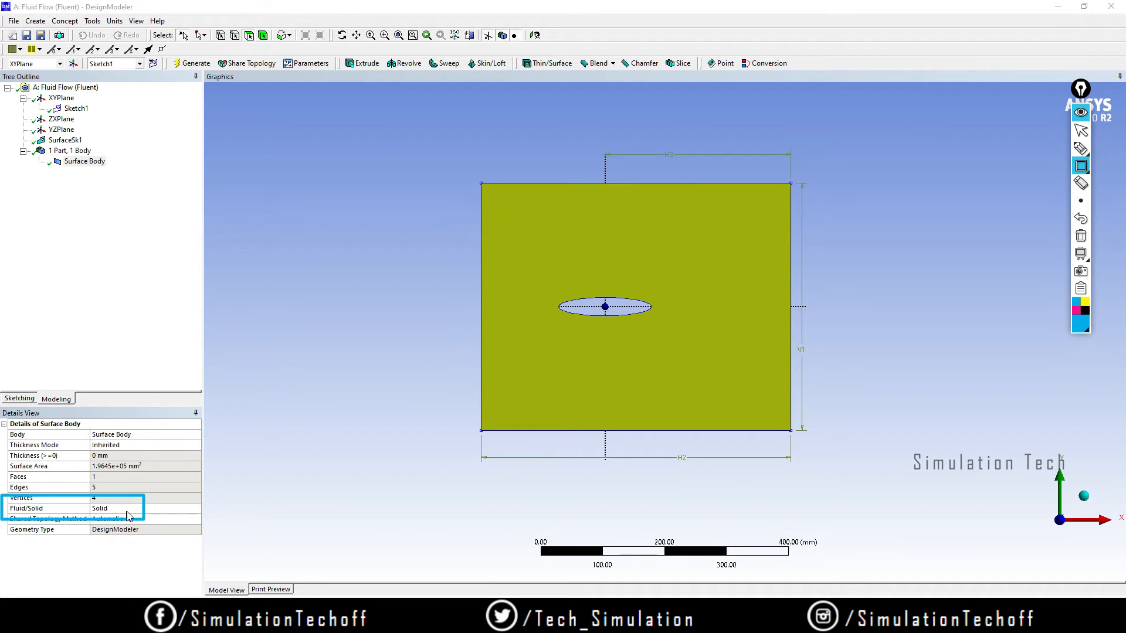
{"action": "left_click", "coordinate": [1081, 236]}
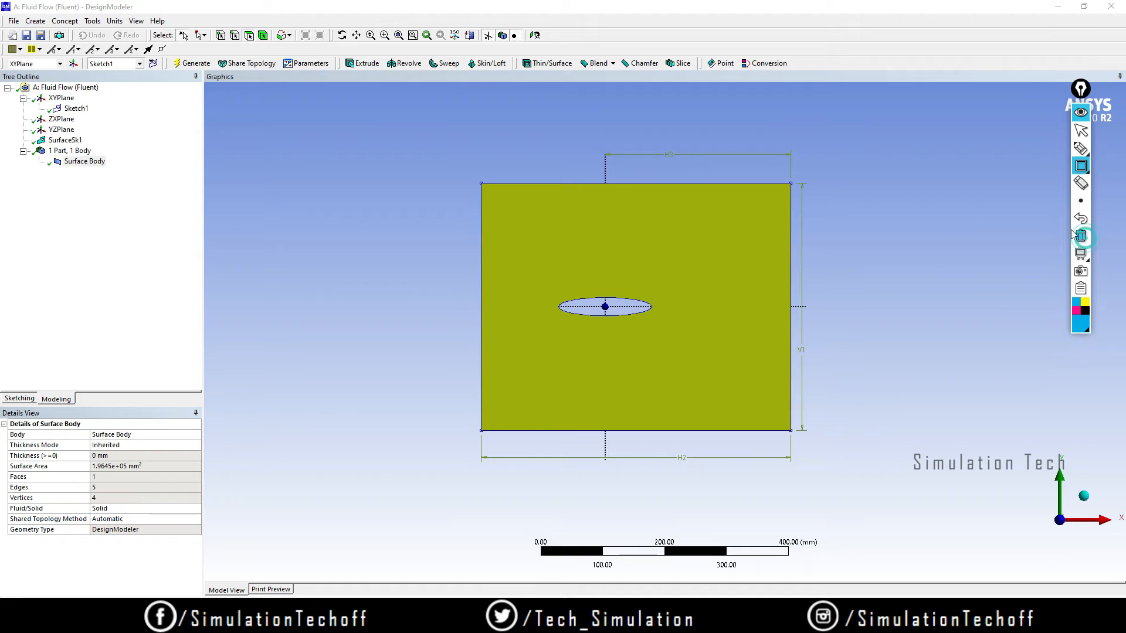
{"action": "left_click", "coordinate": [1082, 149]}
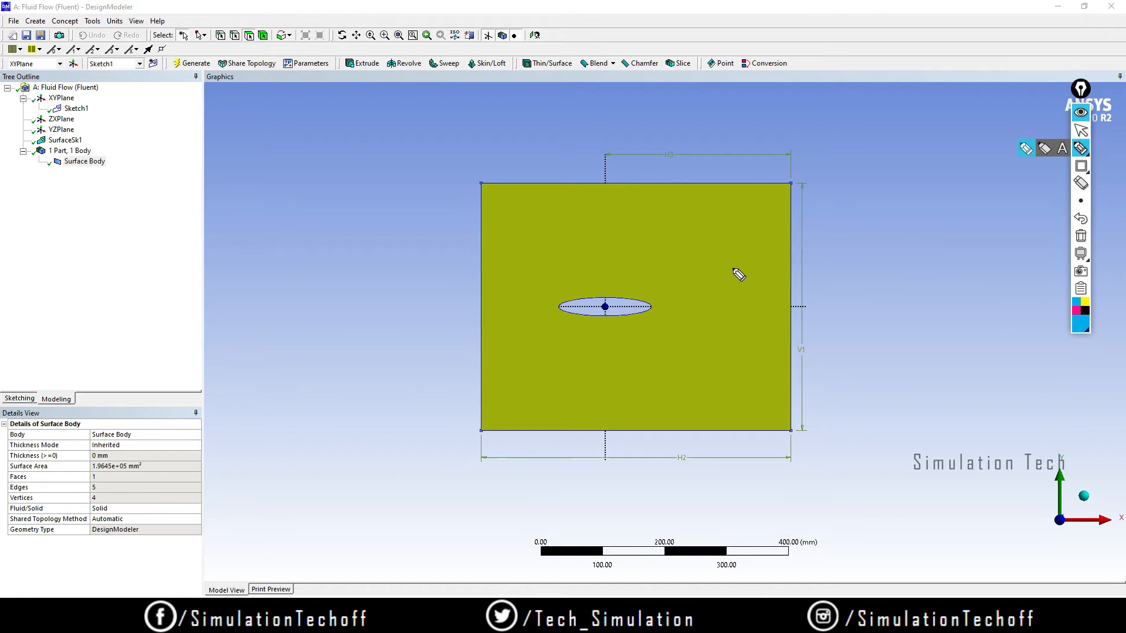
{"action": "left_click_drag", "start_coordinate": [704, 278], "coordinate": [744, 258]}
{"action": "left_click", "coordinate": [1081, 236]}
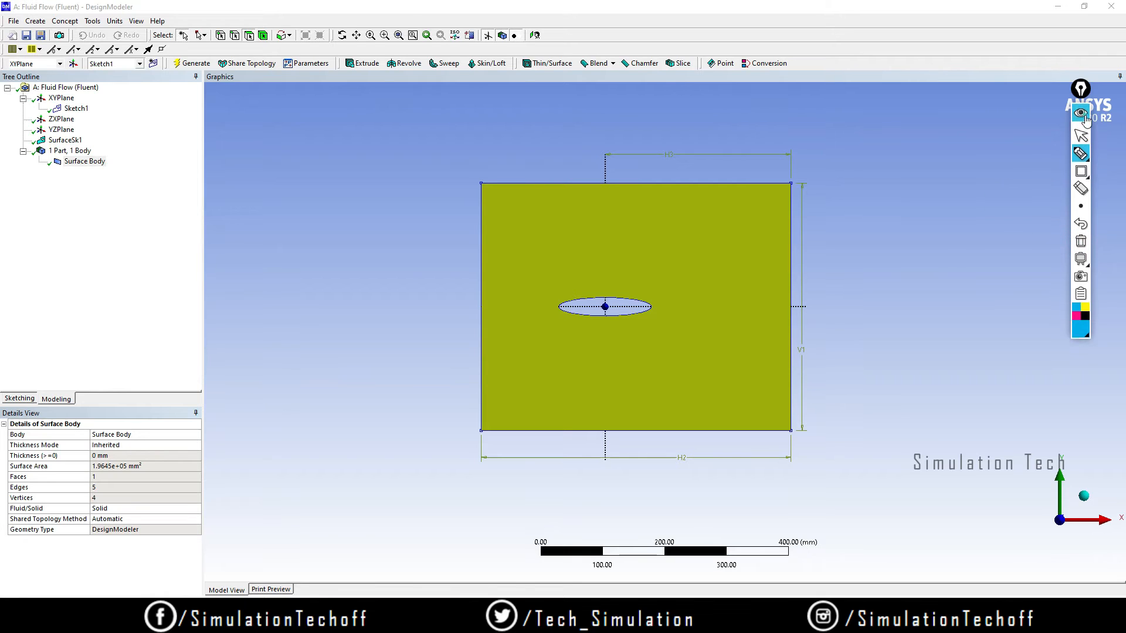
{"action": "left_click", "coordinate": [1081, 112]}
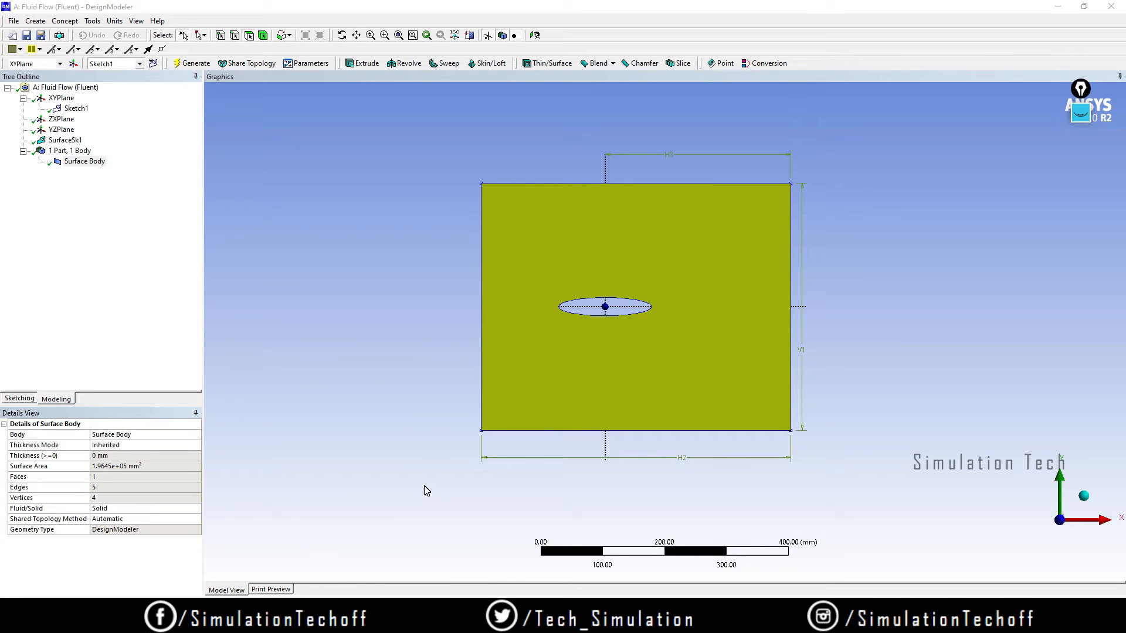
Set the surface body's Fluid/Solid property to Fluid.
{"action": "left_click", "coordinate": [198, 509]}
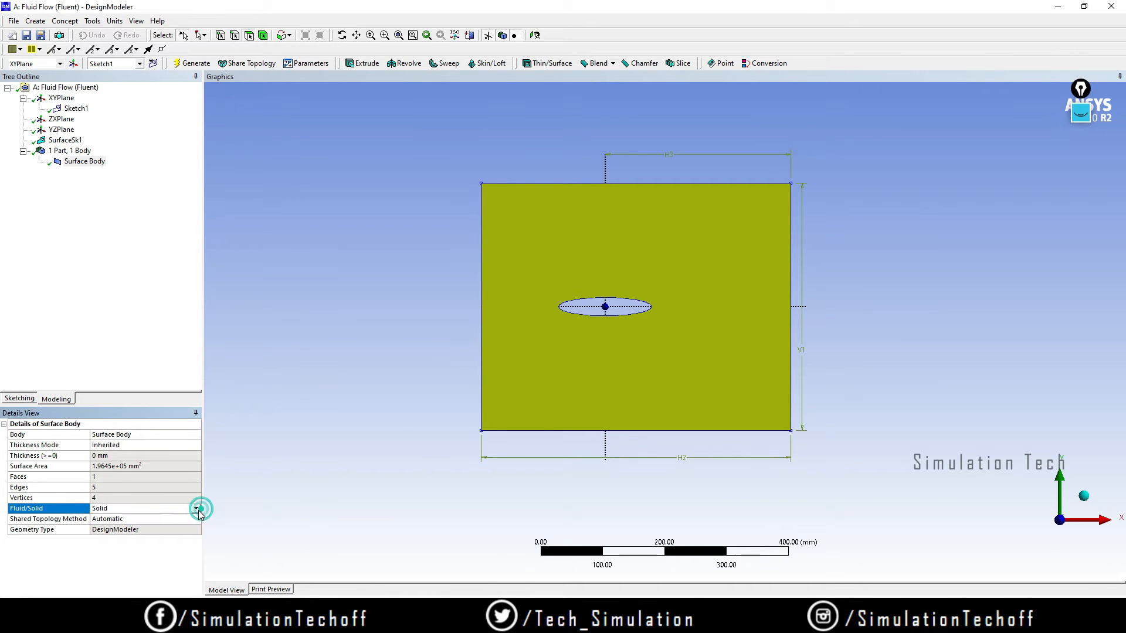
{"action": "left_click", "coordinate": [198, 508]}
{"action": "left_click", "coordinate": [151, 518]}
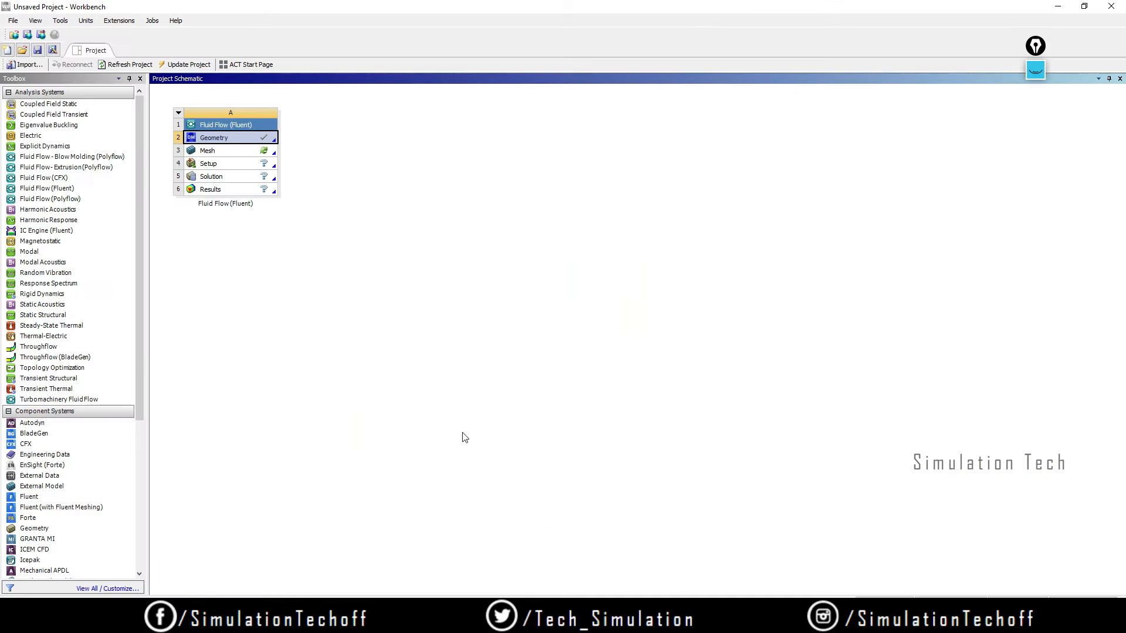
Switch to Workbench, open the Mesh cell of the Fluid Flow (Fluent) system, and view the model normal to the XY plane.
{"action": "left_click", "coordinate": [604, 305]}
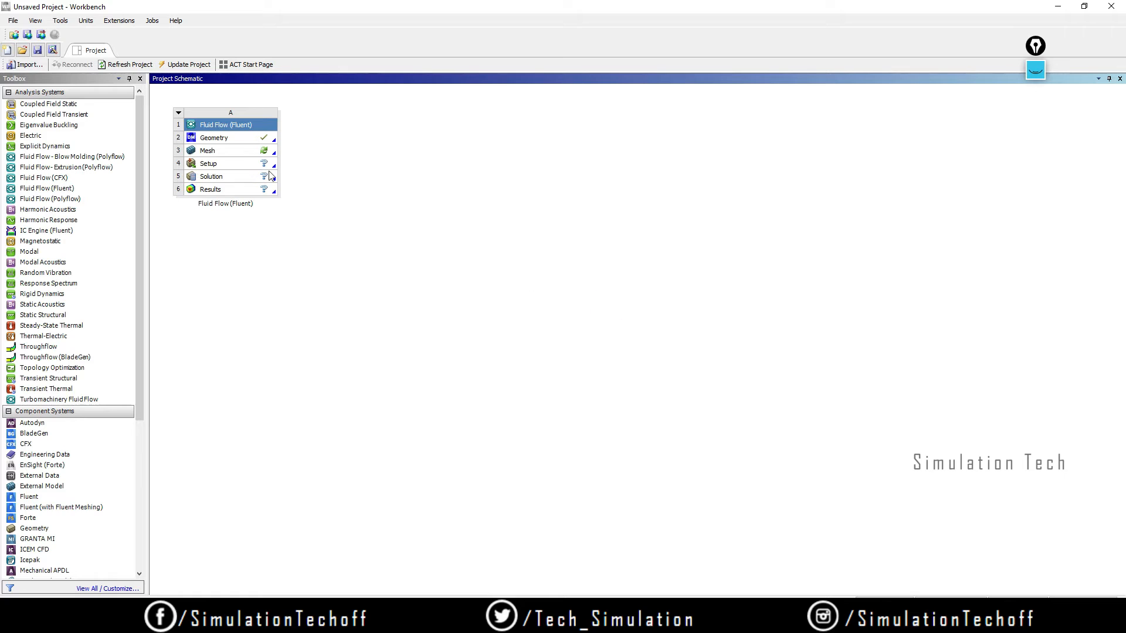
{"action": "double_click", "coordinate": [221, 151]}
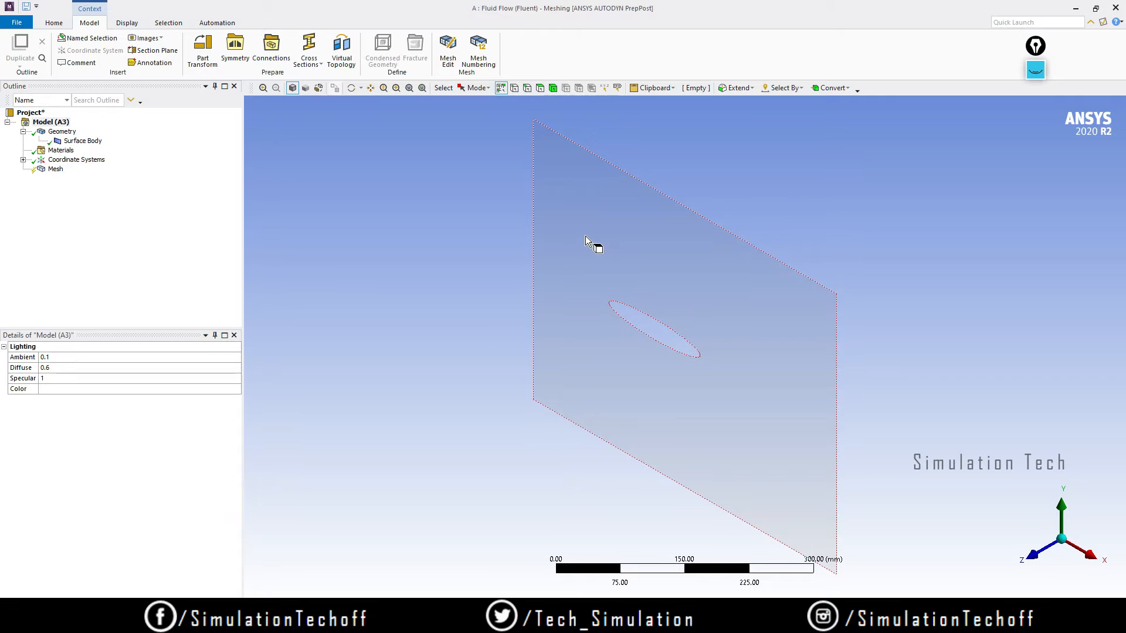
{"action": "left_click", "coordinate": [1032, 557]}
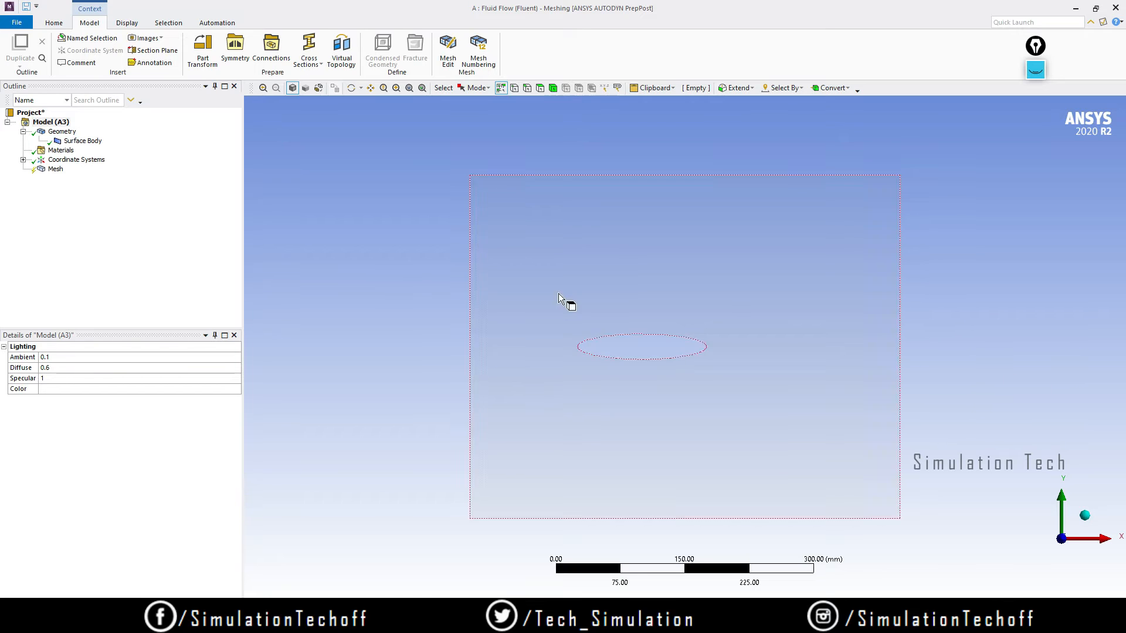
{"action": "middle_click_drag", "start_coordinate": [960, 374], "coordinate": [904, 349], "text": "ctrl"}
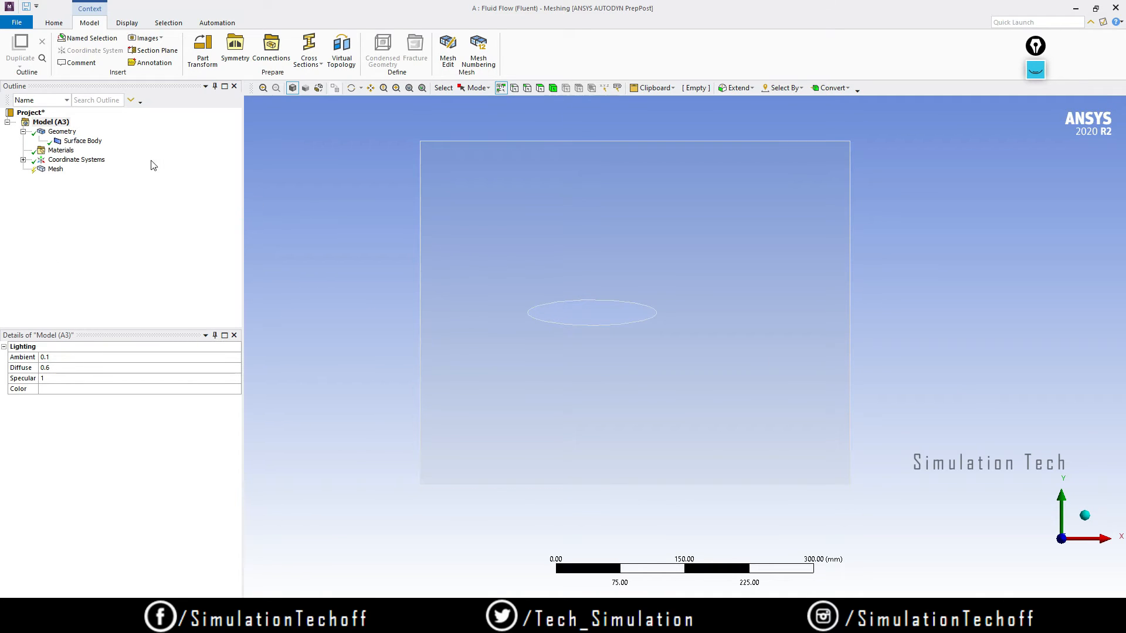
Check the surface body's fluid material definition and its geometric properties.
{"action": "left_click", "coordinate": [83, 141]}
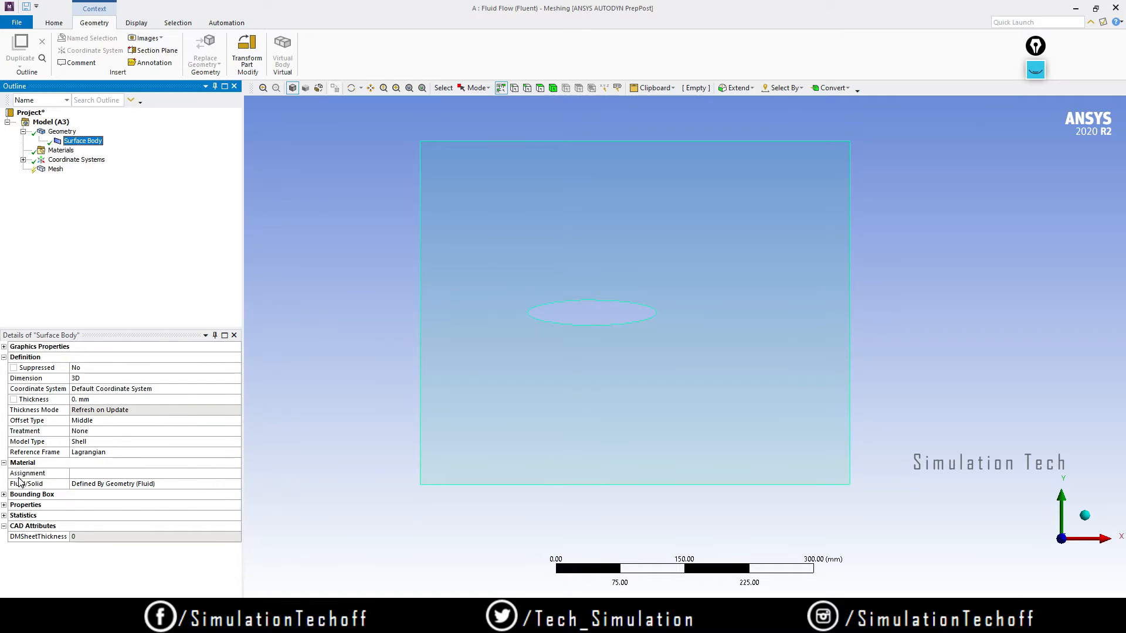
{"action": "left_click", "coordinate": [5, 505]}
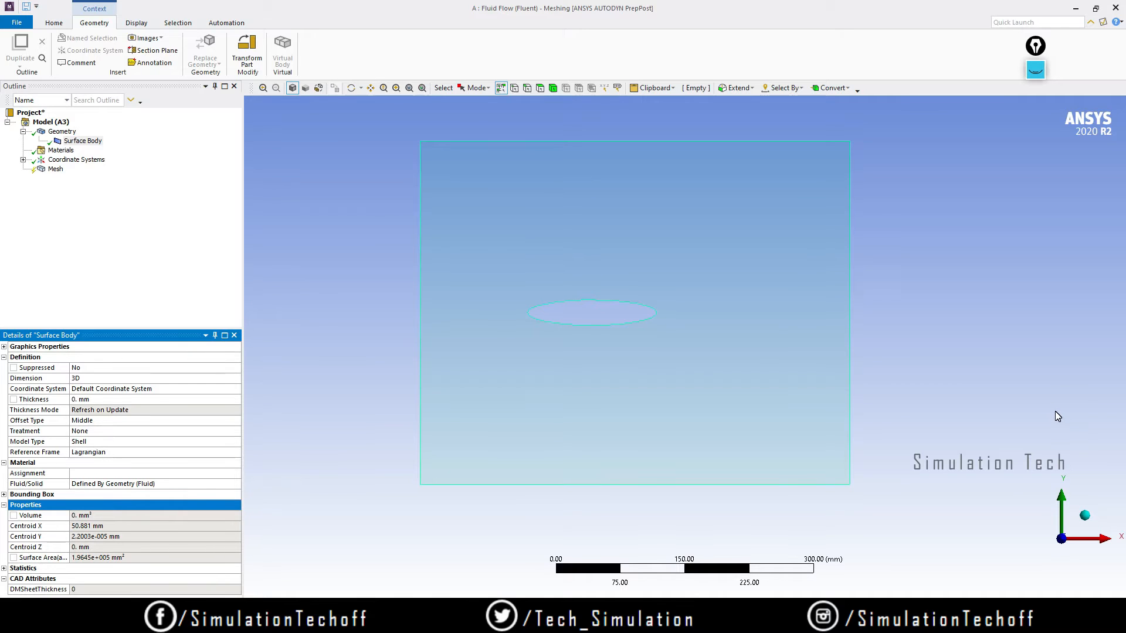
{"action": "left_click", "coordinate": [719, 163]}
Generate the mesh of the air domain with the default CFD settings for the Fluent solver.
{"action": "left_click", "coordinate": [56, 170]}
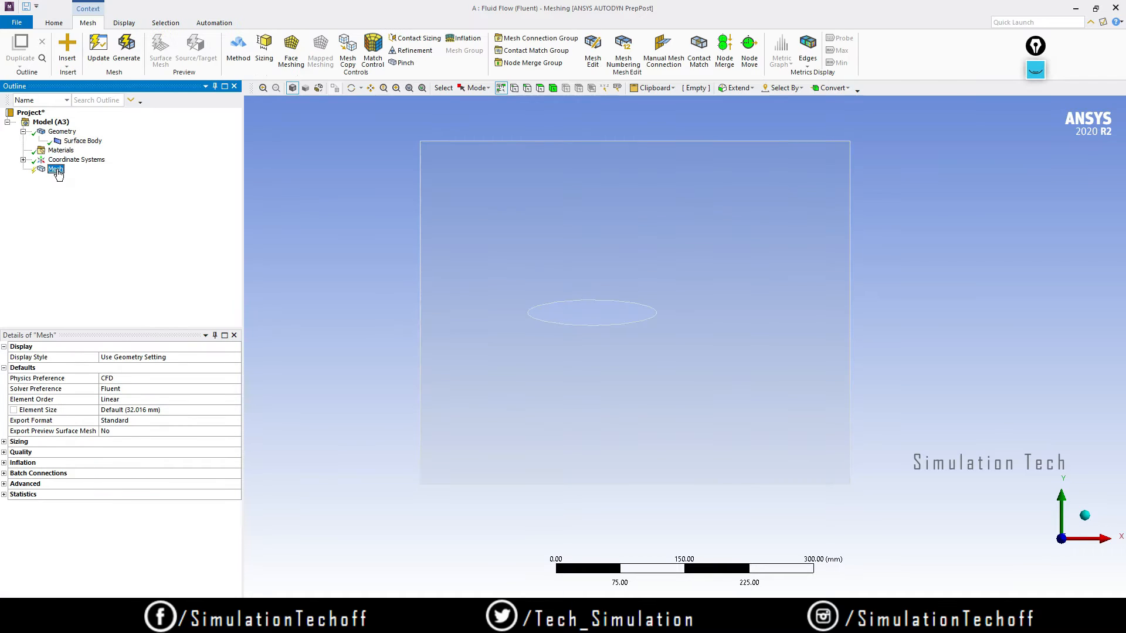
{"action": "right_click", "coordinate": [56, 170]}
{"action": "left_click", "coordinate": [132, 205]}
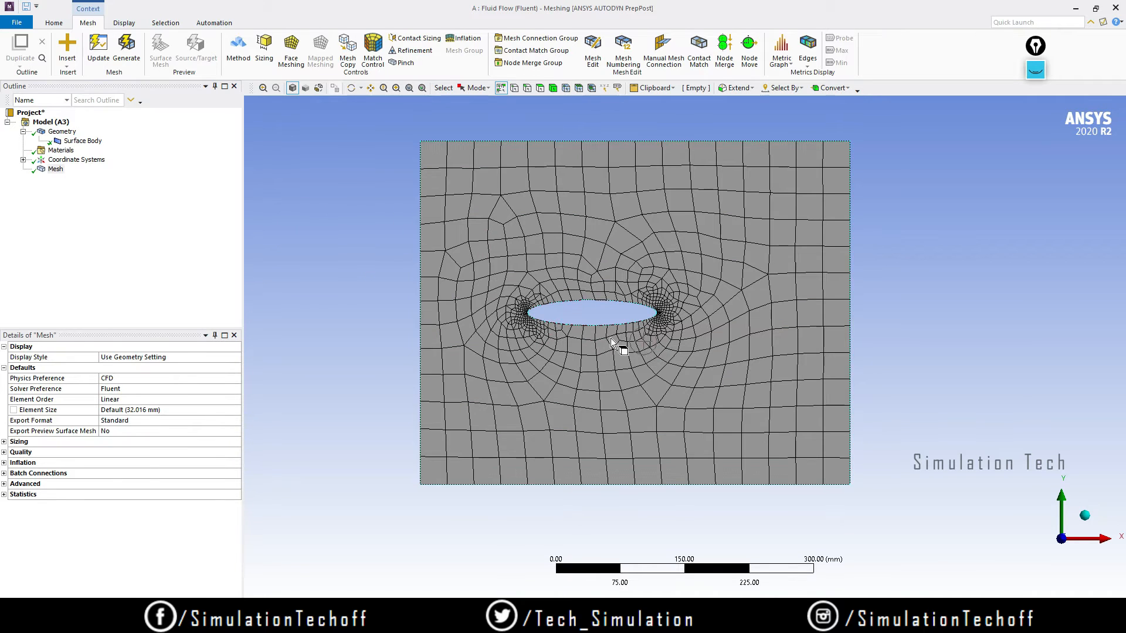
Examine the generated mesh around the ellipse, particularly the element refinement at its two ends.
{"action": "scroll", "coordinate": [531, 325], "scroll_direction": "up", "scroll_amount": 5}
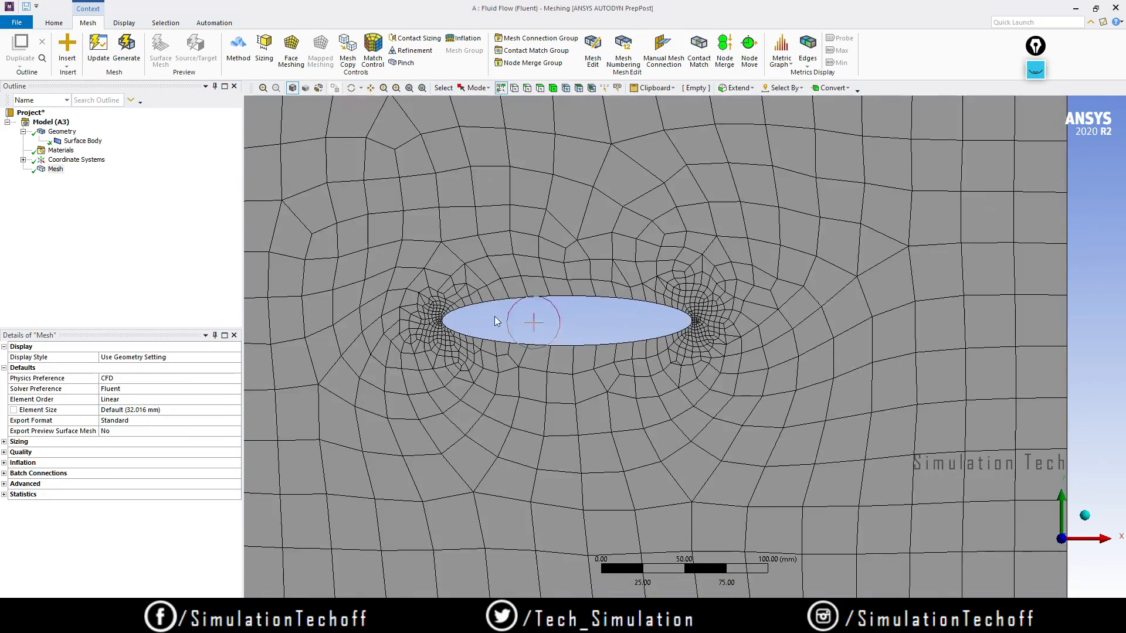
{"action": "scroll", "coordinate": [484, 318], "scroll_direction": "down", "scroll_amount": 4}
{"action": "scroll", "coordinate": [434, 322], "scroll_direction": "up", "scroll_amount": 4}
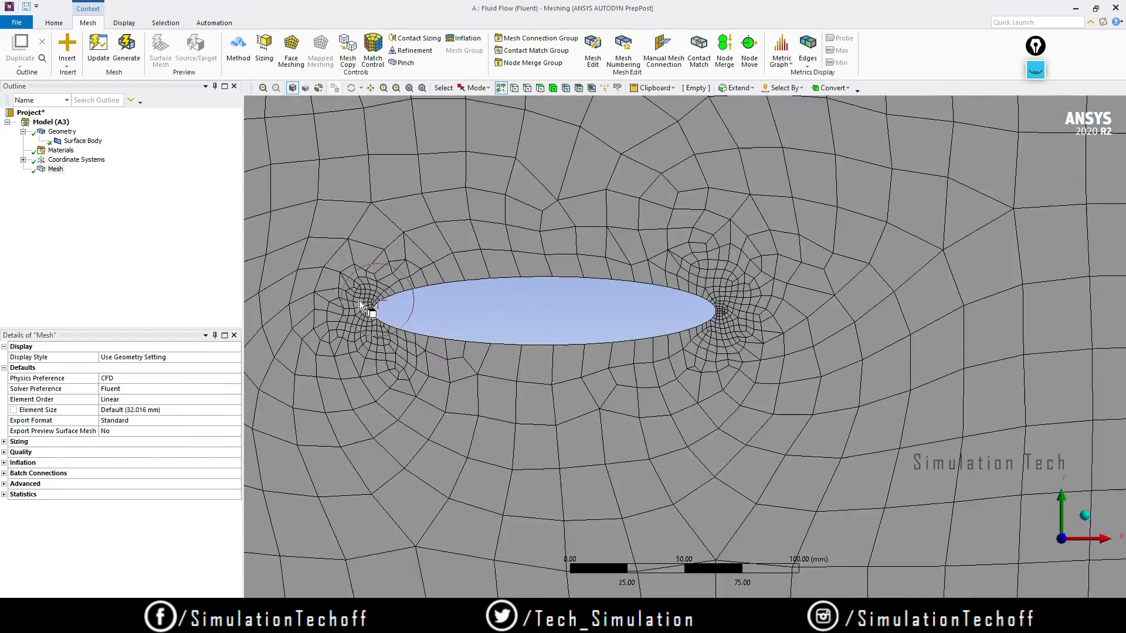
{"action": "middle_click_drag", "start_coordinate": [359, 304], "coordinate": [452, 306], "text": "ctrl"}
{"action": "scroll", "coordinate": [445, 299], "scroll_direction": "down", "scroll_amount": 3}
{"action": "scroll", "coordinate": [505, 315], "scroll_direction": "up", "scroll_amount": 1}
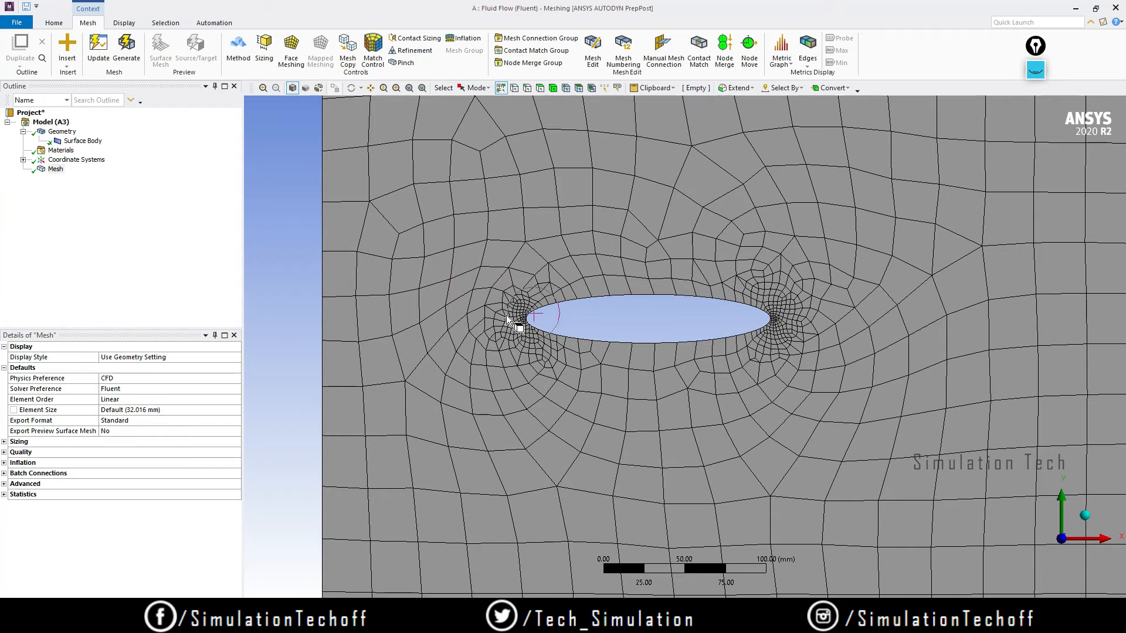
{"action": "scroll", "coordinate": [718, 297], "scroll_direction": "down", "scroll_amount": 2}
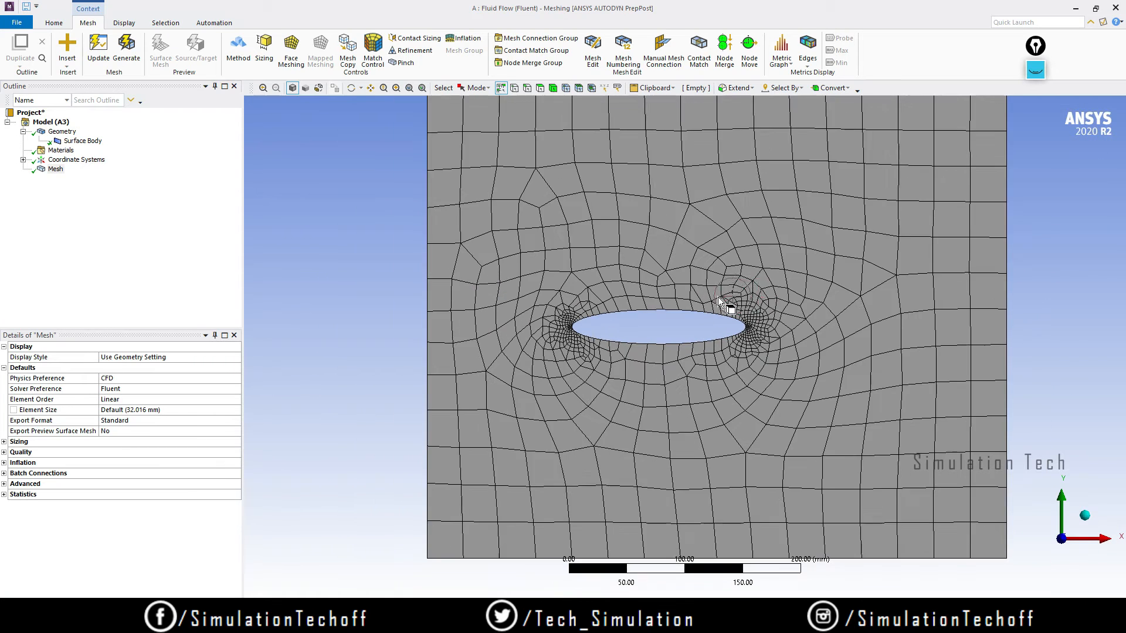
Turn on adaptive sizing in the mesh sizing settings and regenerate the mesh of the air domain.
{"action": "scroll", "coordinate": [763, 302], "scroll_direction": "down", "scroll_amount": 1}
{"action": "scroll", "coordinate": [812, 299], "scroll_direction": "down", "scroll_amount": 1}
{"action": "scroll", "coordinate": [839, 231], "scroll_direction": "up", "scroll_amount": 1}
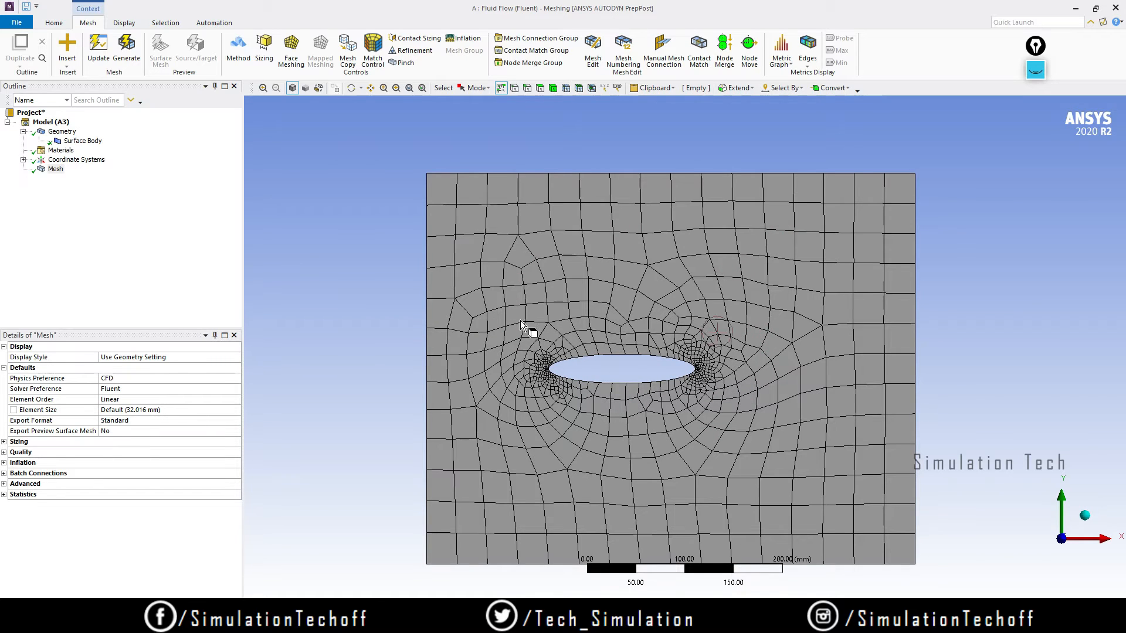
{"action": "left_click", "coordinate": [4, 442]}
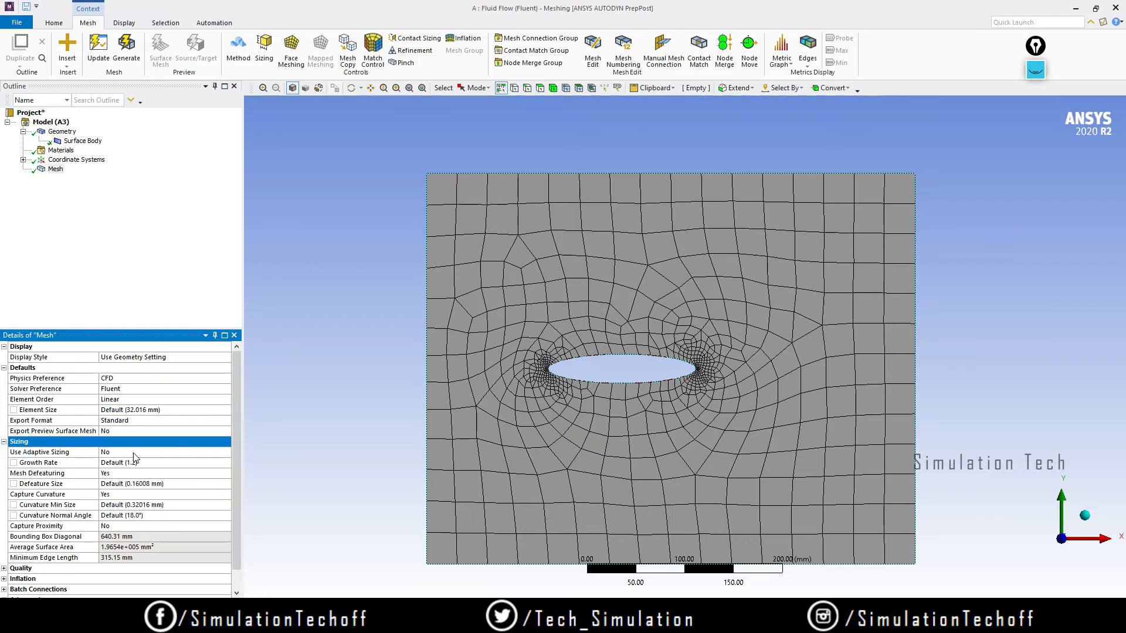
{"action": "left_click", "coordinate": [134, 453]}
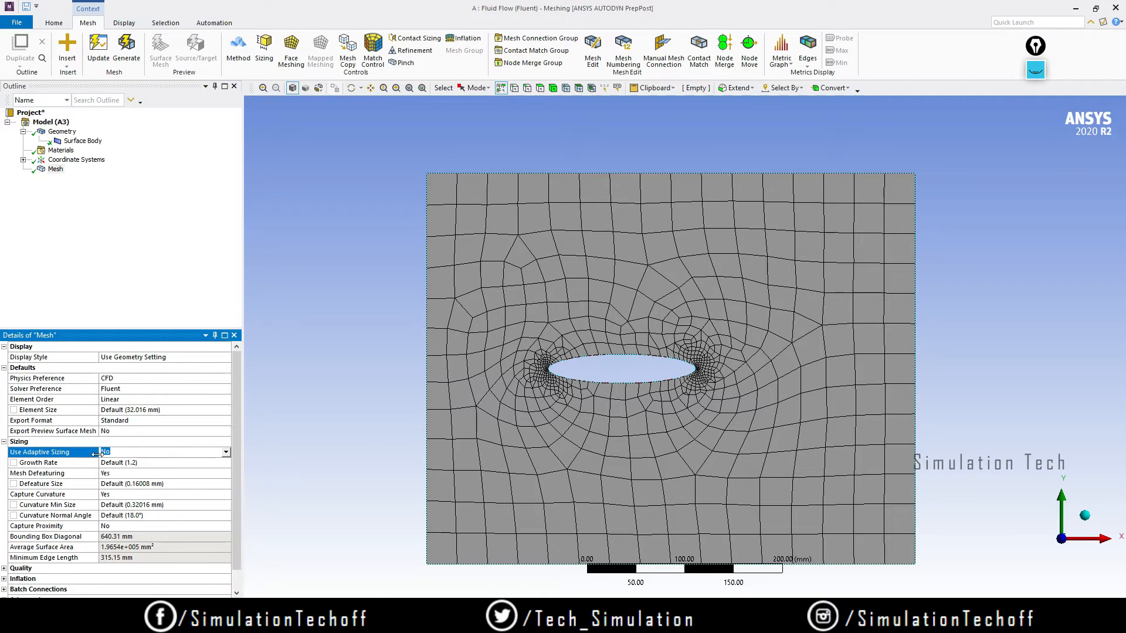
{"action": "left_click", "coordinate": [225, 452]}
{"action": "left_click", "coordinate": [183, 473]}
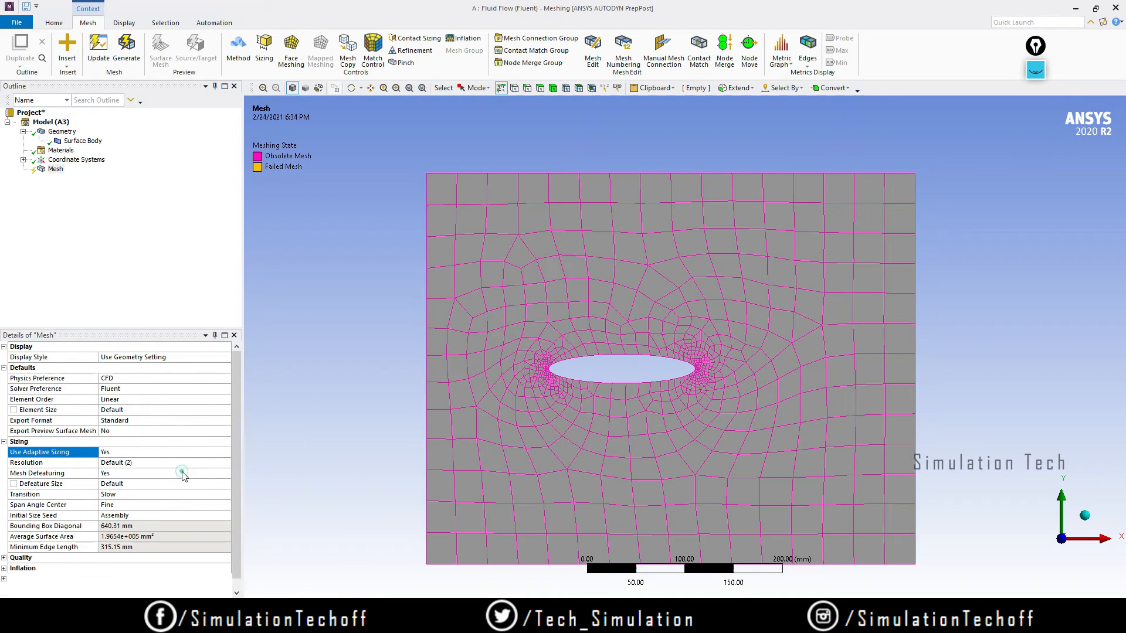
{"action": "right_click", "coordinate": [55, 169]}
{"action": "left_click", "coordinate": [88, 204]}
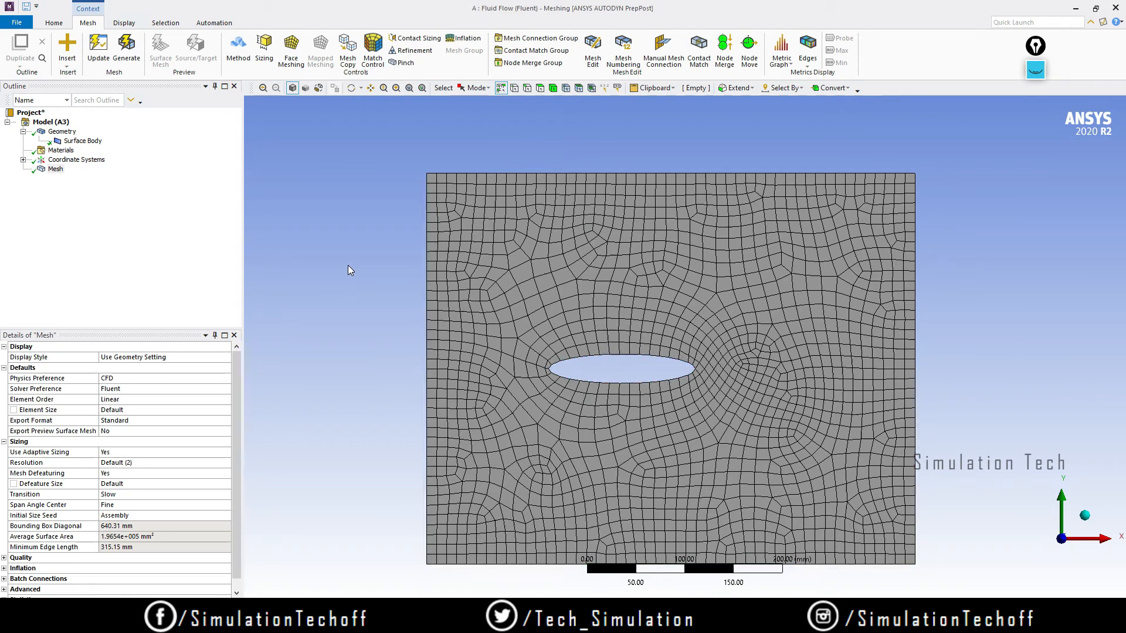
{"action": "scroll", "coordinate": [686, 314], "scroll_direction": "down", "scroll_amount": 2}
{"action": "scroll", "coordinate": [704, 321], "scroll_direction": "up", "scroll_amount": 2}
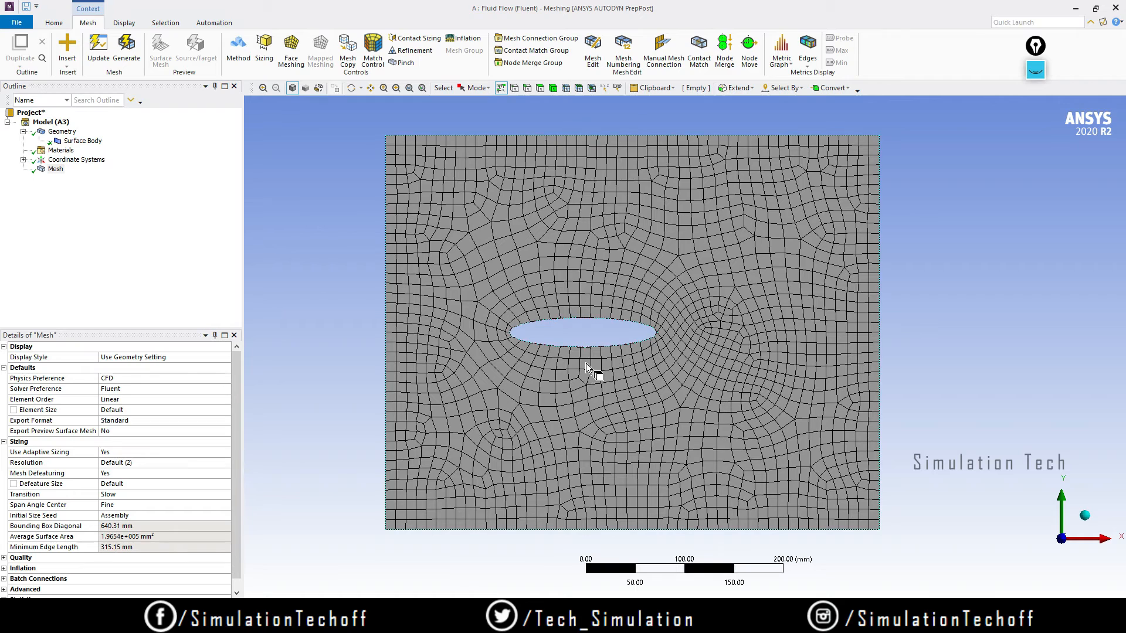
{"action": "scroll", "coordinate": [611, 323], "scroll_direction": "up", "scroll_amount": 3}
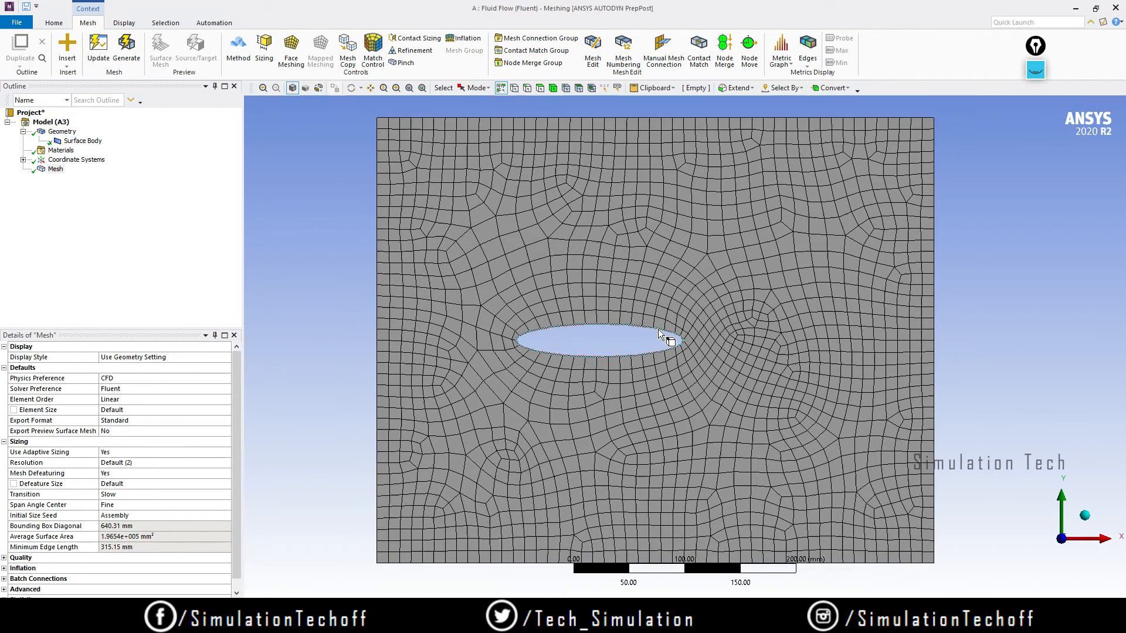
{"action": "scroll", "coordinate": [663, 334], "scroll_direction": "down", "scroll_amount": 2}
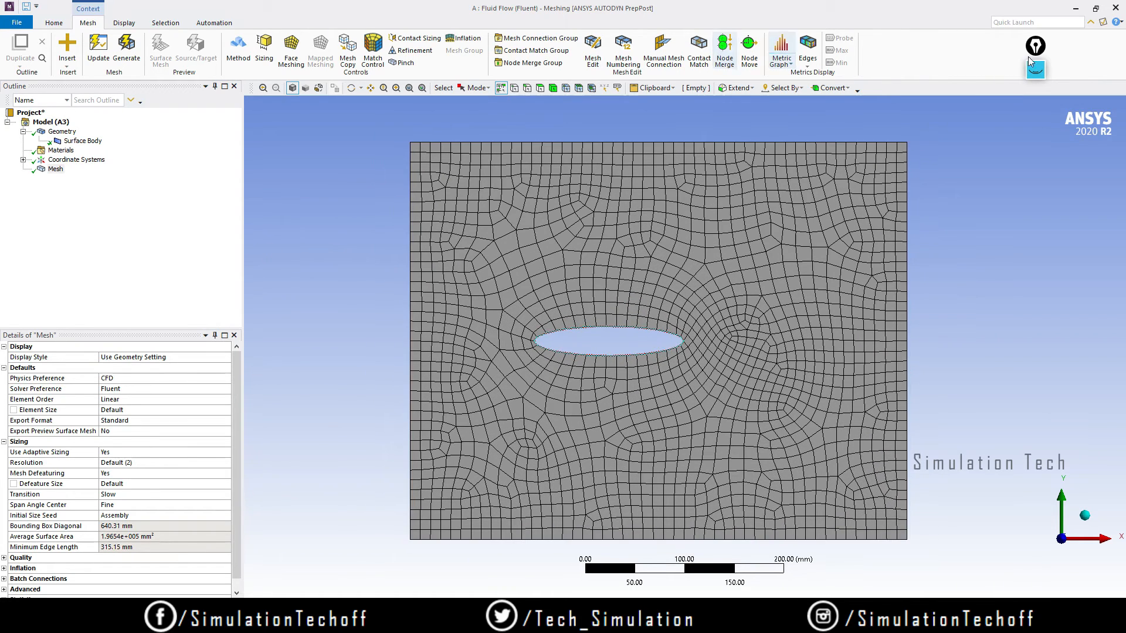
{"action": "left_click", "coordinate": [1036, 70]}
{"action": "left_click", "coordinate": [1036, 105]}
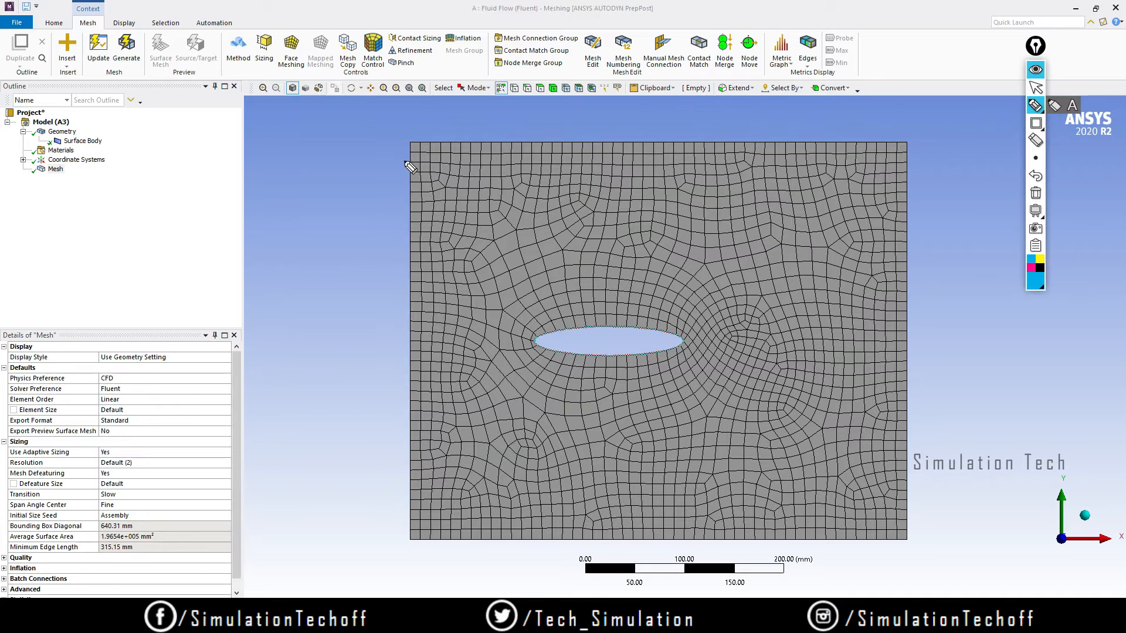
{"action": "left_click_drag", "start_coordinate": [409, 143], "coordinate": [415, 234]}
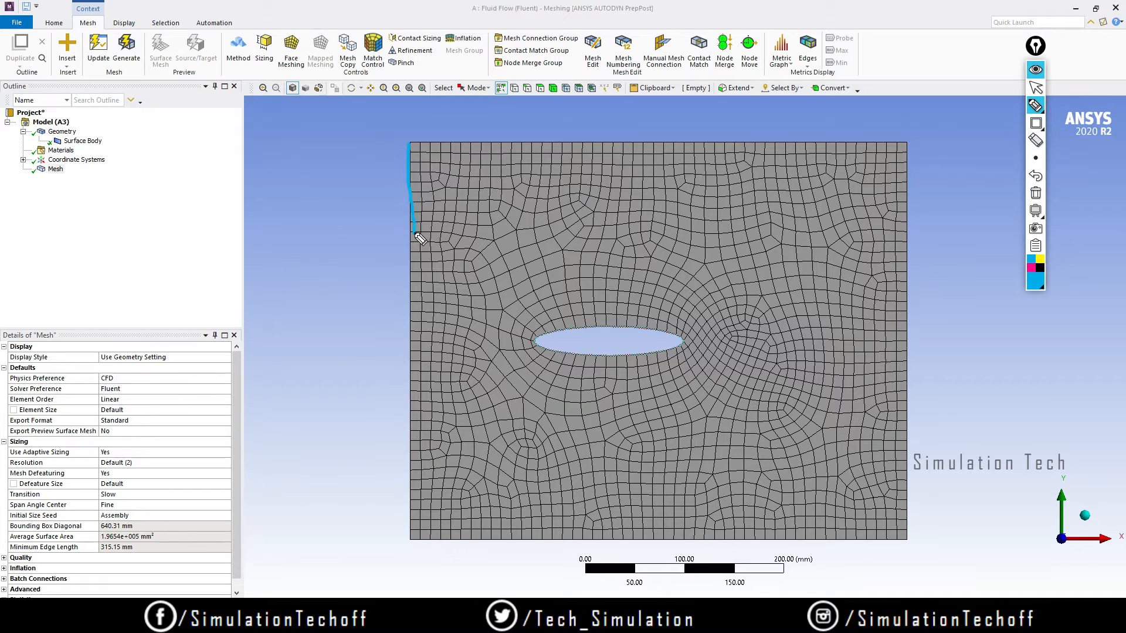
{"action": "left_click", "coordinate": [1036, 193]}
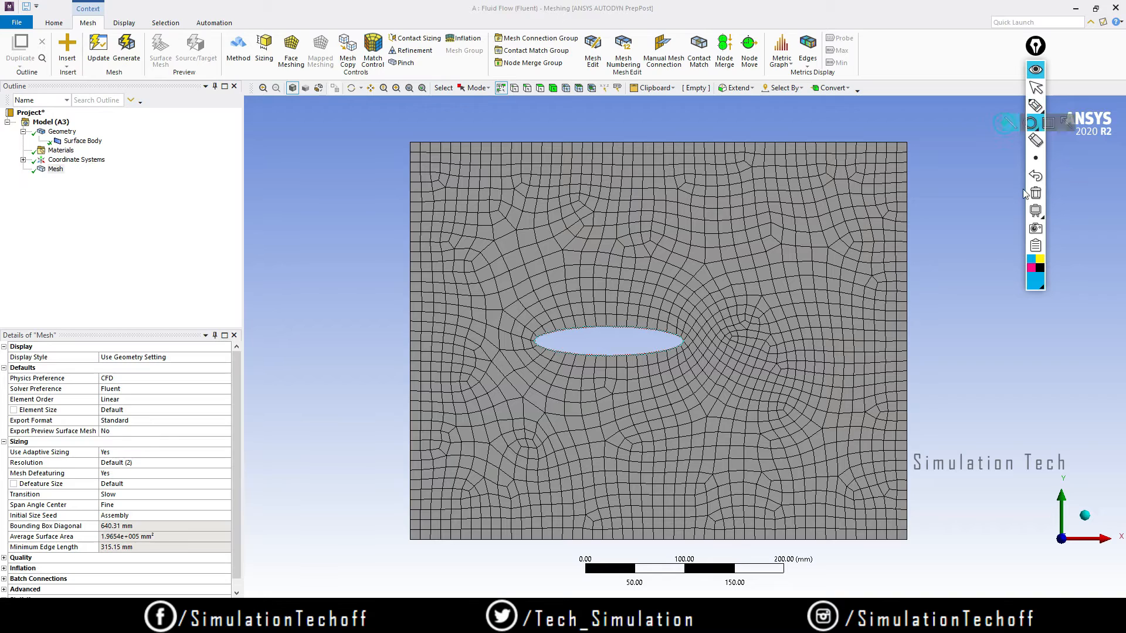
Annotate the domain in black with a line along its left edge, three inflow arrows and two outflow arrows.
{"action": "left_click", "coordinate": [1040, 268]}
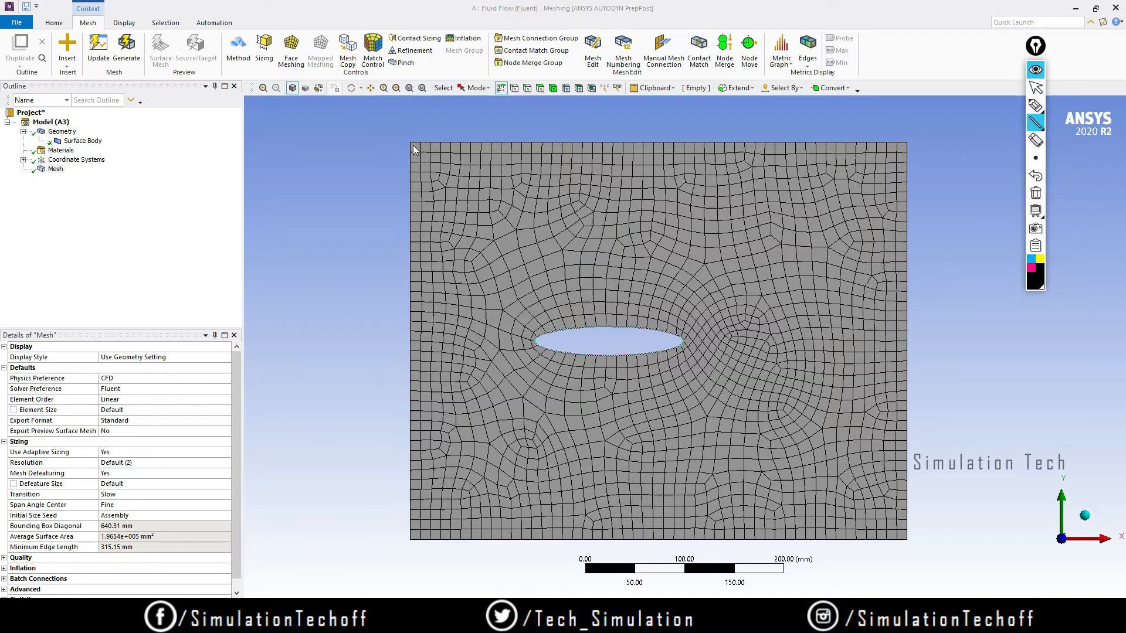
{"action": "mouse_move", "coordinate": [413, 146]}
{"action": "left_mouse_down"}
{"action": "mouse_move", "coordinate": [421, 332]}
{"action": "mouse_move", "coordinate": [411, 540]}
{"action": "left_mouse_up"}
{"action": "mouse_move", "coordinate": [294, 246]}
{"action": "left_mouse_down"}
{"action": "mouse_move", "coordinate": [347, 244]}
{"action": "mouse_move", "coordinate": [340, 253]}
{"action": "left_mouse_up"}
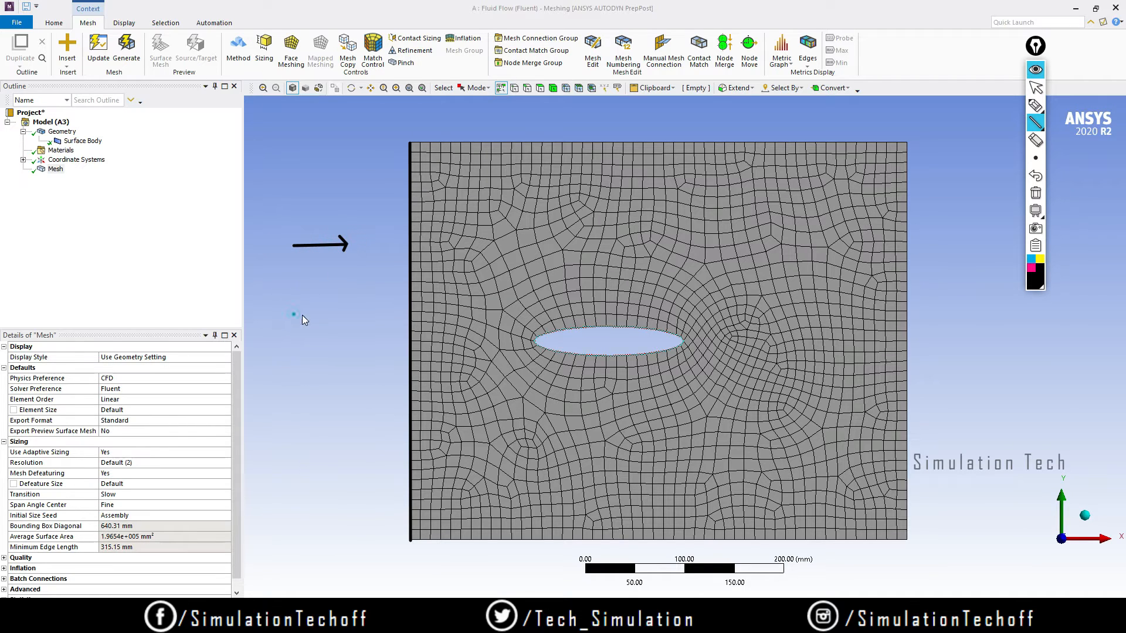
{"action": "left_click_drag", "start_coordinate": [294, 314], "coordinate": [333, 323]}
{"action": "mouse_move", "coordinate": [291, 388]}
{"action": "left_mouse_down"}
{"action": "mouse_move", "coordinate": [345, 386]}
{"action": "mouse_move", "coordinate": [326, 401]}
{"action": "left_mouse_up"}
{"action": "mouse_move", "coordinate": [908, 252]}
{"action": "left_mouse_down"}
{"action": "mouse_move", "coordinate": [956, 250]}
{"action": "mouse_move", "coordinate": [951, 261]}
{"action": "left_mouse_up"}
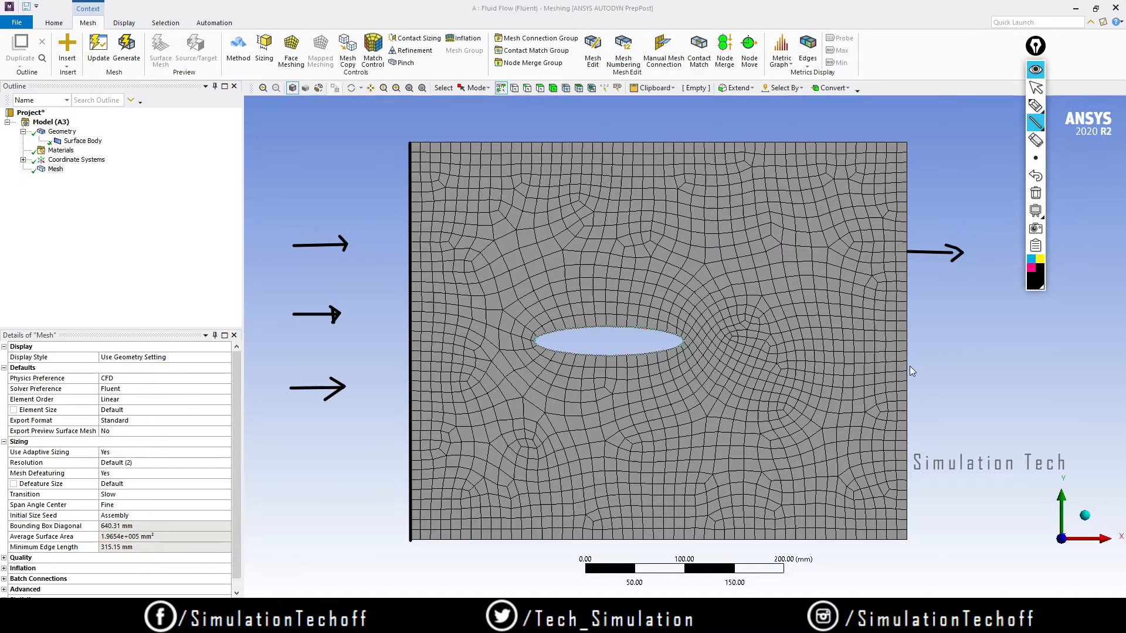
{"action": "mouse_move", "coordinate": [910, 363]}
{"action": "left_mouse_down"}
{"action": "mouse_move", "coordinate": [958, 360]}
{"action": "mouse_move", "coordinate": [949, 375]}
{"action": "left_mouse_up"}
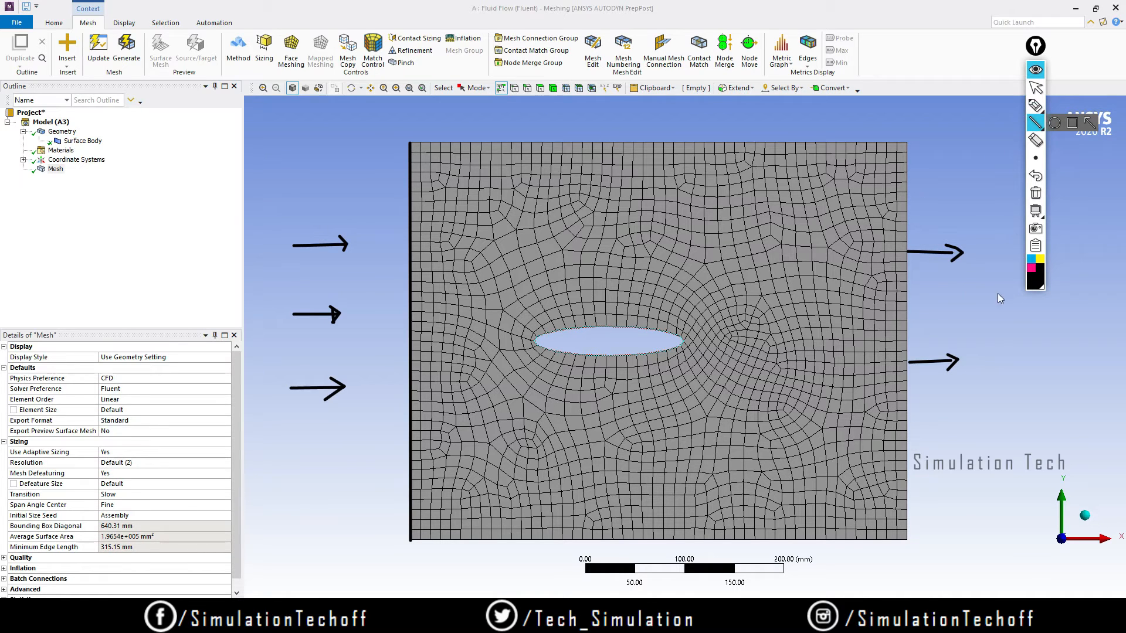
Mark the upper and lower domain edges with blue annotation lines, and clear all annotations.
{"action": "left_click", "coordinate": [1031, 259]}
{"action": "left_click_drag", "start_coordinate": [409, 142], "coordinate": [906, 148]}
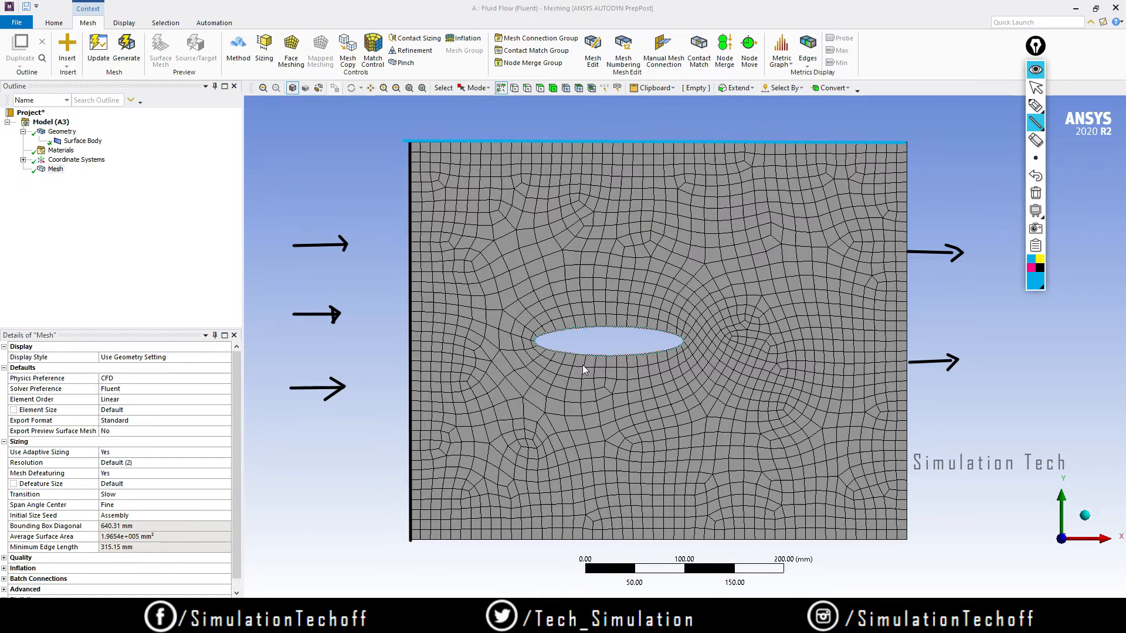
{"action": "left_click_drag", "start_coordinate": [410, 540], "coordinate": [911, 543]}
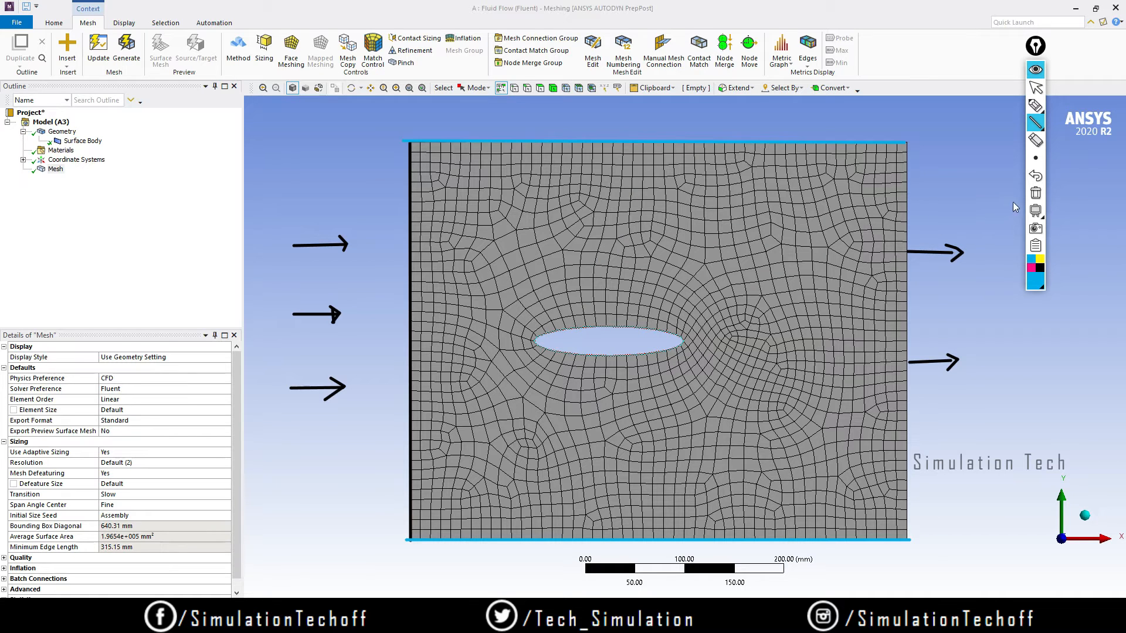
{"action": "left_click", "coordinate": [1034, 197]}
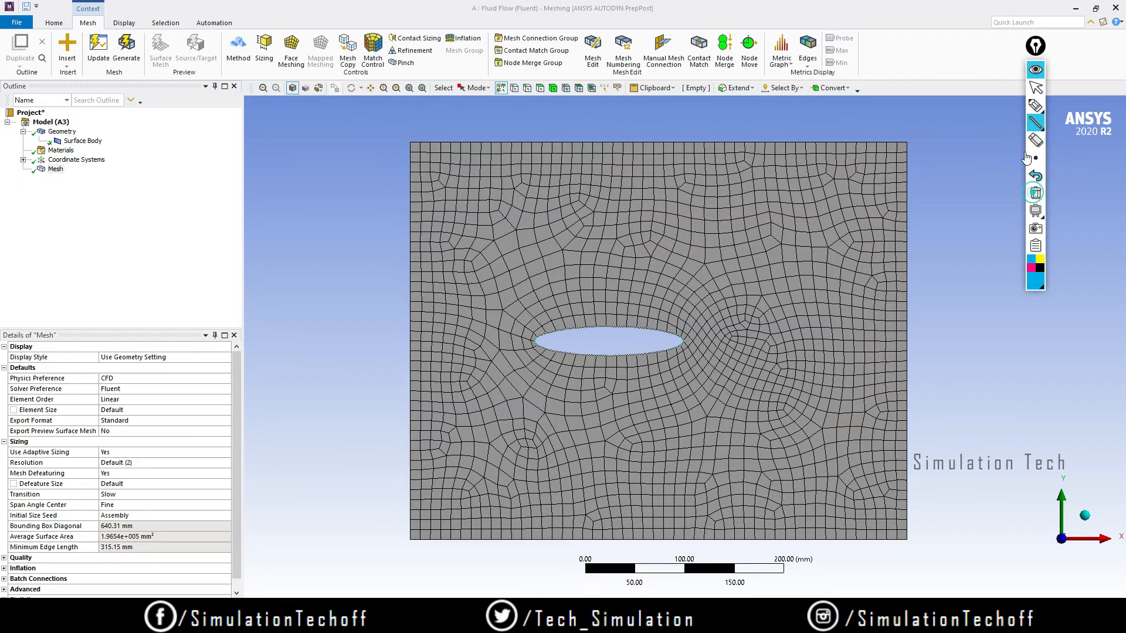
Start a named selection for the domain's left vertical edge and name it "Inlet velocity".
{"action": "left_click", "coordinate": [1035, 87]}
{"action": "left_click", "coordinate": [528, 88]}
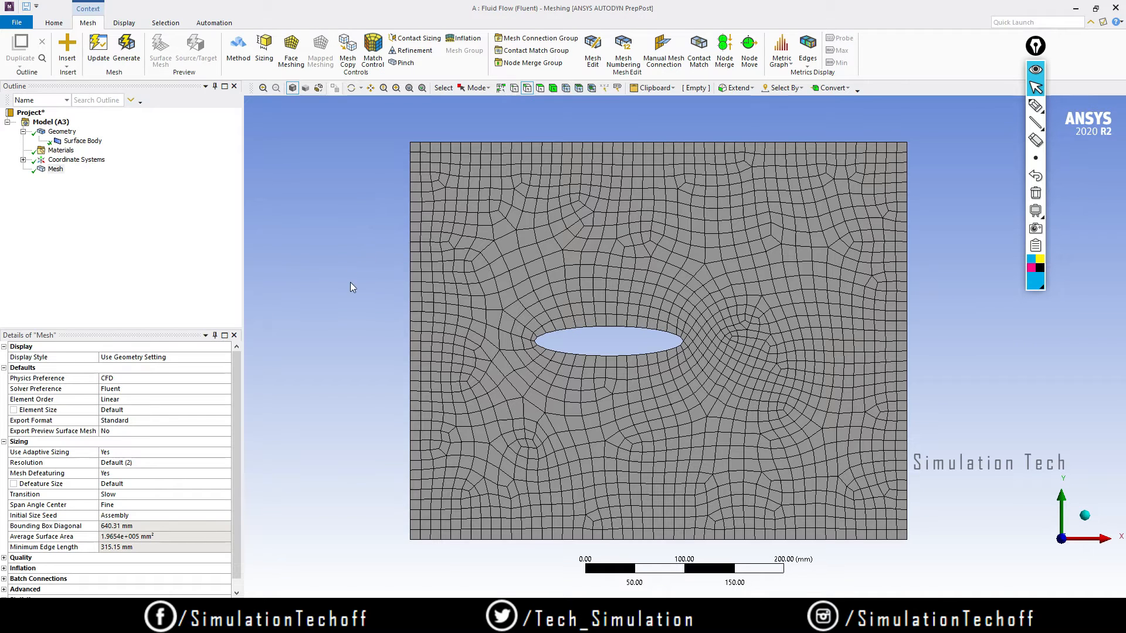
{"action": "left_click", "coordinate": [410, 337]}
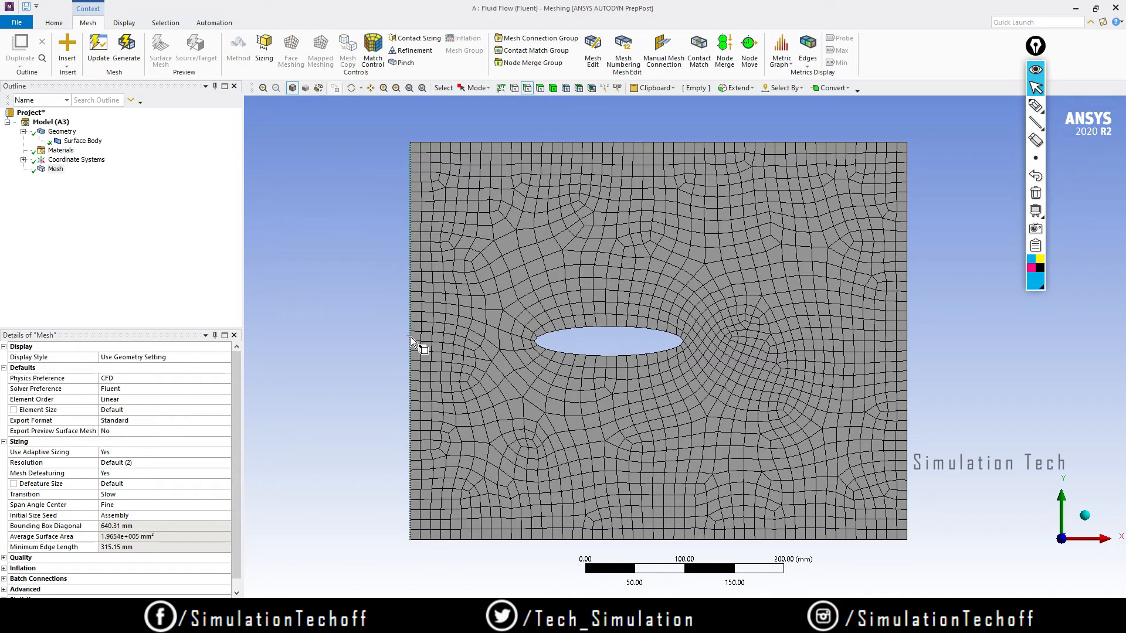
{"action": "right_click", "coordinate": [411, 336]}
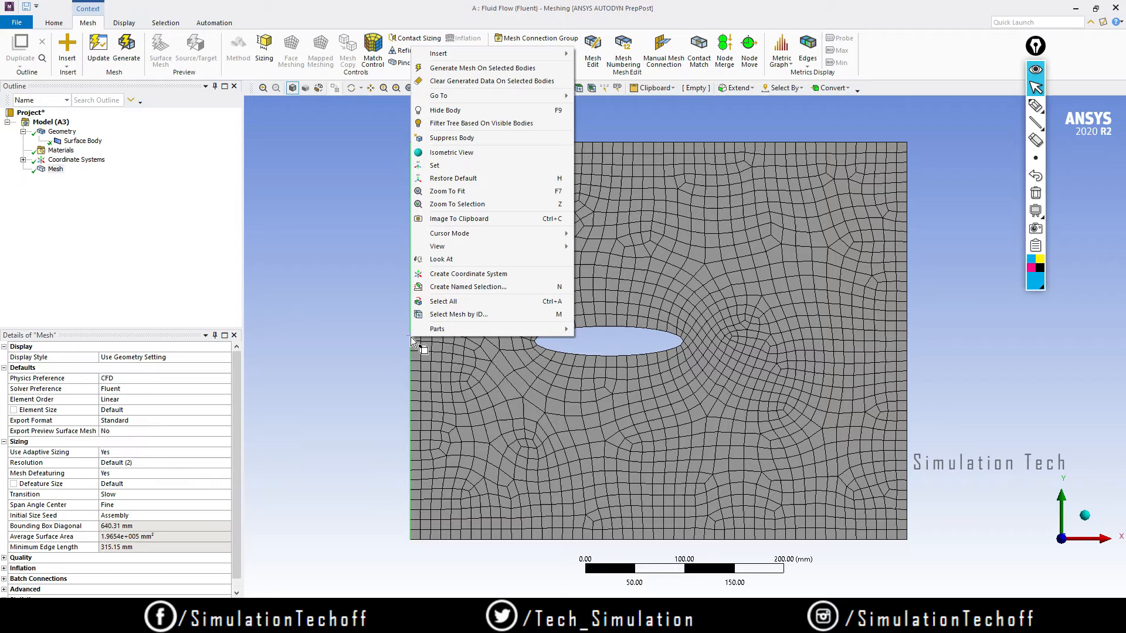
{"action": "left_click", "coordinate": [449, 287]}
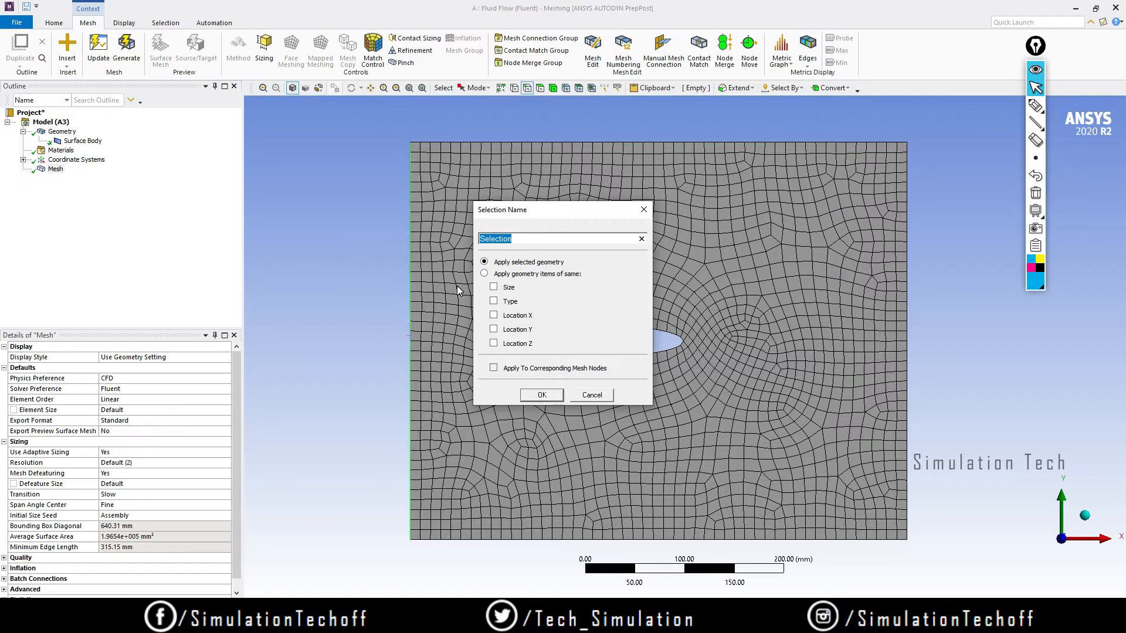
{"action": "type", "text": "Inlet velocity"}
Annotate the inlet name, handwrite "Inlet" beside the domain, mark the right edge, and clear and hide the annotations.
{"action": "left_click", "coordinate": [1035, 105]}
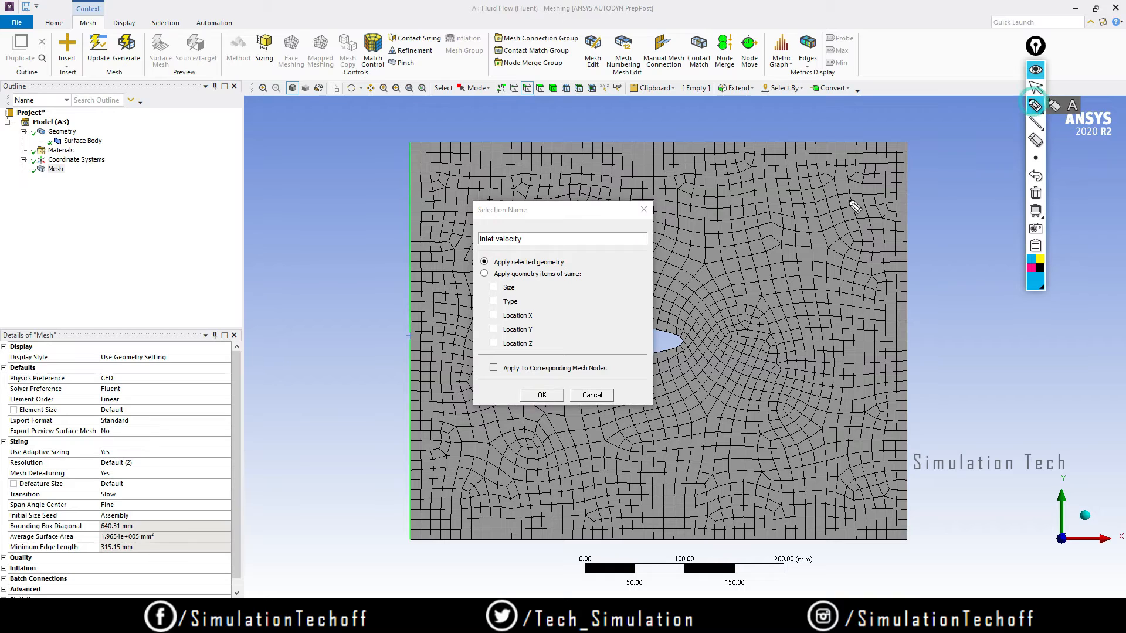
{"action": "mouse_move", "coordinate": [476, 226]}
{"action": "left_mouse_down"}
{"action": "mouse_move", "coordinate": [477, 249]}
{"action": "mouse_move", "coordinate": [493, 236]}
{"action": "left_mouse_up"}
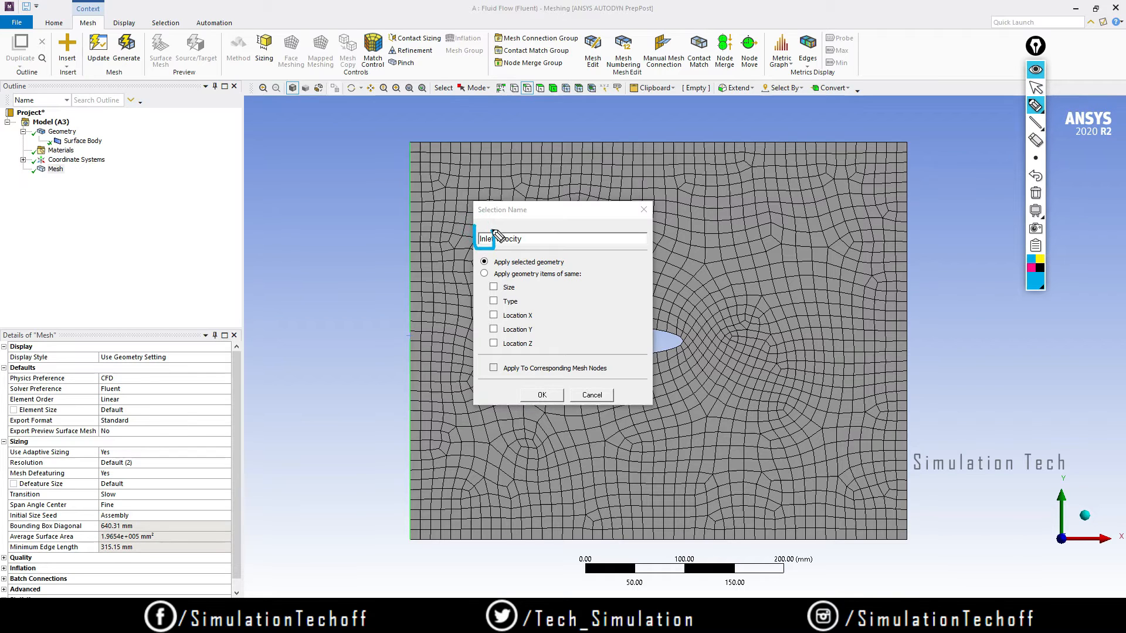
{"action": "left_click", "coordinate": [1036, 193]}
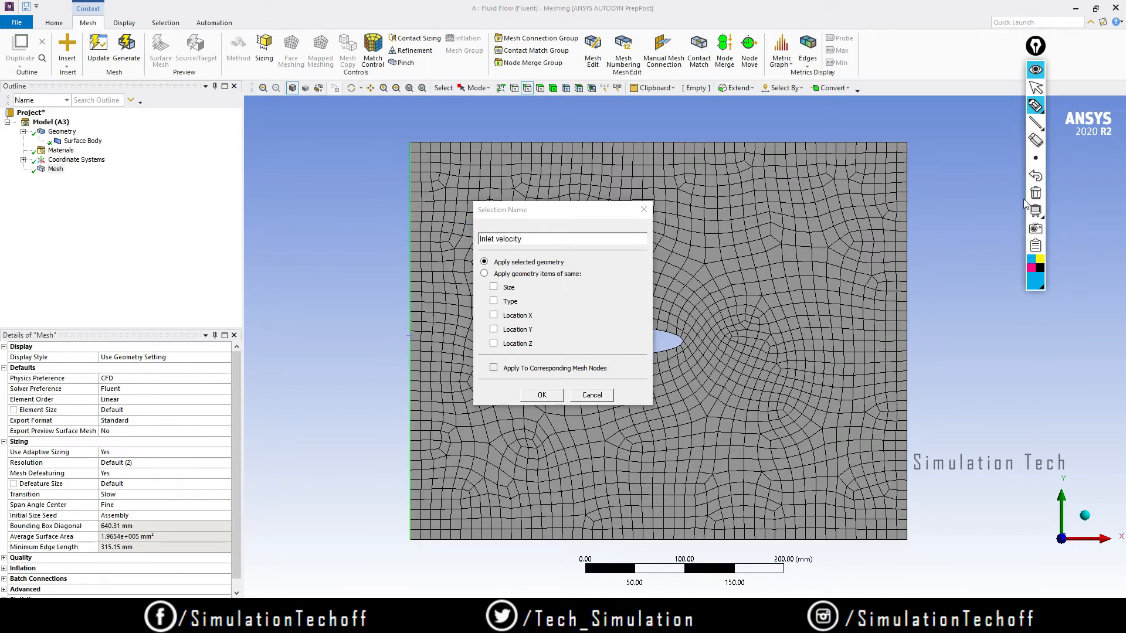
{"action": "left_click", "coordinate": [1039, 268]}
{"action": "mouse_move", "coordinate": [290, 246]}
{"action": "left_mouse_down"}
{"action": "mouse_move", "coordinate": [317, 279]}
{"action": "mouse_move", "coordinate": [340, 258]}
{"action": "mouse_move", "coordinate": [359, 268]}
{"action": "mouse_move", "coordinate": [366, 252]}
{"action": "left_mouse_up"}
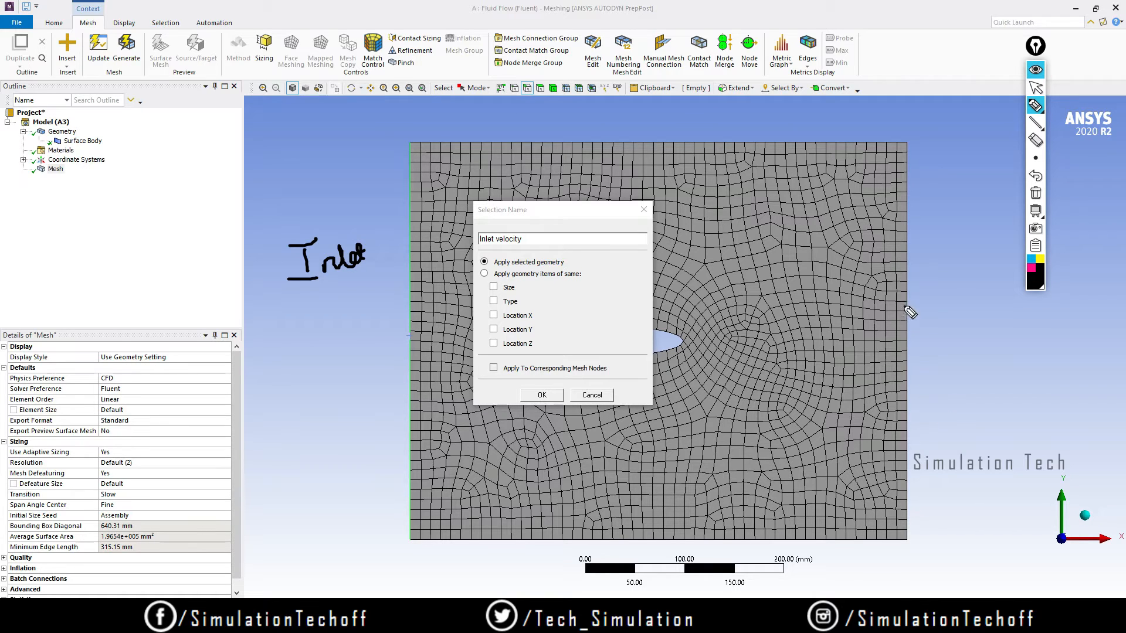
{"action": "left_click_drag", "start_coordinate": [907, 285], "coordinate": [909, 346]}
{"action": "left_click_drag", "start_coordinate": [476, 245], "coordinate": [494, 247]}
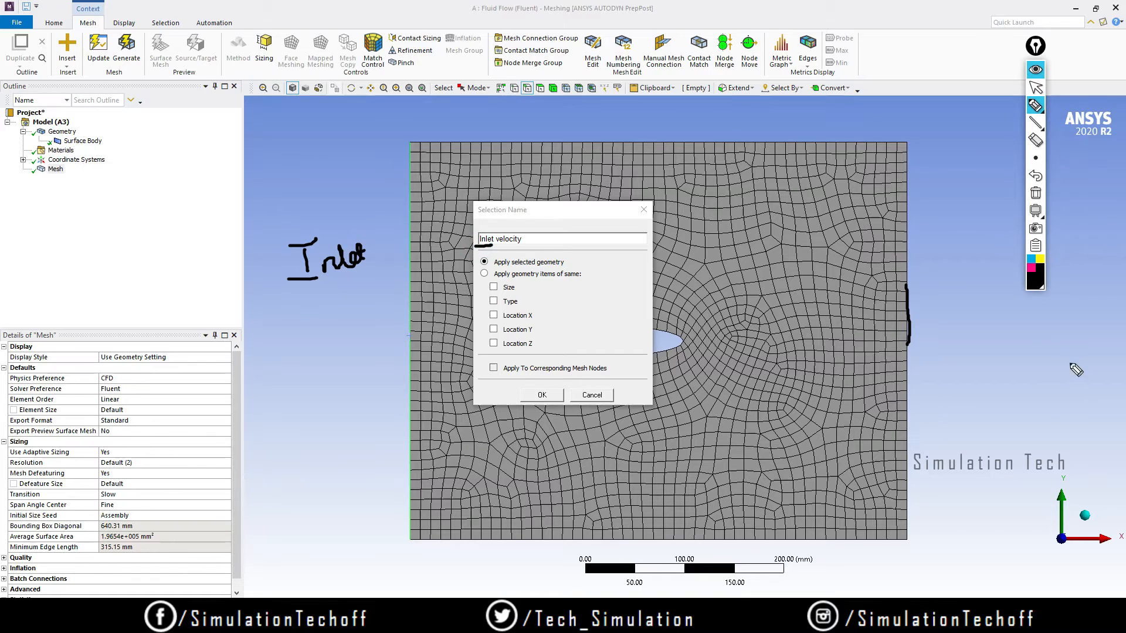
{"action": "left_click", "coordinate": [1036, 193]}
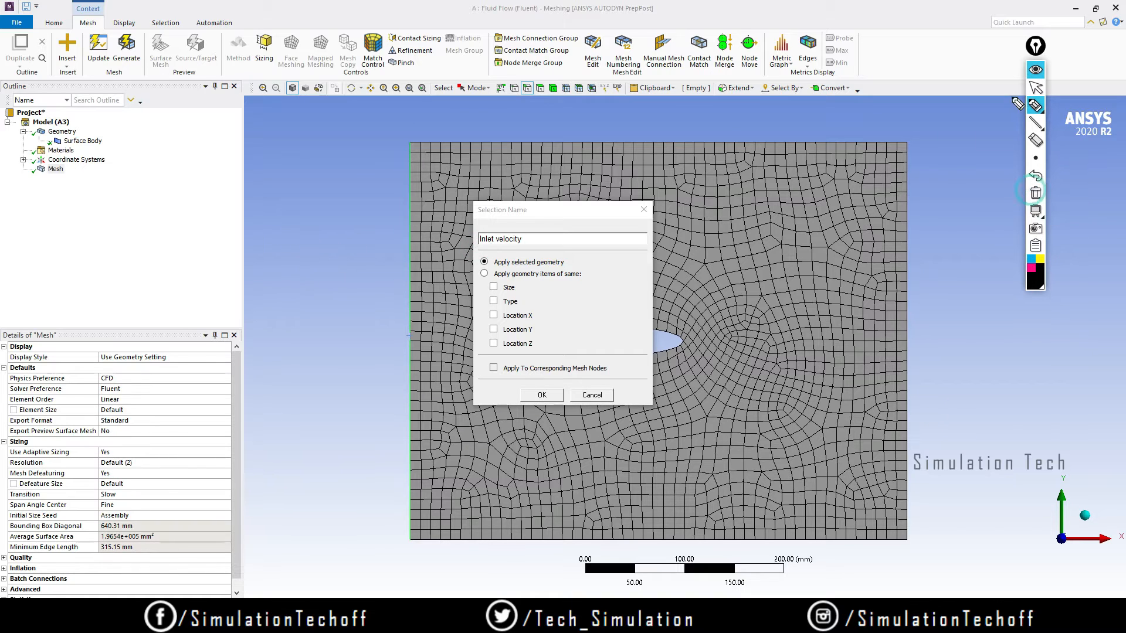
{"action": "left_click", "coordinate": [1035, 70]}
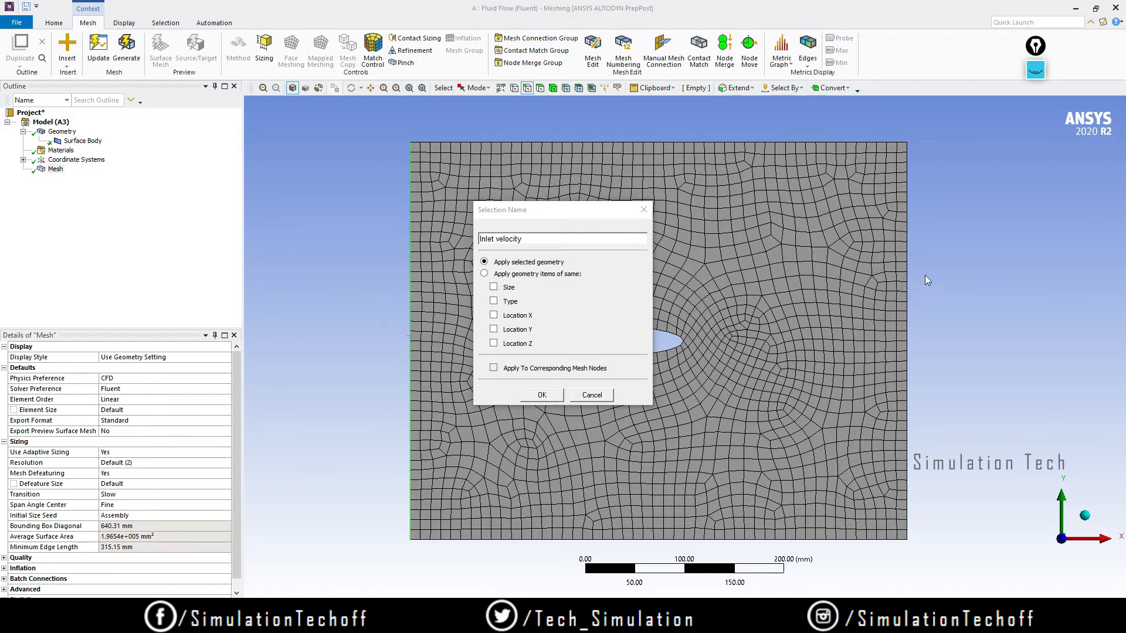
Confirm the inlet named selection and display it in the model.
{"action": "left_click", "coordinate": [542, 395]}
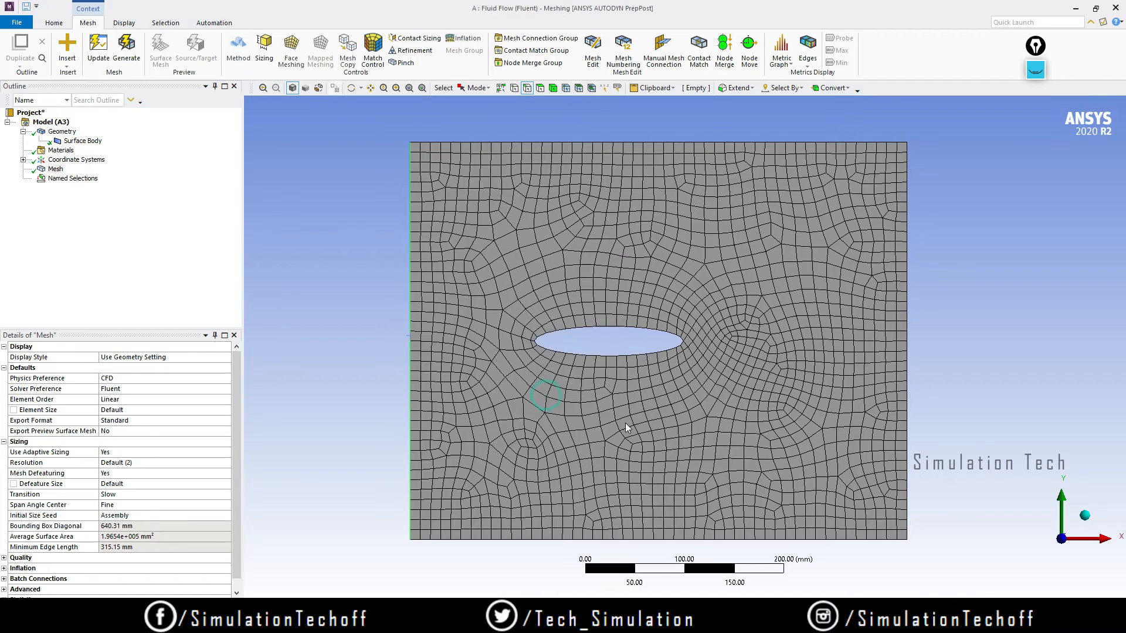
{"action": "left_click", "coordinate": [23, 179]}
{"action": "left_click", "coordinate": [85, 189]}
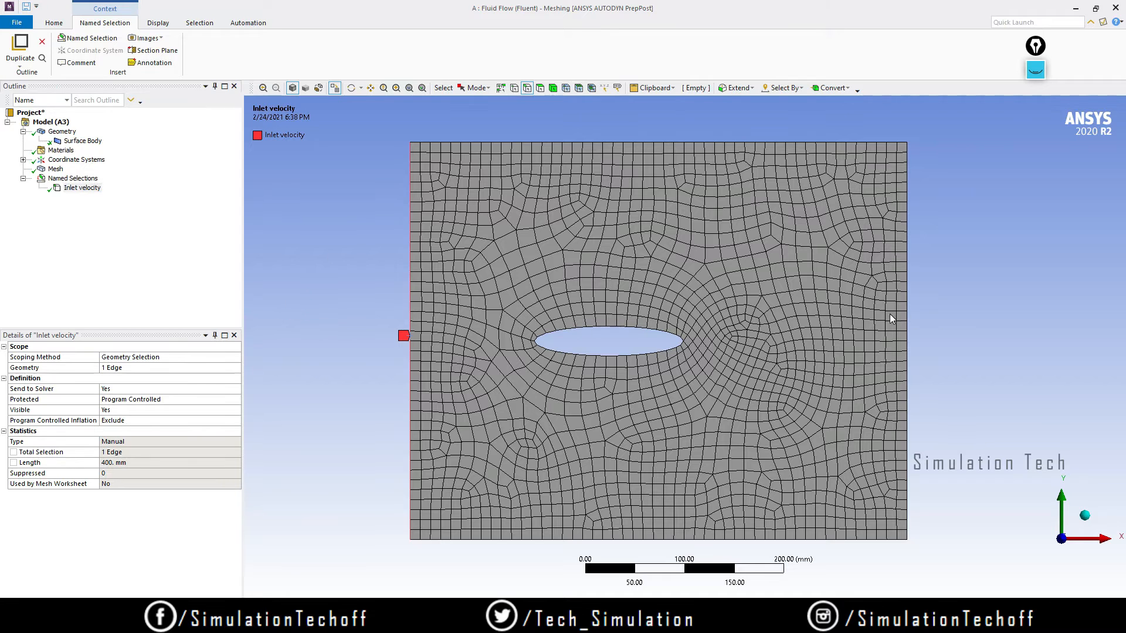
Create a named selection called "Outlet" from the domain's right vertical edge.
{"action": "left_click", "coordinate": [906, 317]}
{"action": "right_click", "coordinate": [907, 320]}
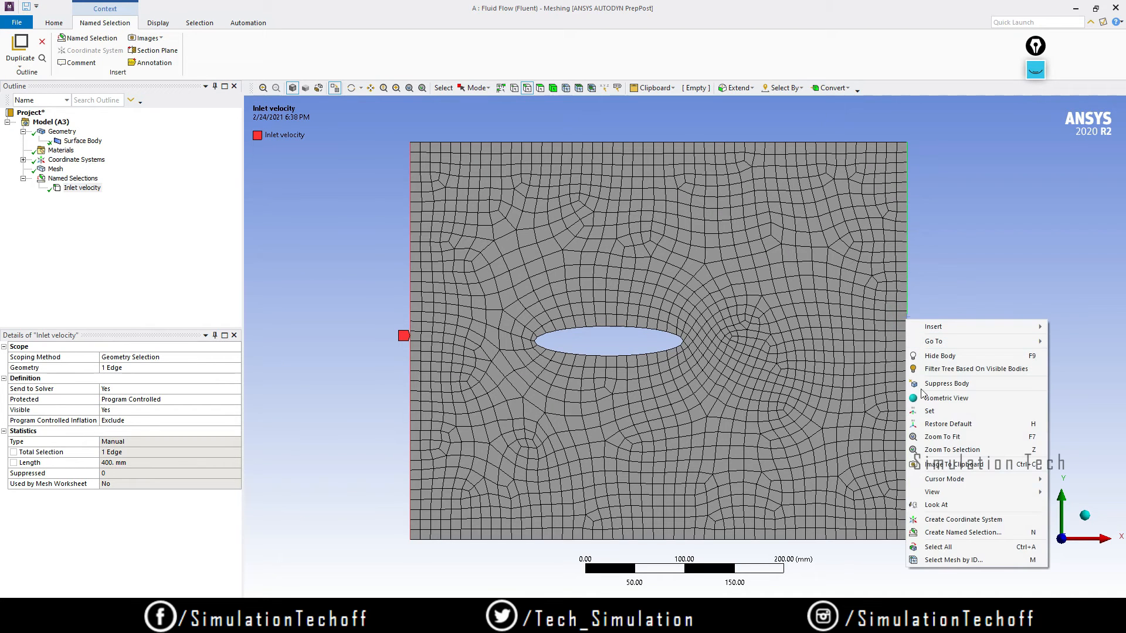
{"action": "left_click", "coordinate": [962, 532]}
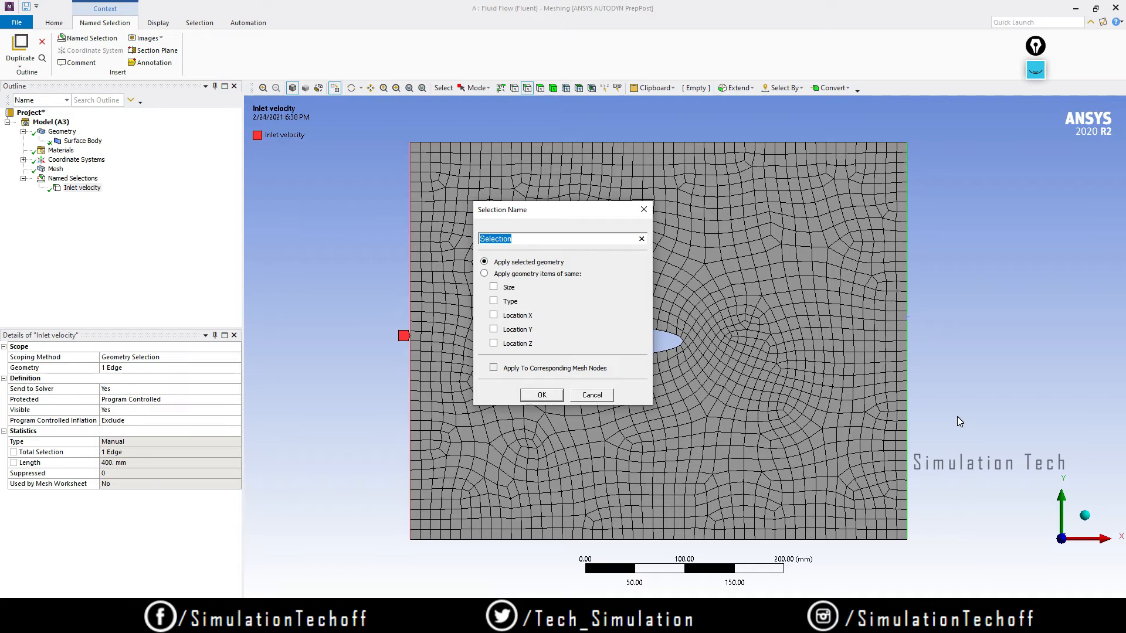
{"action": "type", "text": "Outlet"}
{"action": "left_click", "coordinate": [558, 395]}
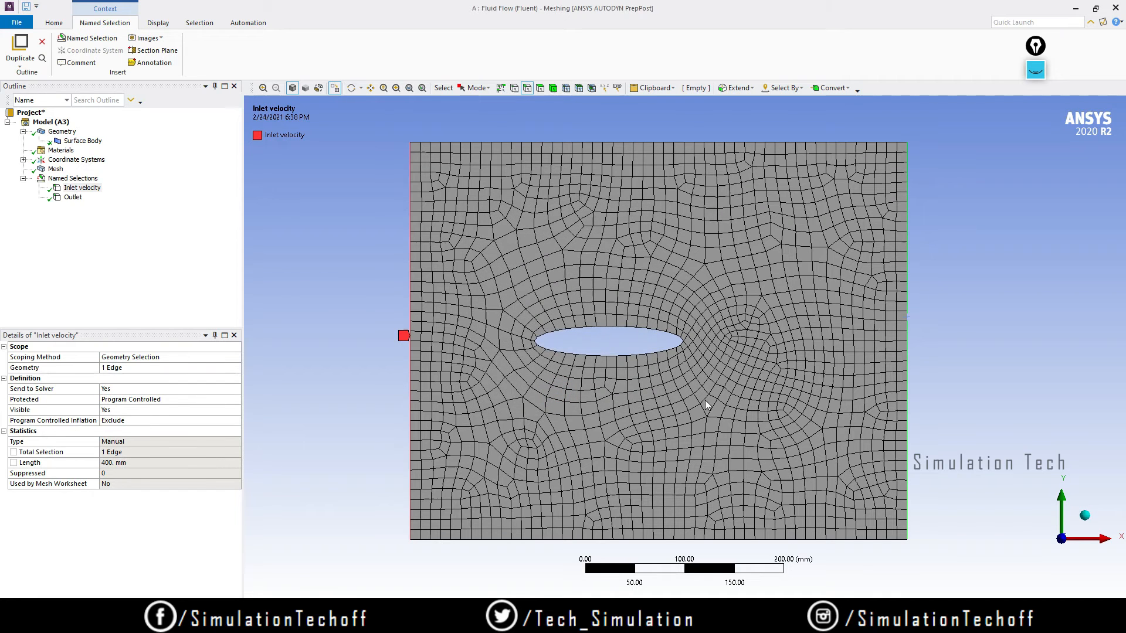
Create a named selection called "wall" from the ellipse edge and the domain's upper and lower horizontal edges.
{"action": "left_click", "coordinate": [645, 327]}
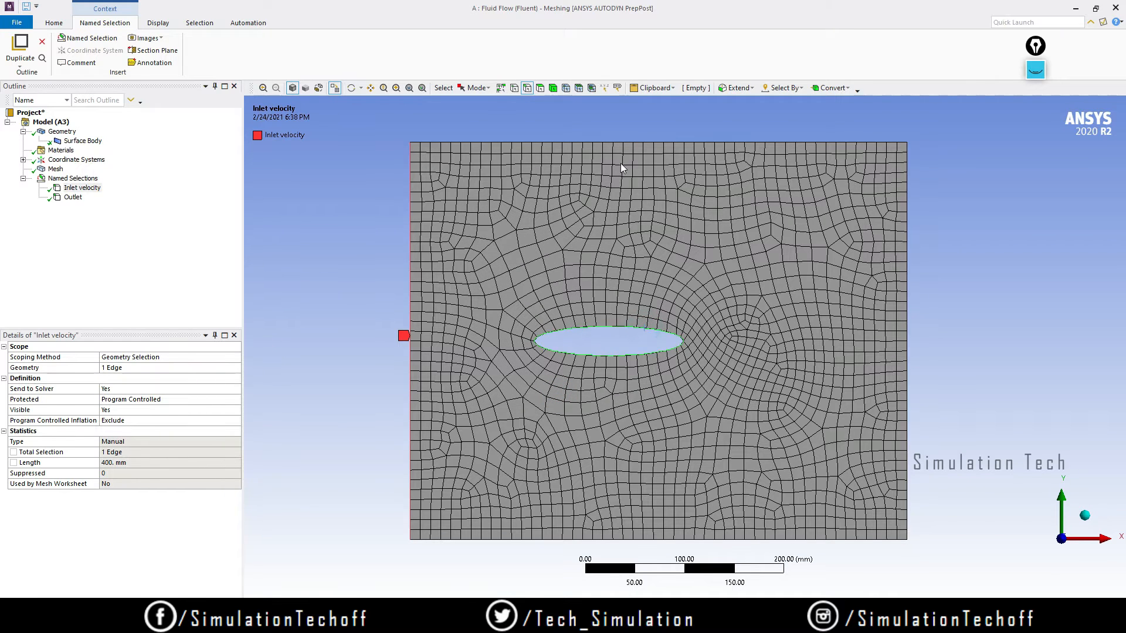
{"action": "left_click", "coordinate": [632, 139], "text": "ctrl"}
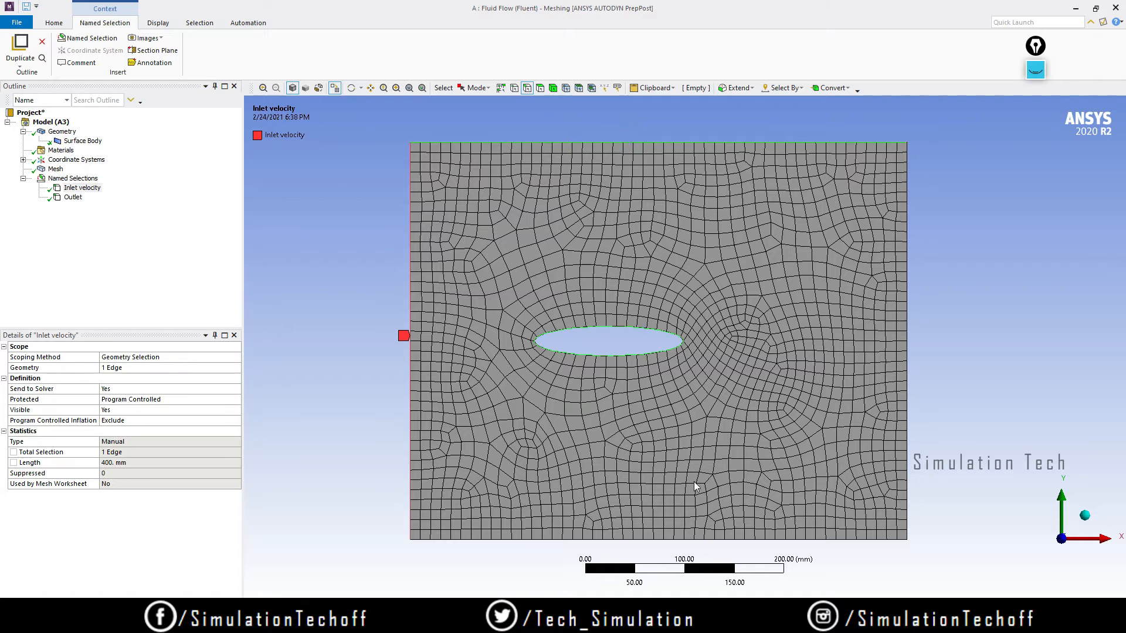
{"action": "left_click", "coordinate": [707, 540], "text": "ctrl"}
{"action": "right_click", "coordinate": [808, 141]}
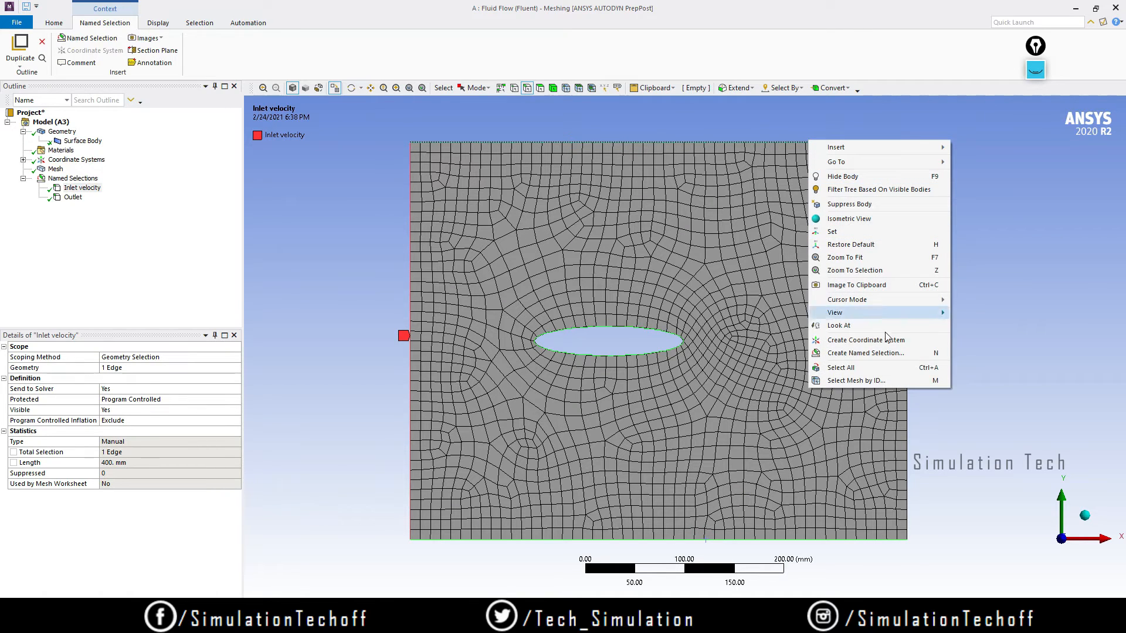
{"action": "left_click", "coordinate": [876, 354]}
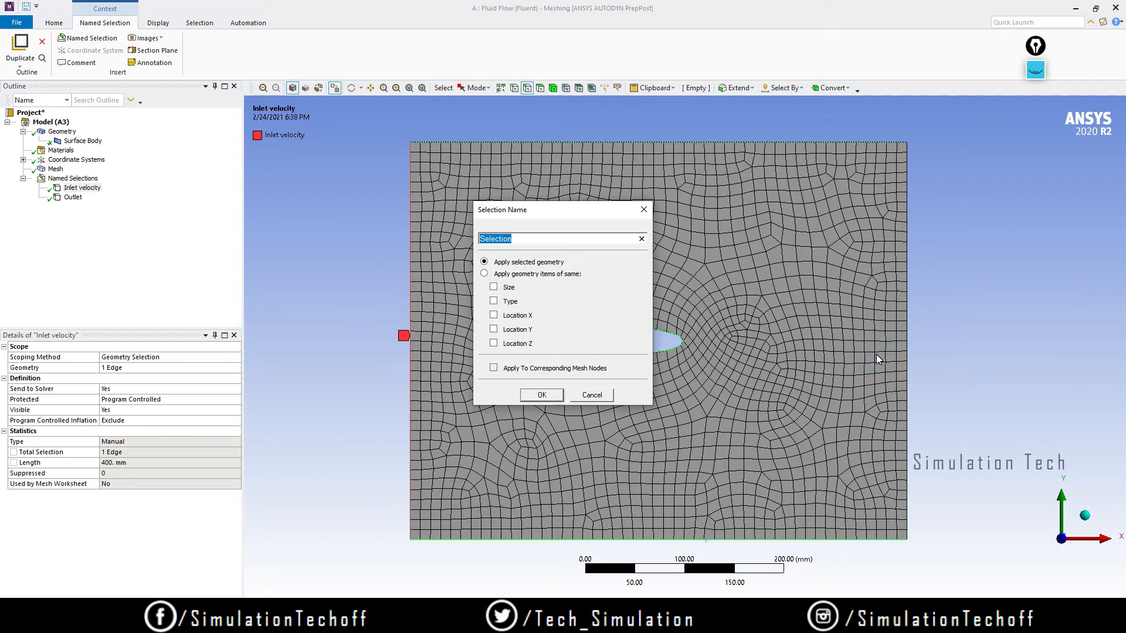
{"action": "type", "text": "wall"}
{"action": "left_click", "coordinate": [541, 395]}
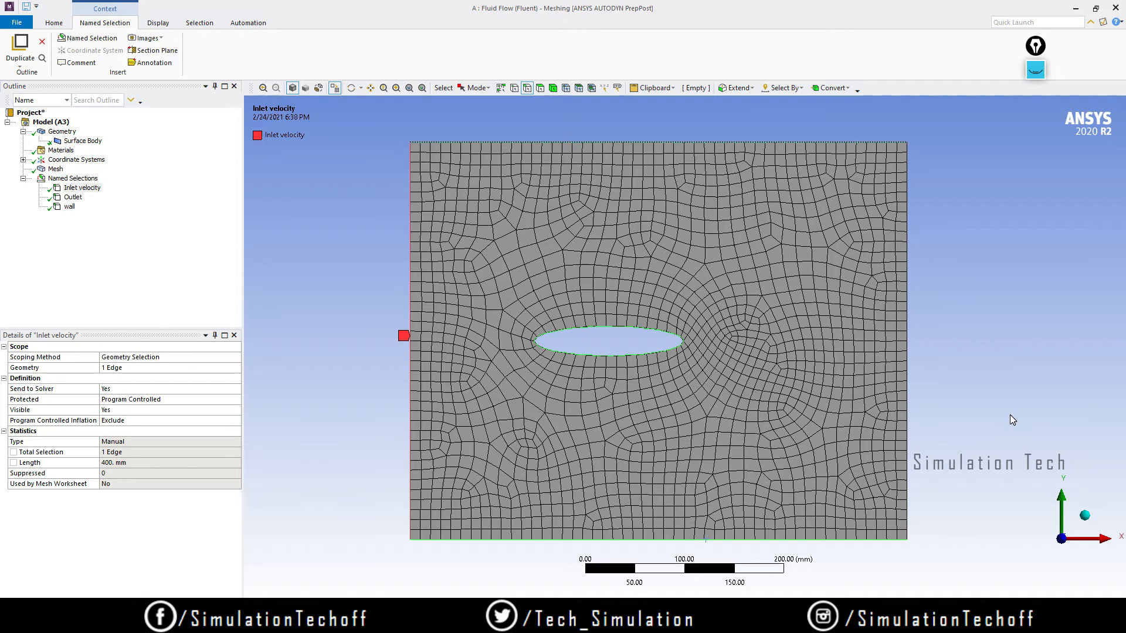
Display the "Outlet" and "wall" named selections in the model to check their edges.
{"action": "left_click", "coordinate": [73, 198]}
{"action": "left_click", "coordinate": [69, 207]}
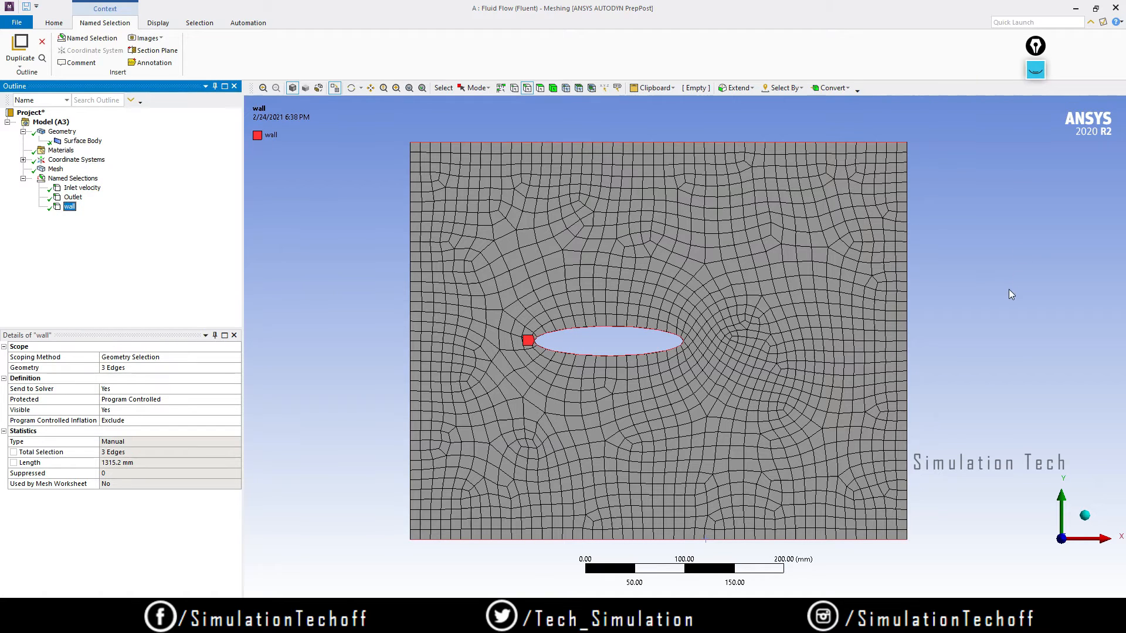
{"action": "left_click", "coordinate": [316, 235]}
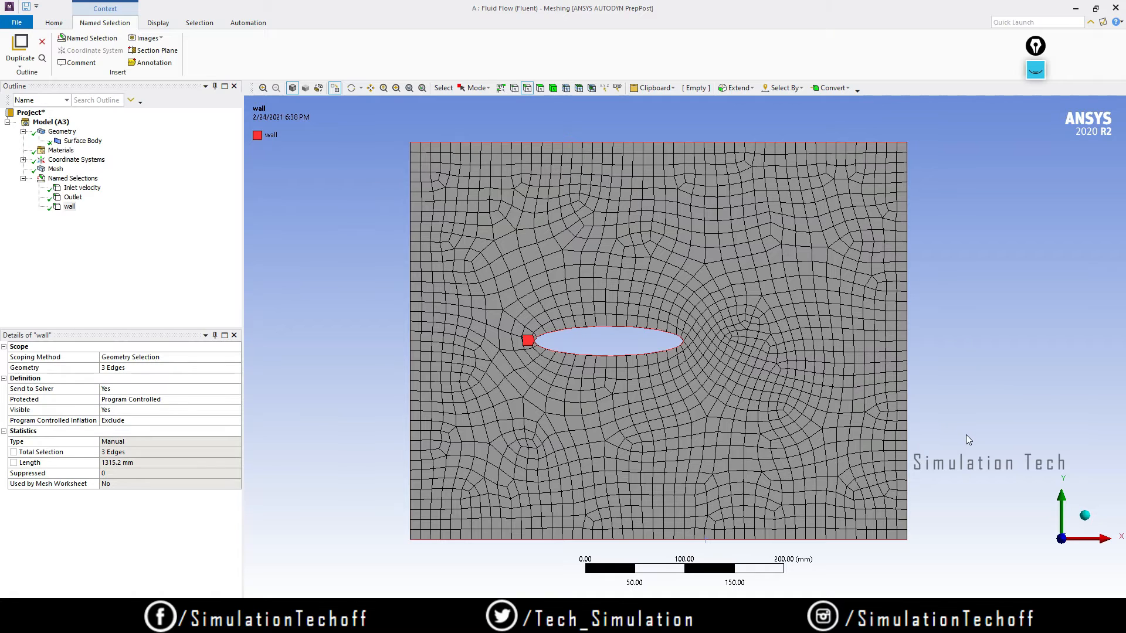
Annotate the region around the ellipse with a rectangle, then clear and hide the annotations.
{"action": "scroll", "coordinate": [604, 348], "scroll_direction": "up", "scroll_amount": 4}
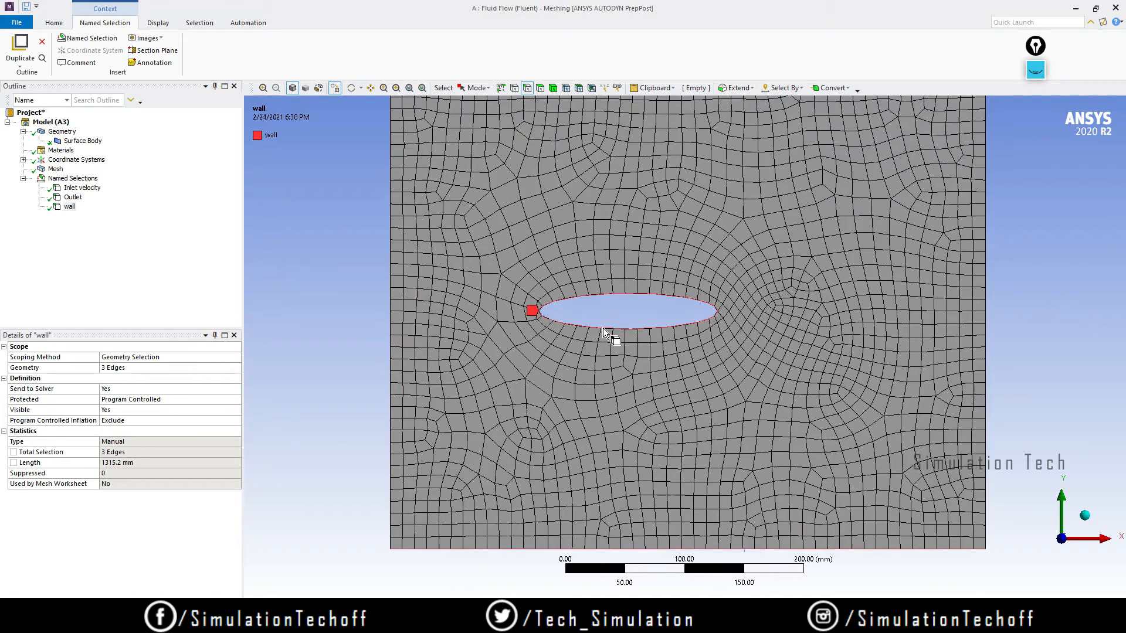
{"action": "left_click", "coordinate": [1035, 70]}
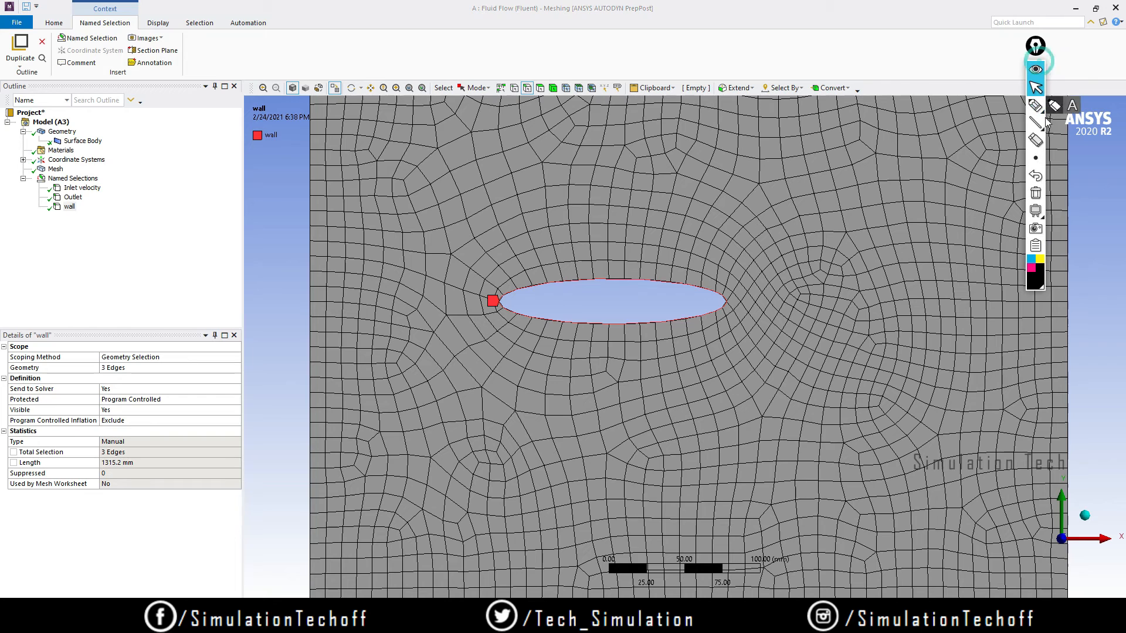
{"action": "mouse_move", "coordinate": [1036, 123]}
{"action": "left_click", "coordinate": [1072, 123]}
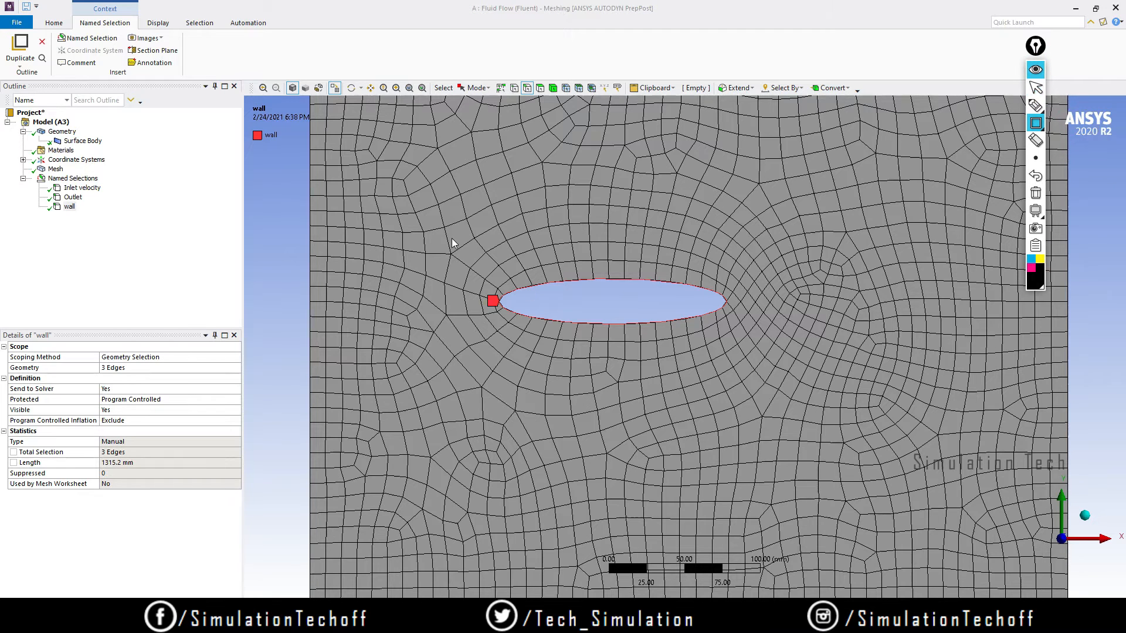
{"action": "mouse_move", "coordinate": [451, 237]}
{"action": "left_mouse_down"}
{"action": "mouse_move", "coordinate": [652, 338]}
{"action": "mouse_move", "coordinate": [787, 366]}
{"action": "left_mouse_up"}
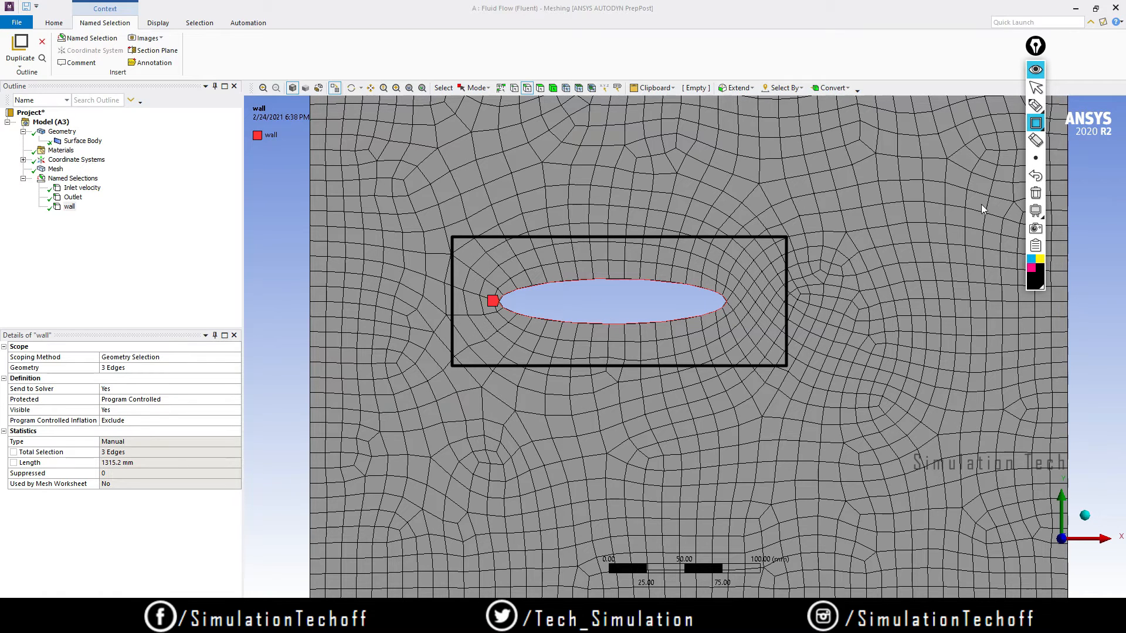
{"action": "left_click", "coordinate": [1036, 194]}
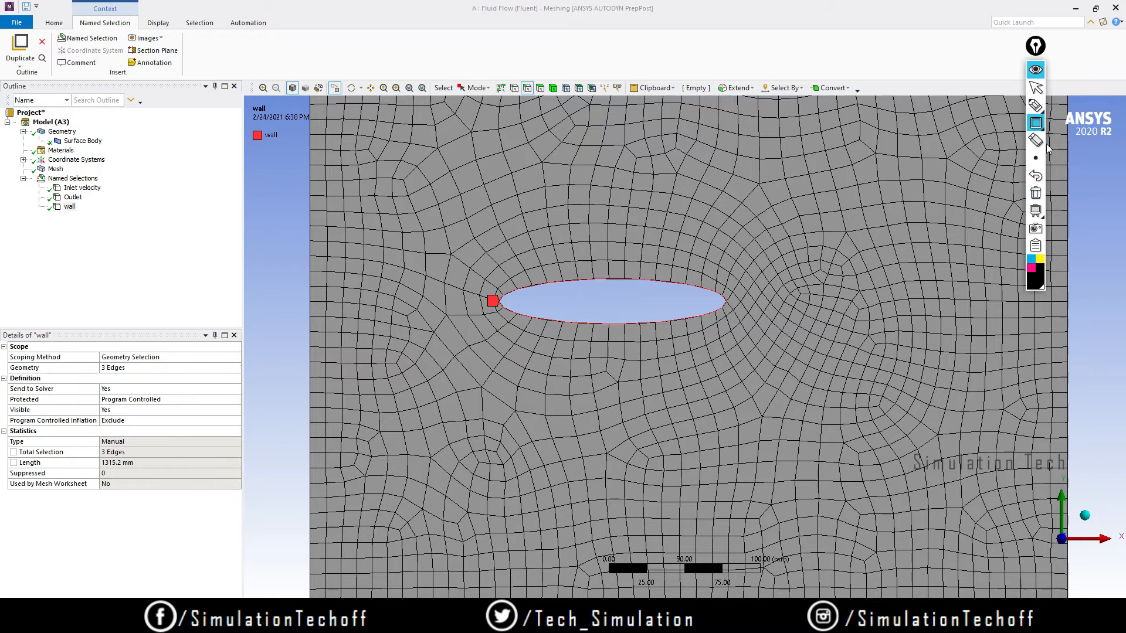
{"action": "left_click", "coordinate": [1035, 106]}
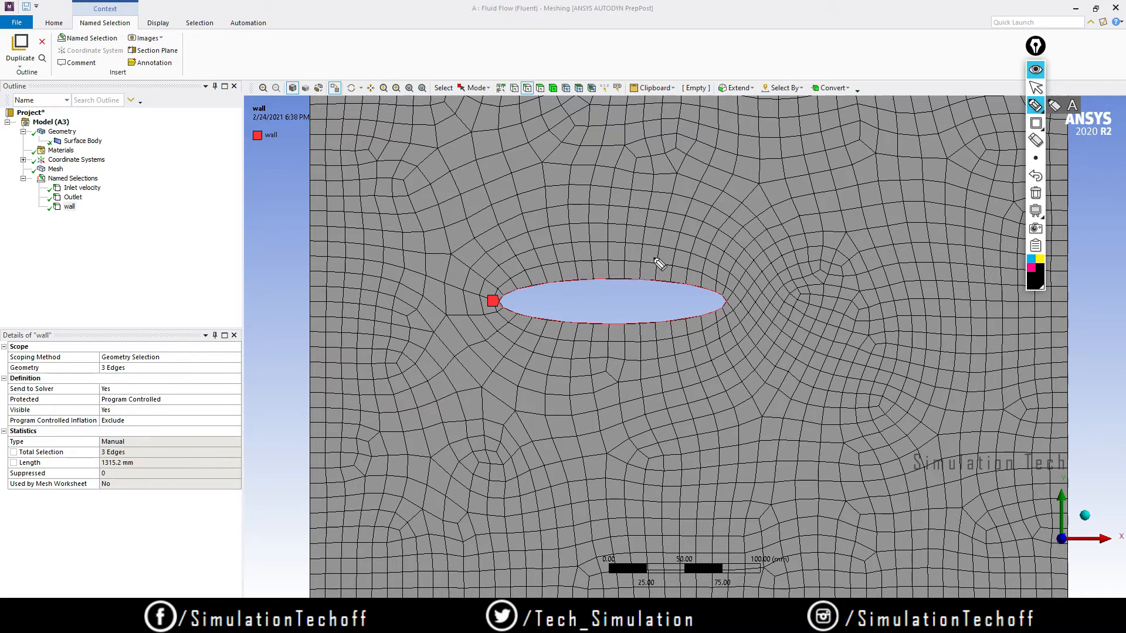
{"action": "left_click", "coordinate": [1035, 196]}
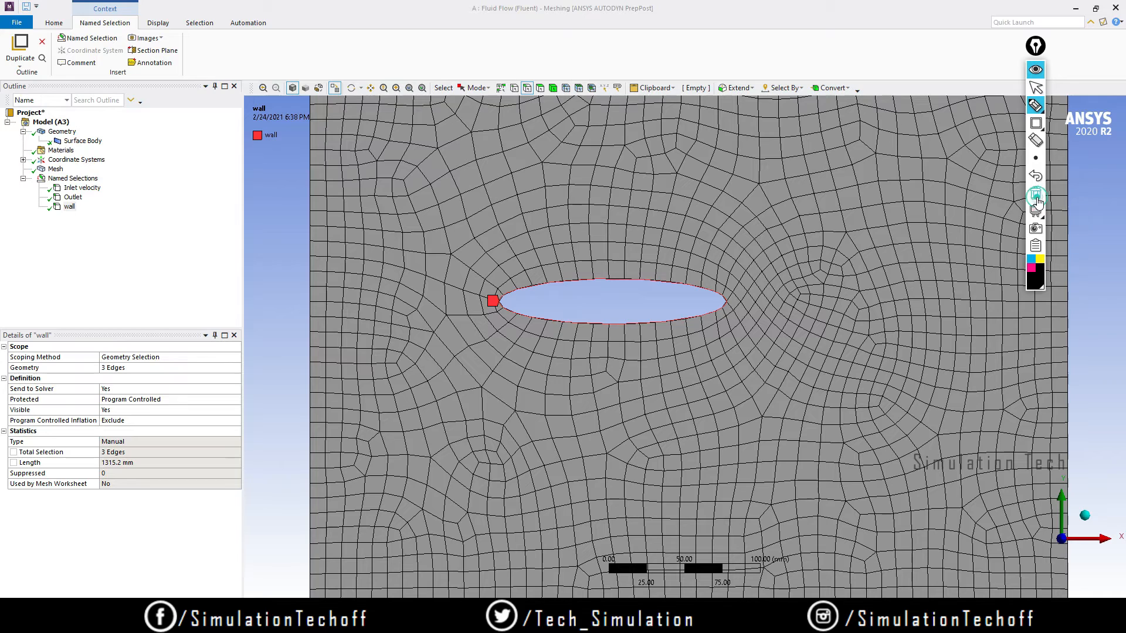
{"action": "left_click", "coordinate": [1035, 69]}
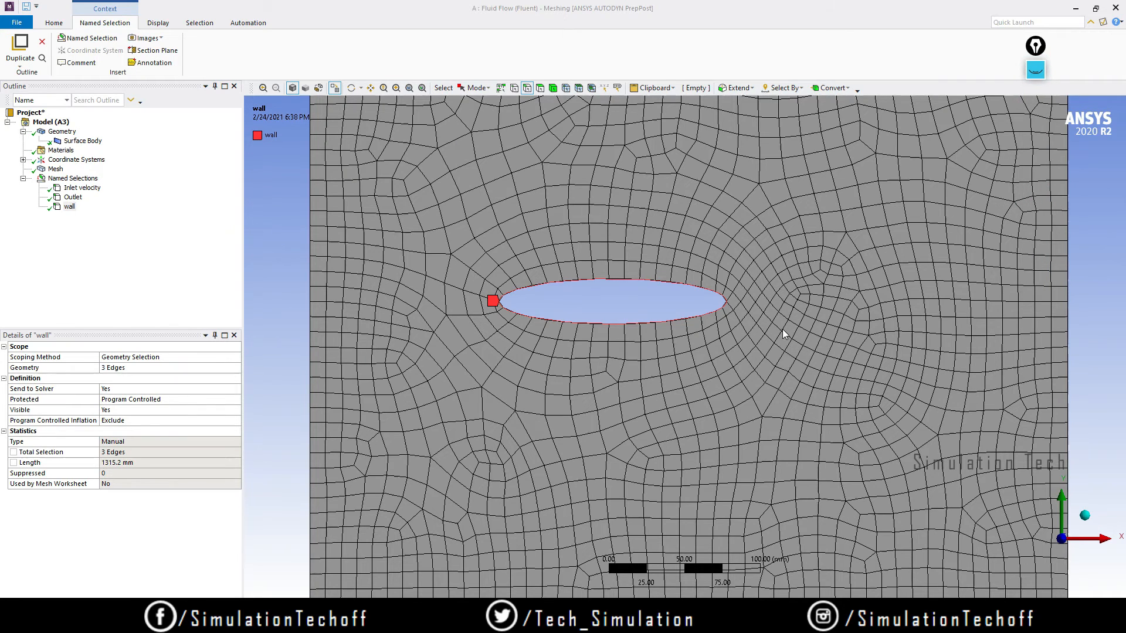
Insert an inflation control in the mesh and scope its geometry to the domain's face.
{"action": "scroll", "coordinate": [769, 361], "scroll_direction": "down", "scroll_amount": 5}
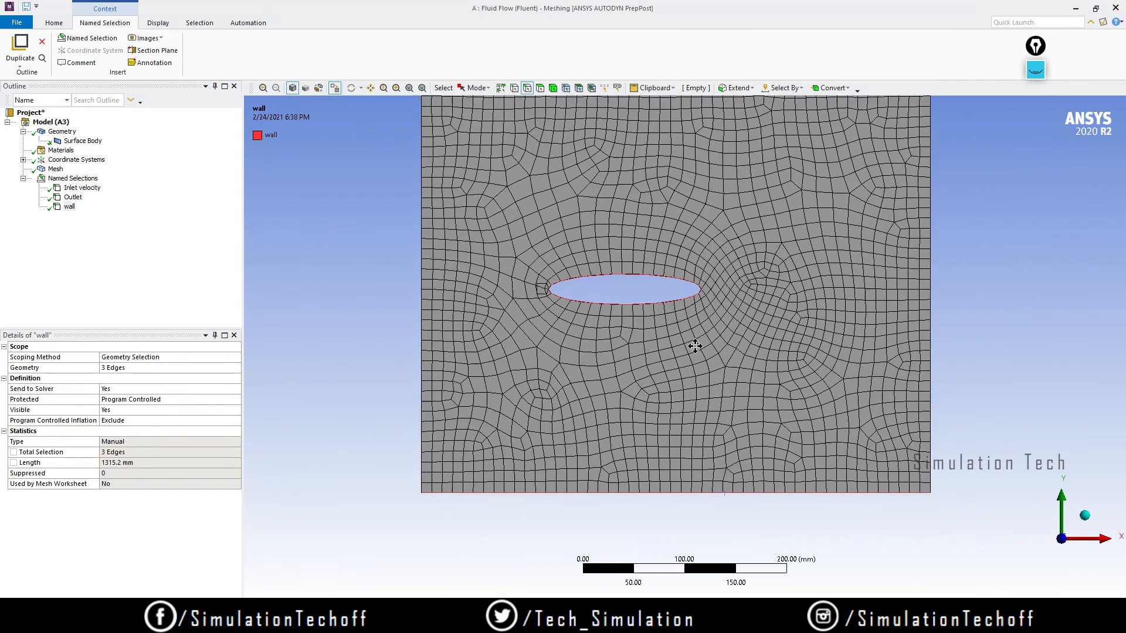
{"action": "left_click", "coordinate": [55, 170]}
{"action": "right_click", "coordinate": [55, 169]}
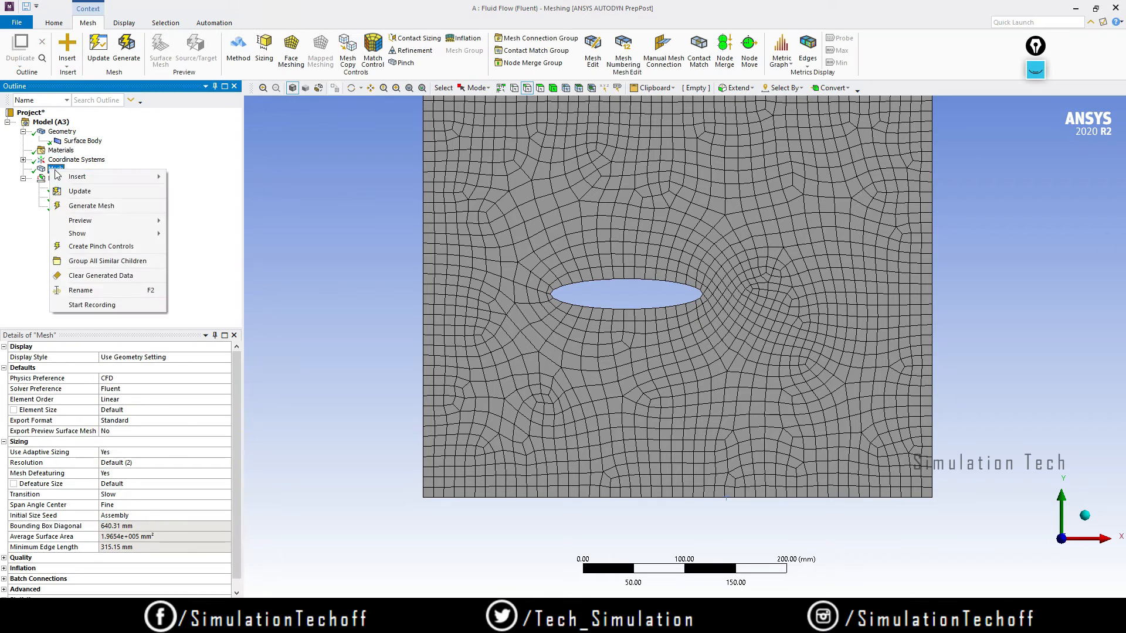
{"action": "mouse_move", "coordinate": [88, 177]}
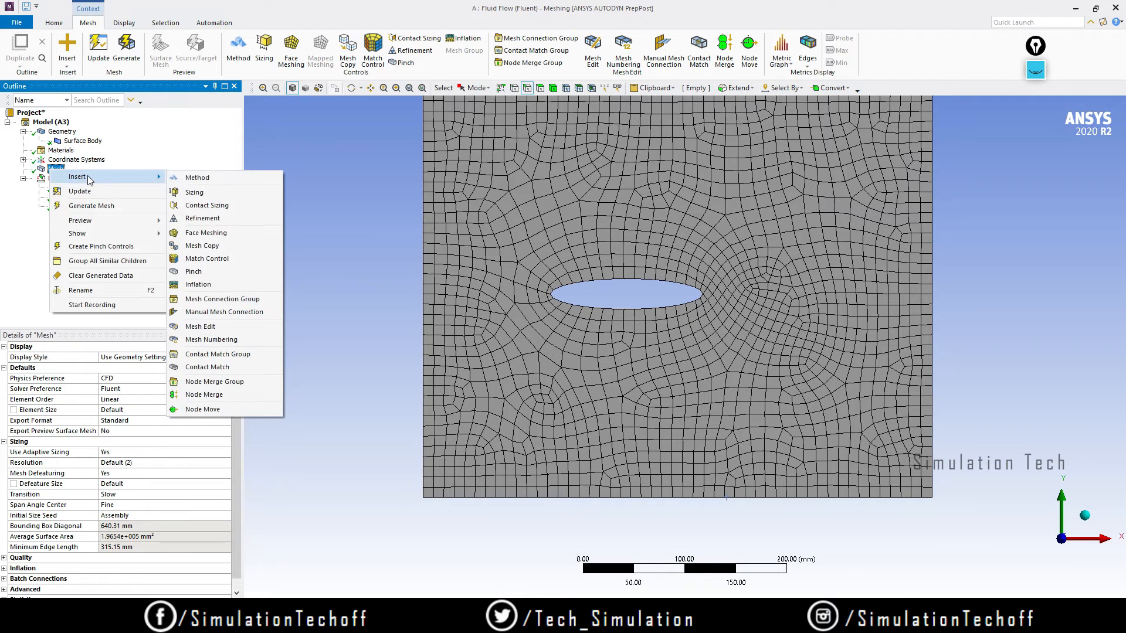
{"action": "left_click", "coordinate": [200, 285]}
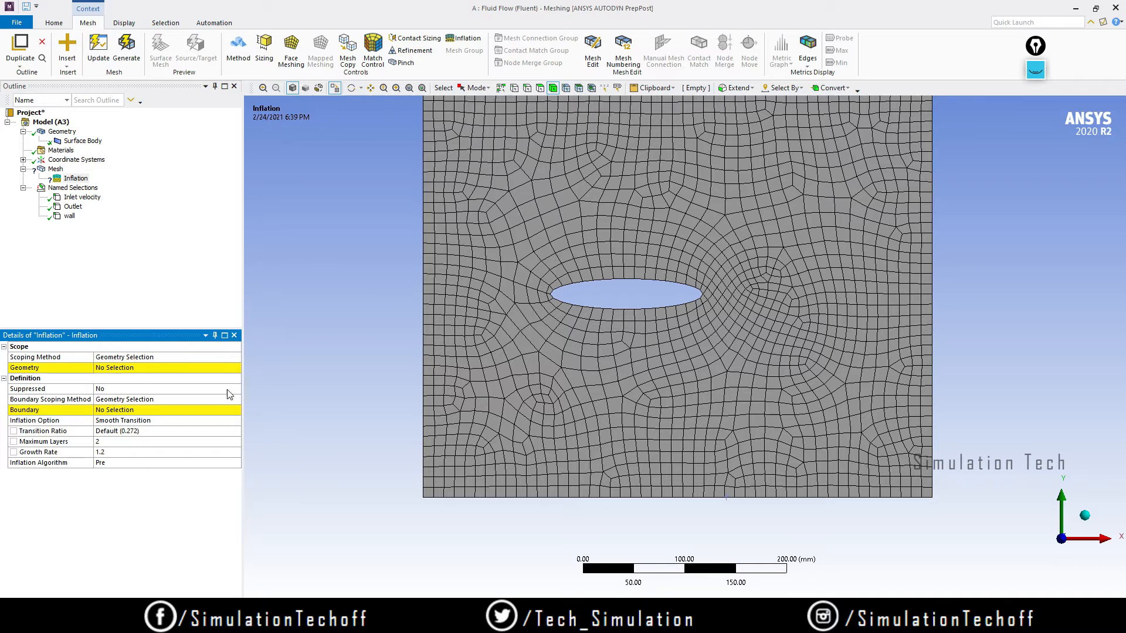
{"action": "left_click", "coordinate": [134, 369]}
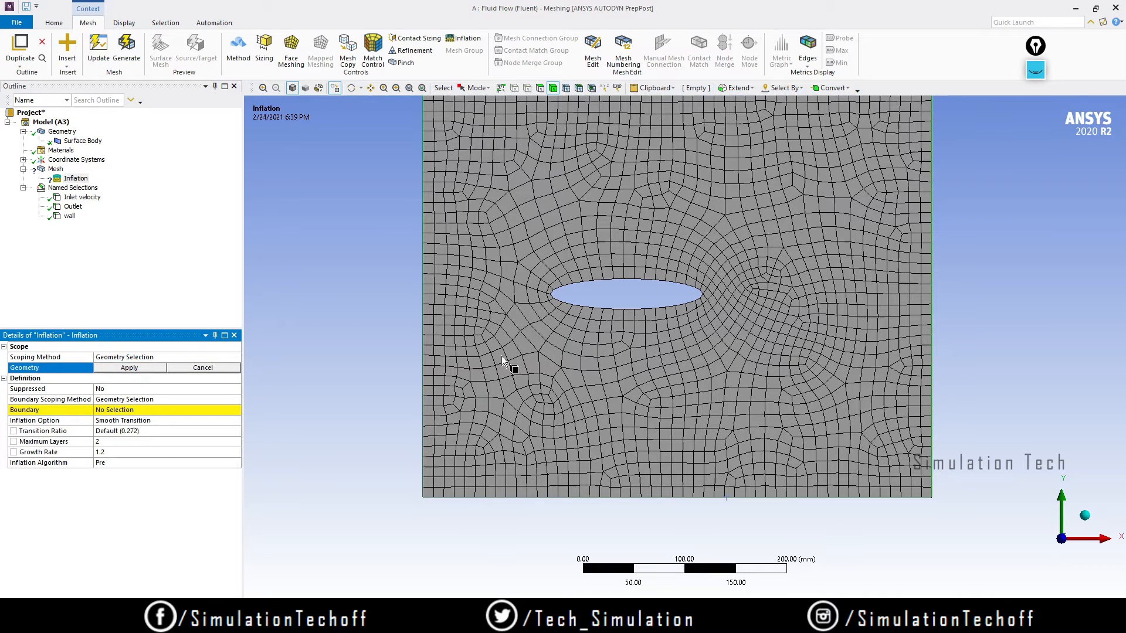
{"action": "left_click", "coordinate": [519, 355]}
{"action": "left_click", "coordinate": [126, 369]}
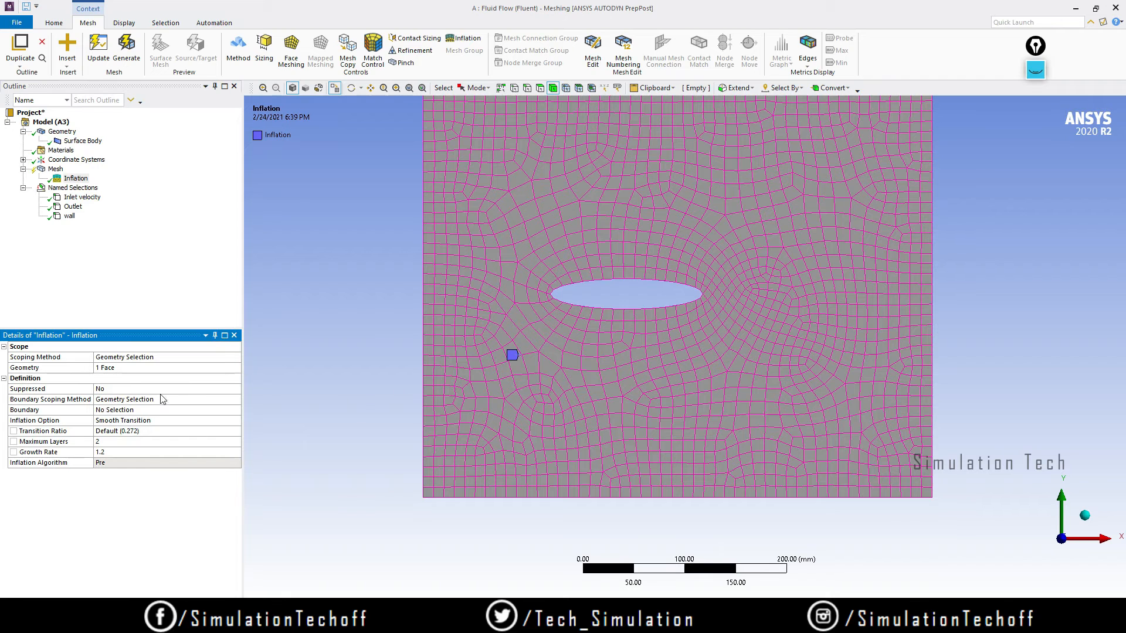
Assign the ellipse edge as the boundary of the inflation control.
{"action": "left_click", "coordinate": [138, 410]}
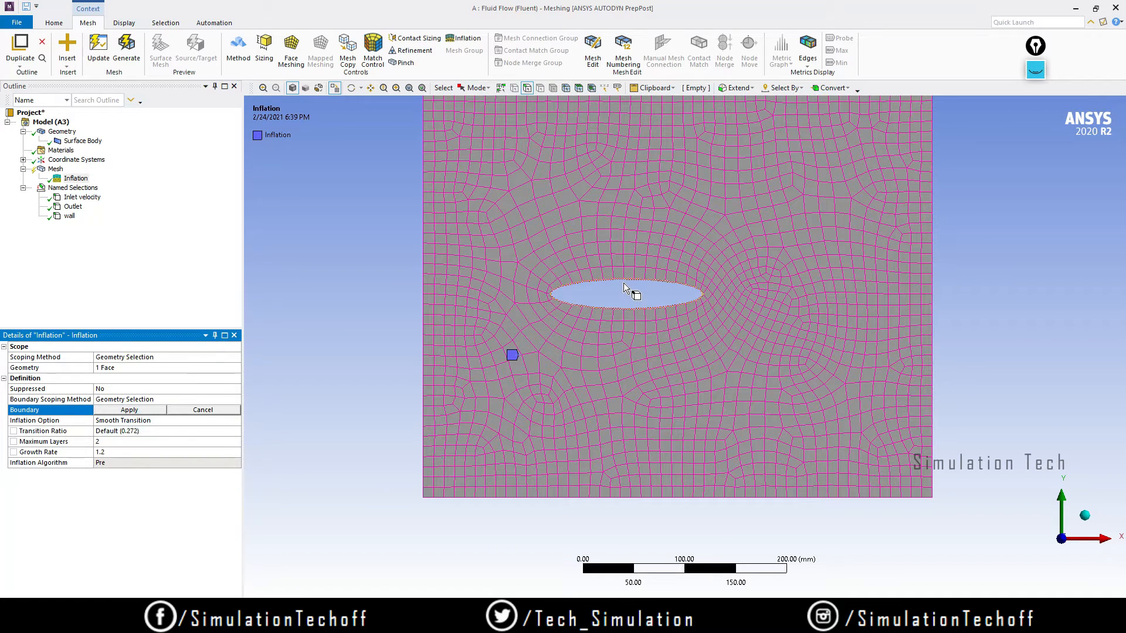
{"action": "left_click", "coordinate": [624, 280]}
{"action": "left_click", "coordinate": [129, 411]}
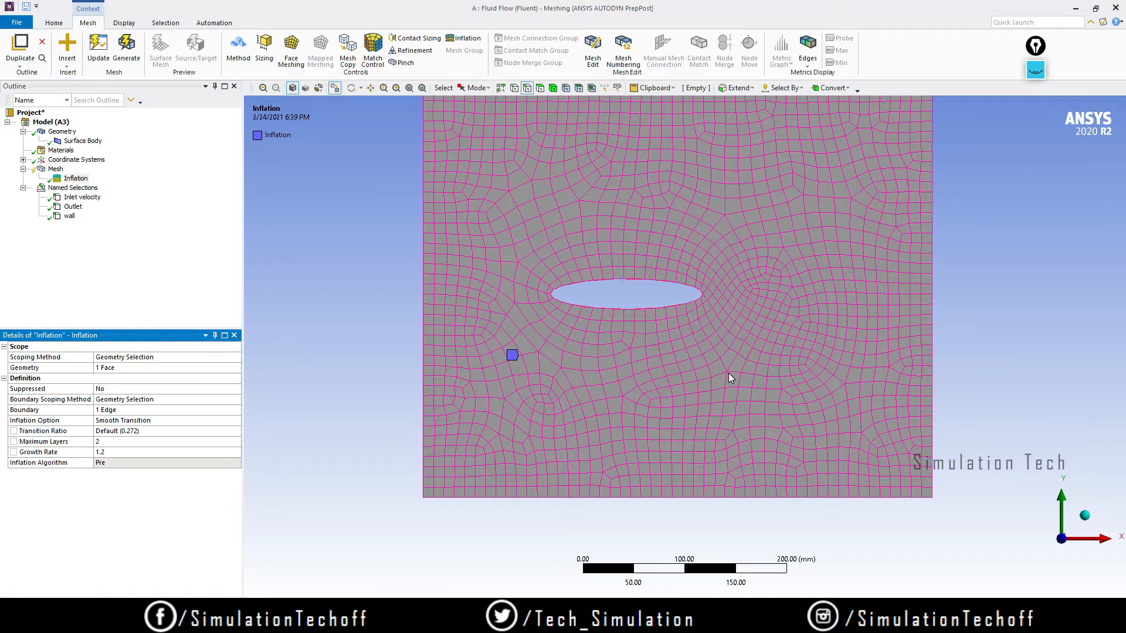
Sketch a small and a larger box beside the domain to illustrate growth rate, mark the Growth Rate value, and clear and hide the annotations.
{"action": "mouse_move", "coordinate": [1036, 69]}
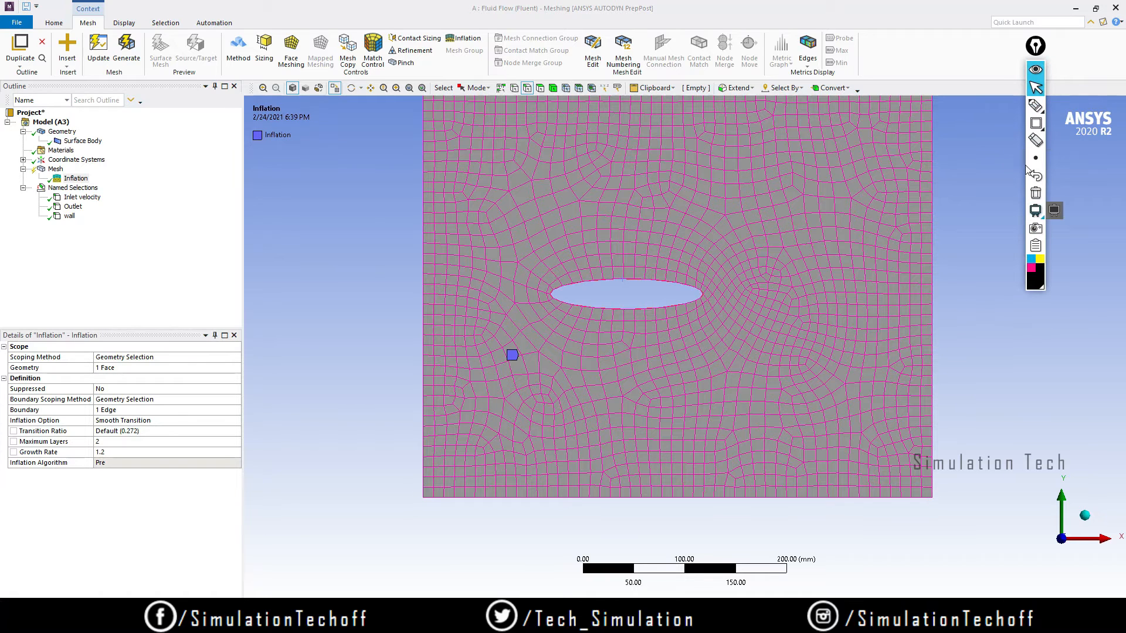
{"action": "left_click", "coordinate": [1033, 107]}
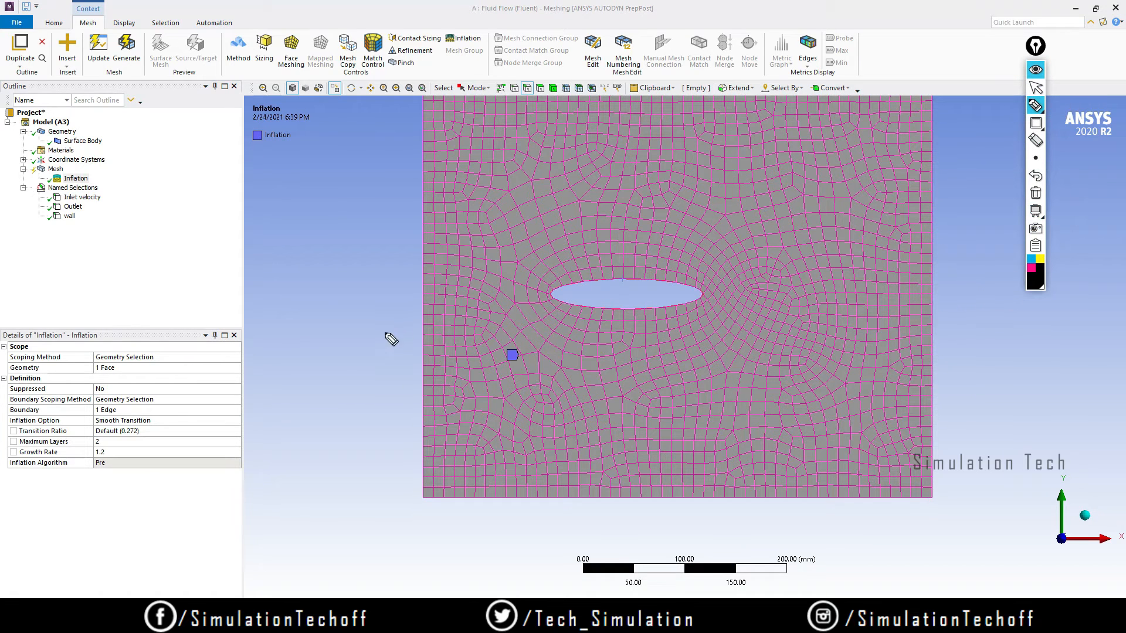
{"action": "left_click", "coordinate": [335, 355]}
{"action": "mouse_move", "coordinate": [335, 355]}
{"action": "left_mouse_down"}
{"action": "mouse_move", "coordinate": [427, 310]}
{"action": "mouse_move", "coordinate": [390, 380]}
{"action": "left_mouse_up"}
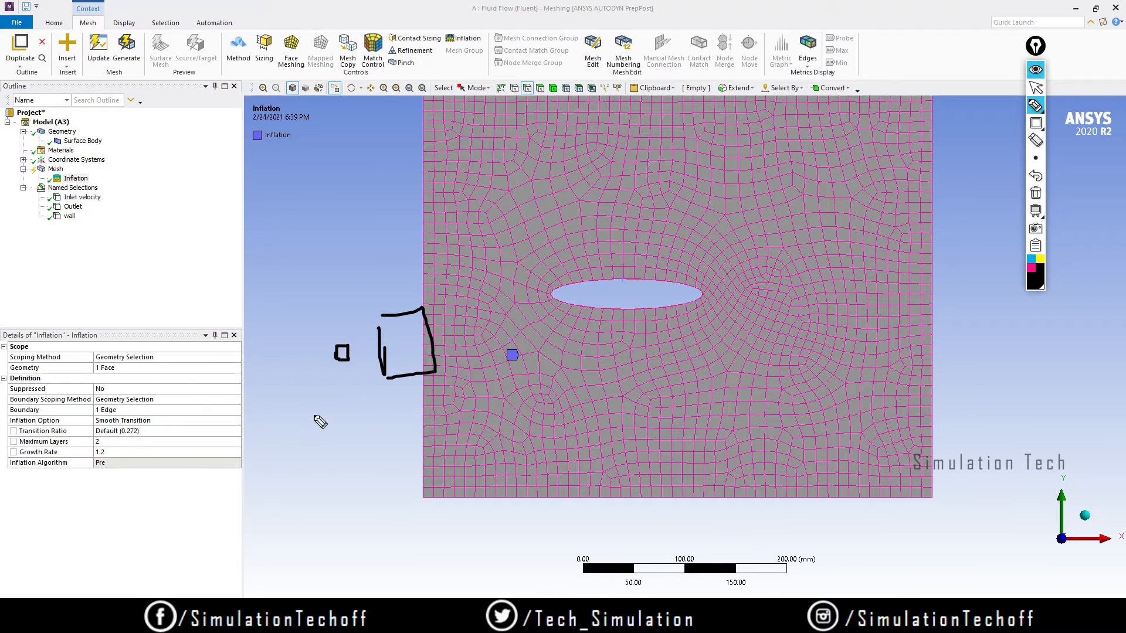
{"action": "left_click_drag", "start_coordinate": [268, 446], "coordinate": [297, 430]}
{"action": "left_click_drag", "start_coordinate": [305, 500], "coordinate": [334, 407]}
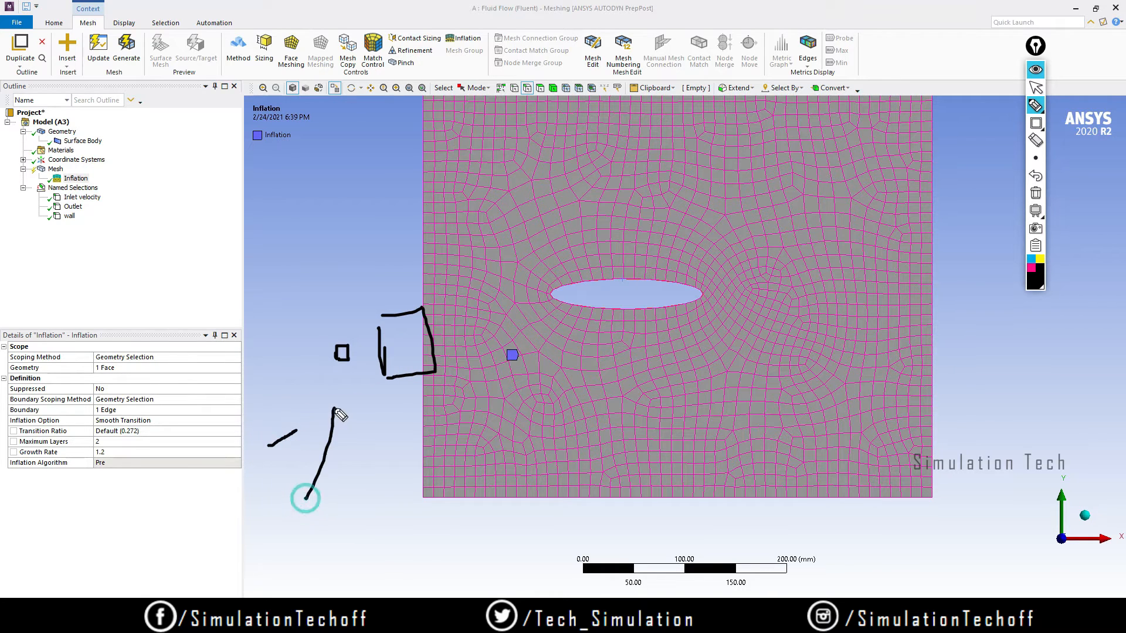
{"action": "mouse_move", "coordinate": [93, 441]}
{"action": "left_mouse_down"}
{"action": "mouse_move", "coordinate": [92, 458]}
{"action": "mouse_move", "coordinate": [109, 447]}
{"action": "left_mouse_up"}
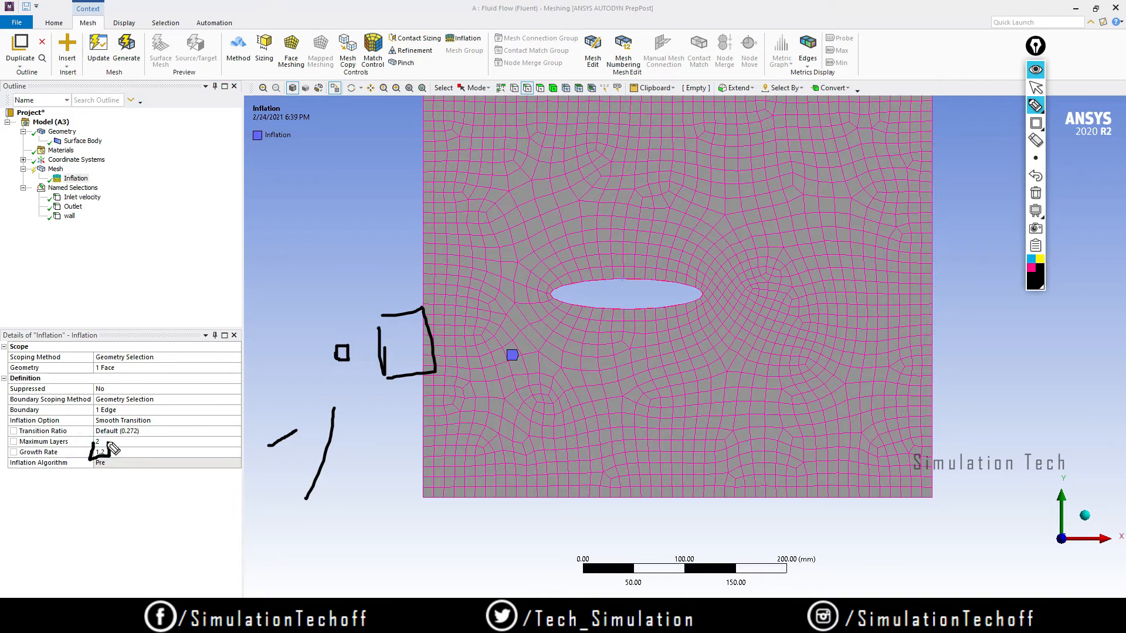
{"action": "left_click", "coordinate": [1036, 193]}
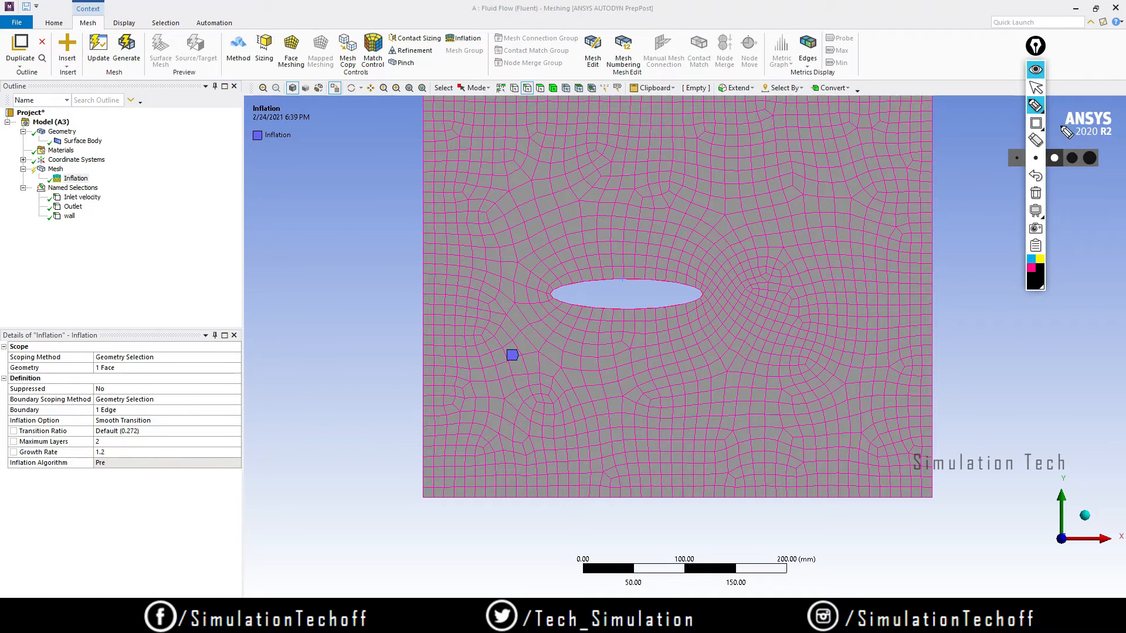
{"action": "left_click", "coordinate": [1035, 88]}
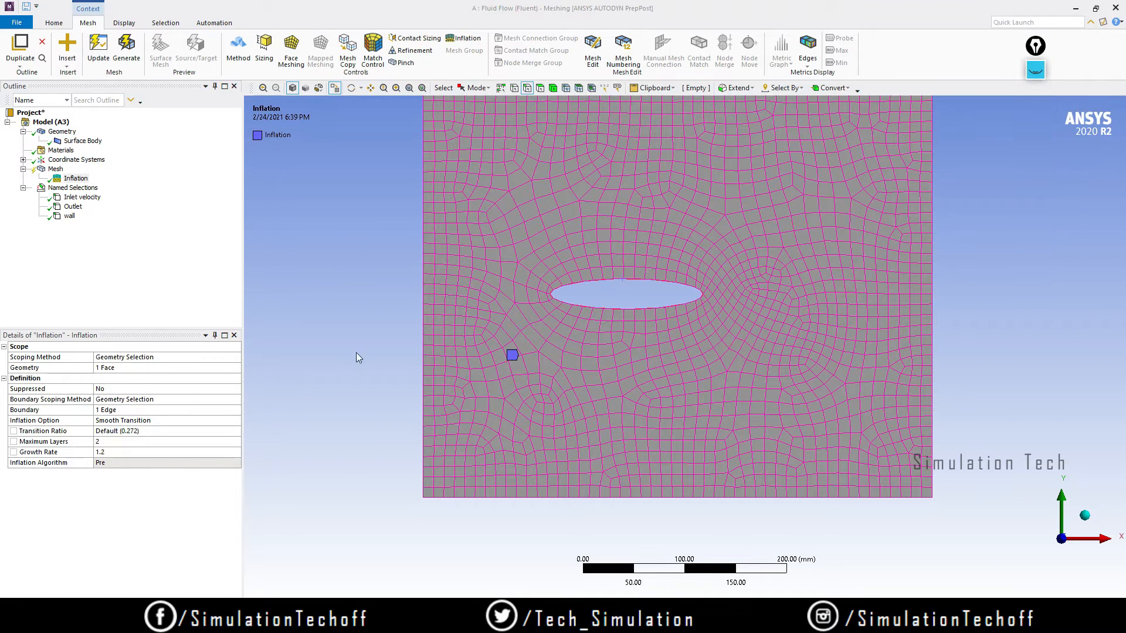
Generate the mesh with the inflation control and inspect the layers around the ellipse.
{"action": "right_click", "coordinate": [55, 170]}
{"action": "left_click", "coordinate": [93, 205]}
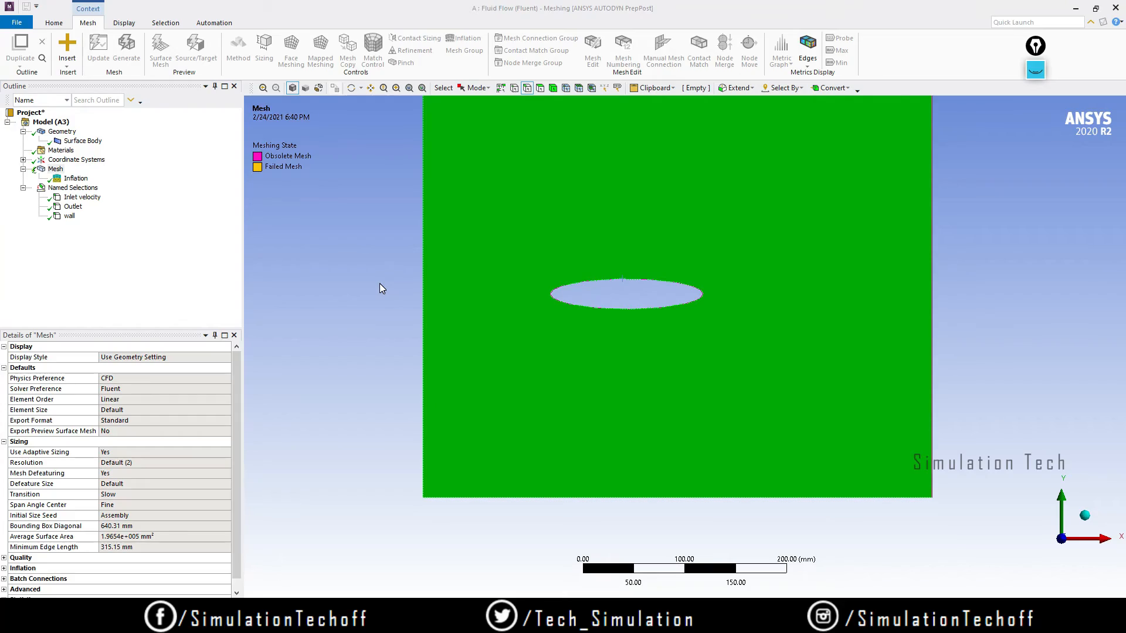
{"action": "scroll", "coordinate": [658, 305], "scroll_direction": "up", "scroll_amount": 3}
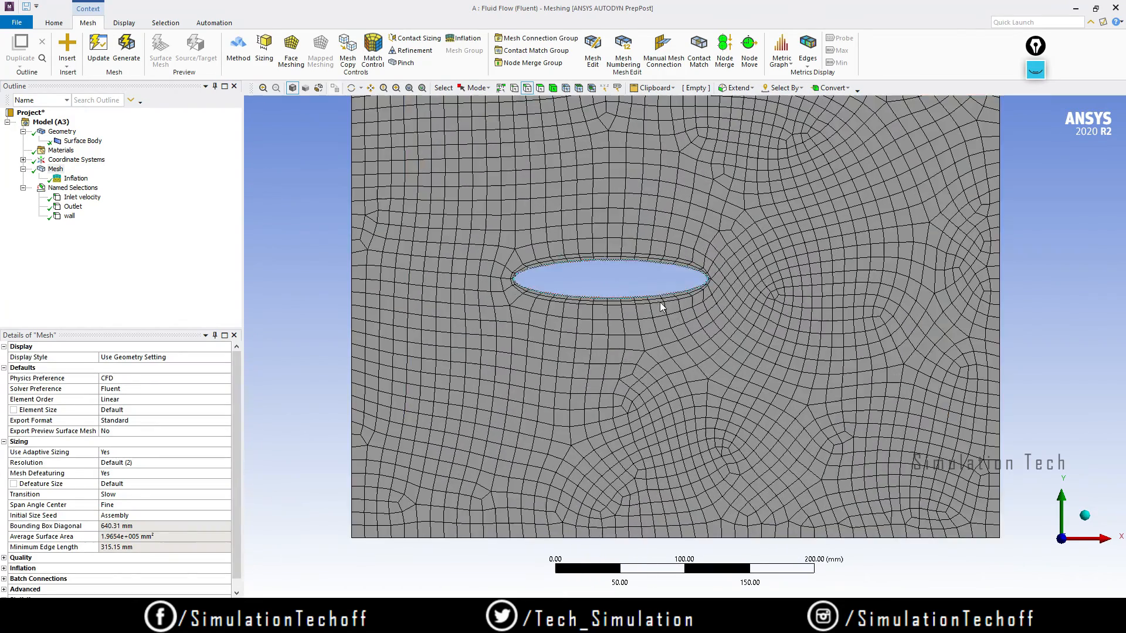
{"action": "scroll", "coordinate": [629, 302], "scroll_direction": "up", "scroll_amount": 3}
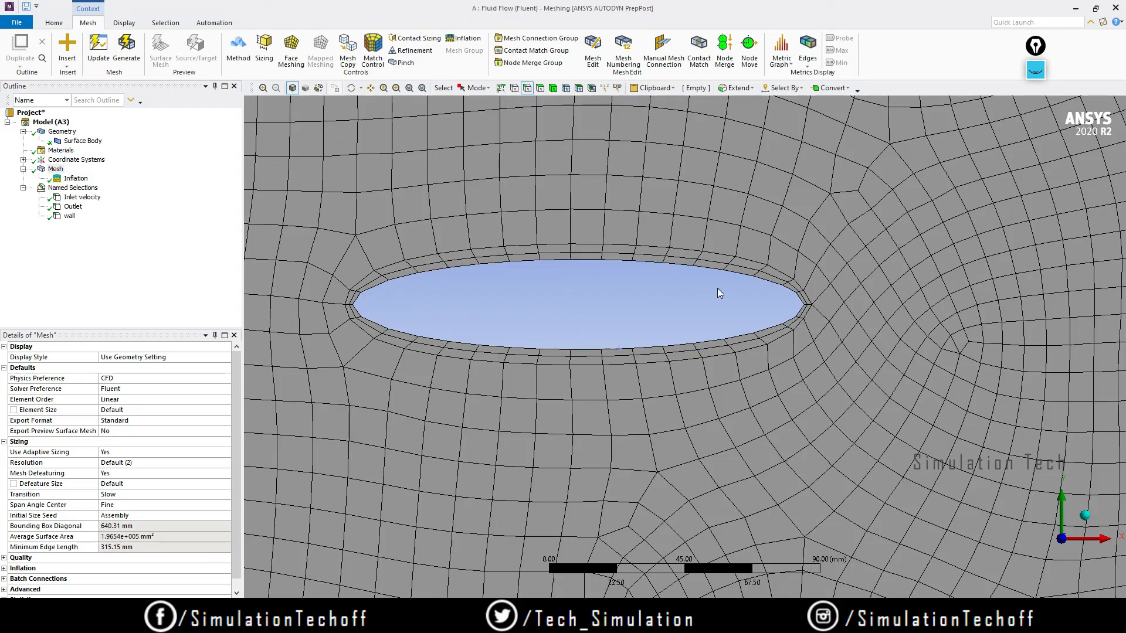
{"action": "middle_click_drag", "start_coordinate": [717, 288], "coordinate": [758, 291], "text": "ctrl"}
{"action": "scroll", "coordinate": [702, 276], "scroll_direction": "down", "scroll_amount": 6}
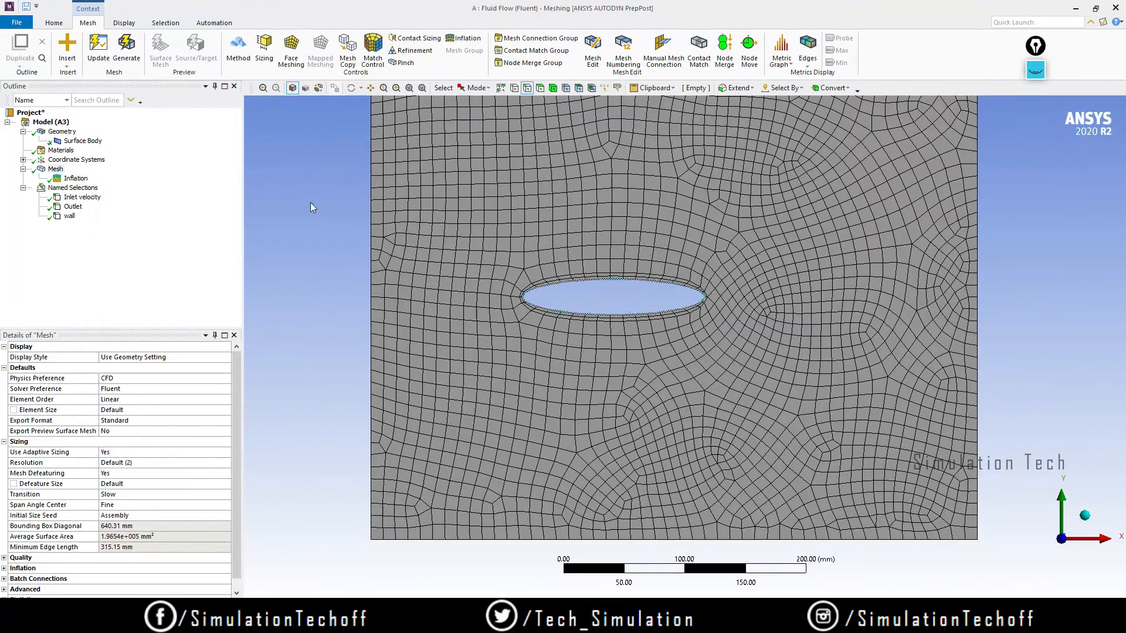
Set the inflation control's maximum layers to 5, update the mesh, and inspect the layers around the ellipse.
{"action": "left_click", "coordinate": [76, 179]}
{"action": "left_click", "coordinate": [130, 443]}
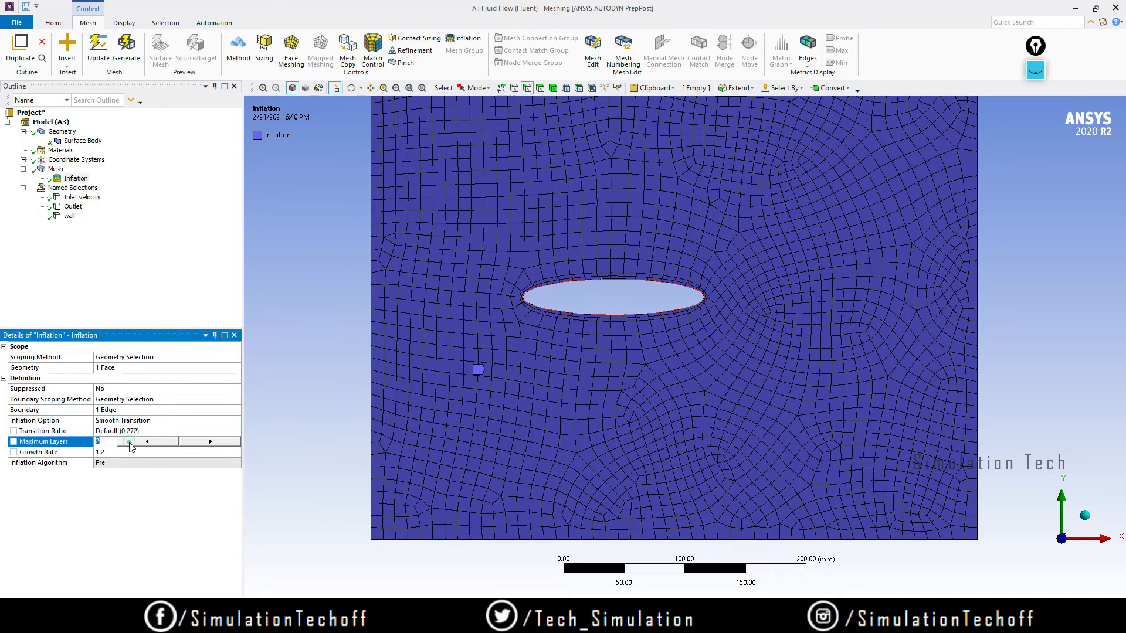
{"action": "type", "text": "5"}
{"action": "key", "text": "Return"}
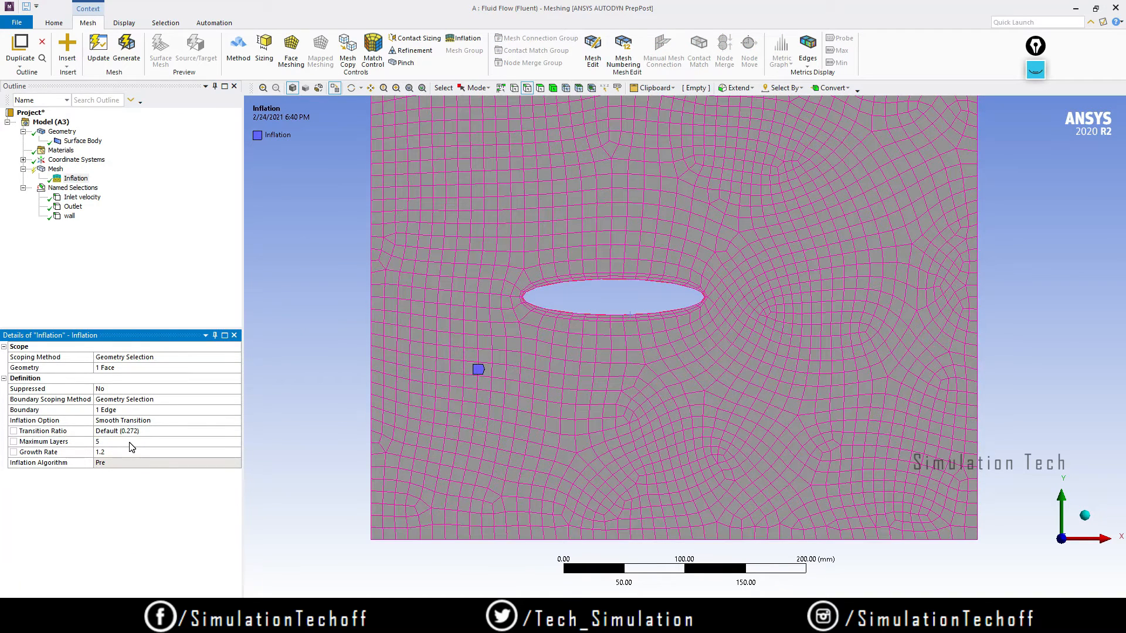
{"action": "right_click", "coordinate": [55, 170]}
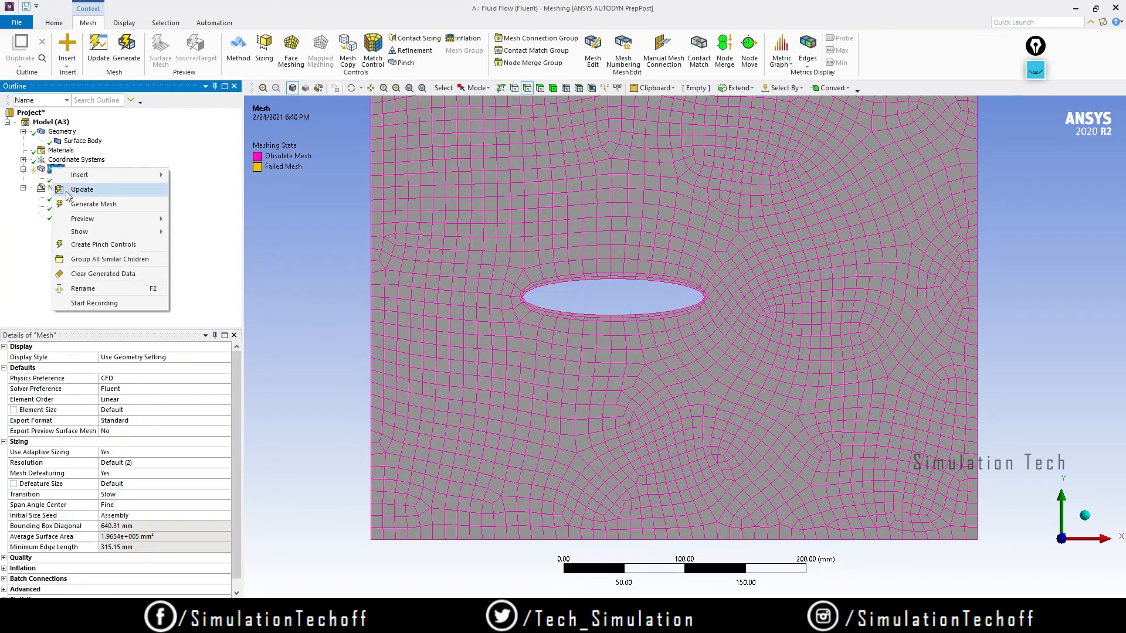
{"action": "left_click", "coordinate": [82, 189]}
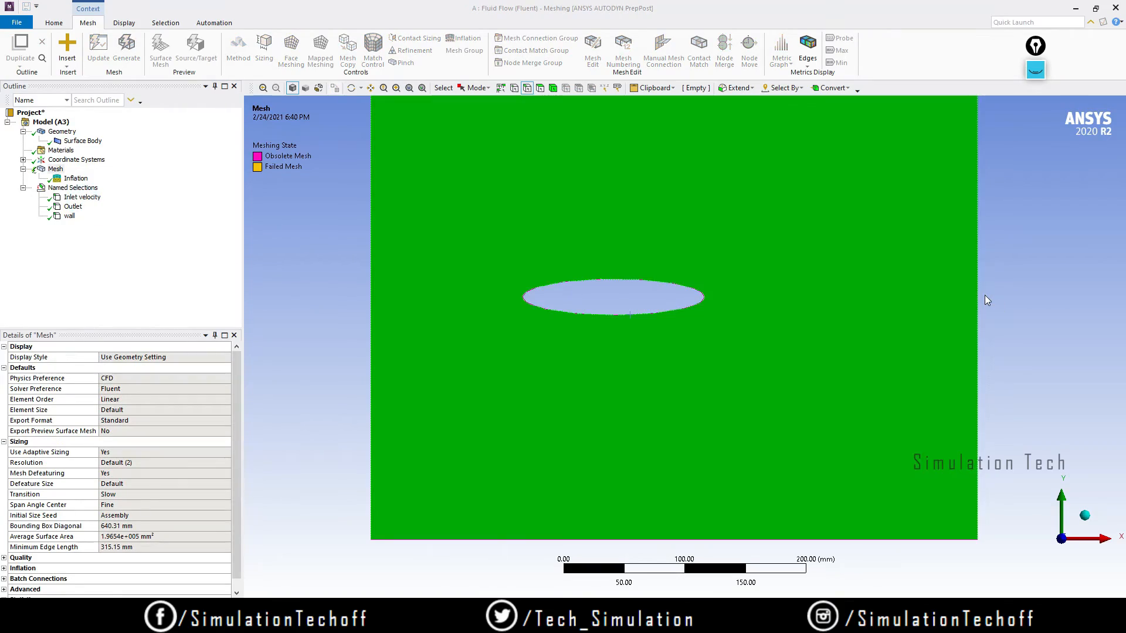
{"action": "scroll", "coordinate": [630, 302], "scroll_direction": "up", "scroll_amount": 1}
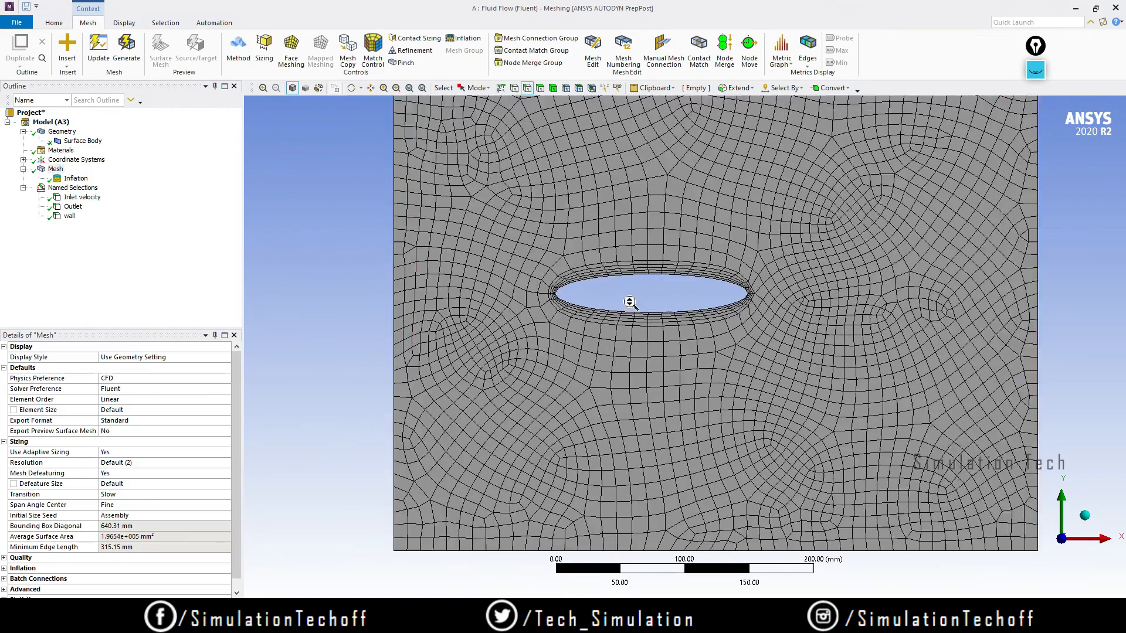
{"action": "scroll", "coordinate": [630, 302], "scroll_direction": "up", "scroll_amount": 4}
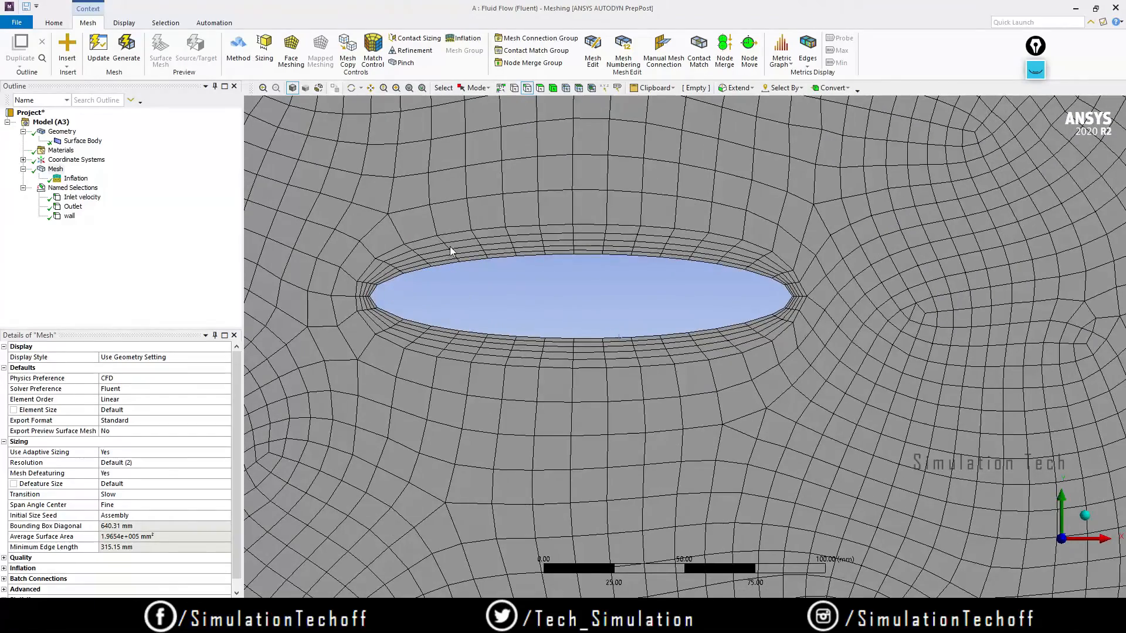
{"action": "scroll", "coordinate": [712, 350], "scroll_direction": "up", "scroll_amount": 2}
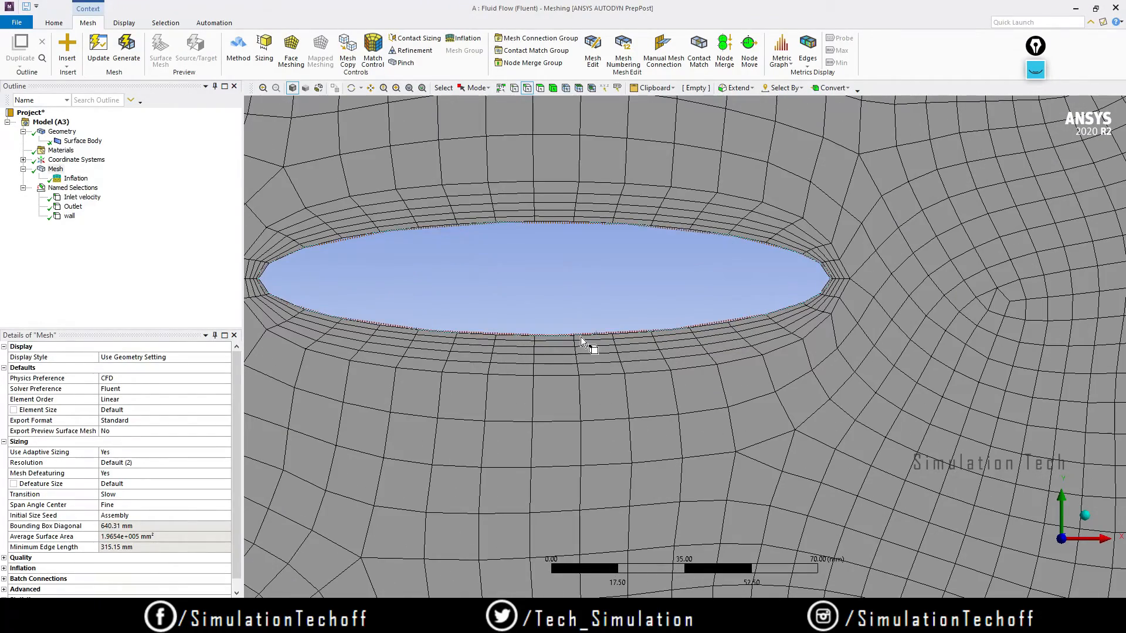
{"action": "scroll", "coordinate": [593, 329], "scroll_direction": "down", "scroll_amount": 5}
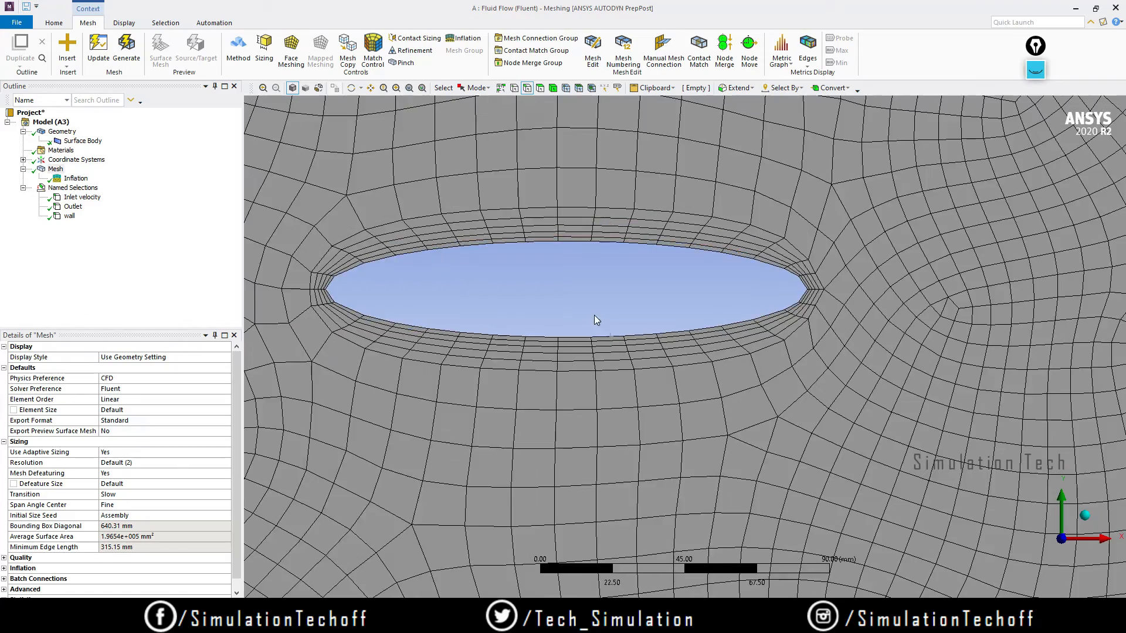
{"action": "scroll", "coordinate": [651, 326], "scroll_direction": "down", "scroll_amount": 5}
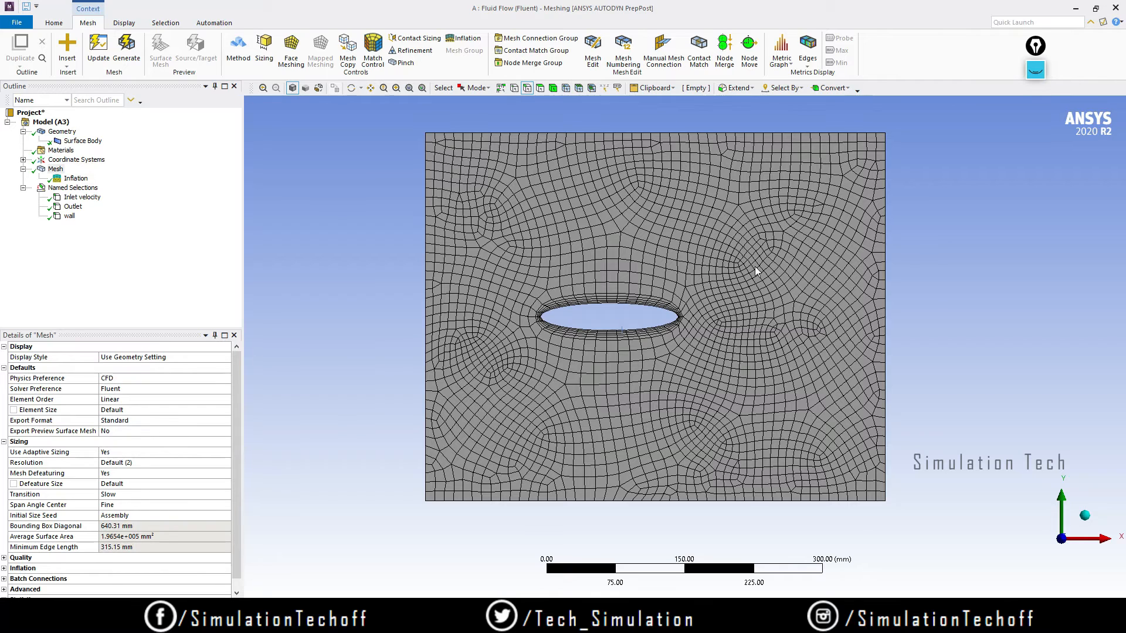
{"action": "right_click", "coordinate": [52, 169]}
{"action": "mouse_move", "coordinate": [117, 174]}
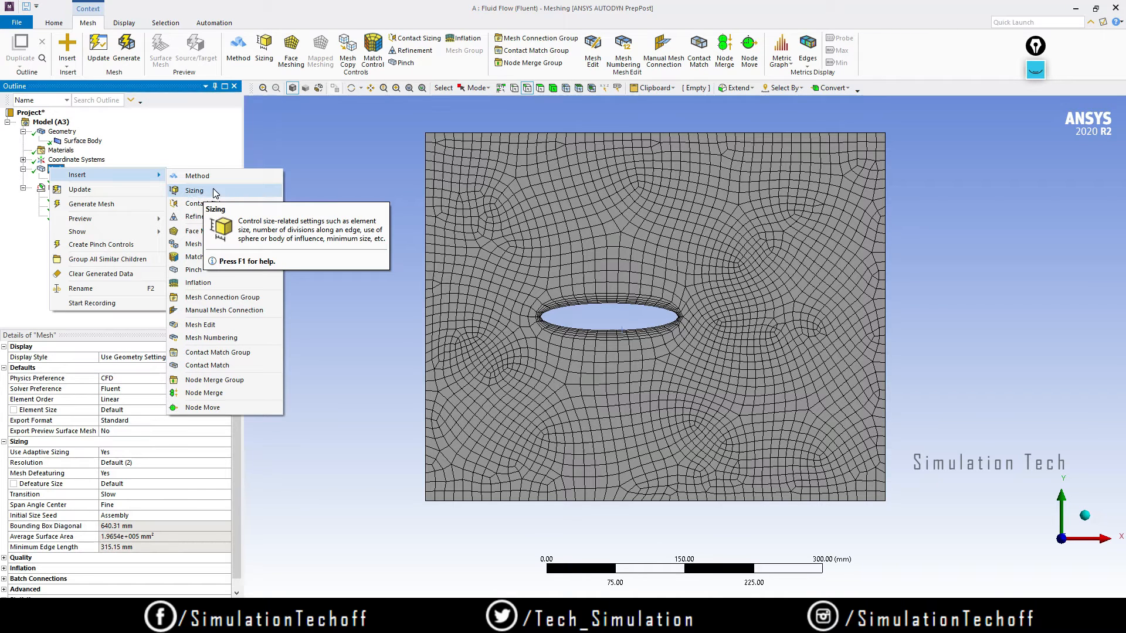
{"action": "left_click", "coordinate": [329, 428]}
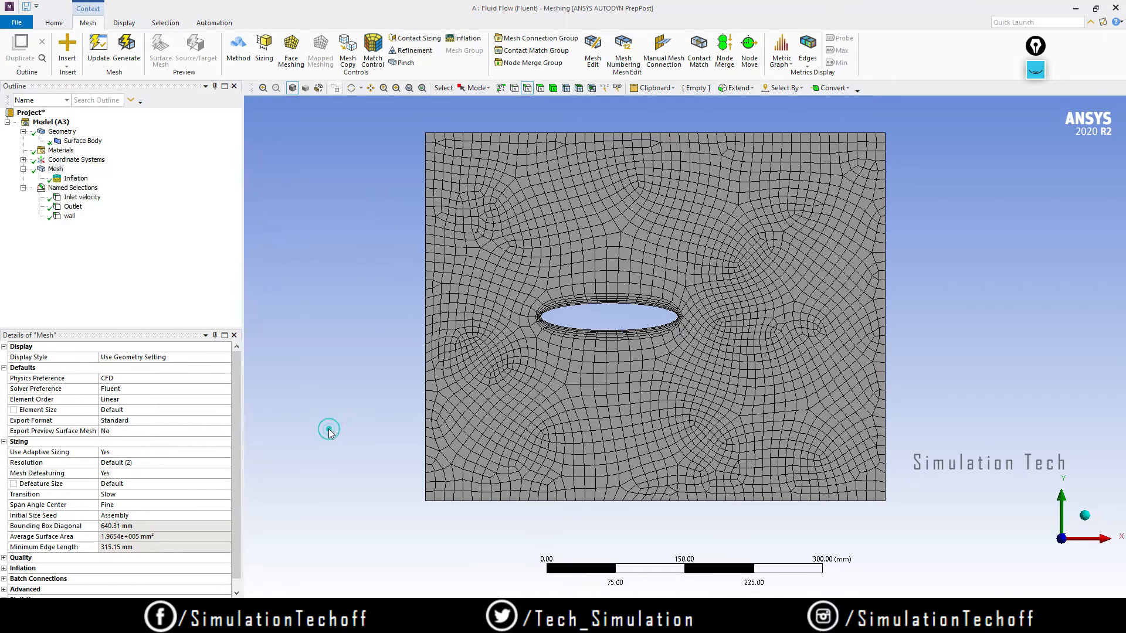
{"action": "left_click", "coordinate": [135, 410]}
{"action": "key", "text": "Return"}
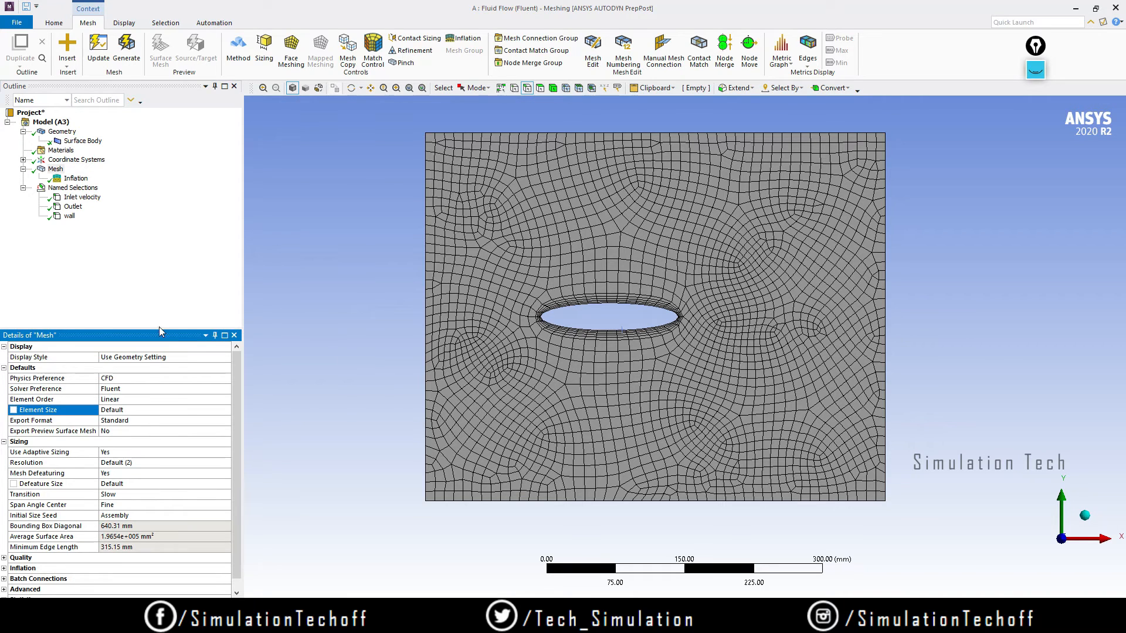
{"action": "middle_click_drag", "start_coordinate": [856, 355], "coordinate": [763, 381]}
{"action": "left_click", "coordinate": [1047, 540]}
{"action": "scroll", "coordinate": [763, 382], "scroll_direction": "up", "scroll_amount": 1}
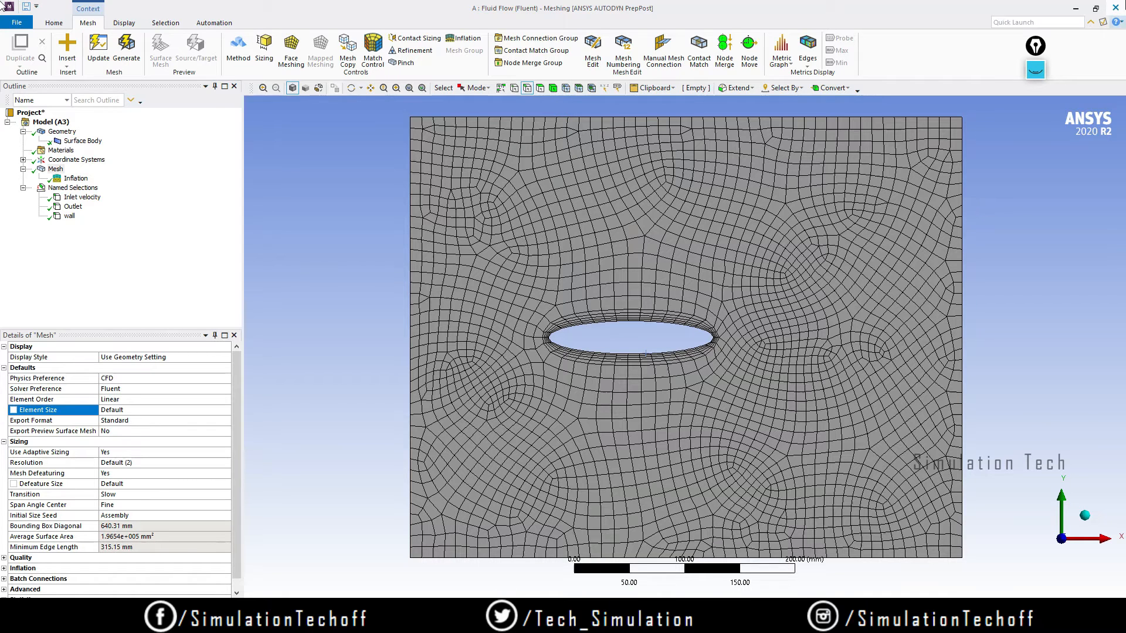
Close the meshing window and update the Mesh cell of the Fluid Flow (Fluent) system in Workbench.
{"action": "left_click", "coordinate": [1116, 9]}
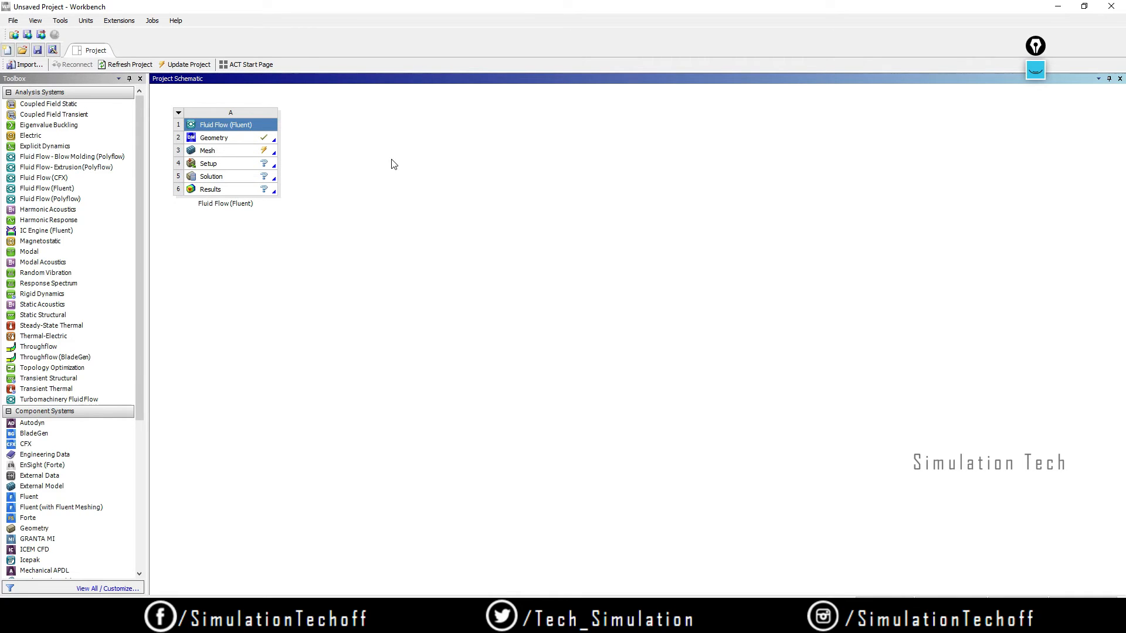
{"action": "left_click", "coordinate": [229, 154]}
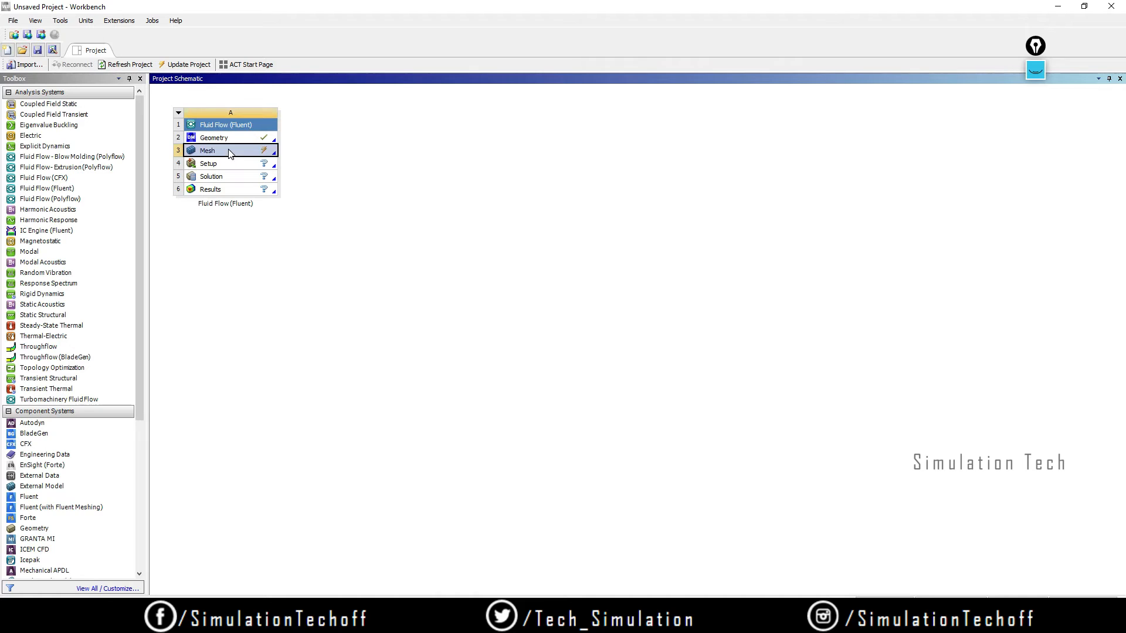
{"action": "right_click", "coordinate": [229, 153]}
{"action": "left_click", "coordinate": [258, 214]}
{"action": "left_click", "coordinate": [446, 231]}
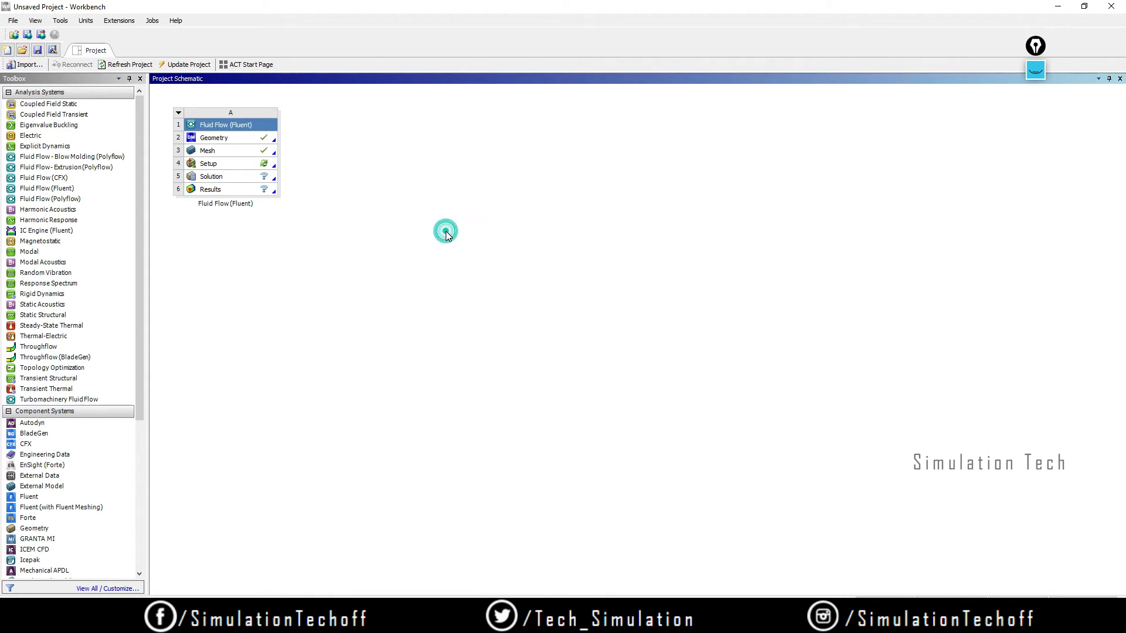
Open the Fluent Launcher from the Setup cell, outline its Parallel (Local Machine) settings with the pen, and clear the mark.
{"action": "double_click", "coordinate": [228, 168]}
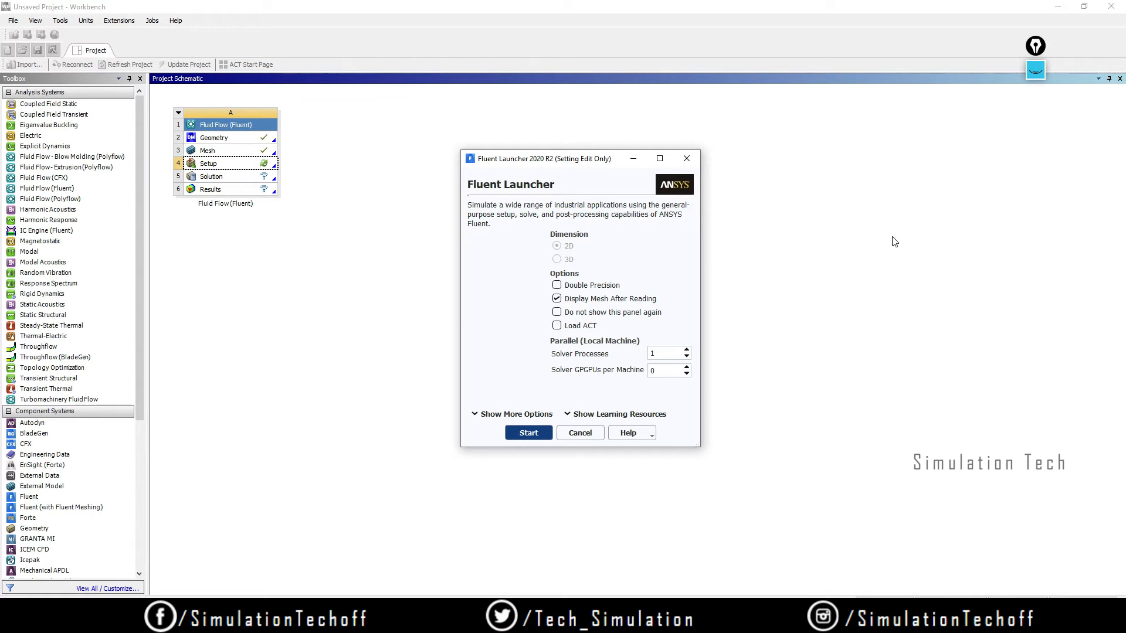
{"action": "left_click", "coordinate": [1038, 78]}
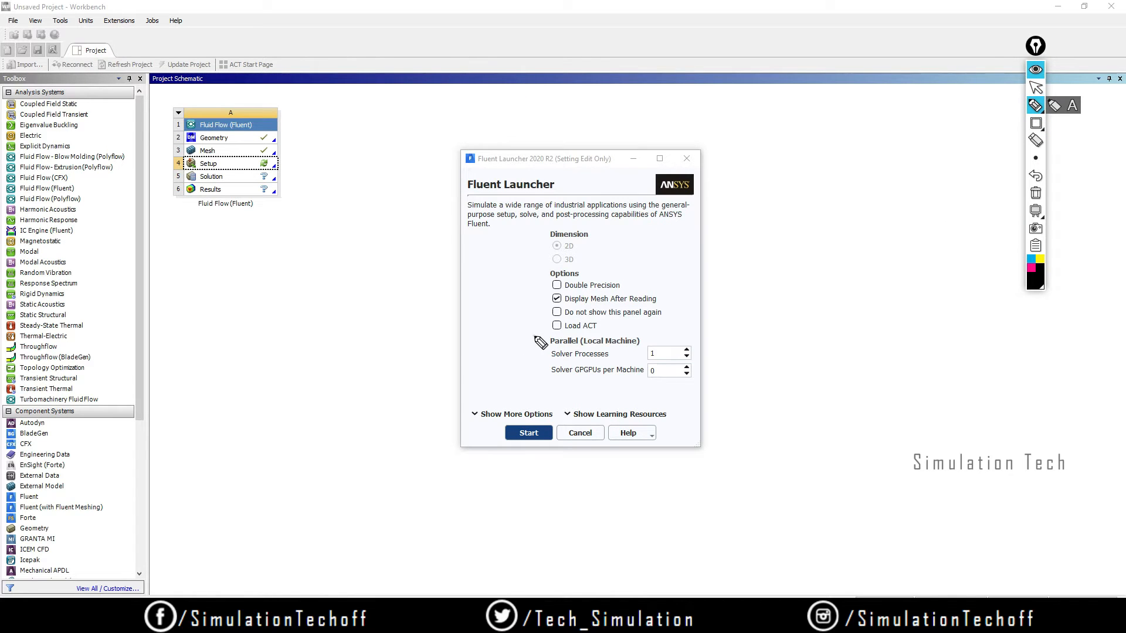
{"action": "mouse_move", "coordinate": [535, 337]}
{"action": "left_mouse_down"}
{"action": "mouse_move", "coordinate": [532, 382]}
{"action": "mouse_move", "coordinate": [689, 383]}
{"action": "mouse_move", "coordinate": [709, 346]}
{"action": "mouse_move", "coordinate": [532, 335]}
{"action": "left_mouse_up"}
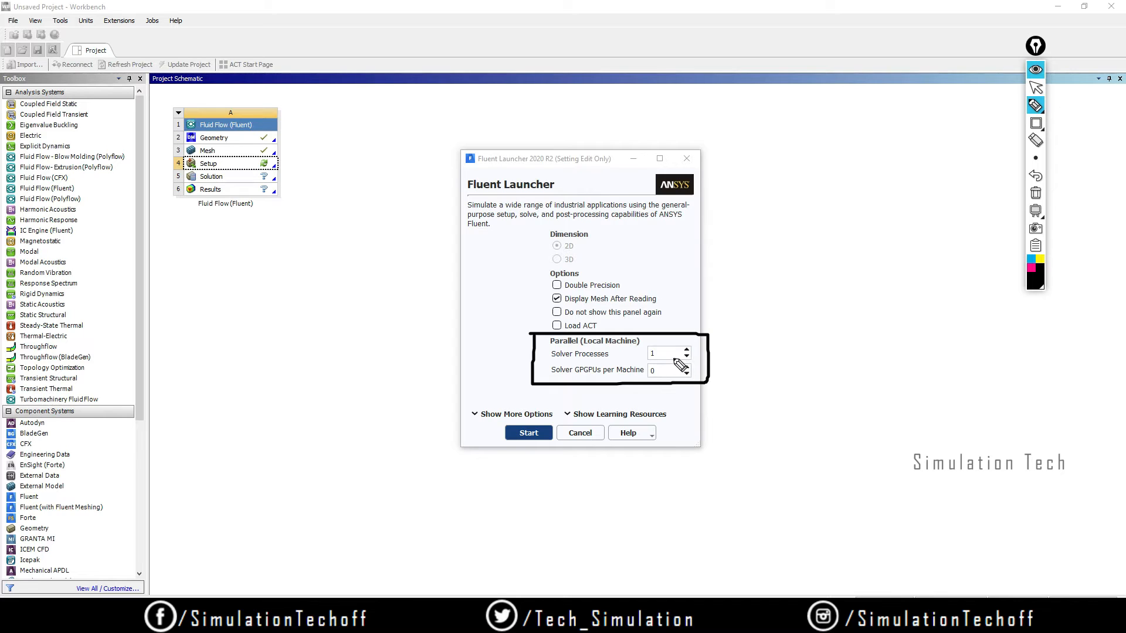
{"action": "left_click", "coordinate": [1034, 195]}
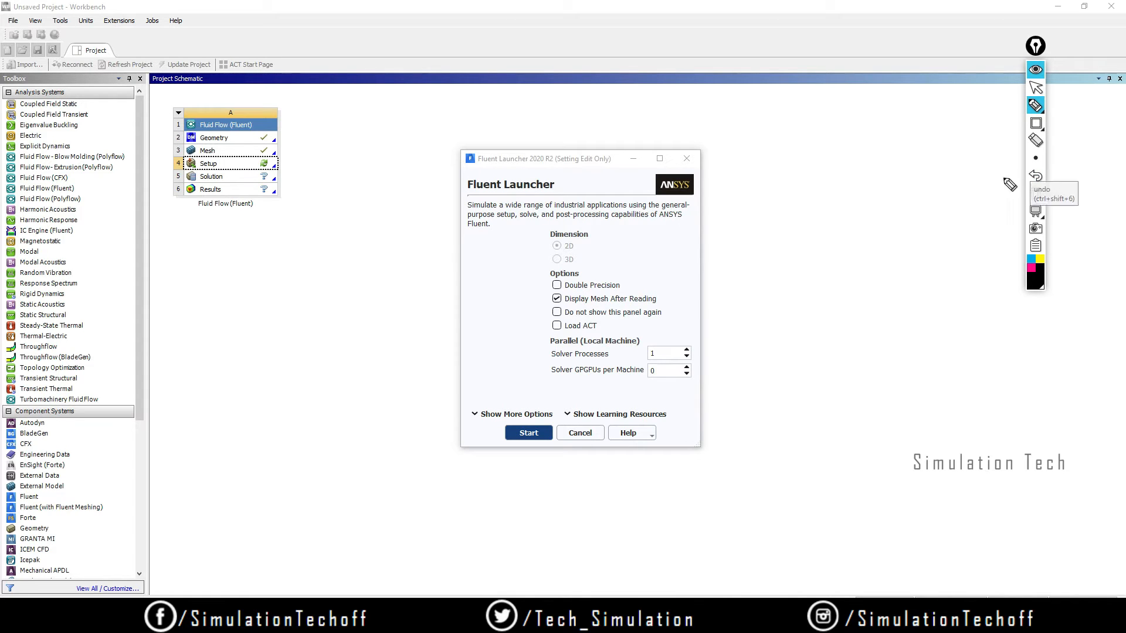
Outline the Double Precision option with the pen, clear the mark, and enable Double Precision.
{"action": "mouse_move", "coordinate": [546, 275]}
{"action": "left_mouse_down"}
{"action": "mouse_move", "coordinate": [542, 293]}
{"action": "mouse_move", "coordinate": [593, 295]}
{"action": "mouse_move", "coordinate": [639, 270]}
{"action": "mouse_move", "coordinate": [528, 270]}
{"action": "left_mouse_up"}
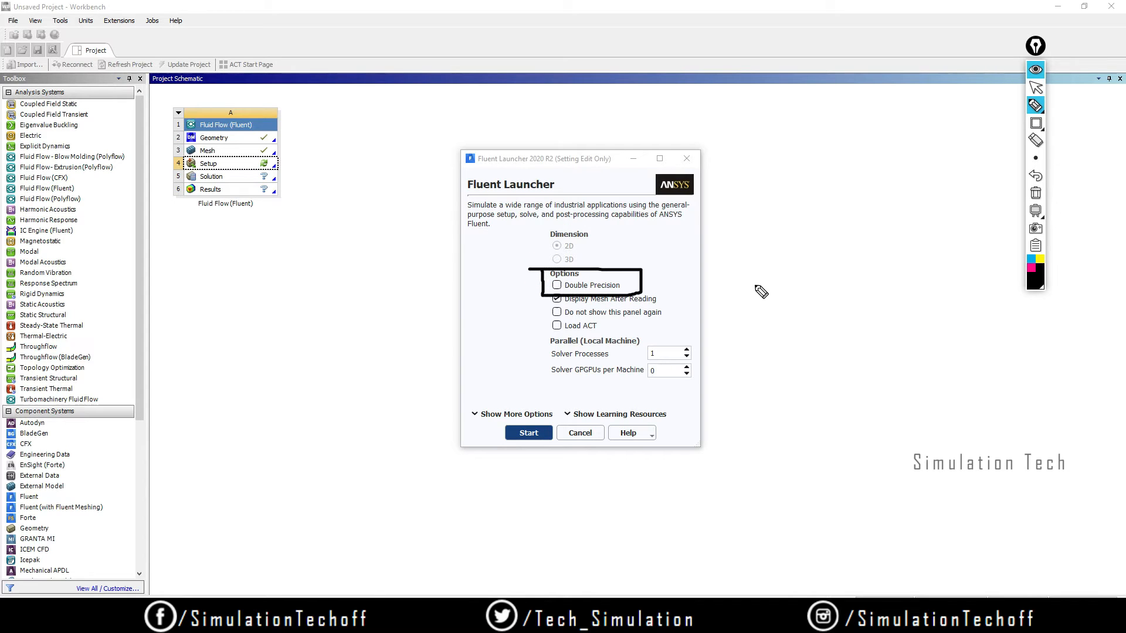
{"action": "left_click", "coordinate": [1036, 193]}
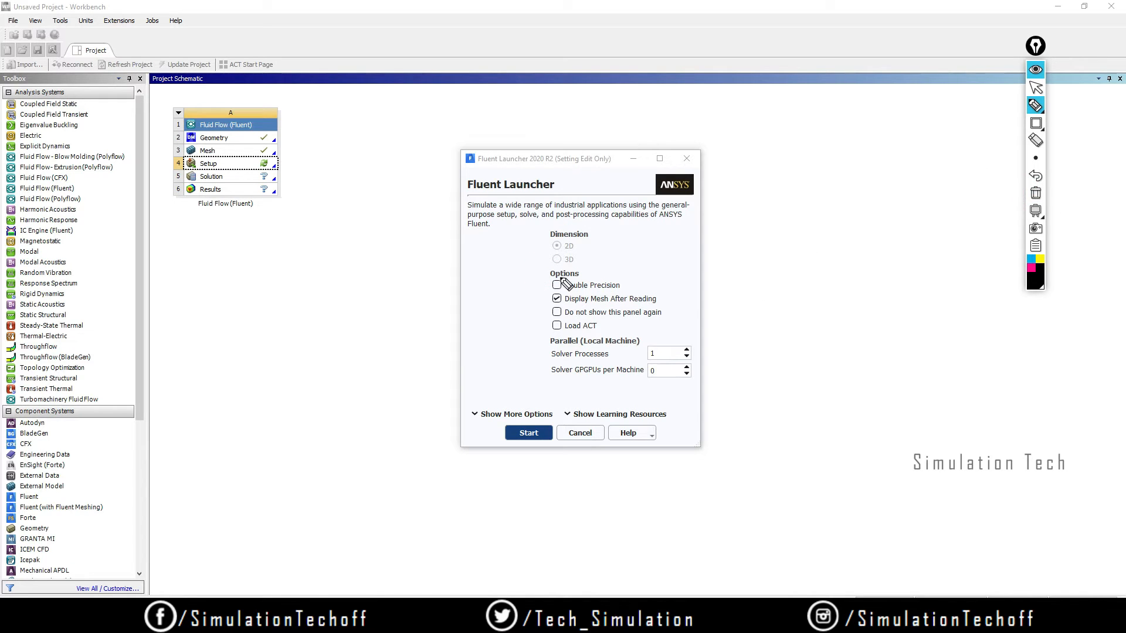
{"action": "left_click", "coordinate": [1035, 88]}
{"action": "left_click", "coordinate": [556, 285]}
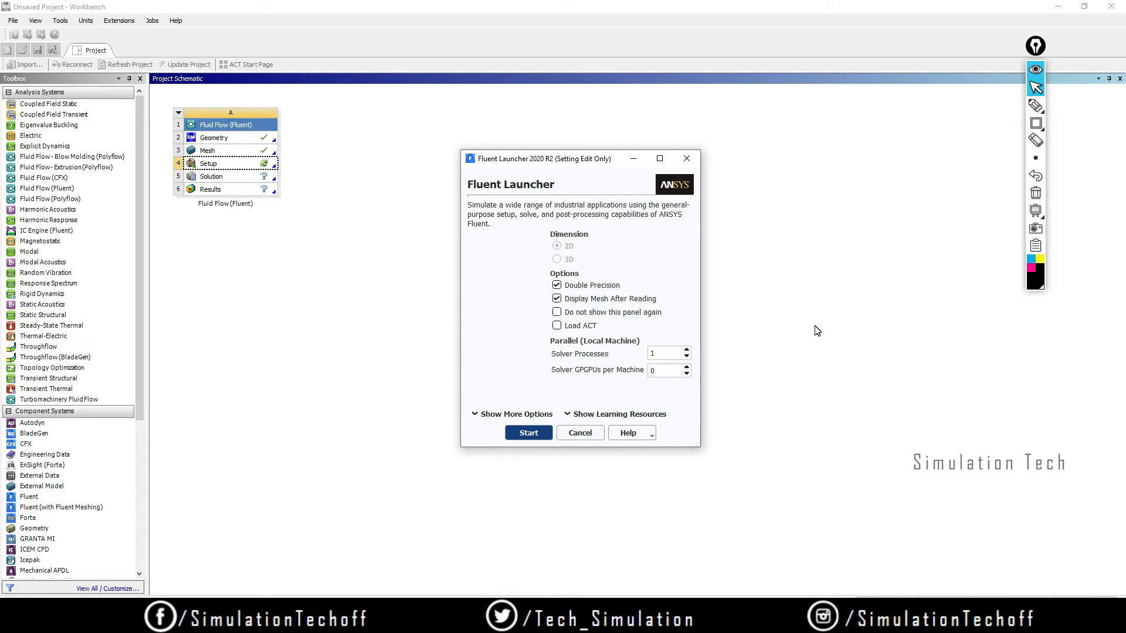
Sketch an upward arrow beside the launcher, clear the annotation, and start Fluent with the chosen options.
{"action": "left_click", "coordinate": [1035, 105]}
{"action": "mouse_move", "coordinate": [862, 244]}
{"action": "left_mouse_down"}
{"action": "mouse_move", "coordinate": [873, 231]}
{"action": "mouse_move", "coordinate": [884, 244]}
{"action": "mouse_move", "coordinate": [875, 302]}
{"action": "left_mouse_up"}
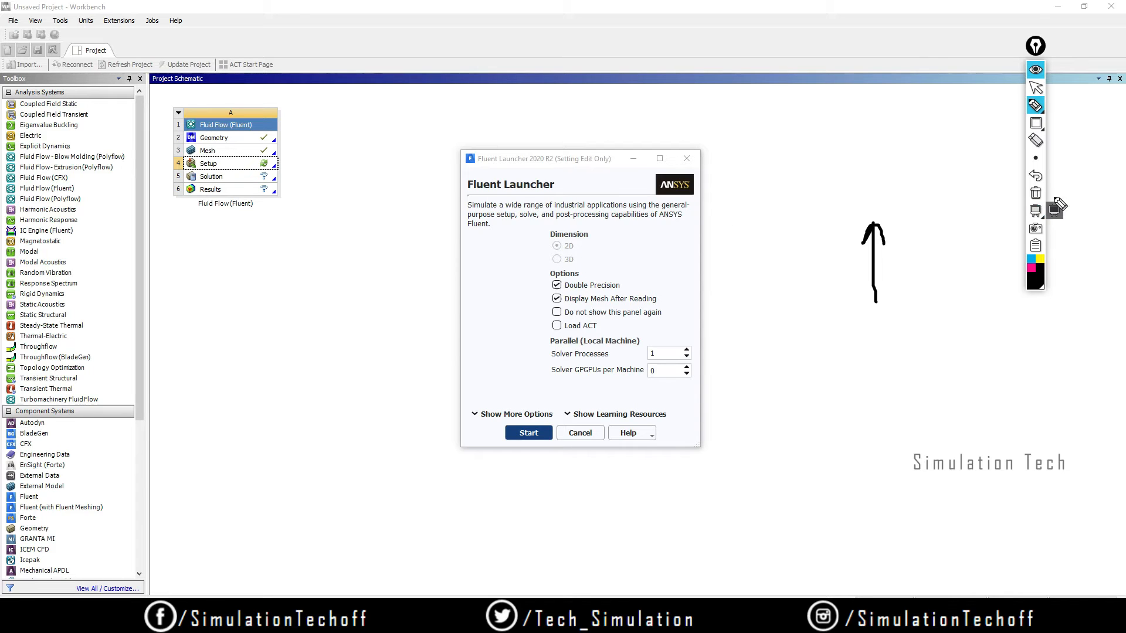
{"action": "left_click", "coordinate": [1036, 193]}
{"action": "left_click", "coordinate": [1035, 88]}
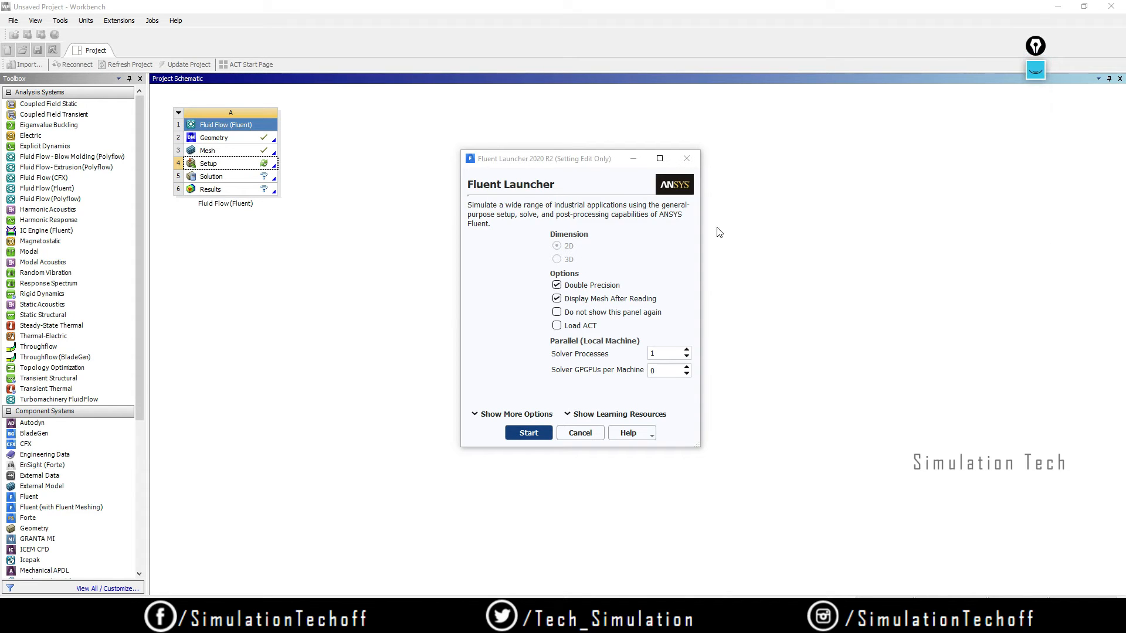
{"action": "left_click", "coordinate": [529, 432]}
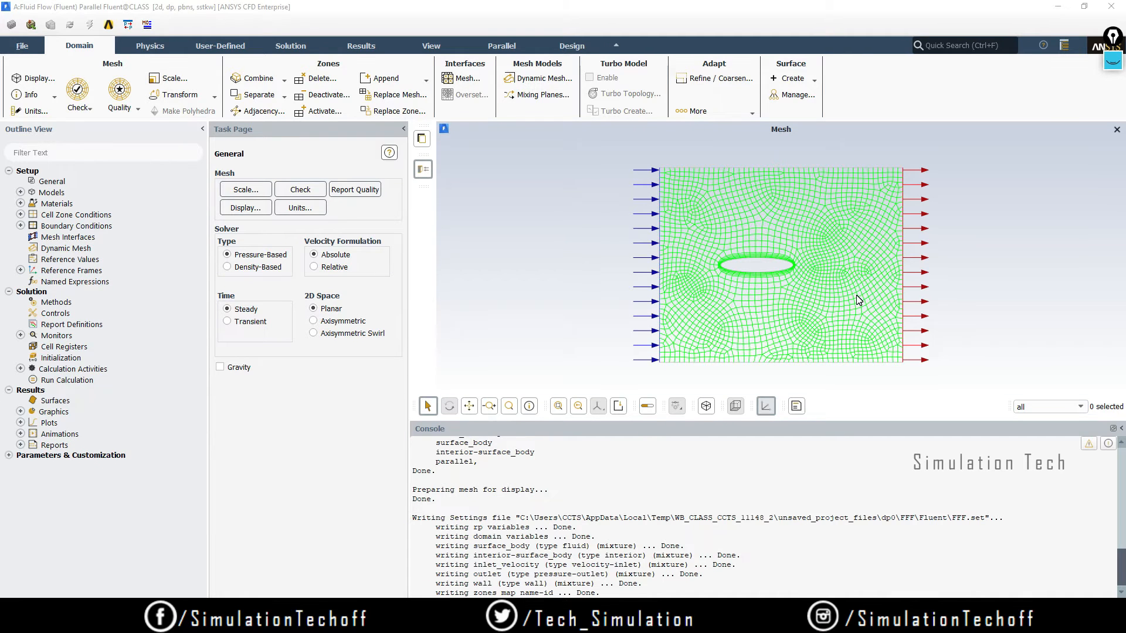
Move the annotation palette over the mesh view, outline the quick-access commands and the File menu with the pen, and clear each mark.
{"action": "left_click_drag", "start_coordinate": [1108, 36], "coordinate": [1039, 71]}
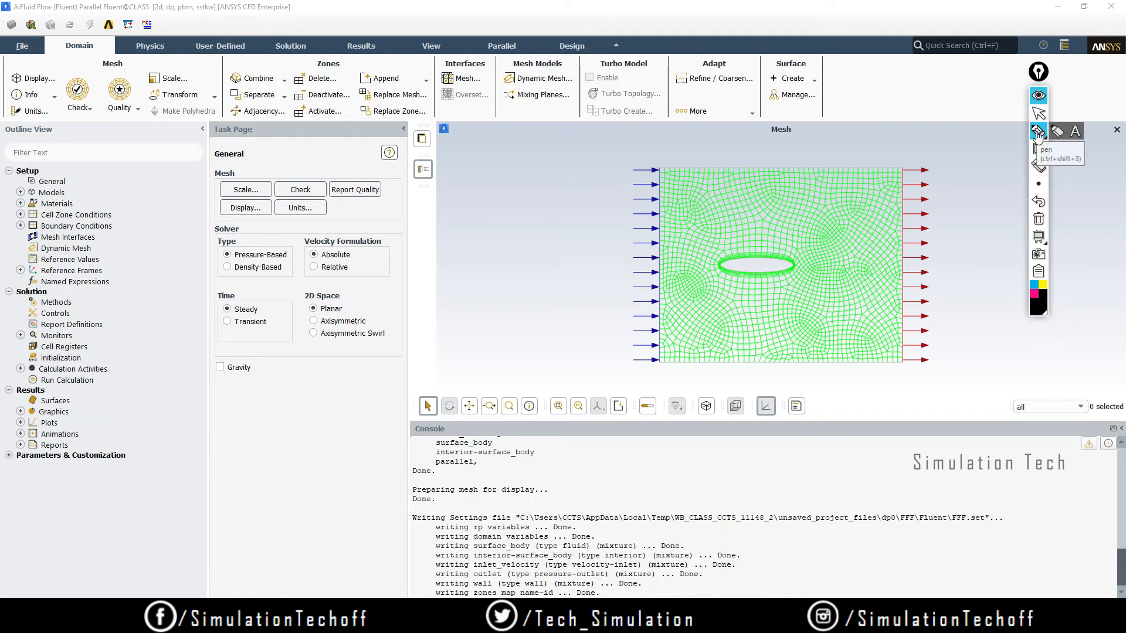
{"action": "left_click", "coordinate": [1058, 131]}
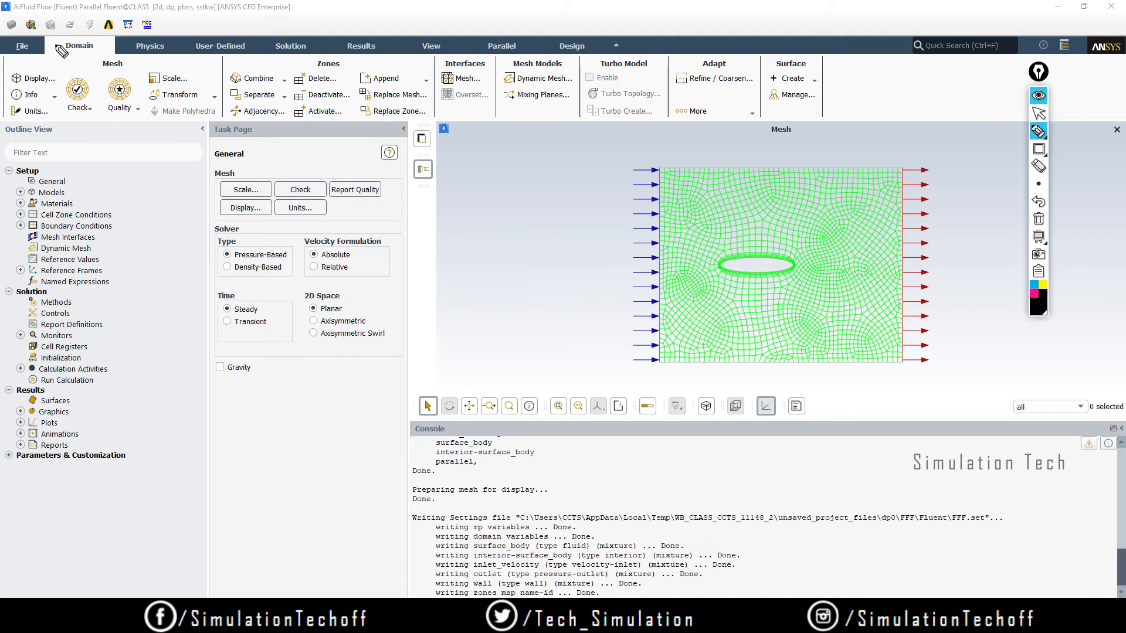
{"action": "mouse_move", "coordinate": [4, 14]}
{"action": "left_mouse_down"}
{"action": "mouse_move", "coordinate": [4, 34]}
{"action": "mouse_move", "coordinate": [111, 37]}
{"action": "mouse_move", "coordinate": [165, 18]}
{"action": "mouse_move", "coordinate": [15, 7]}
{"action": "left_mouse_up"}
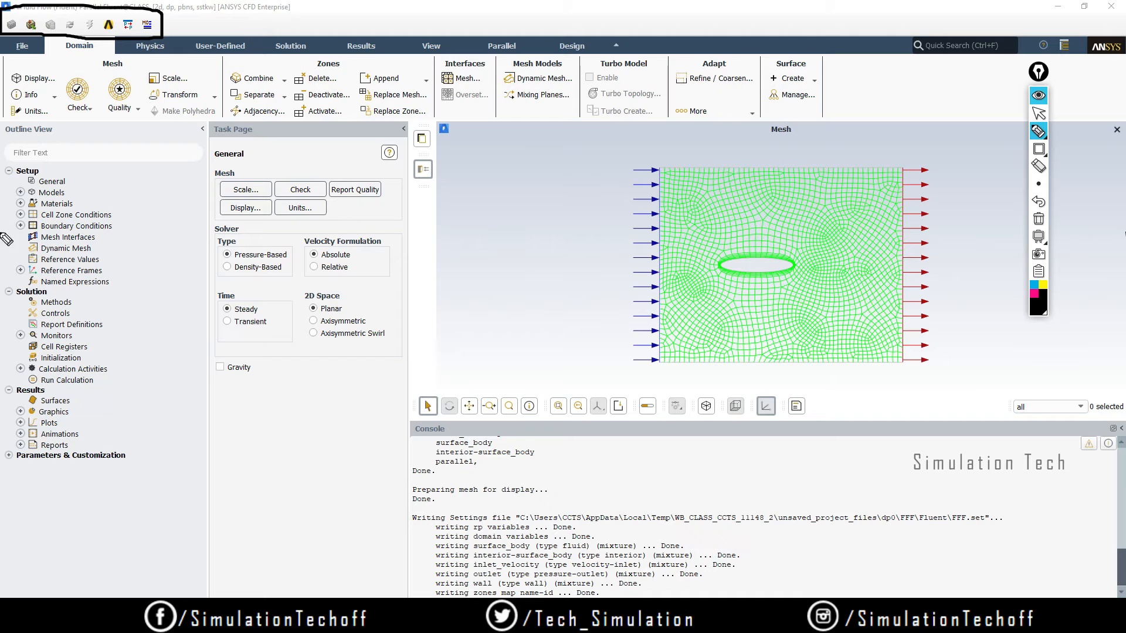
{"action": "left_click", "coordinate": [1039, 219]}
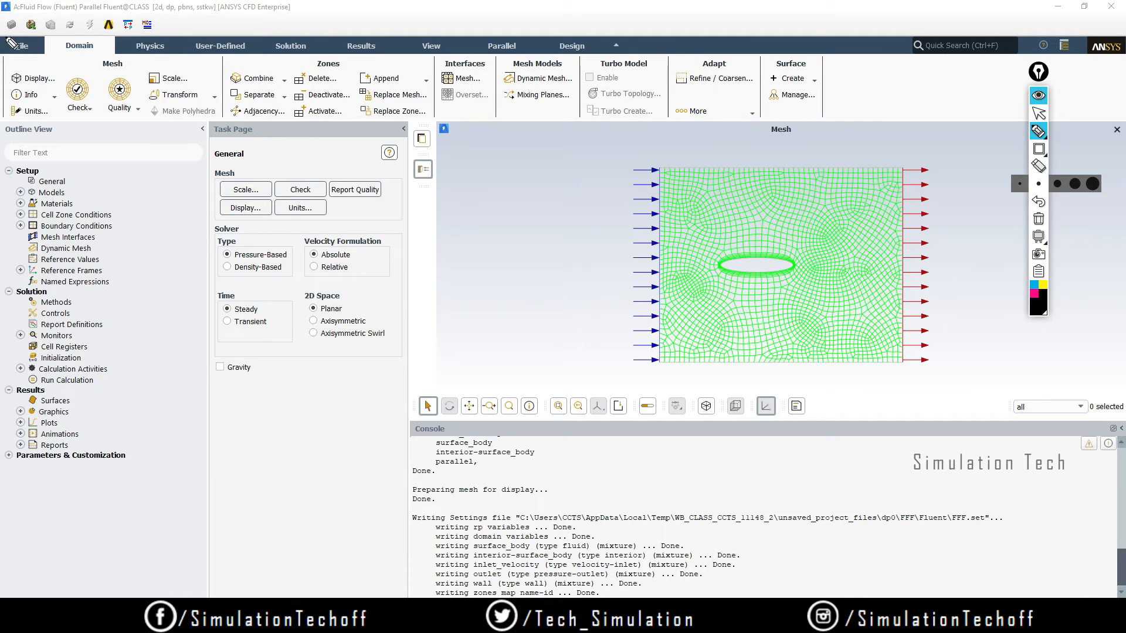
{"action": "mouse_move", "coordinate": [6, 37]}
{"action": "left_mouse_down"}
{"action": "mouse_move", "coordinate": [7, 57]}
{"action": "mouse_move", "coordinate": [46, 50]}
{"action": "mouse_move", "coordinate": [7, 37]}
{"action": "left_mouse_up"}
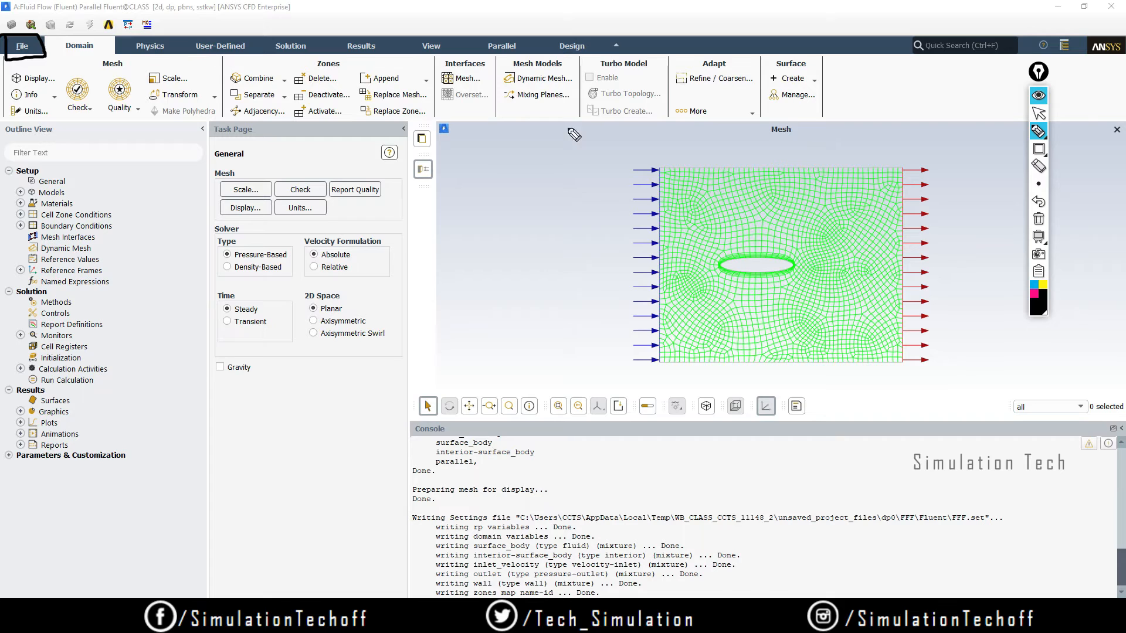
{"action": "left_click", "coordinate": [1038, 220]}
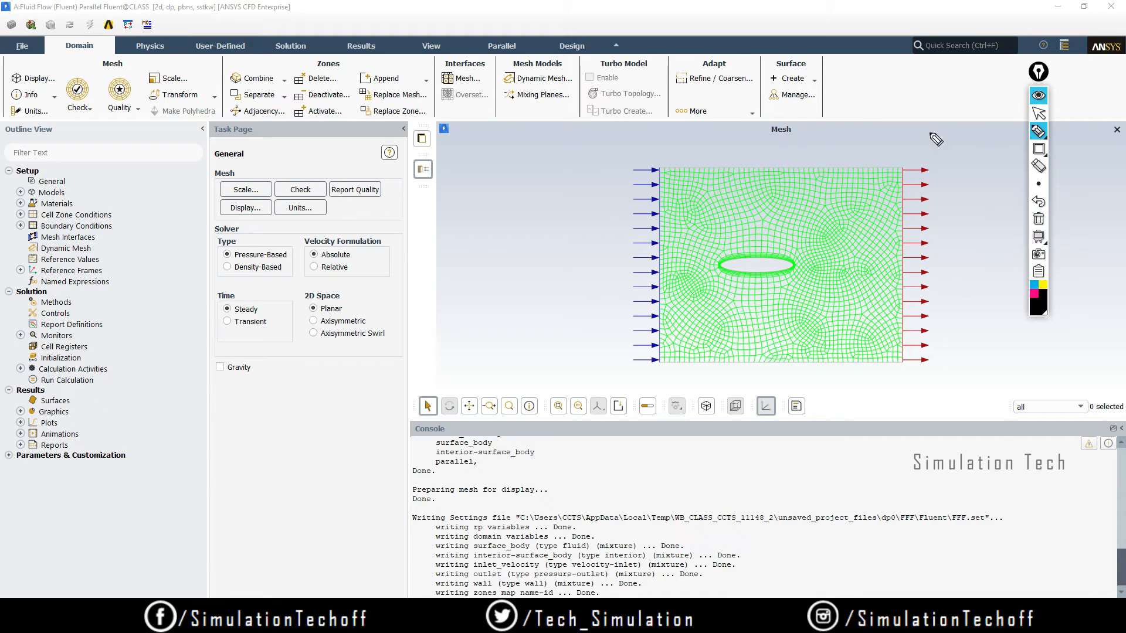
Leave the annotation pen and collapse Fluent's ribbon to enlarge the mesh view.
{"action": "left_click", "coordinate": [1037, 111]}
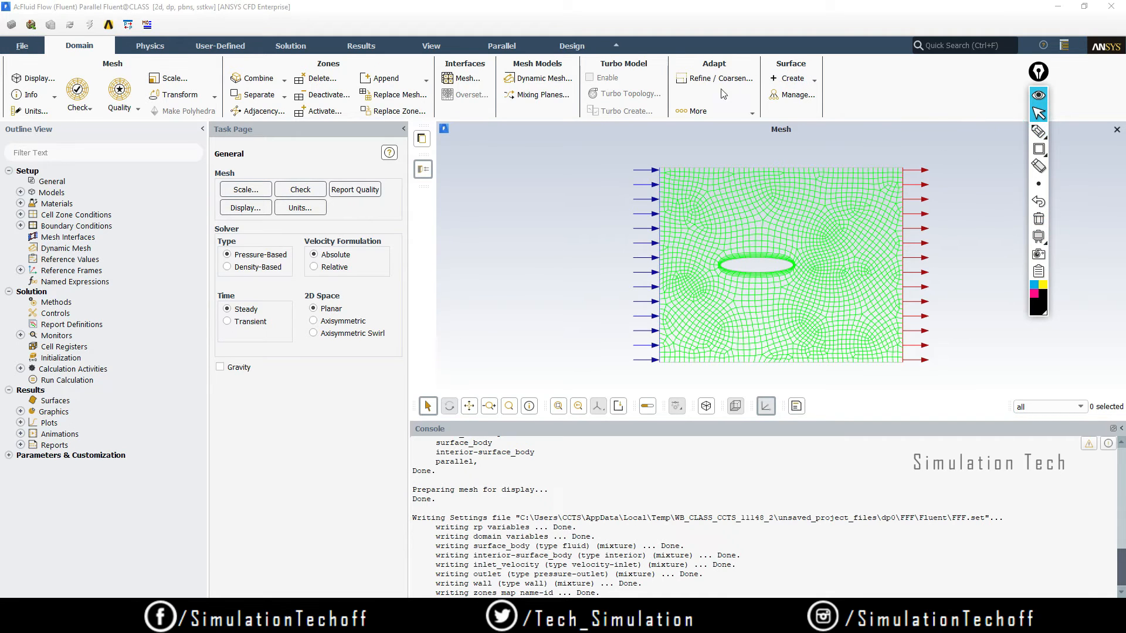
{"action": "left_click", "coordinate": [616, 46]}
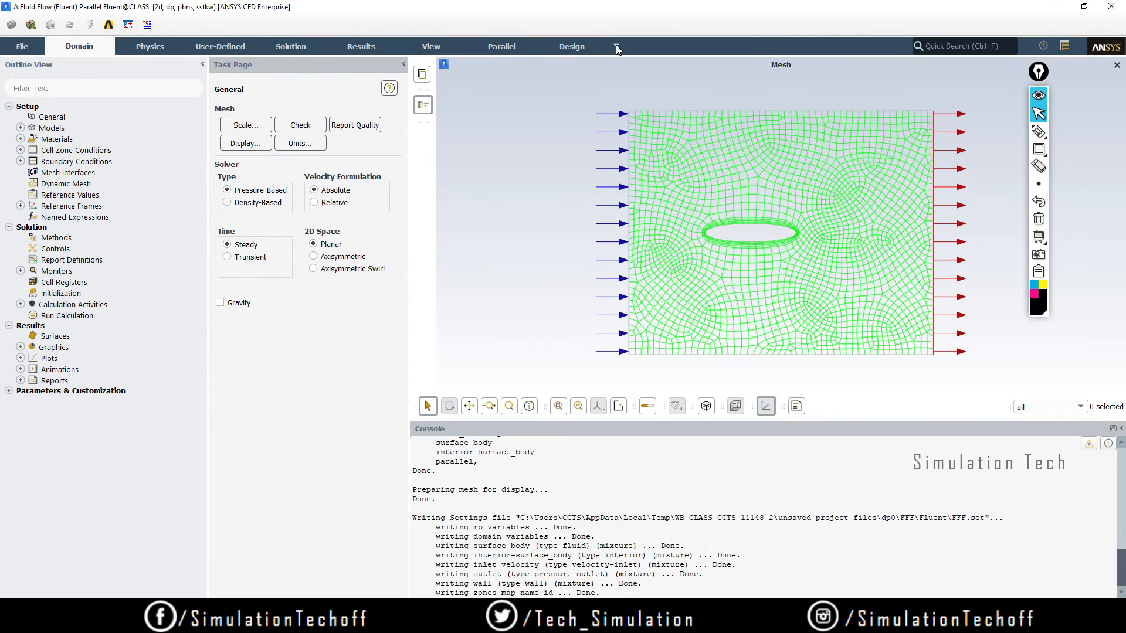
Draw annotation rectangles around the Outline View and Task Page headings, and clear them.
{"action": "left_click", "coordinate": [1038, 149]}
{"action": "left_click_drag", "start_coordinate": [1, 60], "coordinate": [74, 73]}
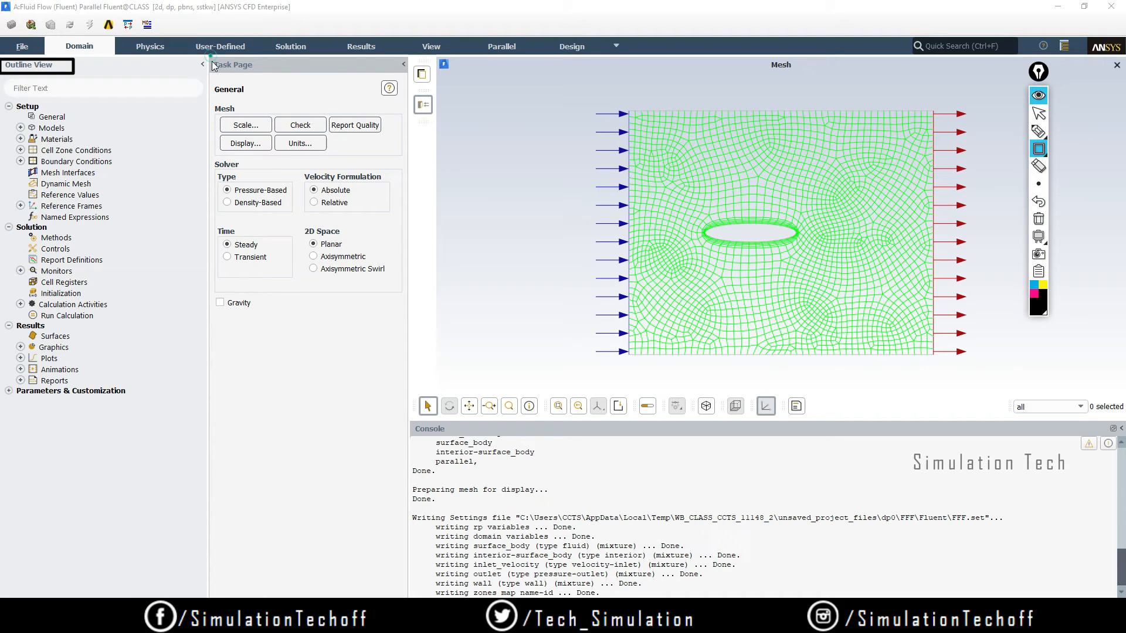
{"action": "left_click_drag", "start_coordinate": [211, 57], "coordinate": [273, 74]}
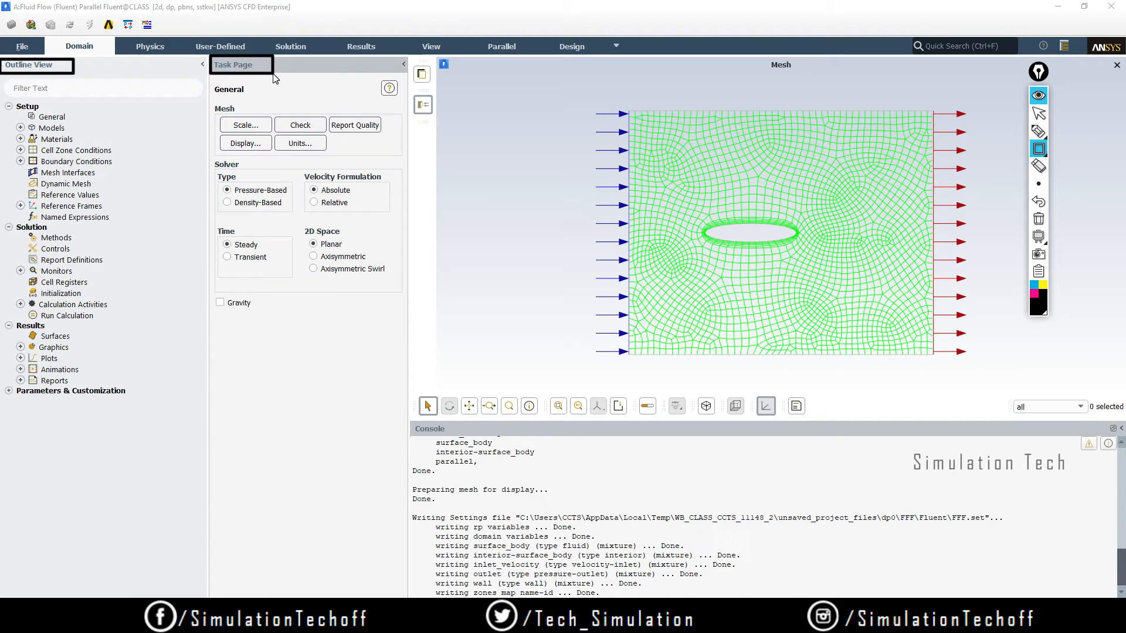
{"action": "left_click", "coordinate": [1039, 218]}
{"action": "left_click", "coordinate": [1038, 96]}
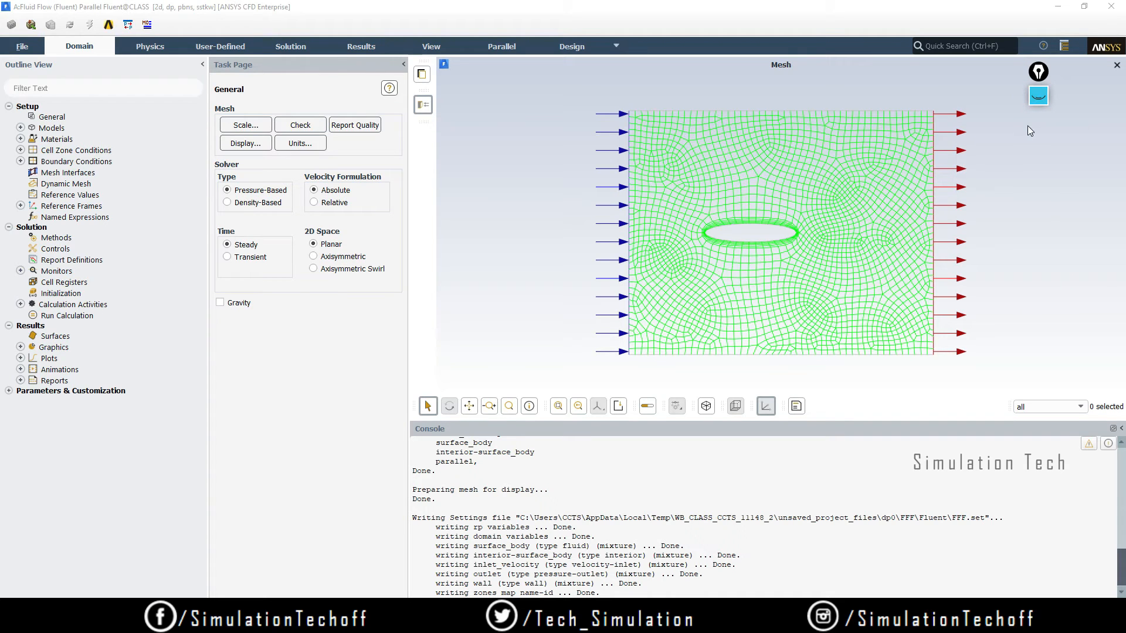
Sketch freehand brackets with arrows beside the Setup, Solution and Results groups of the outline tree.
{"action": "left_click", "coordinate": [1038, 96]}
{"action": "left_click", "coordinate": [1038, 131]}
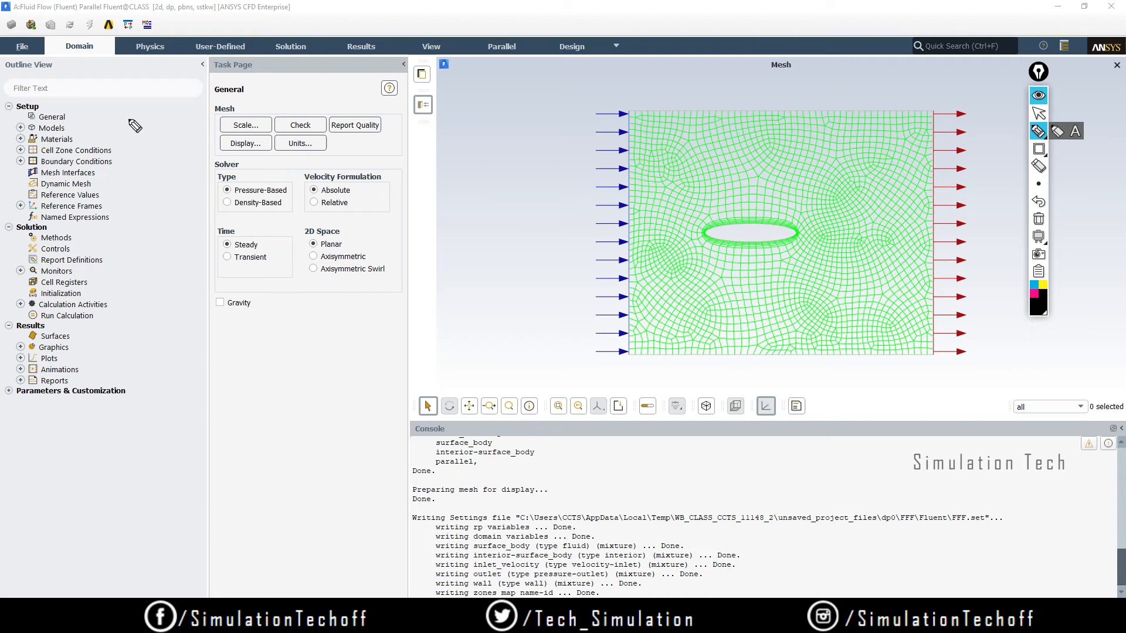
{"action": "mouse_move", "coordinate": [130, 110]}
{"action": "left_mouse_down"}
{"action": "mouse_move", "coordinate": [155, 112]}
{"action": "mouse_move", "coordinate": [147, 217]}
{"action": "mouse_move", "coordinate": [132, 223]}
{"action": "left_mouse_up"}
{"action": "mouse_move", "coordinate": [154, 169]}
{"action": "left_mouse_down"}
{"action": "mouse_move", "coordinate": [176, 168]}
{"action": "mouse_move", "coordinate": [170, 184]}
{"action": "left_mouse_up"}
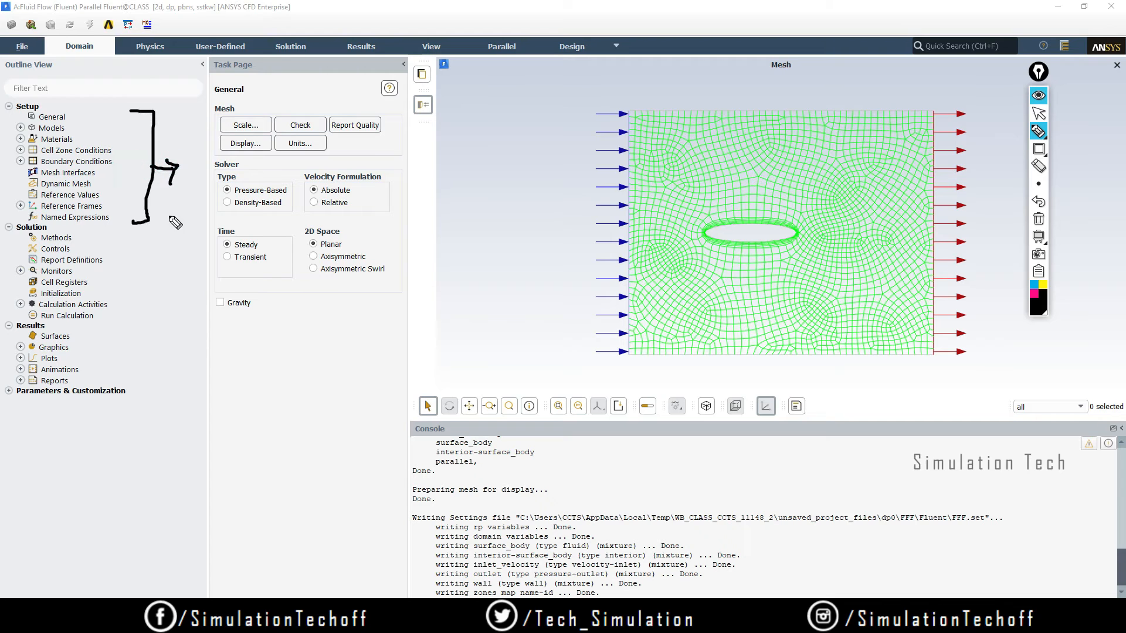
{"action": "left_click", "coordinate": [131, 222]}
{"action": "mouse_move", "coordinate": [147, 228]}
{"action": "left_mouse_down"}
{"action": "mouse_move", "coordinate": [146, 317]}
{"action": "mouse_move", "coordinate": [130, 322]}
{"action": "left_mouse_up"}
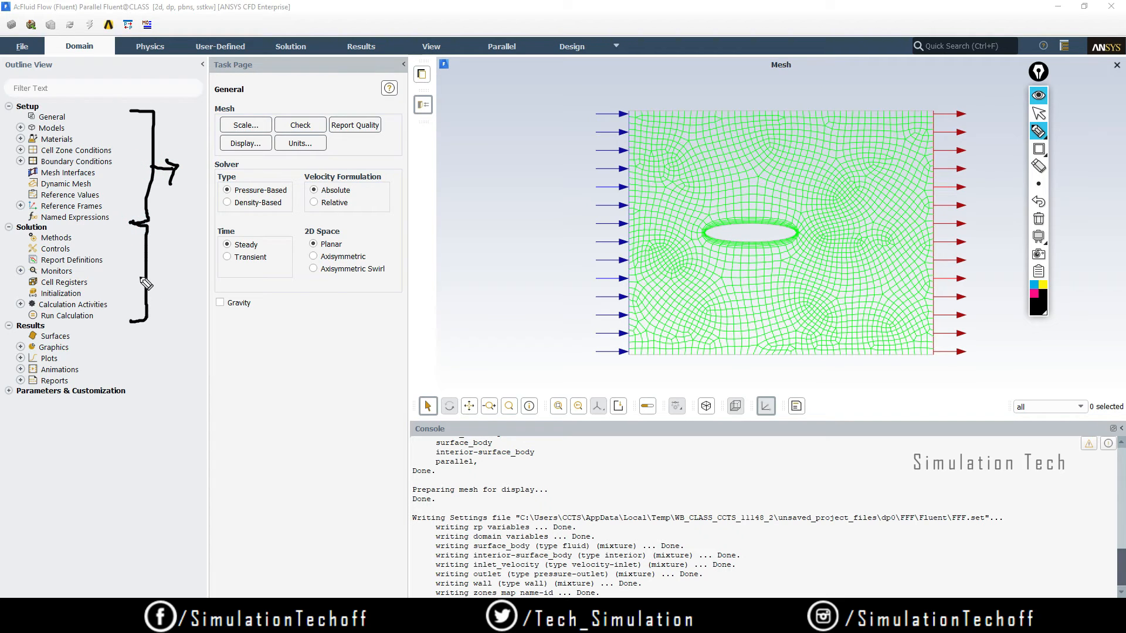
{"action": "left_click_drag", "start_coordinate": [146, 273], "coordinate": [158, 273]}
{"action": "mouse_move", "coordinate": [129, 323]}
{"action": "left_mouse_down"}
{"action": "mouse_move", "coordinate": [148, 382]}
{"action": "mouse_move", "coordinate": [114, 405]}
{"action": "mouse_move", "coordinate": [166, 371]}
{"action": "mouse_move", "coordinate": [156, 382]}
{"action": "left_mouse_up"}
{"action": "left_click_drag", "start_coordinate": [159, 271], "coordinate": [164, 287]}
{"action": "key", "text": "ctrl+z"}
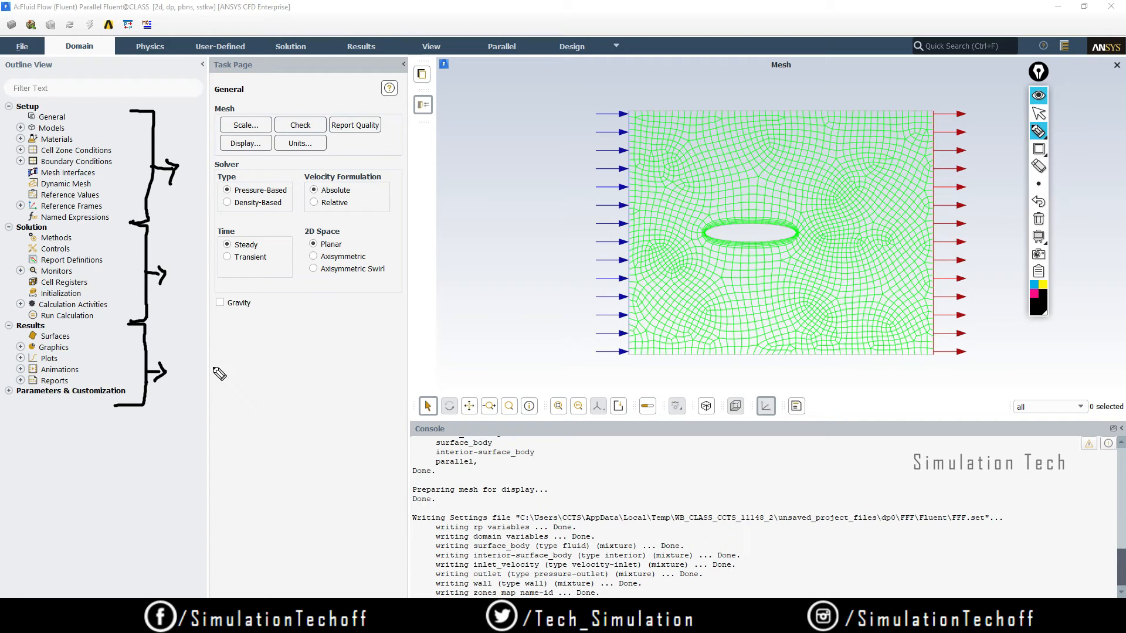
Mark the Setup, Solution and Results headings with ticks, clear all annotations and hide the annotation tools.
{"action": "left_click_drag", "start_coordinate": [51, 105], "coordinate": [66, 96]}
{"action": "left_click_drag", "start_coordinate": [61, 223], "coordinate": [75, 216]}
{"action": "left_click_drag", "start_coordinate": [57, 322], "coordinate": [67, 315]}
{"action": "left_click", "coordinate": [1038, 218]}
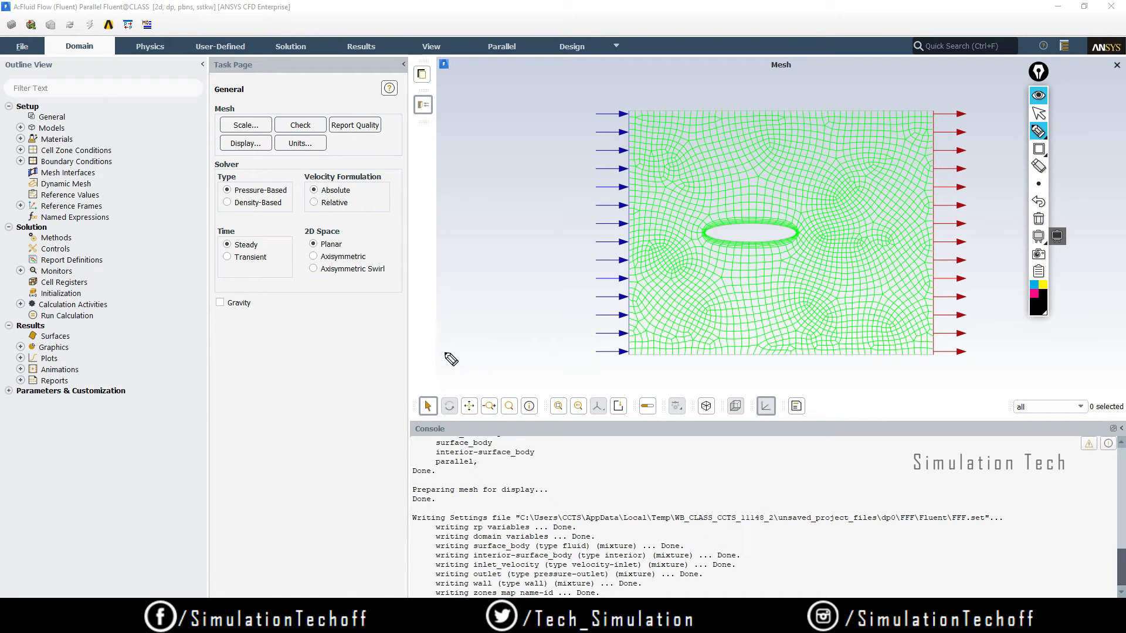
{"action": "left_click", "coordinate": [1038, 131]}
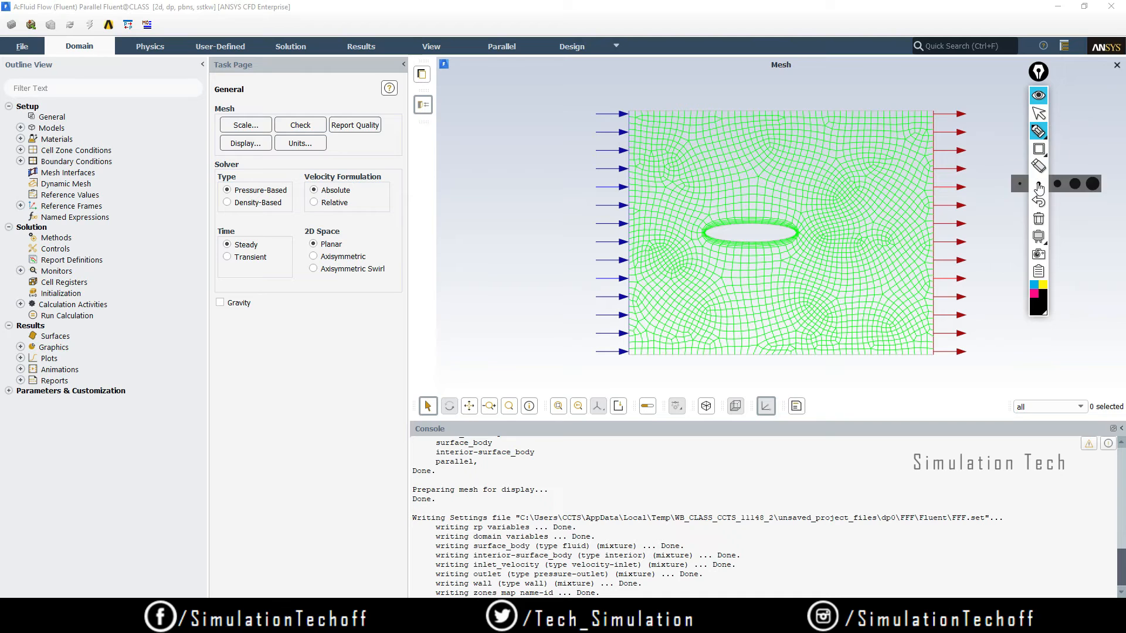
{"action": "mouse_move", "coordinate": [1040, 154]}
{"action": "left_click", "coordinate": [1039, 72]}
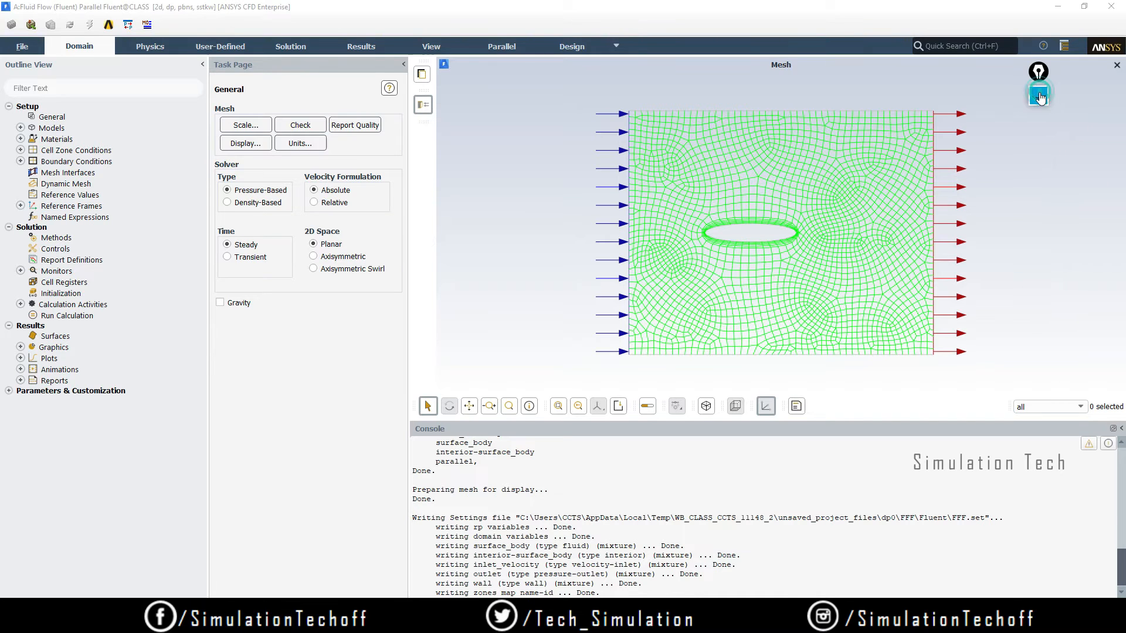
View the General and Models task pages, and return to the General settings.
{"action": "left_click", "coordinate": [56, 118]}
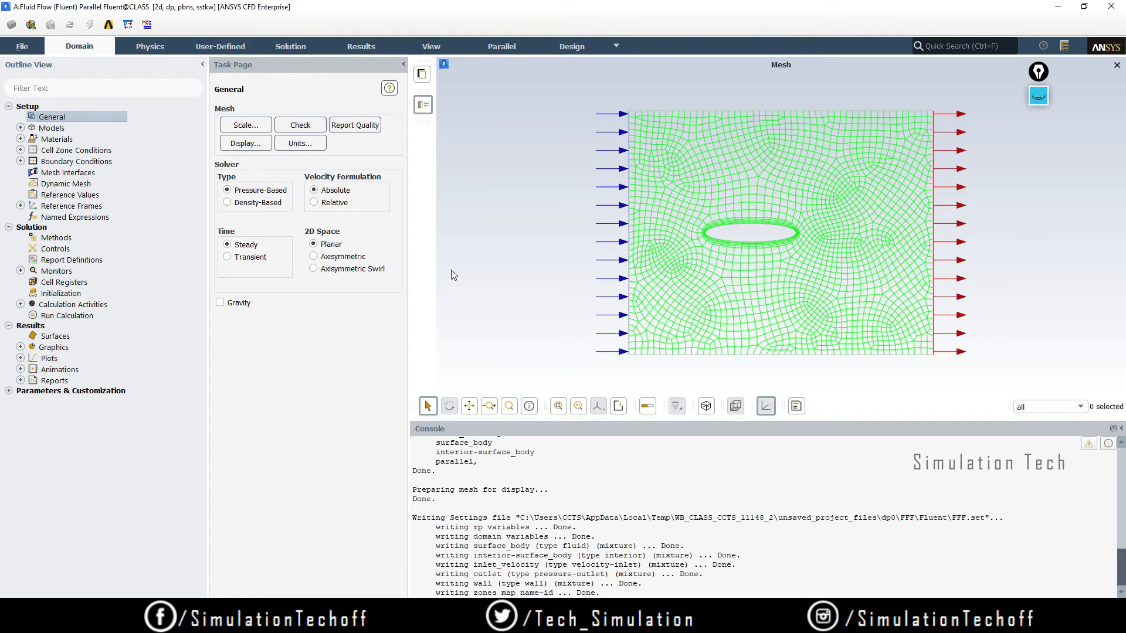
{"action": "left_click", "coordinate": [50, 128]}
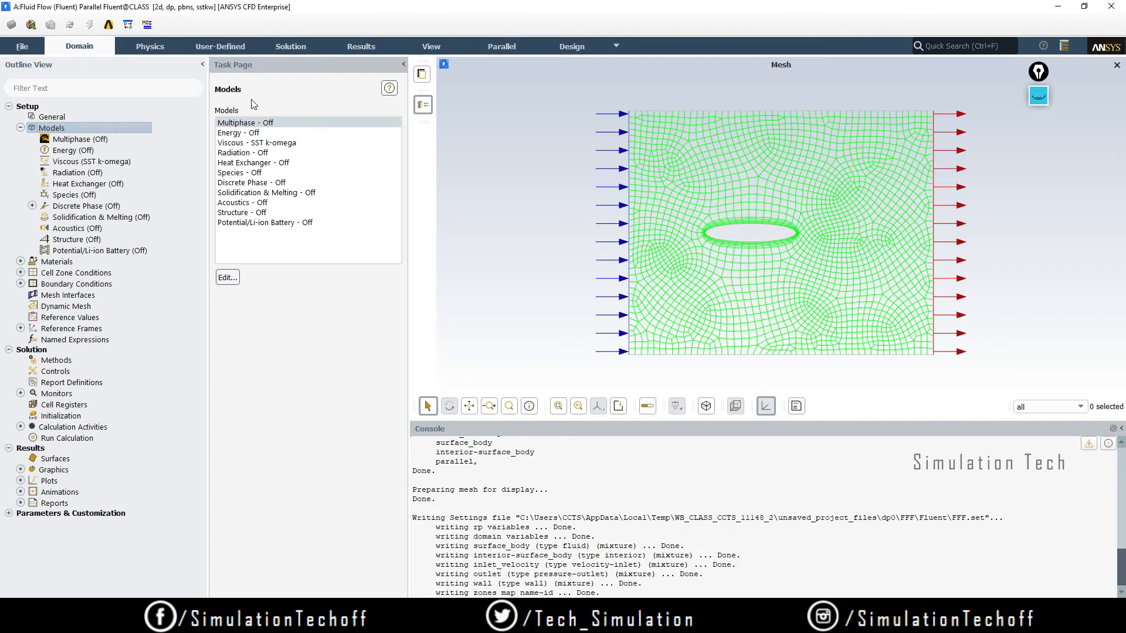
{"action": "left_click", "coordinate": [66, 116]}
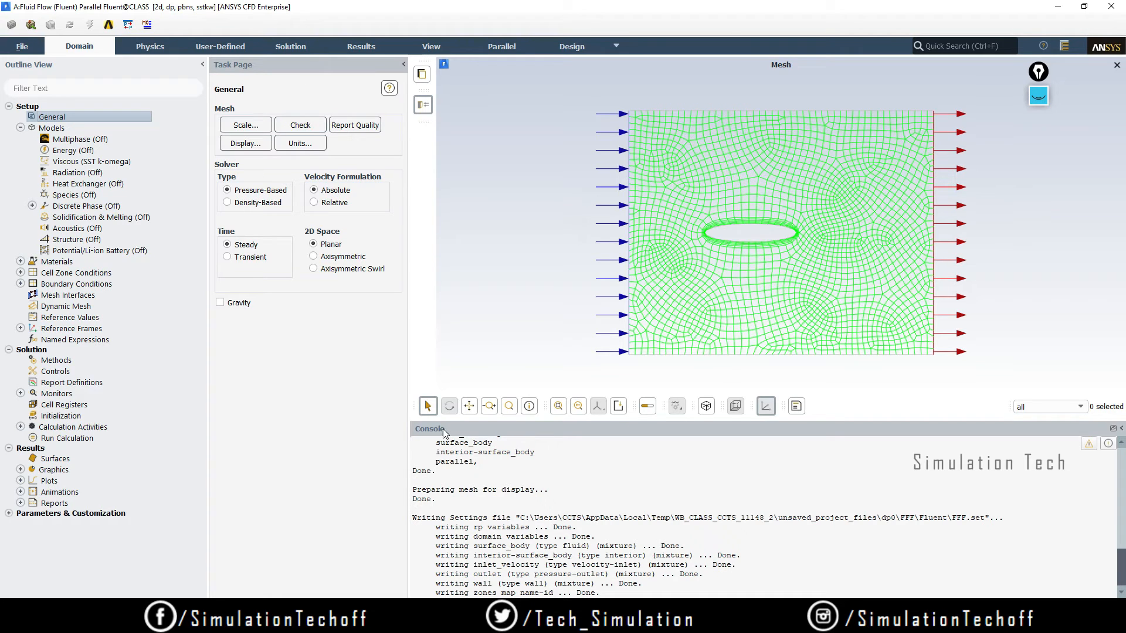
Examine the console log for the mesh reading, building and settings-file writing messages.
{"action": "scroll", "coordinate": [625, 526], "scroll_direction": "up", "scroll_amount": 5}
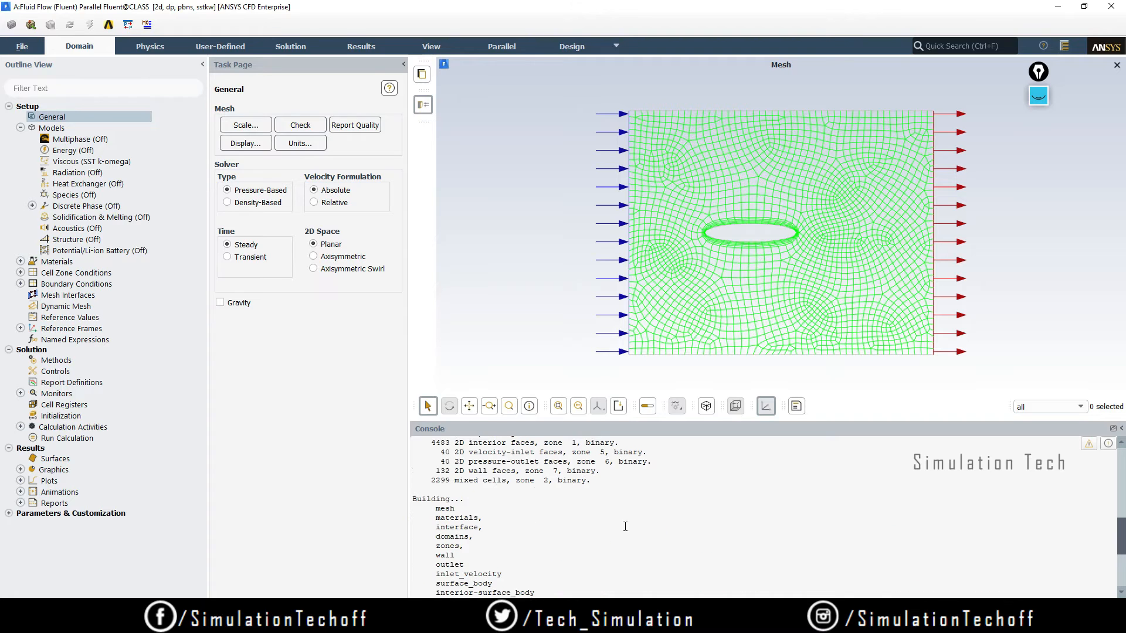
{"action": "scroll", "coordinate": [604, 517], "scroll_direction": "up", "scroll_amount": 4}
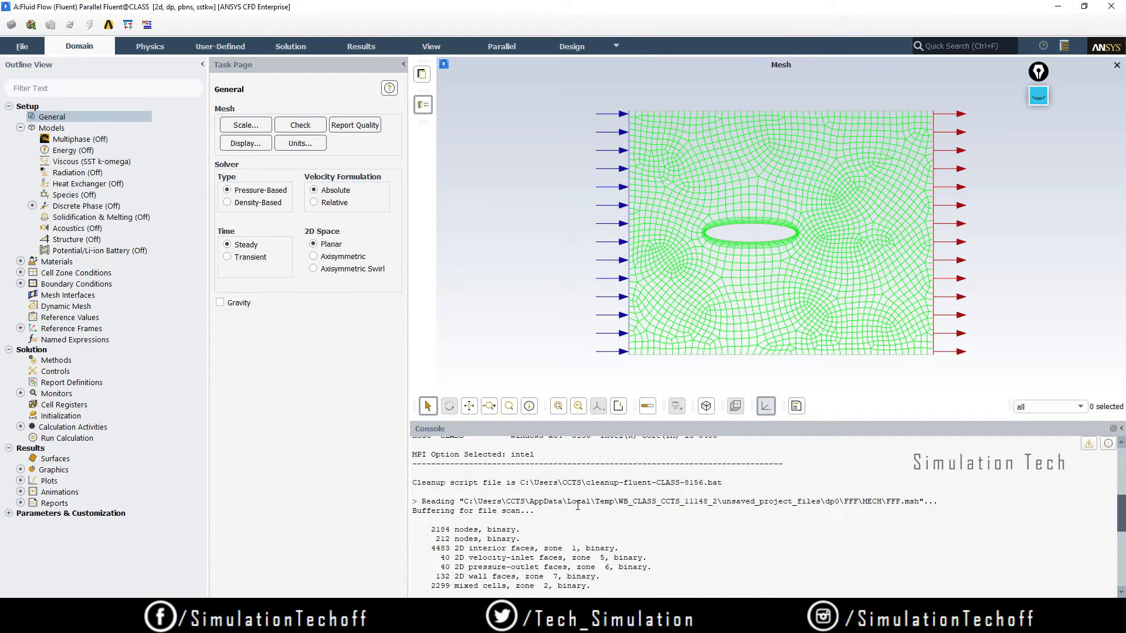
{"action": "scroll", "coordinate": [577, 505], "scroll_direction": "down", "scroll_amount": 6}
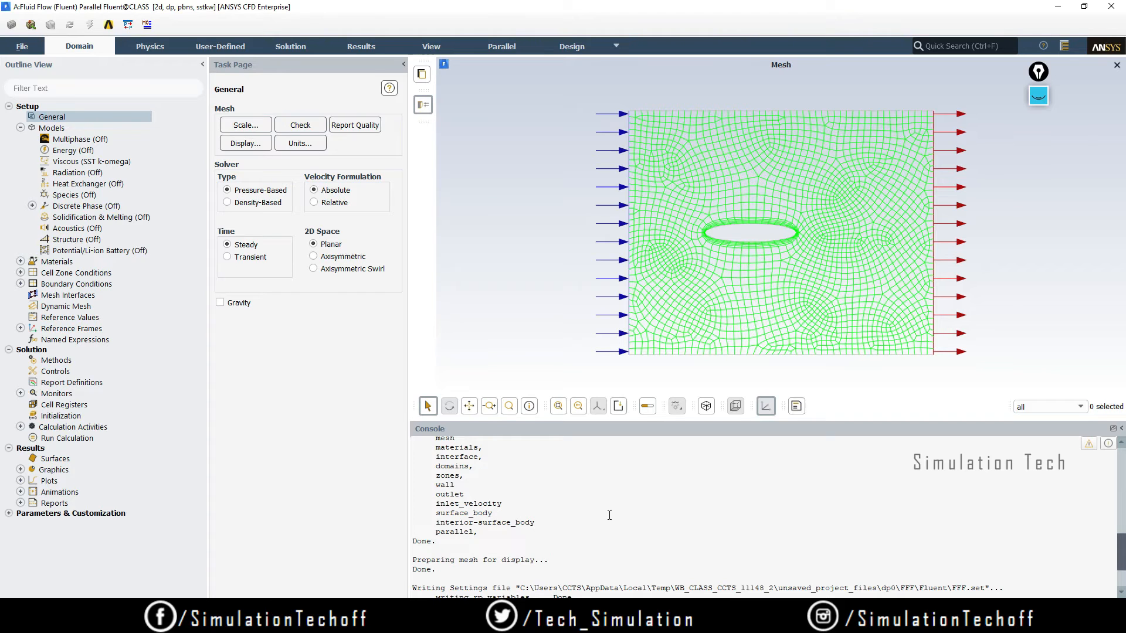
{"action": "scroll", "coordinate": [609, 529], "scroll_direction": "down", "scroll_amount": 3}
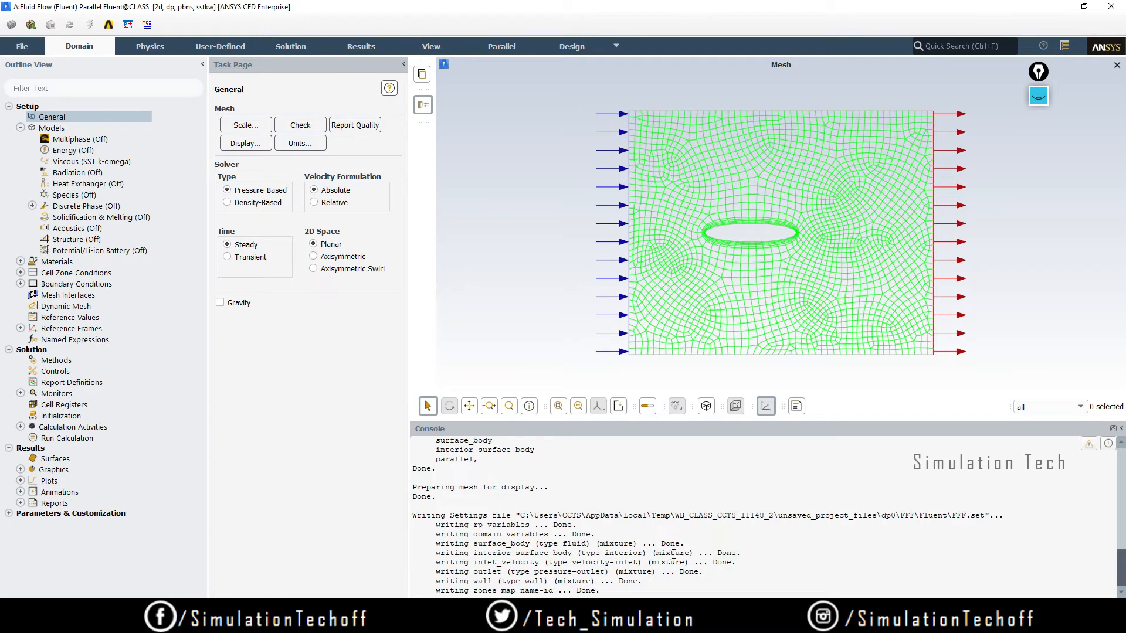
{"action": "left_click", "coordinate": [613, 589]}
Run the mesh check and review the domain extents, volume and face area statistics in the console.
{"action": "left_click", "coordinate": [303, 129]}
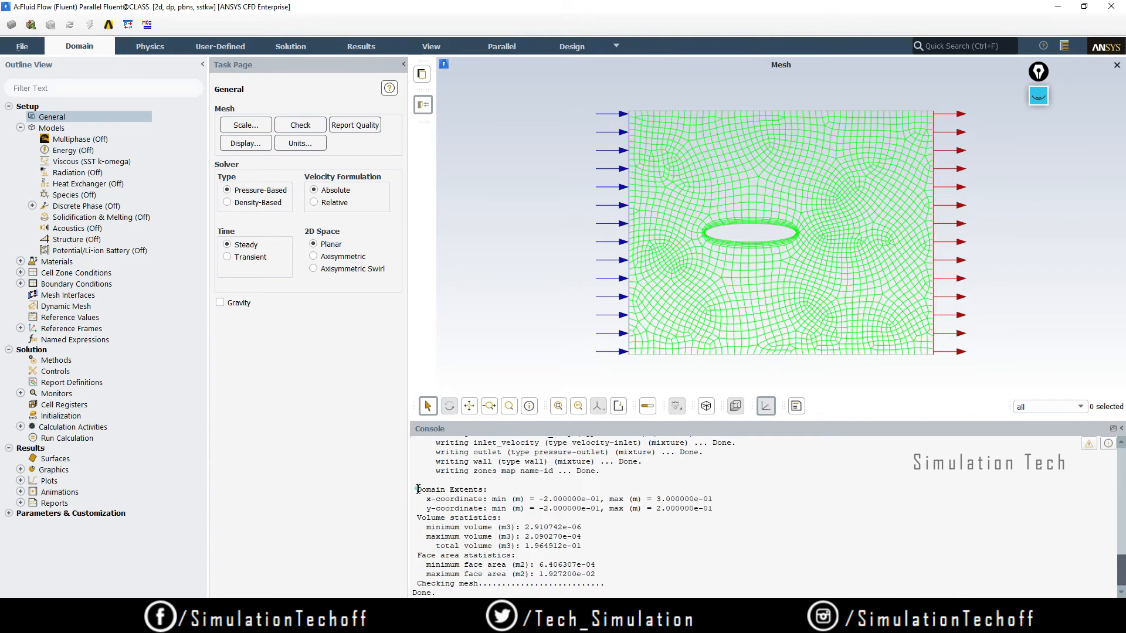
{"action": "left_click_drag", "start_coordinate": [429, 499], "coordinate": [675, 592]}
{"action": "left_click", "coordinate": [675, 588]}
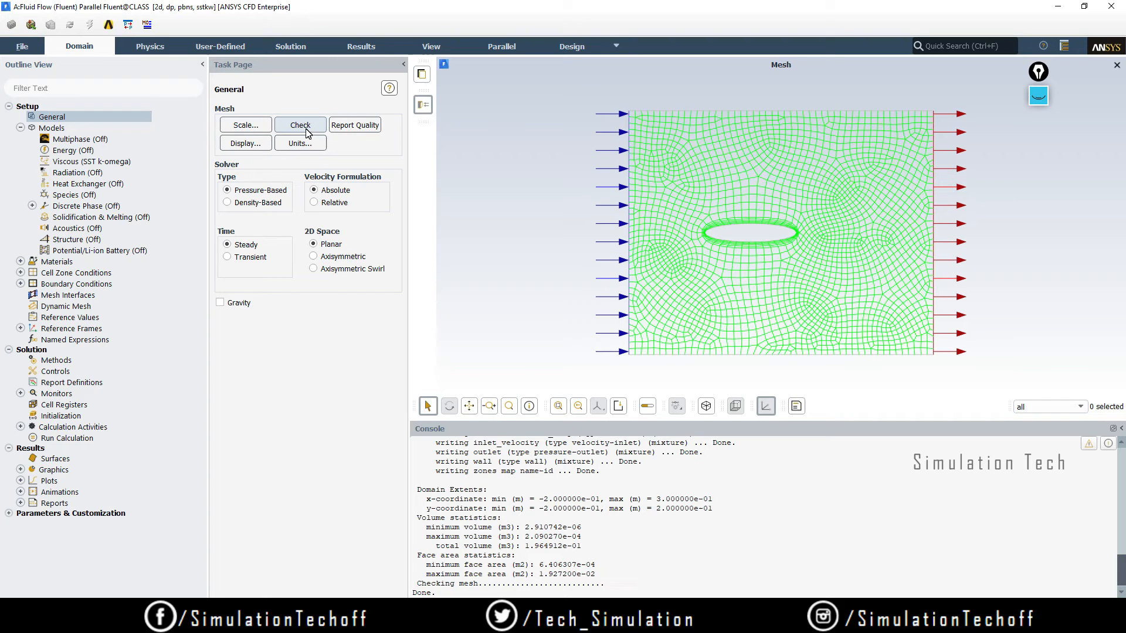
{"action": "left_click_drag", "start_coordinate": [1040, 81], "coordinate": [1091, 343]}
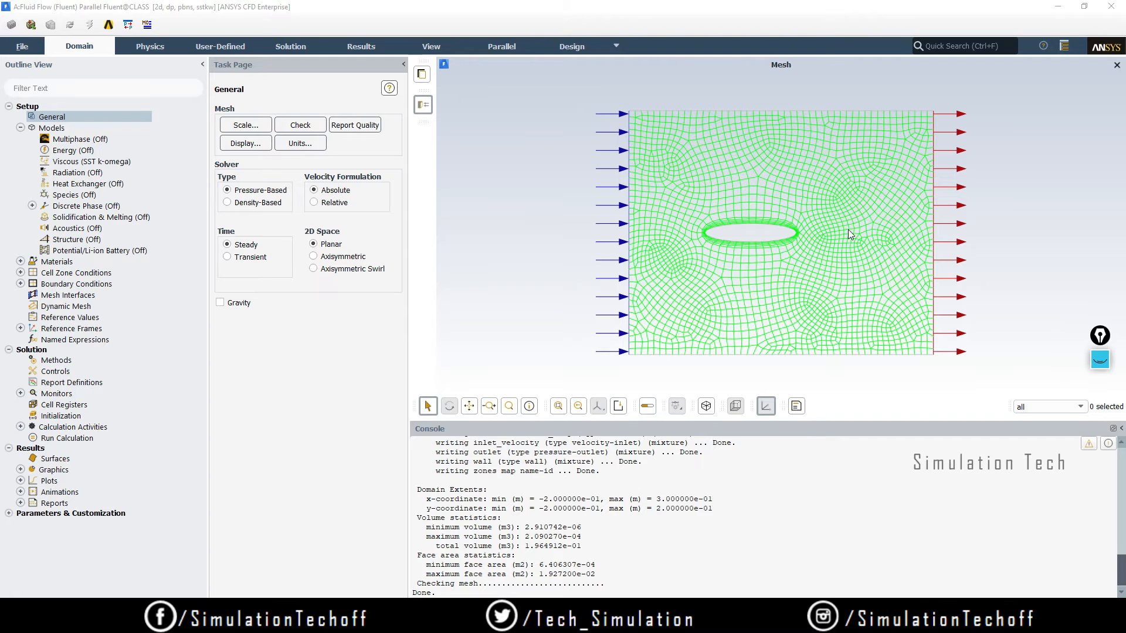
{"action": "left_click", "coordinate": [756, 229]}
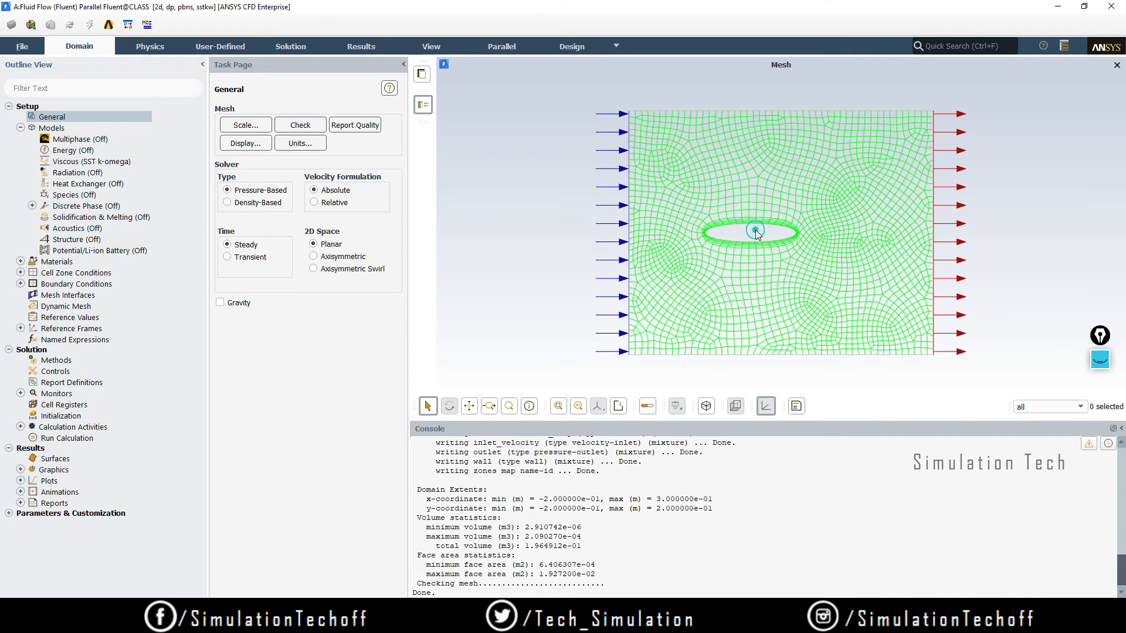
{"action": "scroll", "coordinate": [756, 230], "scroll_direction": "up", "scroll_amount": 2}
{"action": "scroll", "coordinate": [755, 231], "scroll_direction": "down", "scroll_amount": 2}
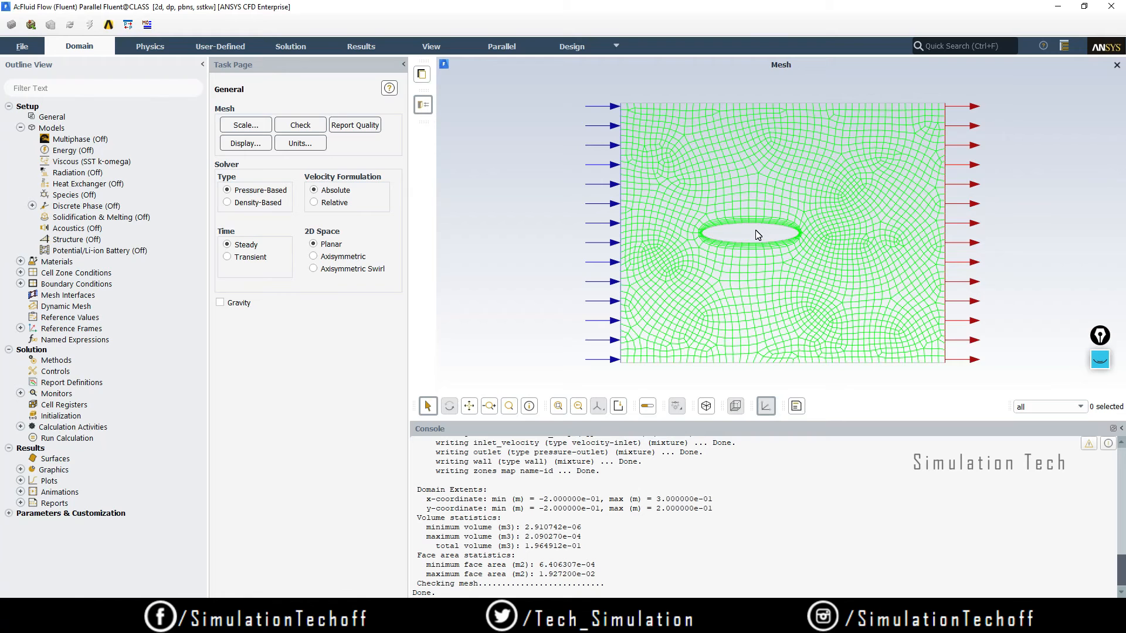
{"action": "scroll", "coordinate": [758, 234], "scroll_direction": "down", "scroll_amount": 1}
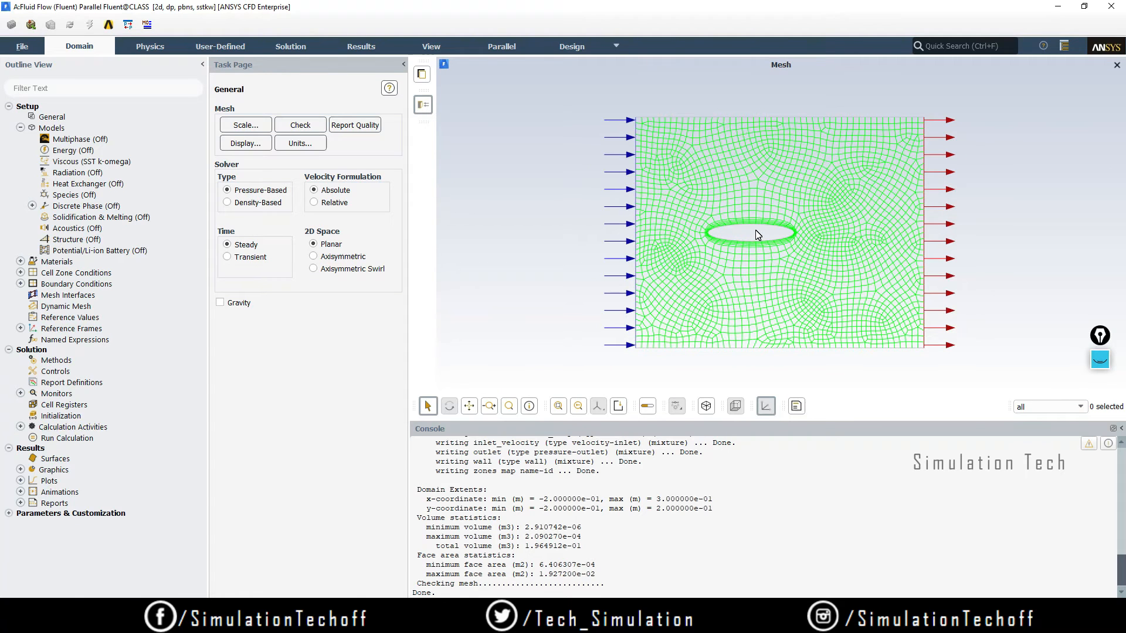
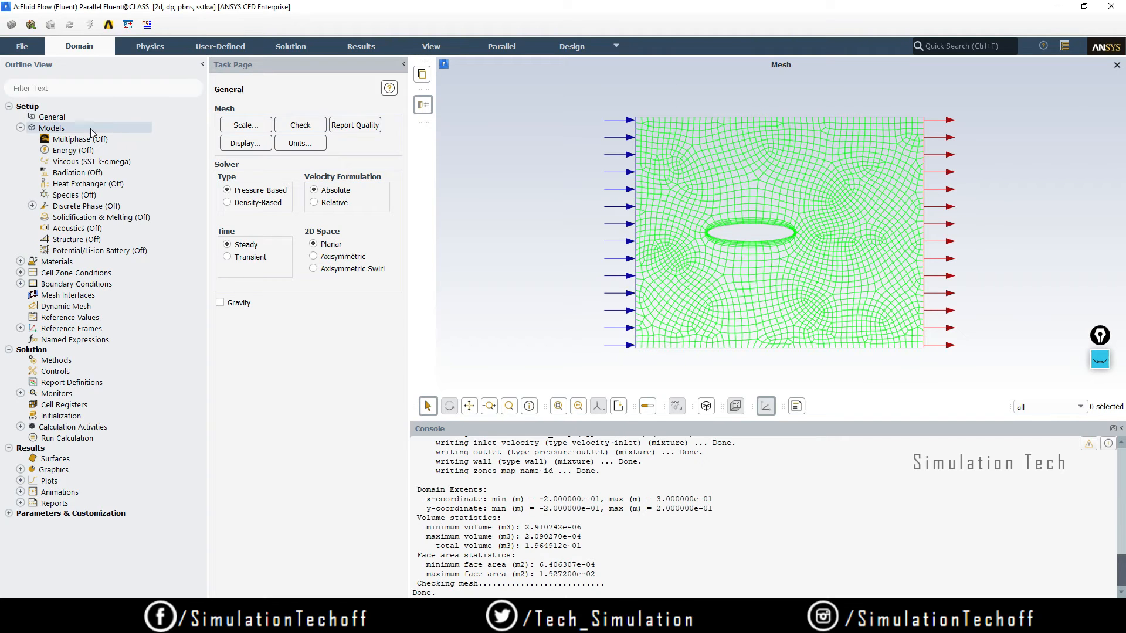
Open the Viscous model settings from the Models page and choose the Laminar model.
{"action": "double_click", "coordinate": [73, 130]}
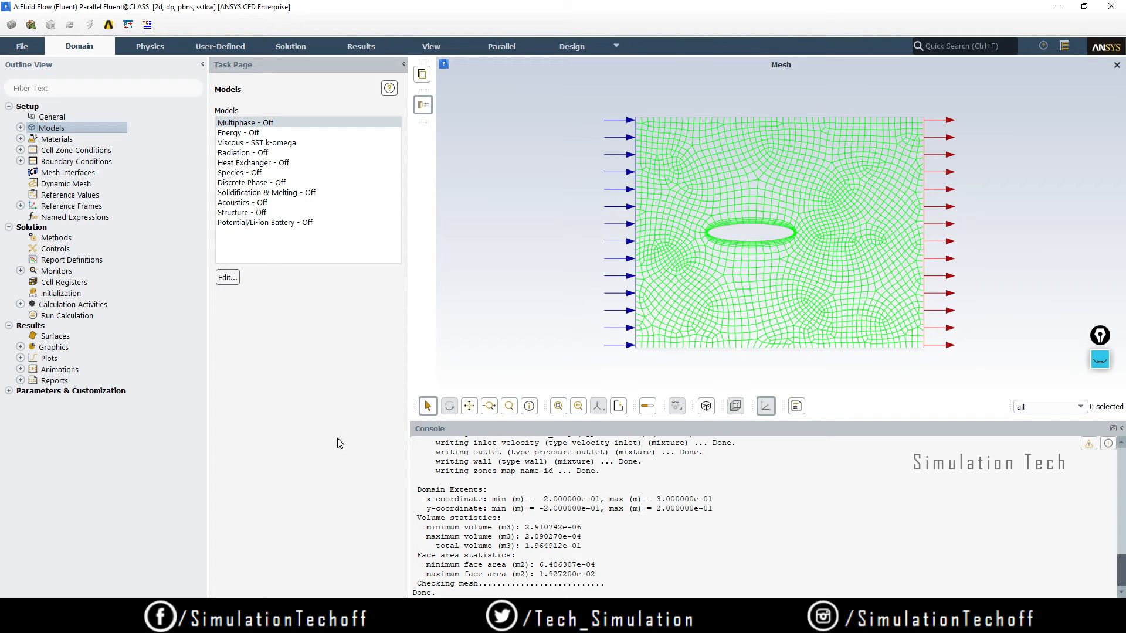
{"action": "double_click", "coordinate": [234, 145]}
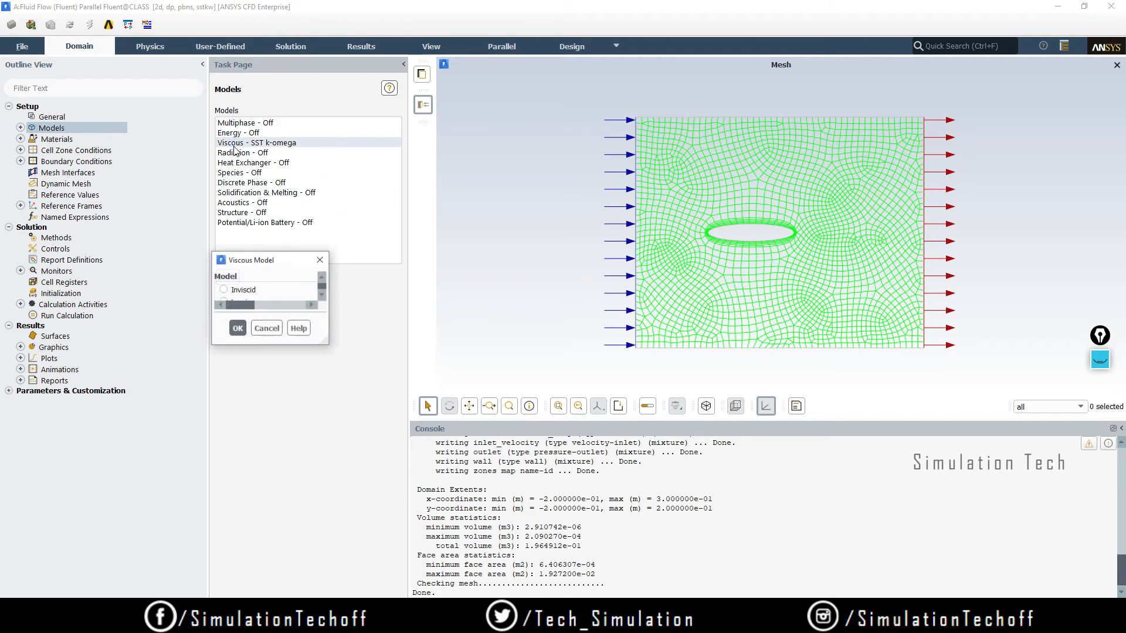
{"action": "left_click_drag", "start_coordinate": [527, 120], "coordinate": [357, 123]}
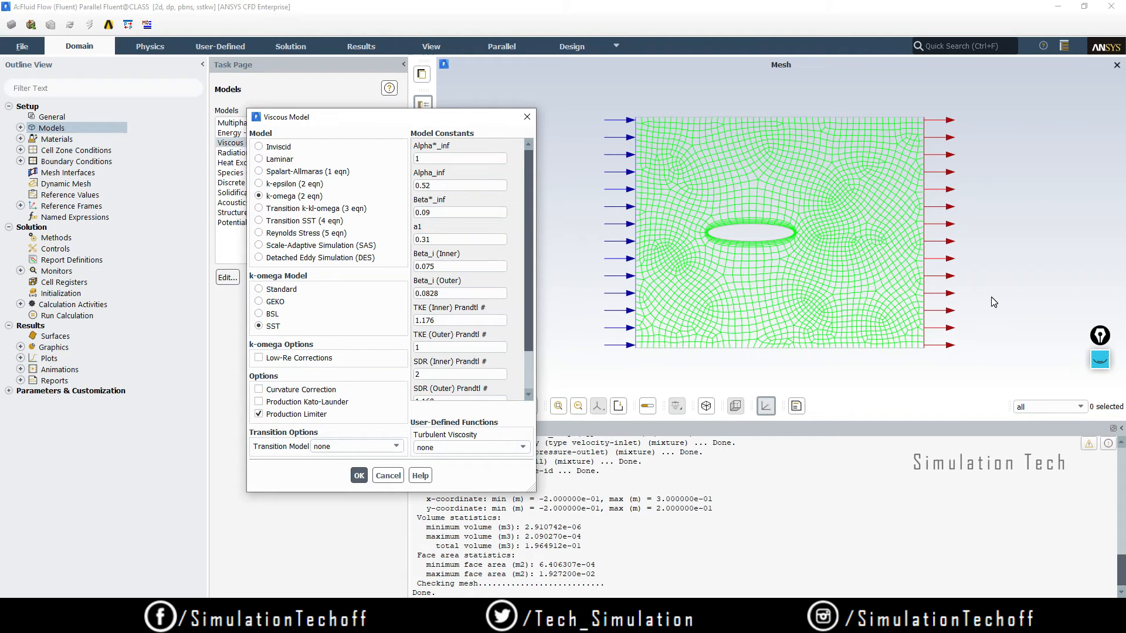
{"action": "left_click", "coordinate": [259, 159]}
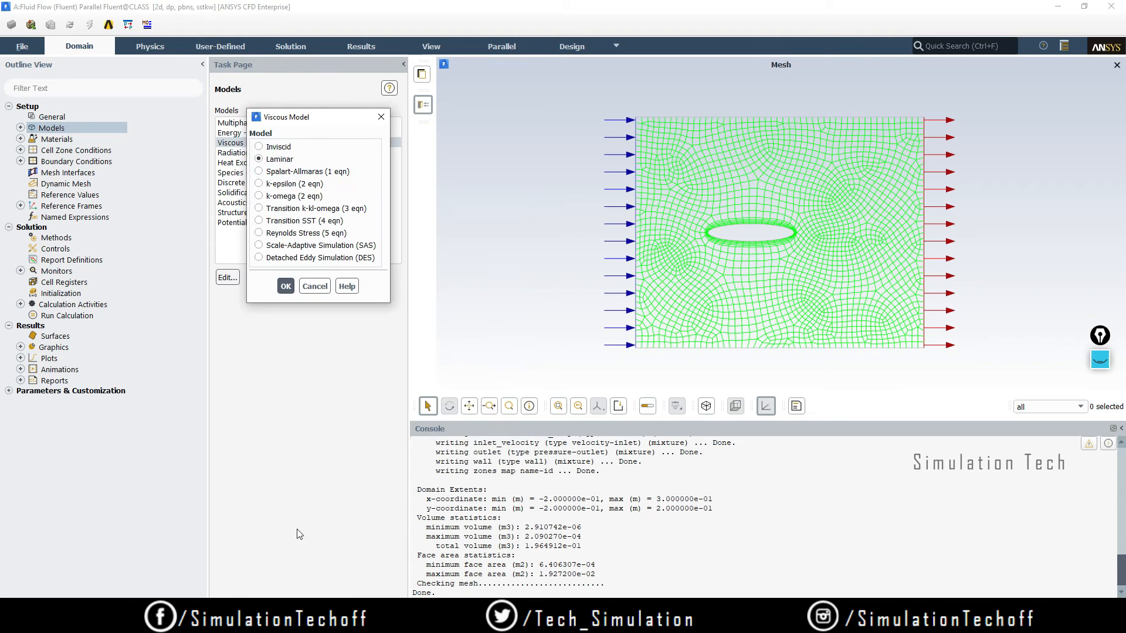
Sketch three rows of parallel freehand arrows below the Viscous Model dialog to illustrate laminar flow.
{"action": "left_click", "coordinate": [1100, 335]}
{"action": "left_click", "coordinate": [1065, 189]}
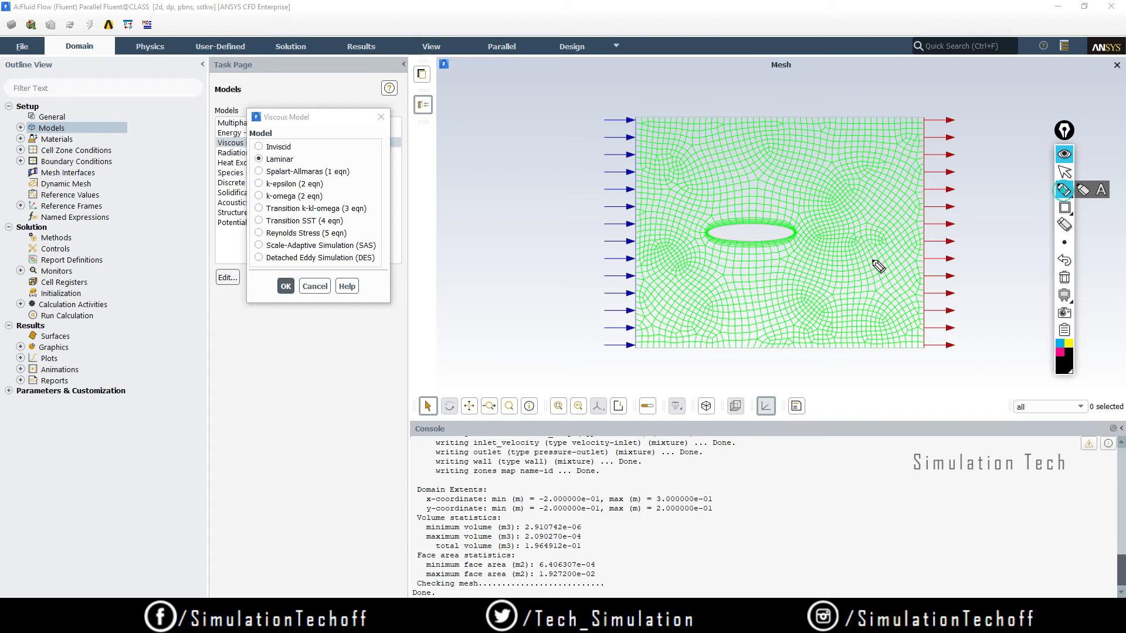
{"action": "left_click_drag", "start_coordinate": [151, 416], "coordinate": [281, 414]}
{"action": "left_click_drag", "start_coordinate": [280, 409], "coordinate": [284, 421]}
{"action": "left_click_drag", "start_coordinate": [311, 413], "coordinate": [346, 415]}
{"action": "left_click_drag", "start_coordinate": [336, 409], "coordinate": [338, 424]}
{"action": "left_click_drag", "start_coordinate": [144, 454], "coordinate": [187, 454]}
{"action": "mouse_move", "coordinate": [187, 447]}
{"action": "left_mouse_down"}
{"action": "mouse_move", "coordinate": [188, 461]}
{"action": "mouse_move", "coordinate": [246, 462]}
{"action": "left_mouse_up"}
{"action": "left_click_drag", "start_coordinate": [284, 457], "coordinate": [325, 463]}
{"action": "mouse_move", "coordinate": [362, 456]}
{"action": "left_mouse_down"}
{"action": "mouse_move", "coordinate": [375, 457]}
{"action": "mouse_move", "coordinate": [370, 469]}
{"action": "left_mouse_up"}
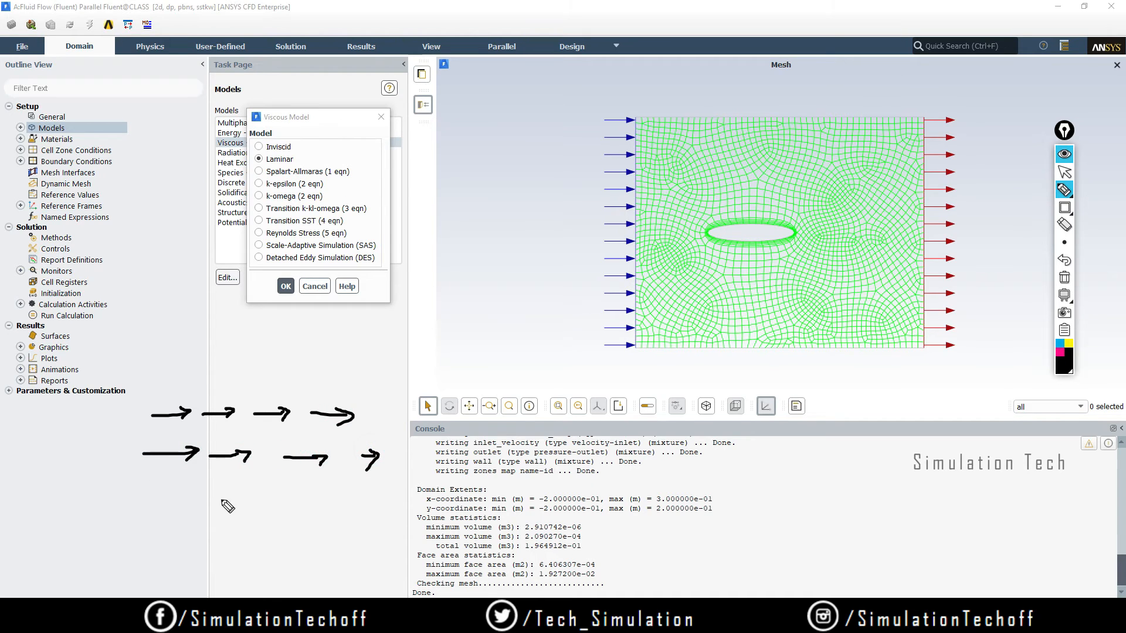
{"action": "left_click_drag", "start_coordinate": [147, 498], "coordinate": [235, 506]}
{"action": "left_click_drag", "start_coordinate": [306, 496], "coordinate": [339, 496]}
{"action": "mouse_move", "coordinate": [328, 489]}
{"action": "left_mouse_down"}
{"action": "mouse_move", "coordinate": [328, 503]}
{"action": "mouse_move", "coordinate": [388, 495]}
{"action": "mouse_move", "coordinate": [382, 503]}
{"action": "left_mouse_up"}
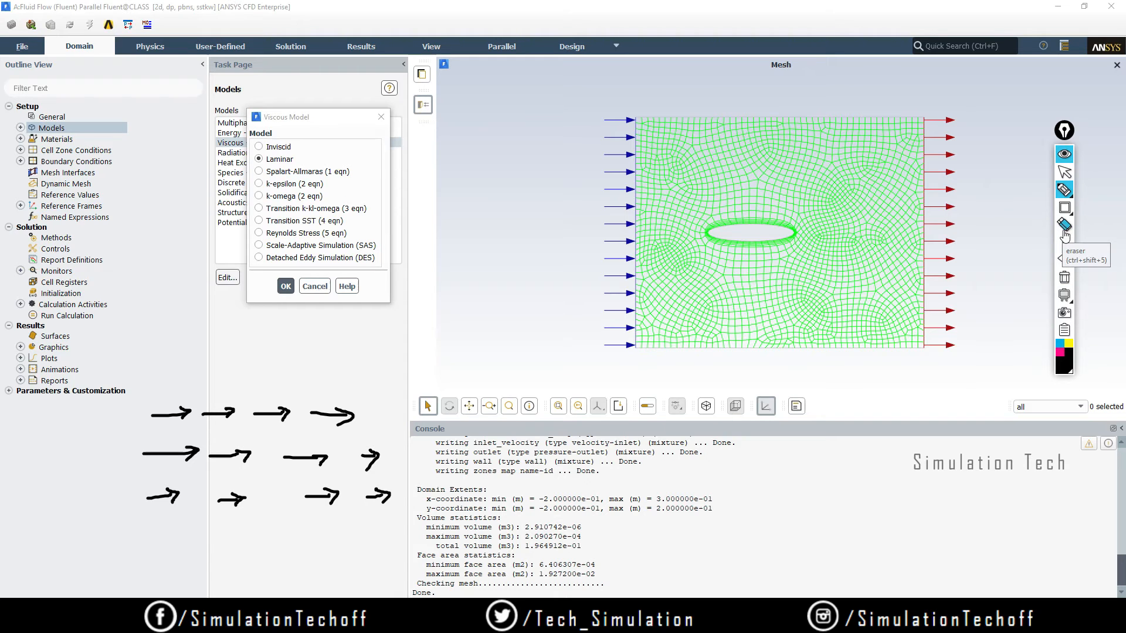
Sketch scattered swirling strokes over the console area to illustrate turbulent flow.
{"action": "mouse_move", "coordinate": [797, 484]}
{"action": "left_mouse_down"}
{"action": "mouse_move", "coordinate": [818, 493]}
{"action": "mouse_move", "coordinate": [808, 531]}
{"action": "mouse_move", "coordinate": [850, 549]}
{"action": "mouse_move", "coordinate": [845, 571]}
{"action": "mouse_move", "coordinate": [826, 570]}
{"action": "mouse_move", "coordinate": [838, 560]}
{"action": "left_mouse_up"}
{"action": "left_click_drag", "start_coordinate": [860, 480], "coordinate": [861, 504]}
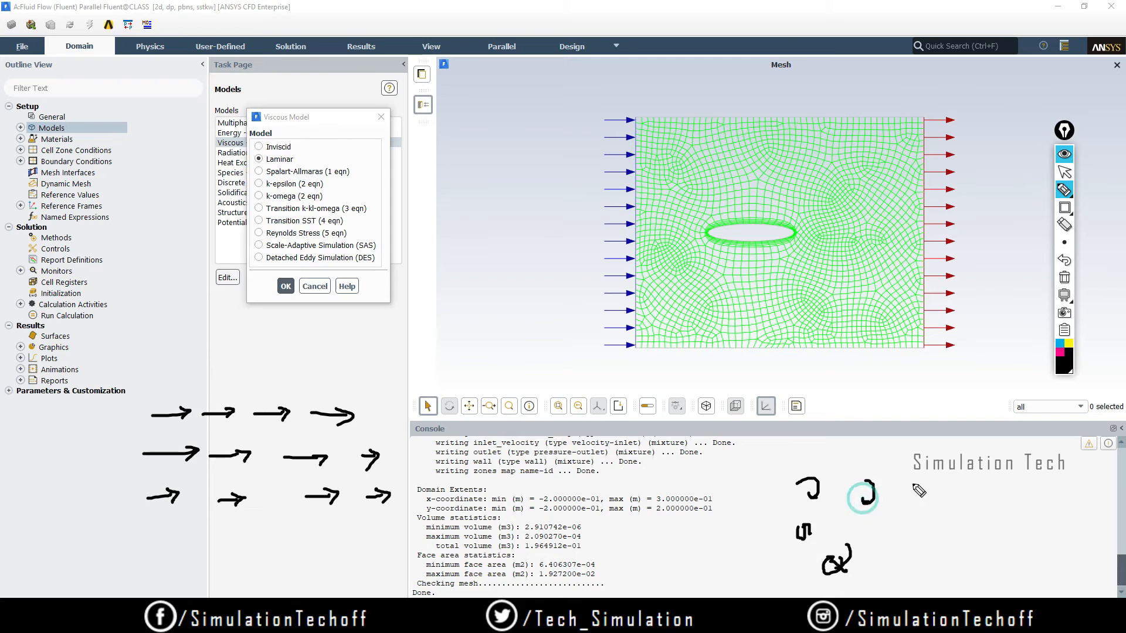
{"action": "mouse_move", "coordinate": [913, 478]}
{"action": "left_mouse_down"}
{"action": "mouse_move", "coordinate": [924, 487]}
{"action": "mouse_move", "coordinate": [895, 535]}
{"action": "mouse_move", "coordinate": [974, 540]}
{"action": "left_mouse_up"}
{"action": "mouse_move", "coordinate": [990, 482]}
{"action": "left_mouse_down"}
{"action": "mouse_move", "coordinate": [1004, 485]}
{"action": "mouse_move", "coordinate": [991, 492]}
{"action": "left_mouse_up"}
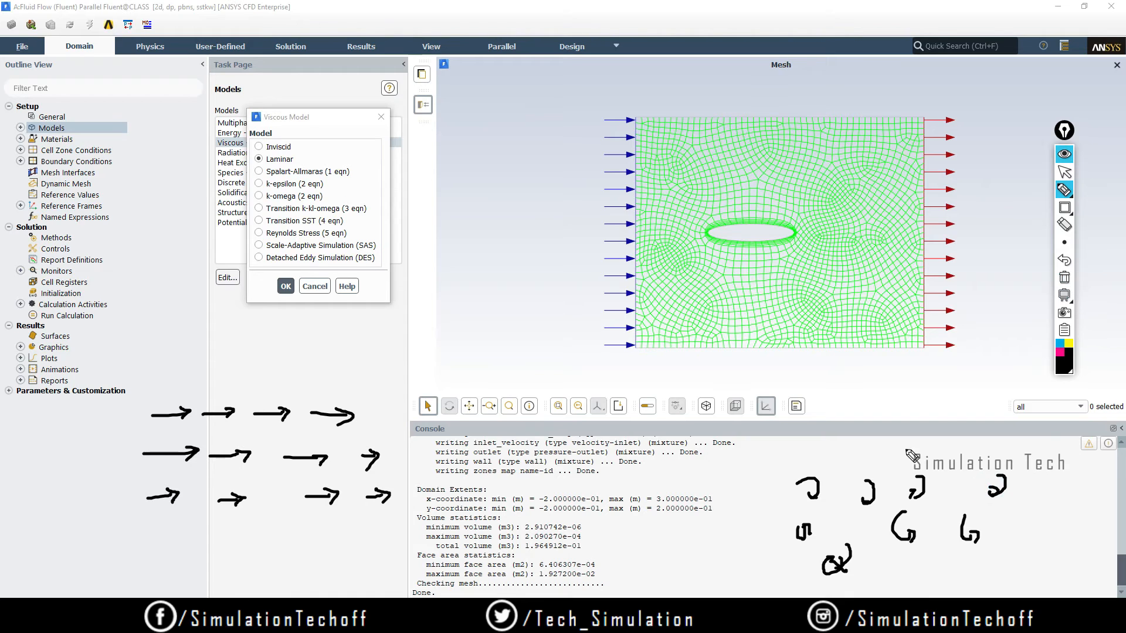
Clear the flow sketches and mark the Laminar option with a freehand tick.
{"action": "left_click_drag", "start_coordinate": [300, 154], "coordinate": [320, 146]}
{"action": "left_click", "coordinate": [1064, 277]}
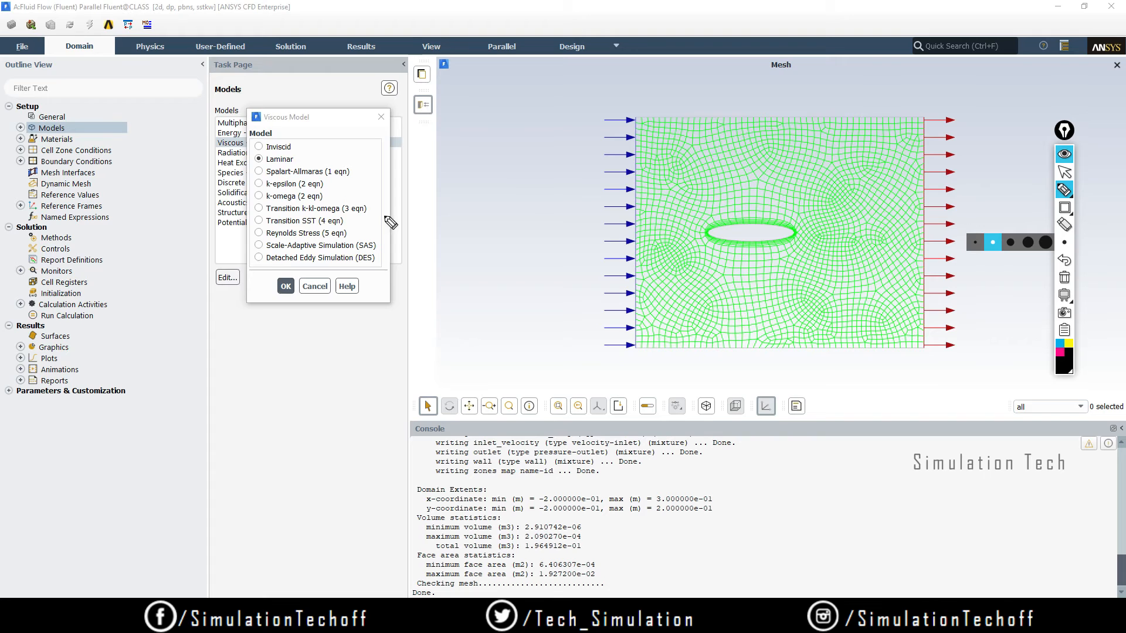
{"action": "left_click_drag", "start_coordinate": [302, 154], "coordinate": [318, 151]}
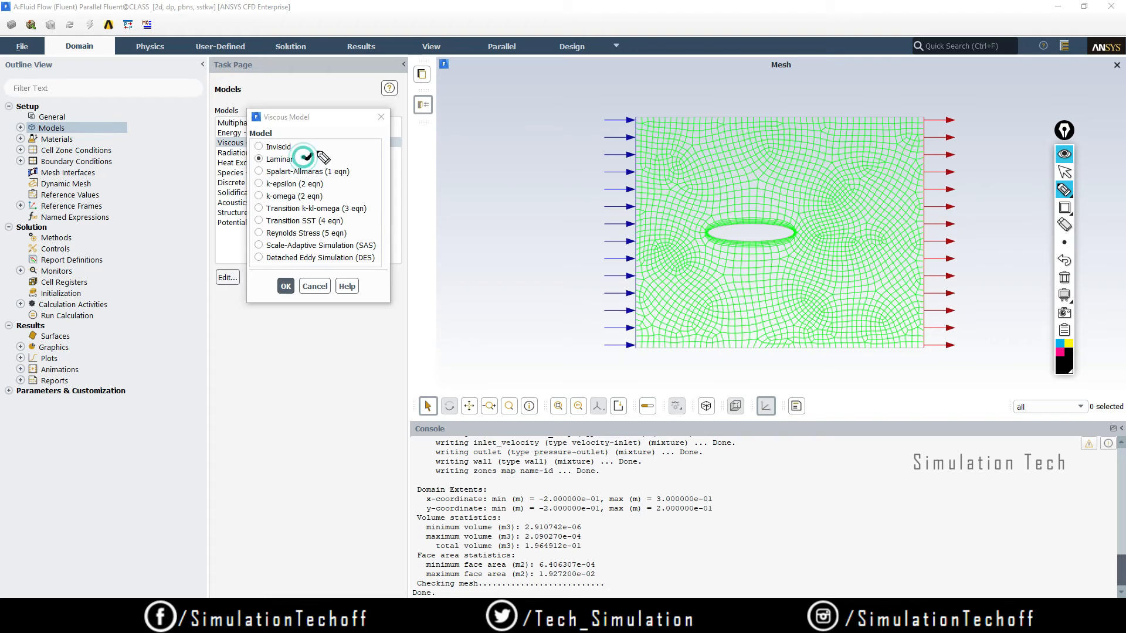
Clear the freehand tick, put away the annotation tools and apply the Laminar viscous model.
{"action": "left_click", "coordinate": [1065, 277]}
{"action": "mouse_move", "coordinate": [1066, 189]}
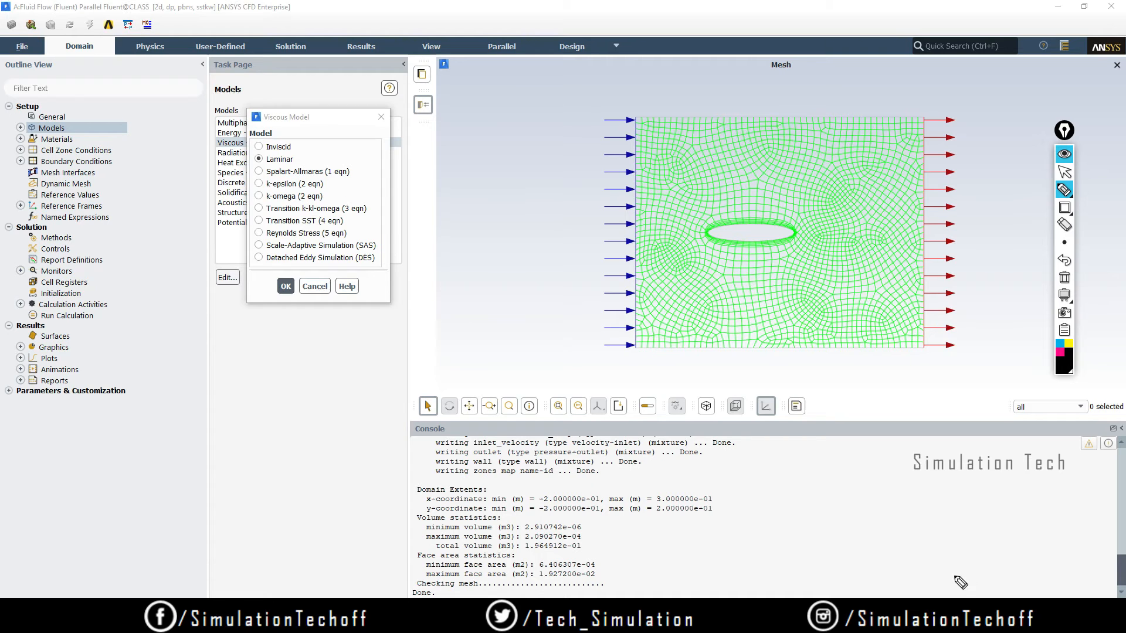
{"action": "left_click", "coordinate": [1064, 278]}
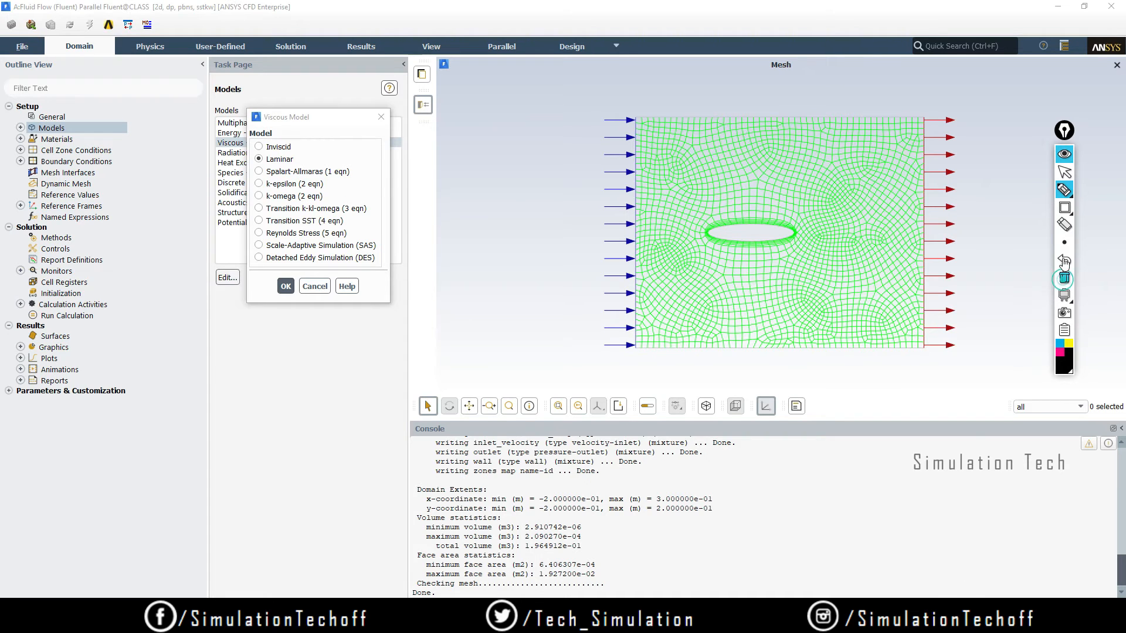
{"action": "left_click", "coordinate": [1064, 171]}
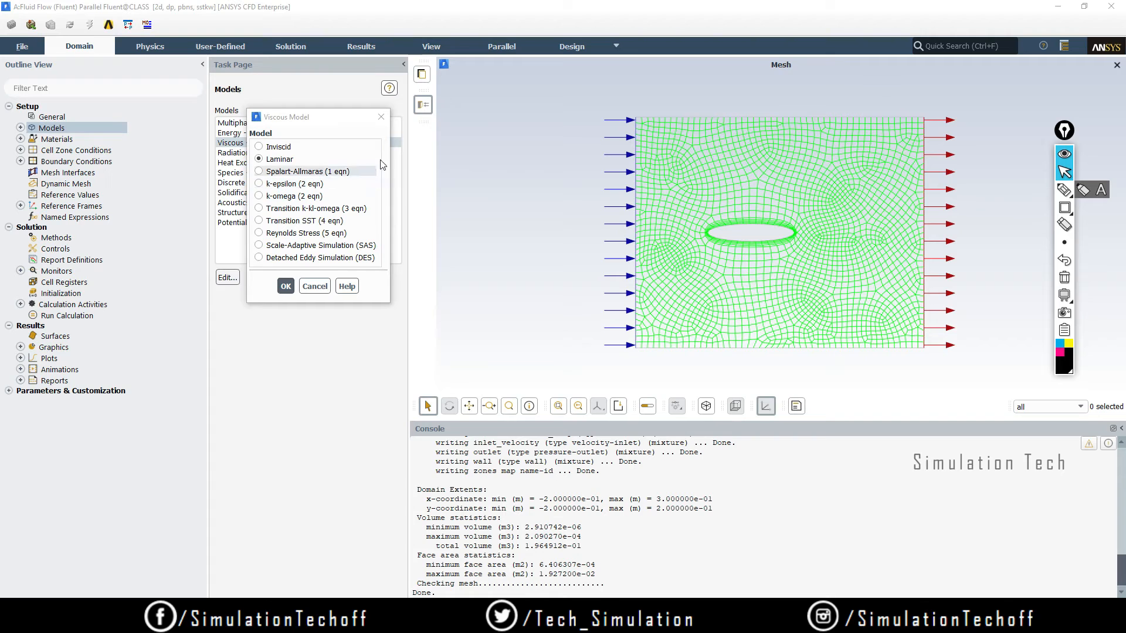
{"action": "left_click", "coordinate": [1060, 157]}
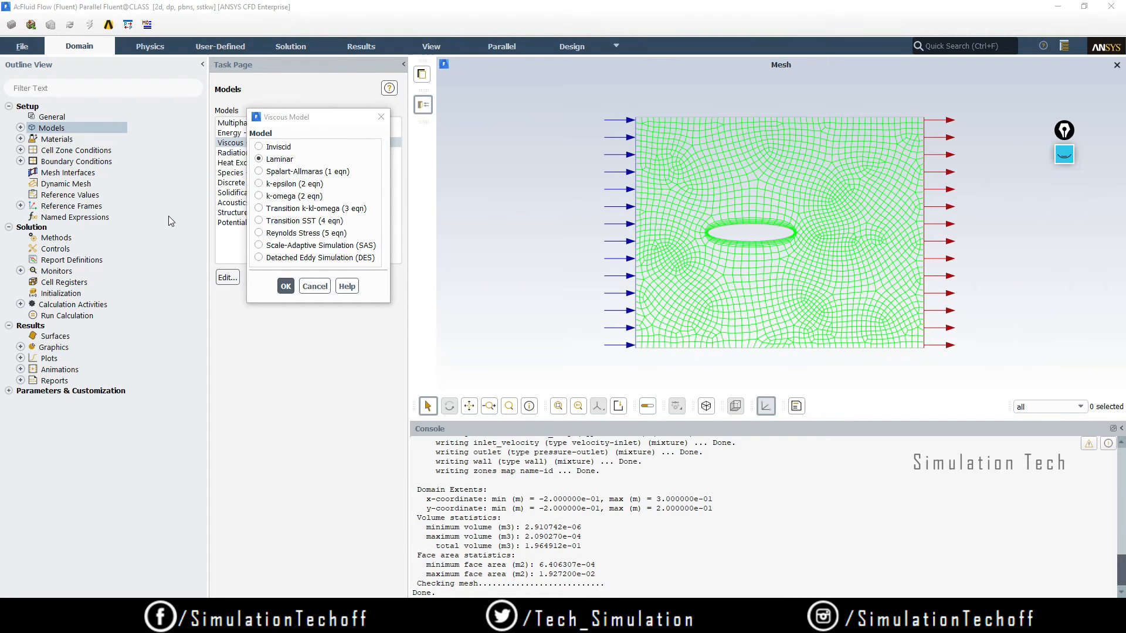
{"action": "left_click", "coordinate": [286, 287]}
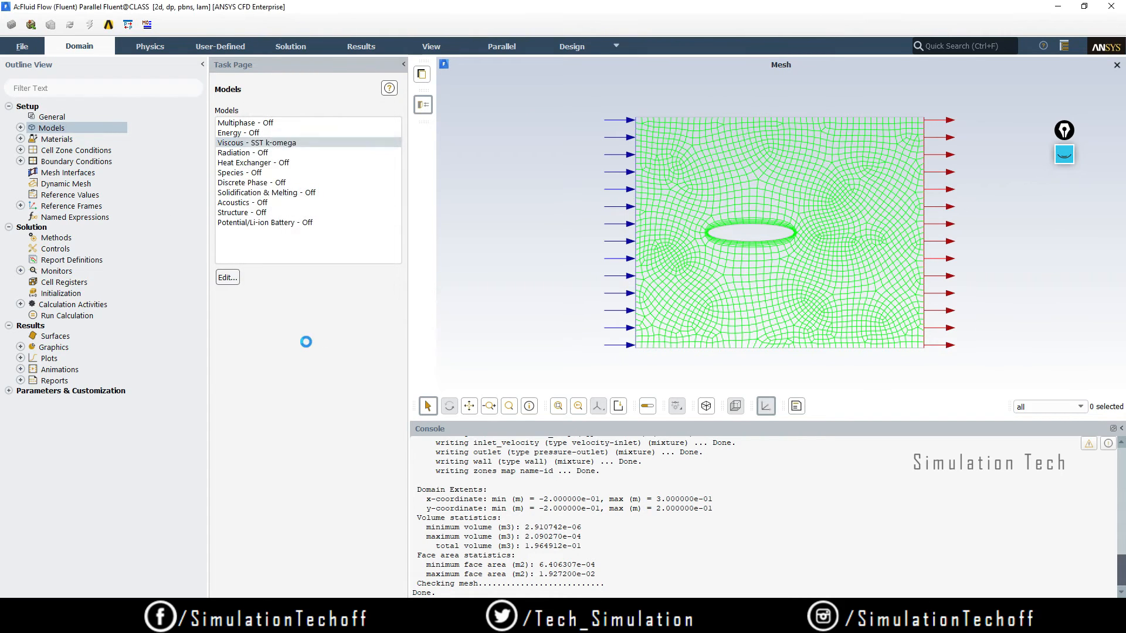
Open the Materials page and check the required material on the Problem Statement slide in PowerPoint, returning to Fluent.
{"action": "left_click", "coordinate": [59, 142]}
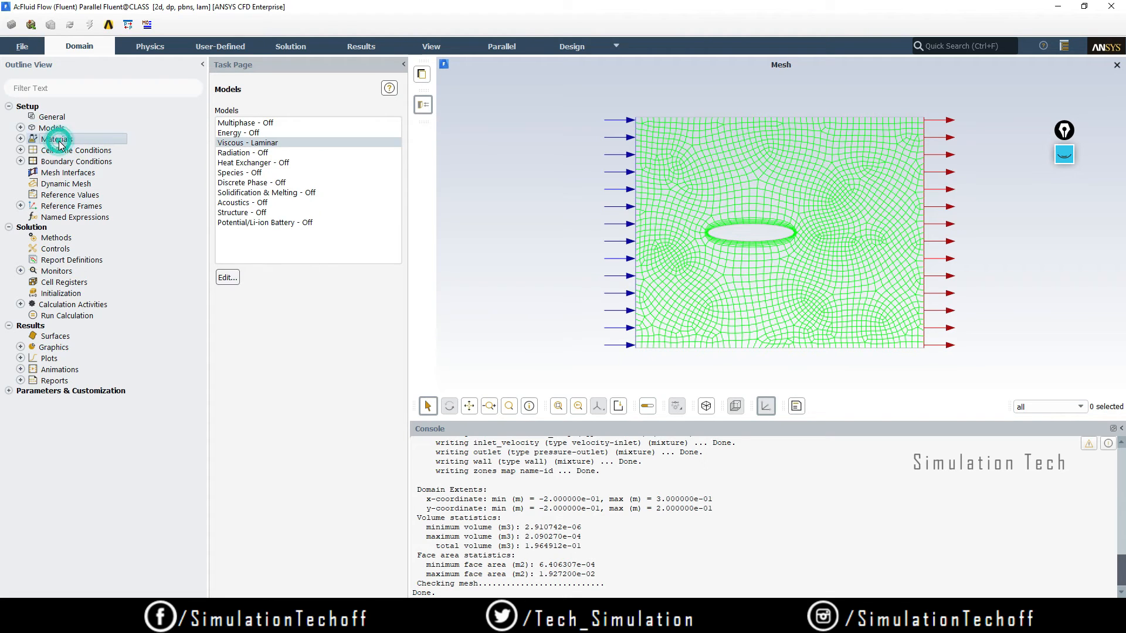
{"action": "left_click", "coordinate": [21, 139]}
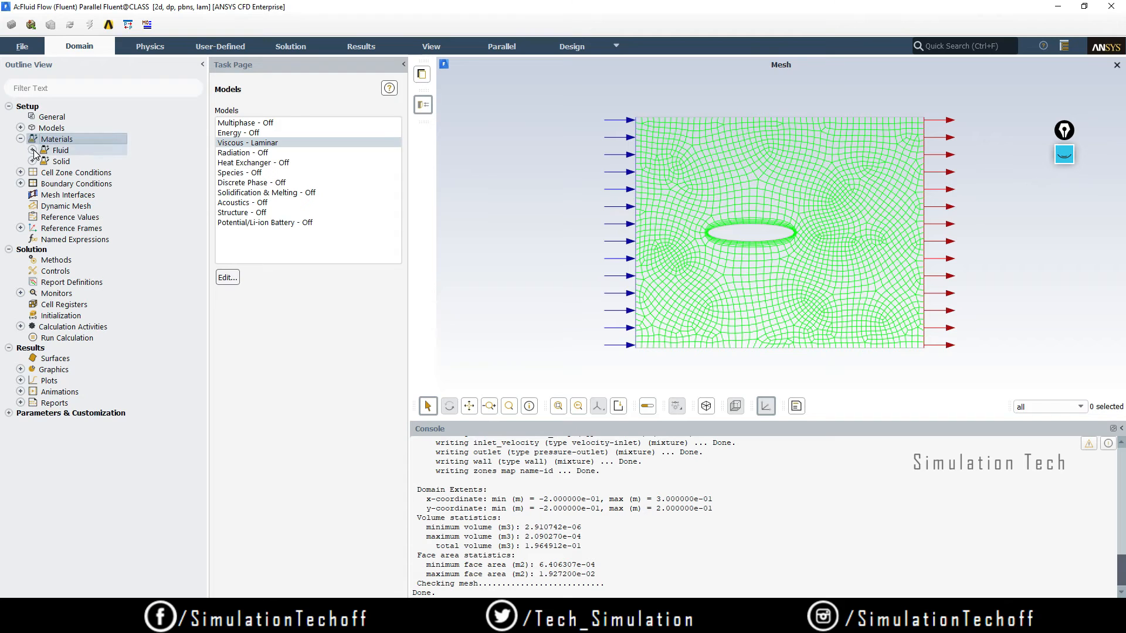
{"action": "left_click", "coordinate": [32, 150]}
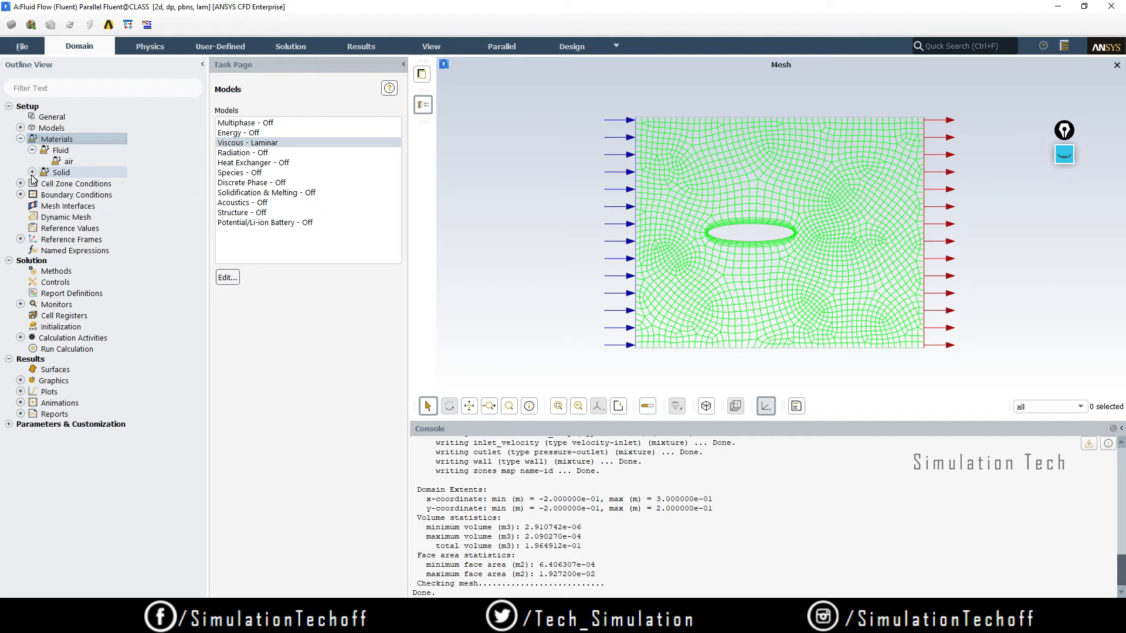
{"action": "left_click", "coordinate": [61, 140]}
{"action": "left_click", "coordinate": [61, 140]}
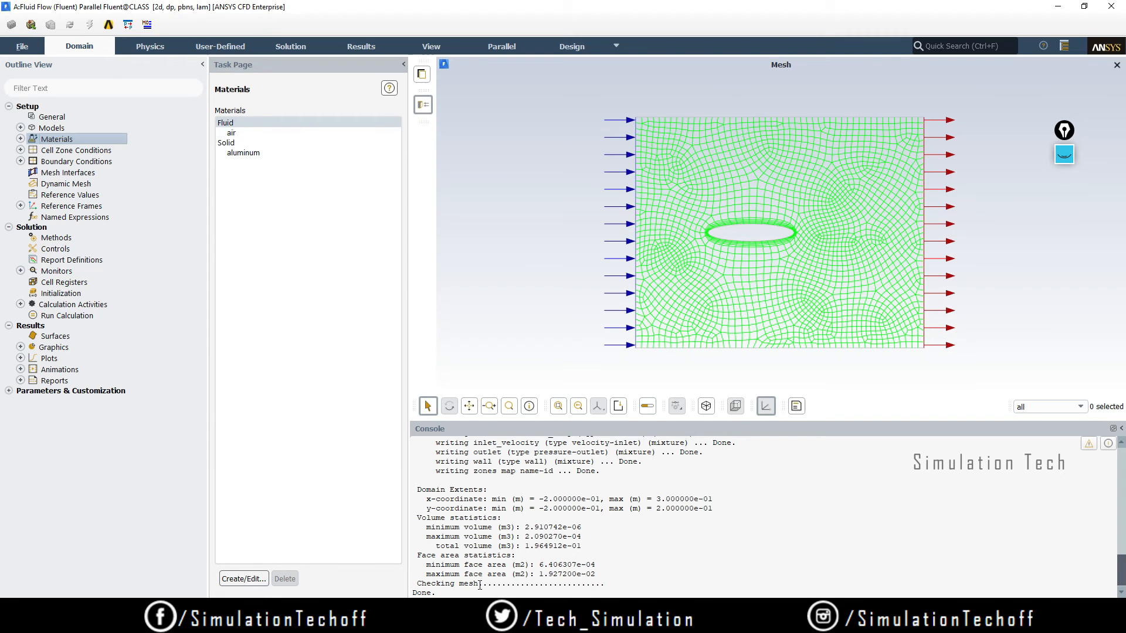
{"action": "key", "text": "alt+Tab"}
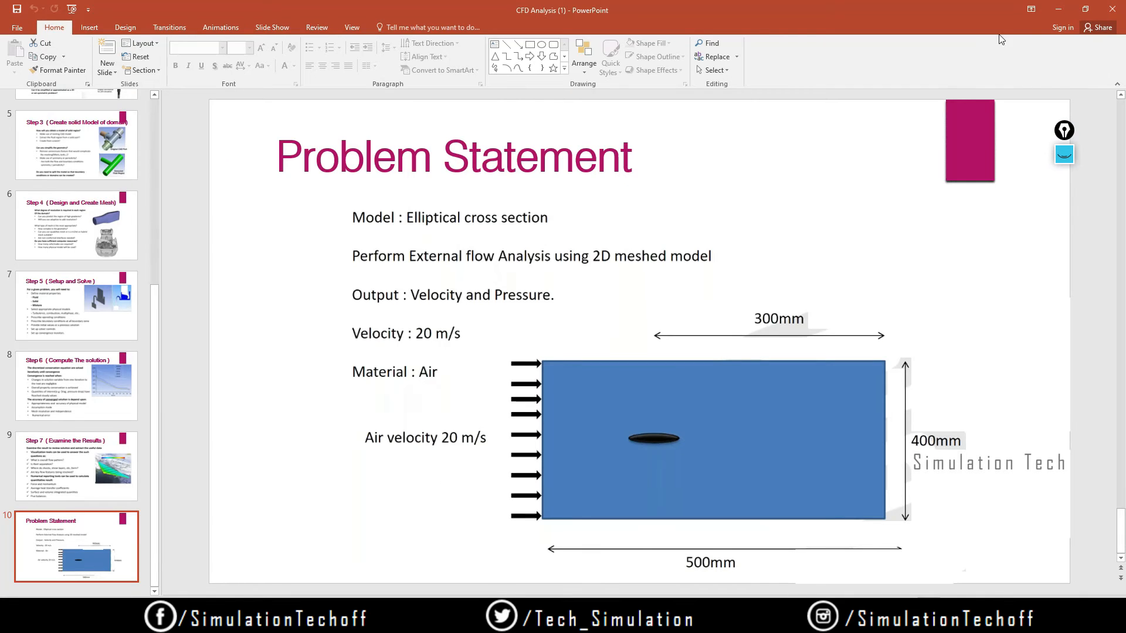
{"action": "key", "text": "alt+Tab"}
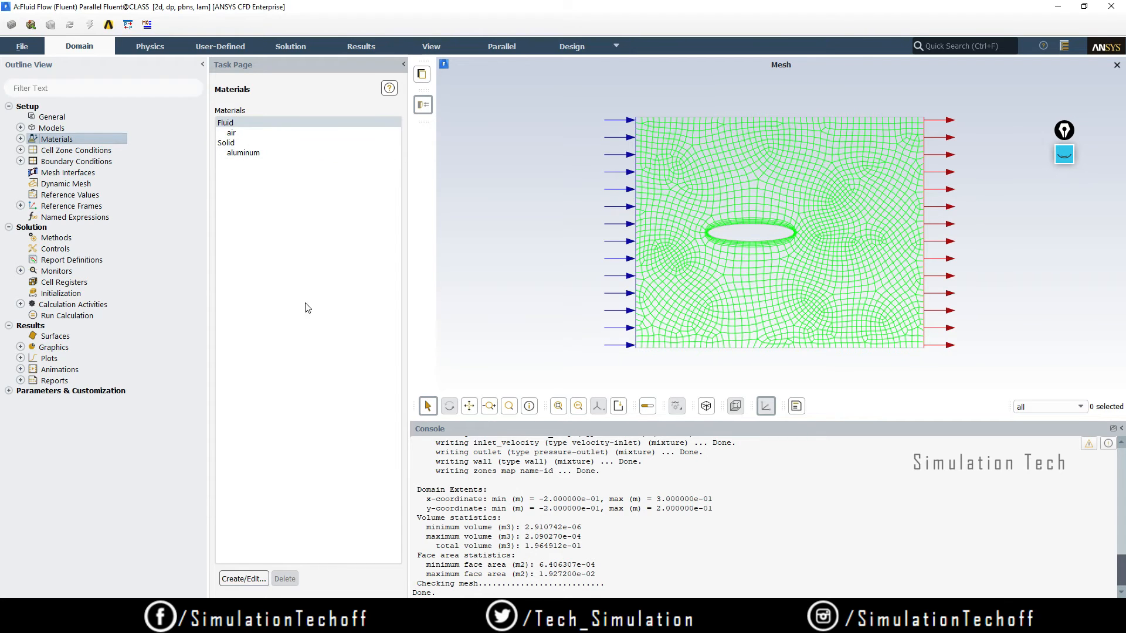
Mark the Materials entry in the outline with freehand strokes and clear the sketches.
{"action": "left_click", "coordinate": [1065, 154]}
{"action": "left_click", "coordinate": [1064, 190]}
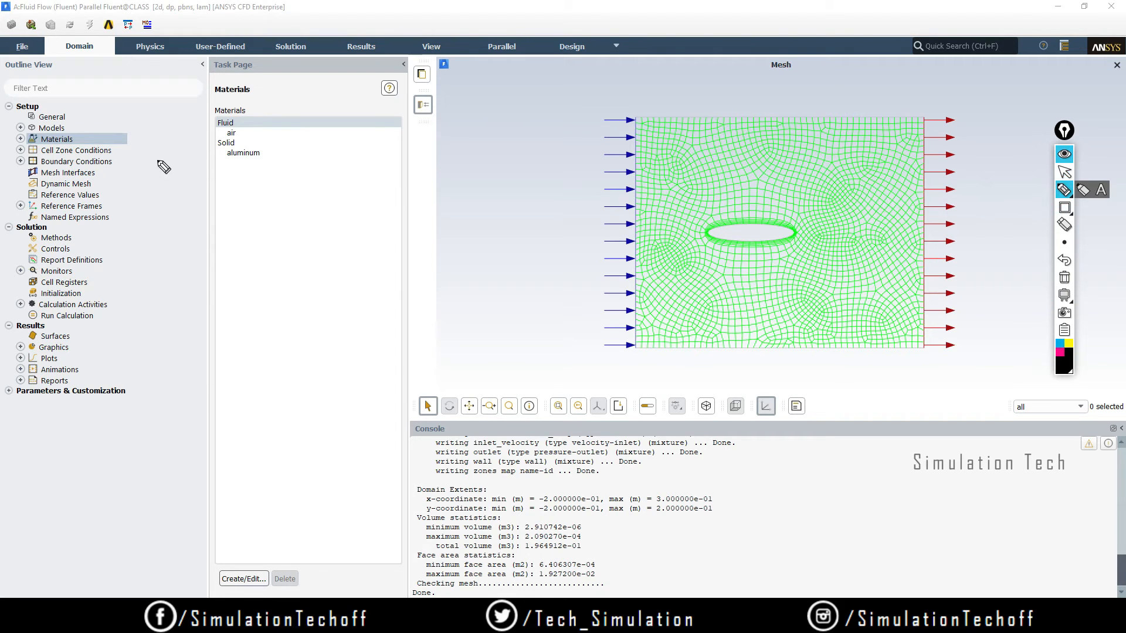
{"action": "left_click_drag", "start_coordinate": [133, 133], "coordinate": [164, 117]}
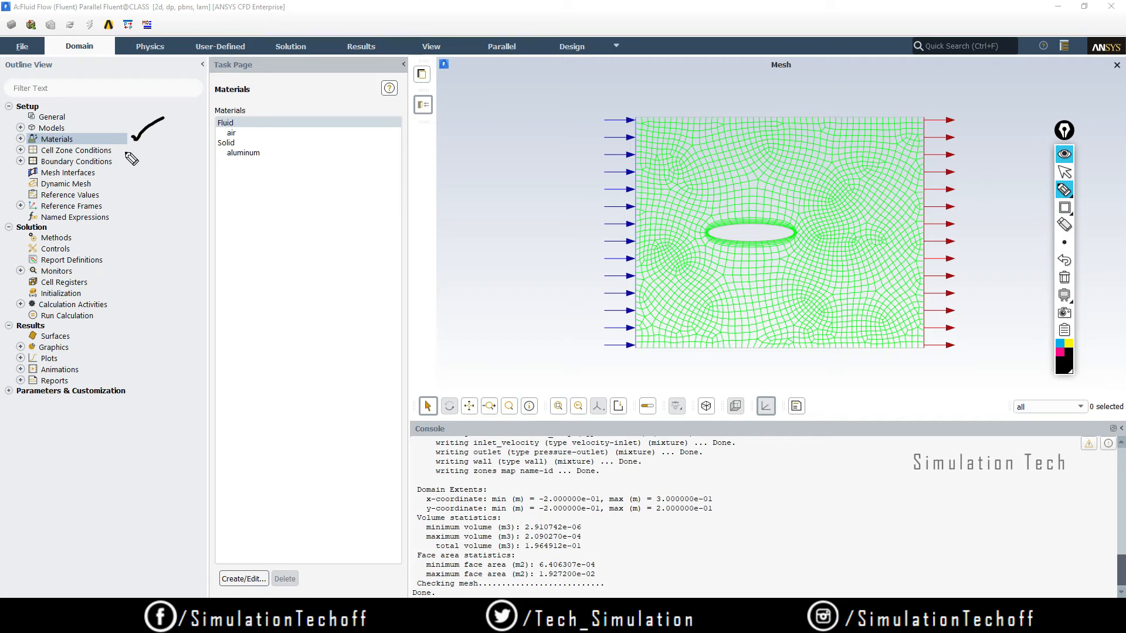
{"action": "left_click_drag", "start_coordinate": [125, 150], "coordinate": [142, 144]}
{"action": "left_click_drag", "start_coordinate": [819, 160], "coordinate": [821, 169]}
{"action": "left_click", "coordinate": [1065, 277]}
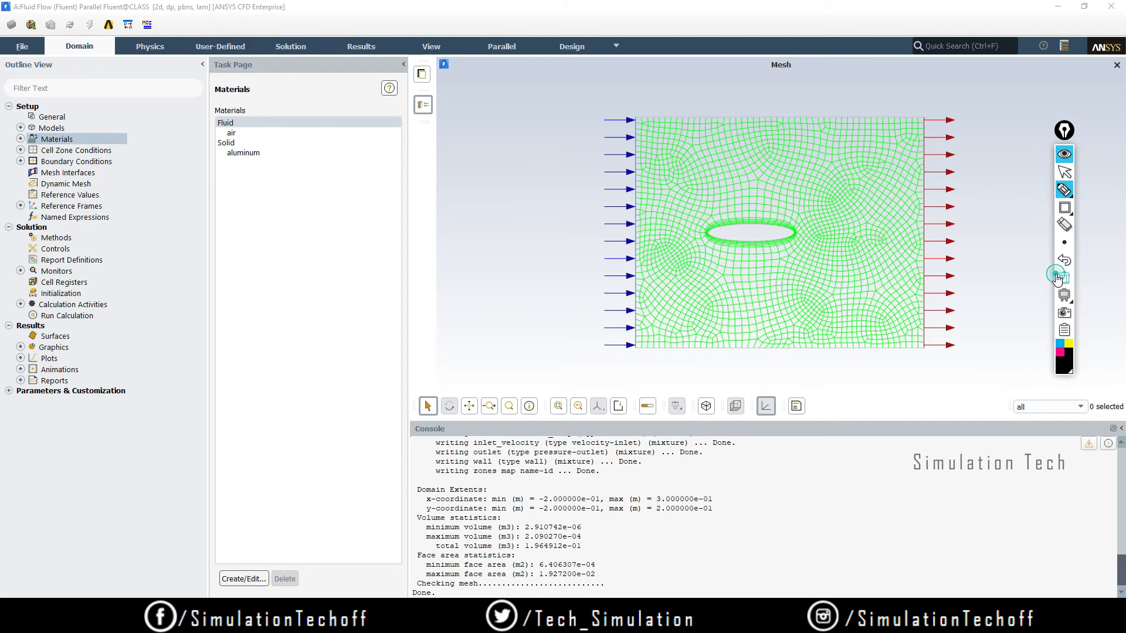
Mark the air fluid material with a freehand tick, clear it and put away the annotation tools.
{"action": "left_click_drag", "start_coordinate": [257, 132], "coordinate": [283, 123]}
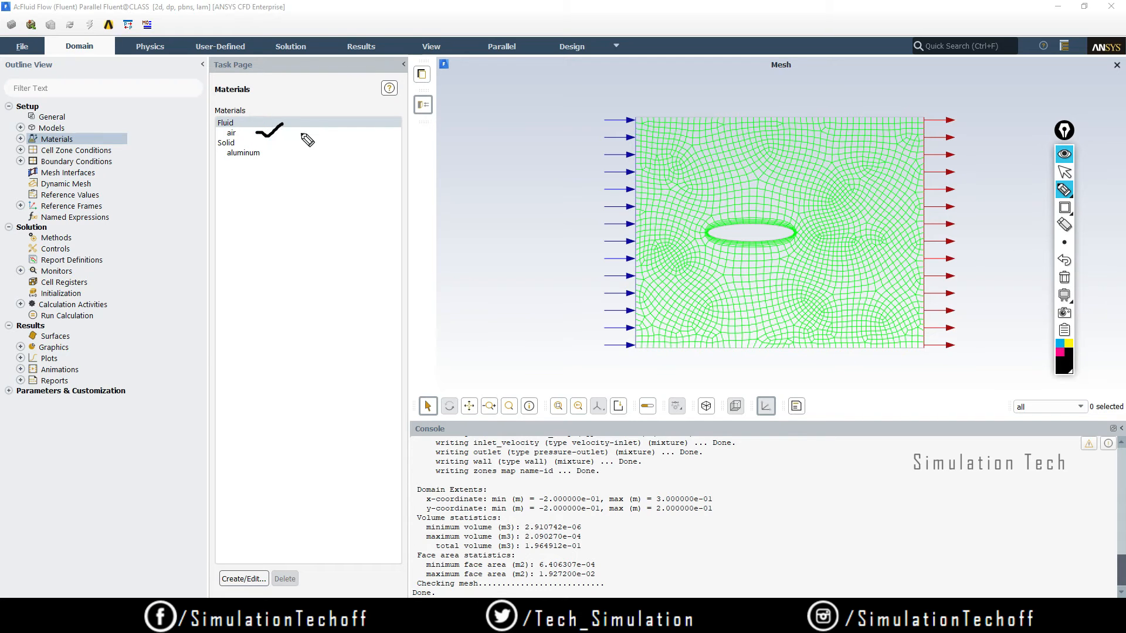
{"action": "left_click", "coordinate": [1064, 277]}
{"action": "left_click", "coordinate": [1064, 172]}
{"action": "left_click", "coordinate": [1067, 152]}
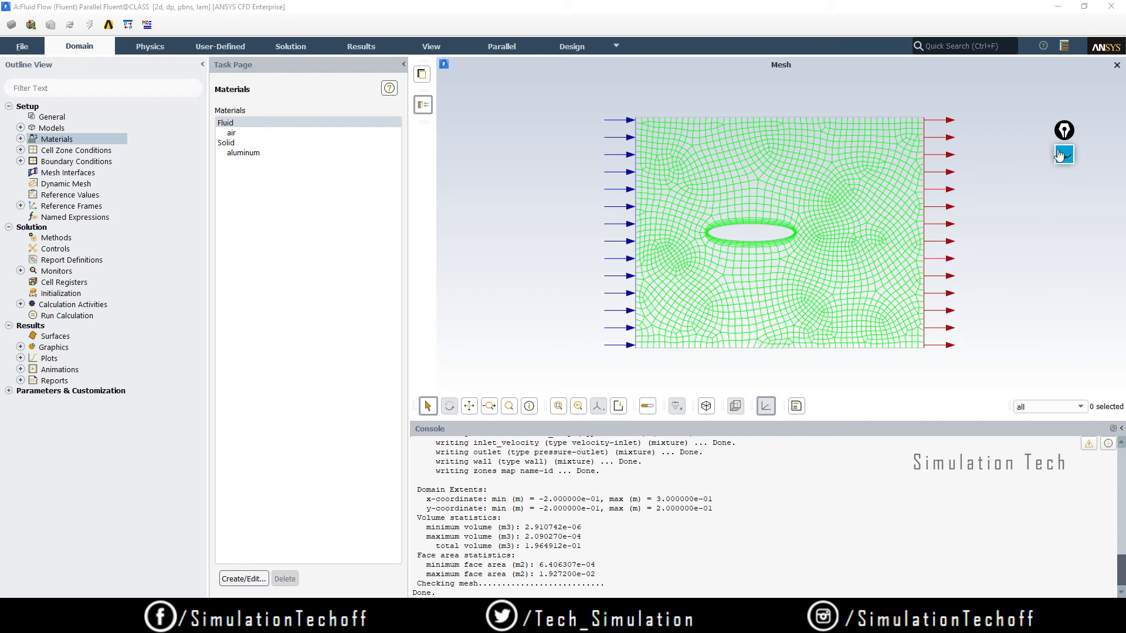
Open the cell zone conditions and apply air as the material of the surface_body fluid zone.
{"action": "double_click", "coordinate": [83, 151]}
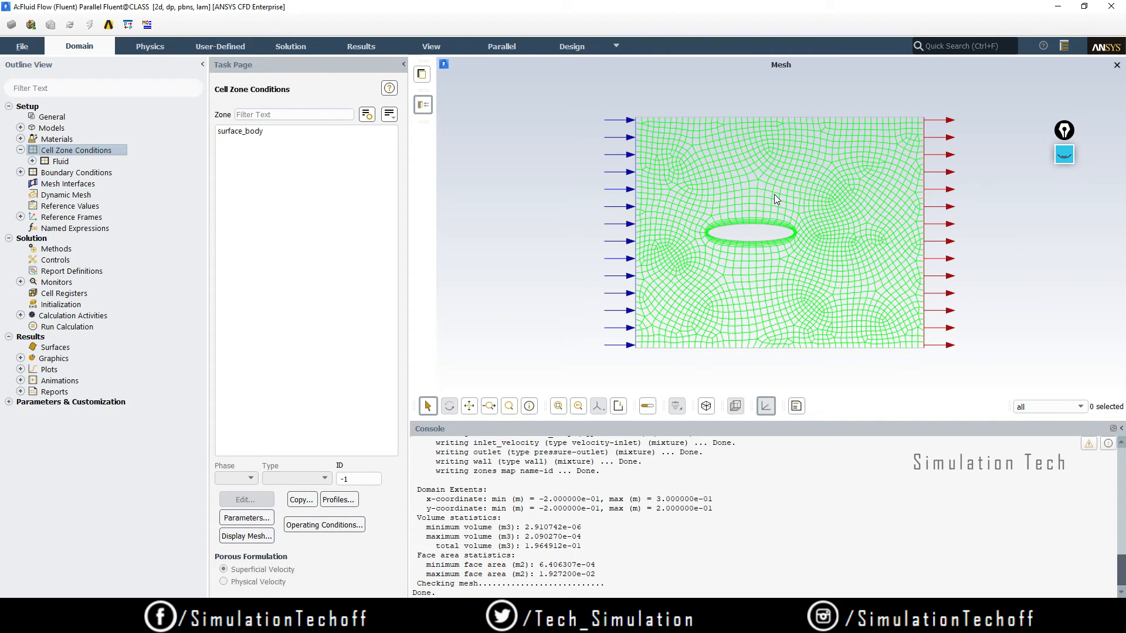
{"action": "left_click", "coordinate": [277, 134]}
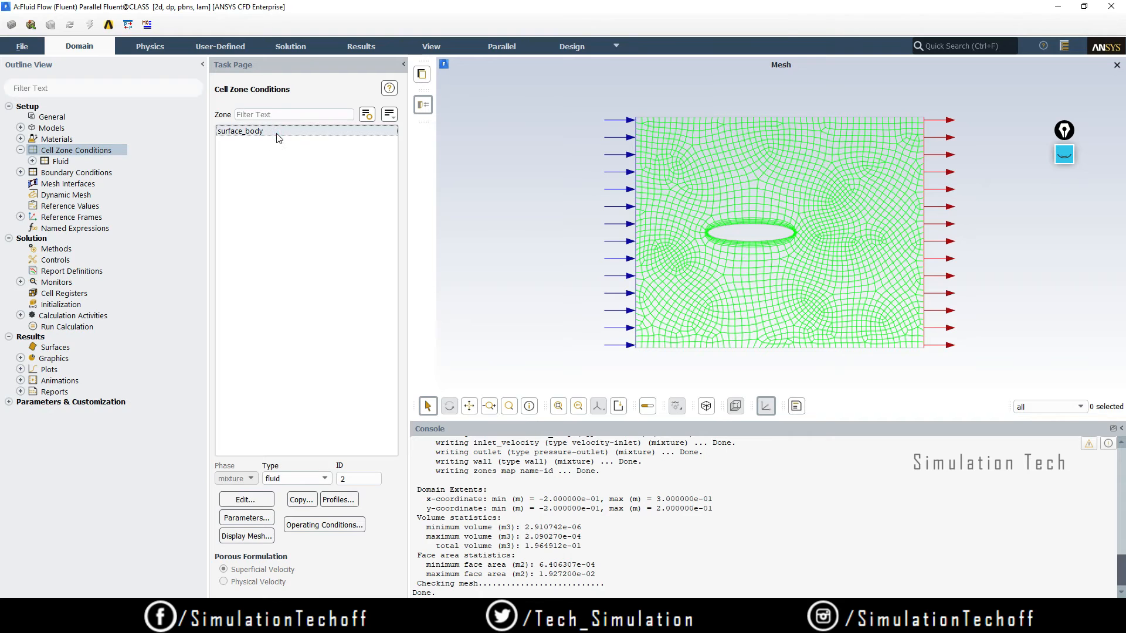
{"action": "left_click", "coordinate": [269, 500]}
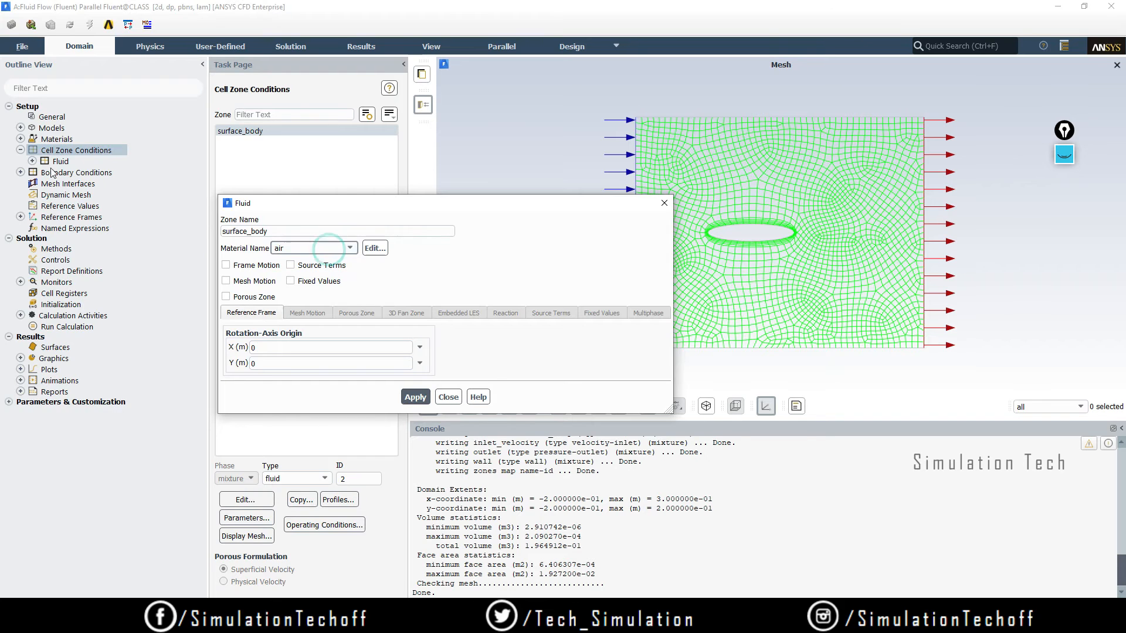
{"action": "left_click", "coordinate": [335, 249]}
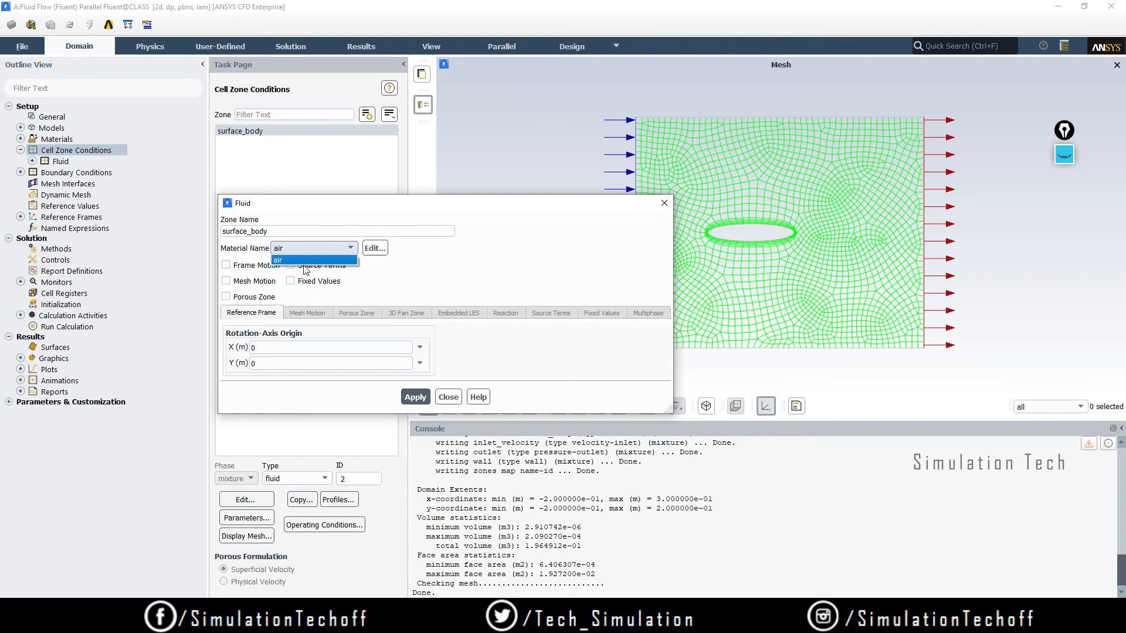
{"action": "left_click", "coordinate": [417, 396]}
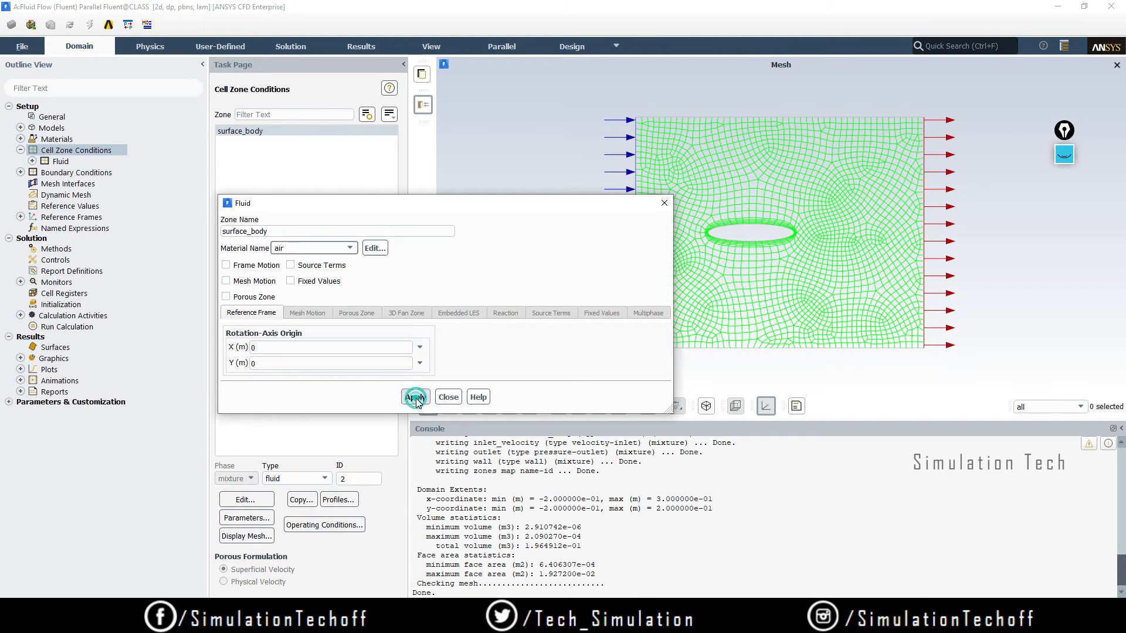
{"action": "left_click", "coordinate": [415, 398]}
{"action": "left_click", "coordinate": [449, 398]}
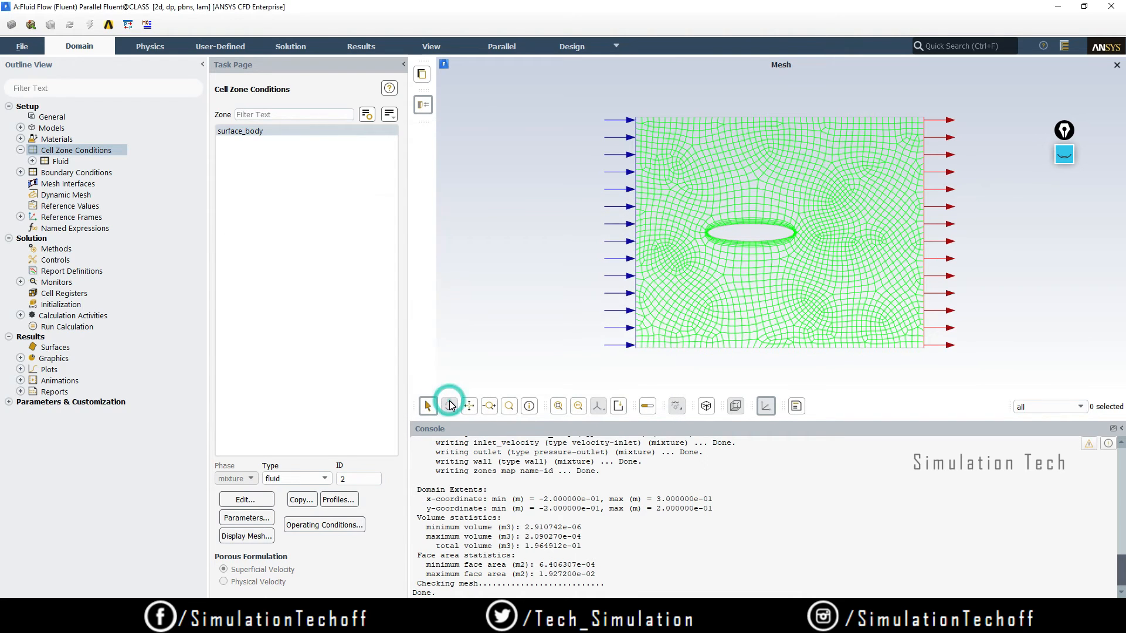
Open the boundary conditions, review the zone types and compare them with the Problem Statement slide in PowerPoint.
{"action": "double_click", "coordinate": [61, 173]}
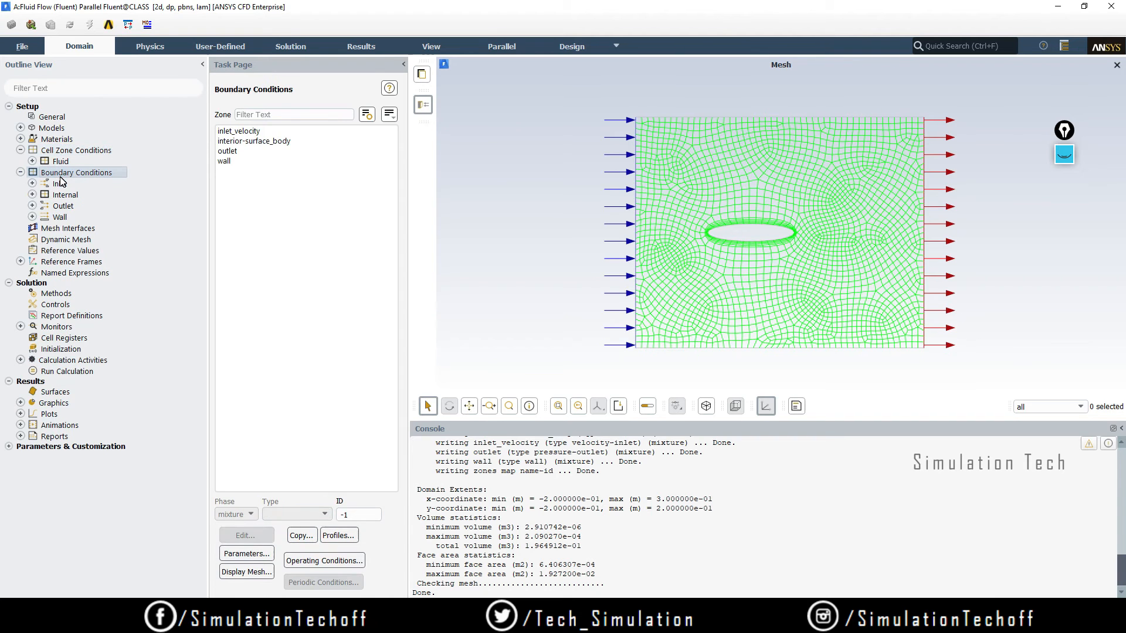
{"action": "left_click", "coordinate": [252, 141]}
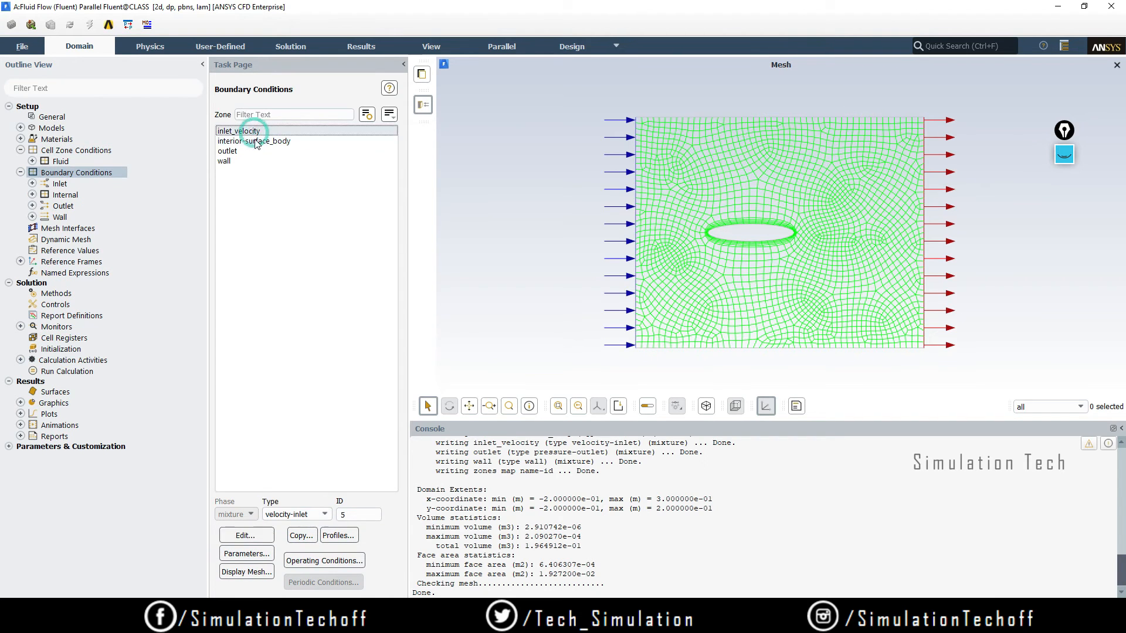
{"action": "left_click", "coordinate": [255, 151]}
{"action": "left_click", "coordinate": [256, 164]}
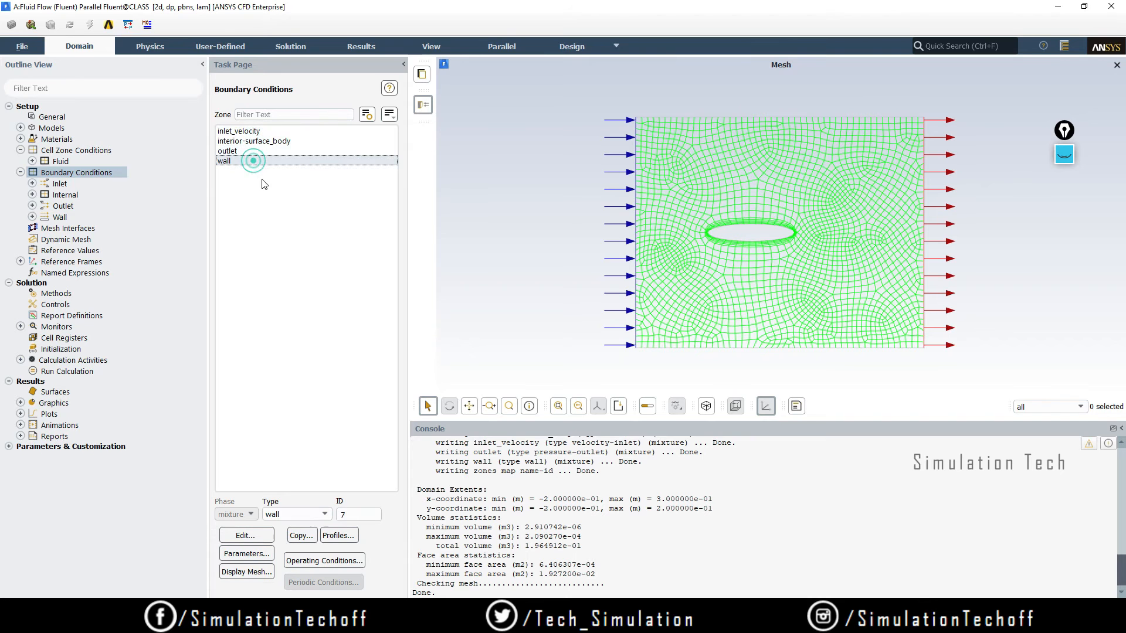
{"action": "left_click", "coordinate": [270, 203]}
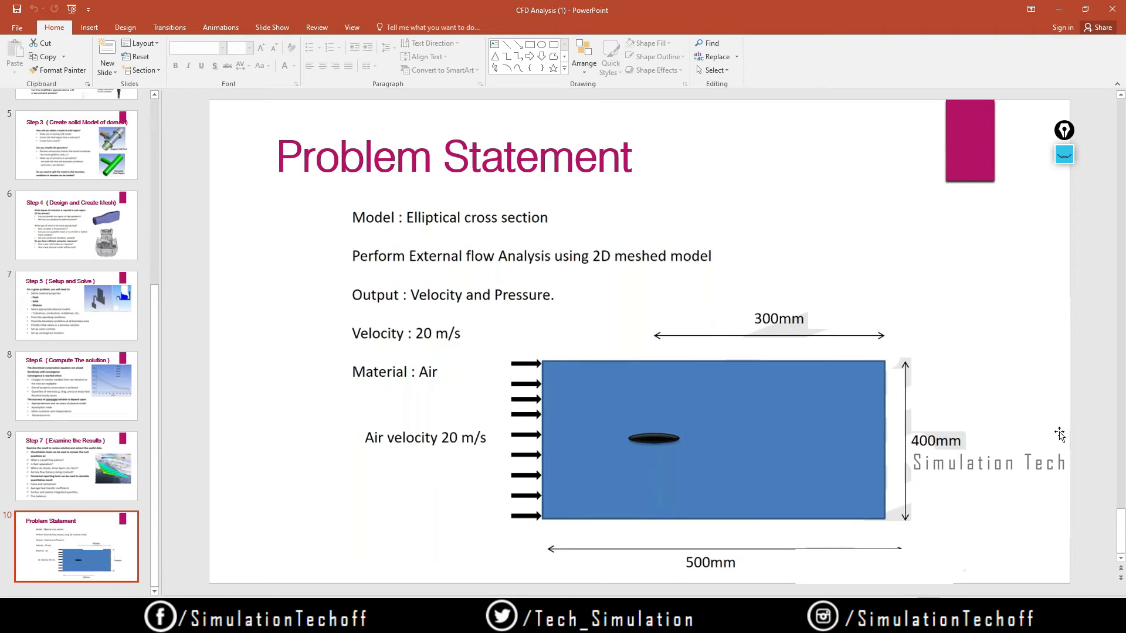
{"action": "left_click", "coordinate": [1061, 8]}
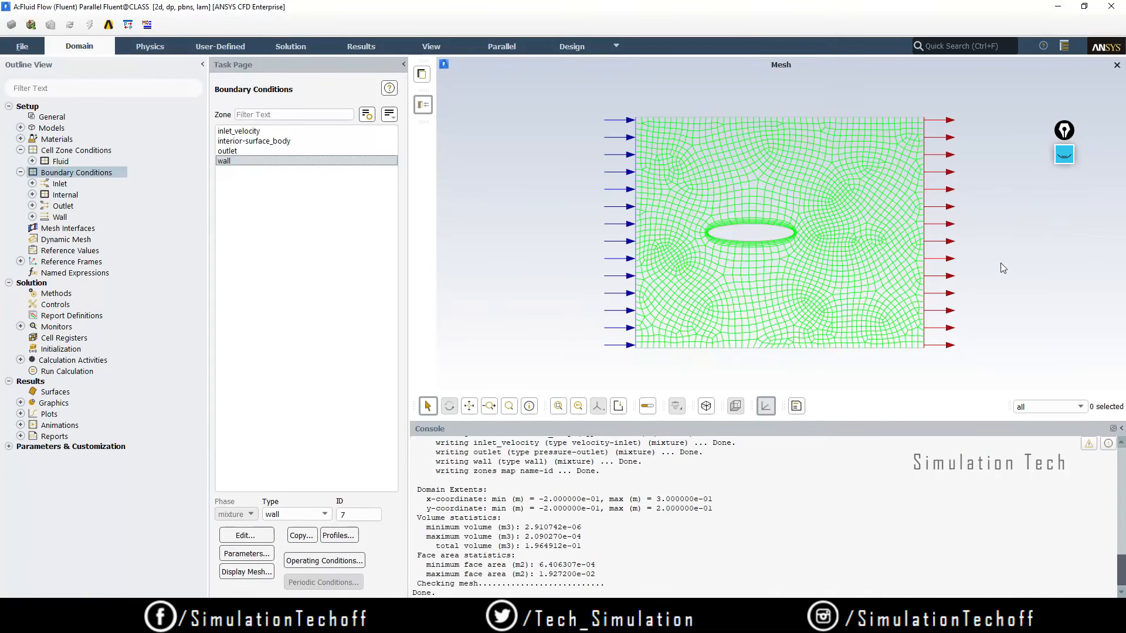
Choose velocity-inlet as the boundary type of the inlet_velocity zone from the available types.
{"action": "left_click", "coordinate": [293, 132]}
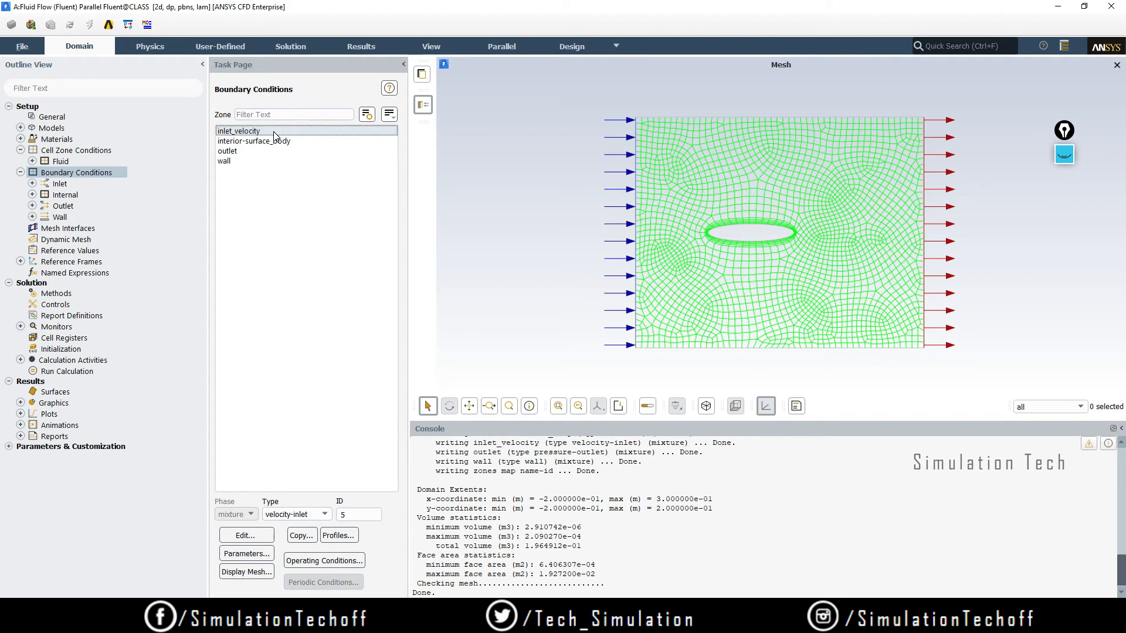
{"action": "left_click", "coordinate": [299, 514]}
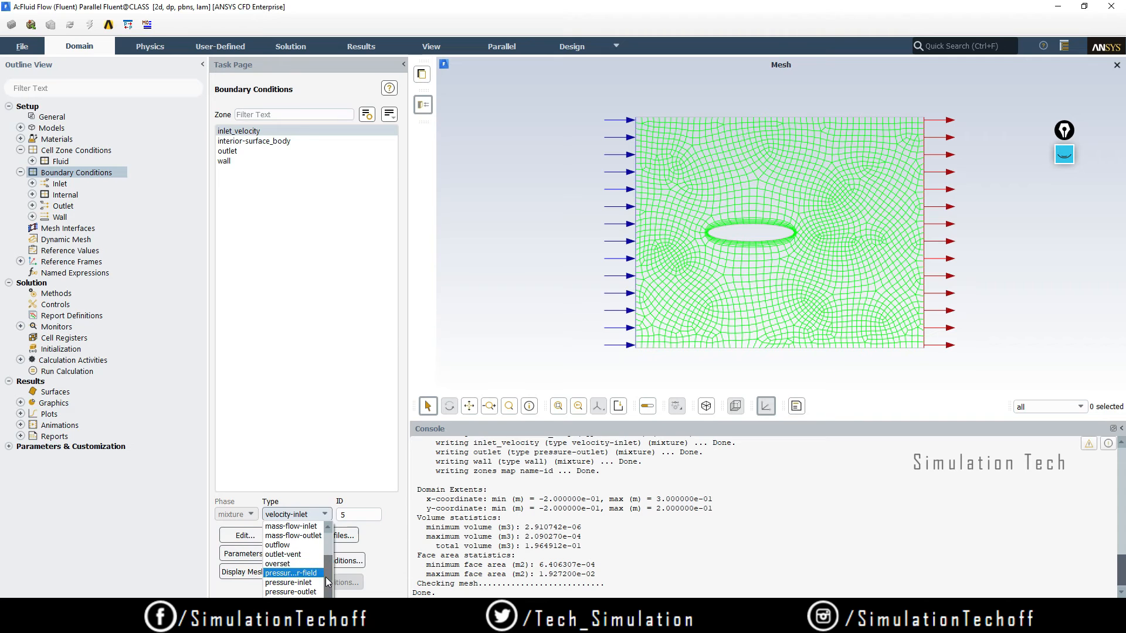
{"action": "scroll", "coordinate": [329, 581], "scroll_direction": "up", "scroll_amount": 3}
{"action": "scroll", "coordinate": [328, 583], "scroll_direction": "up", "scroll_amount": 2}
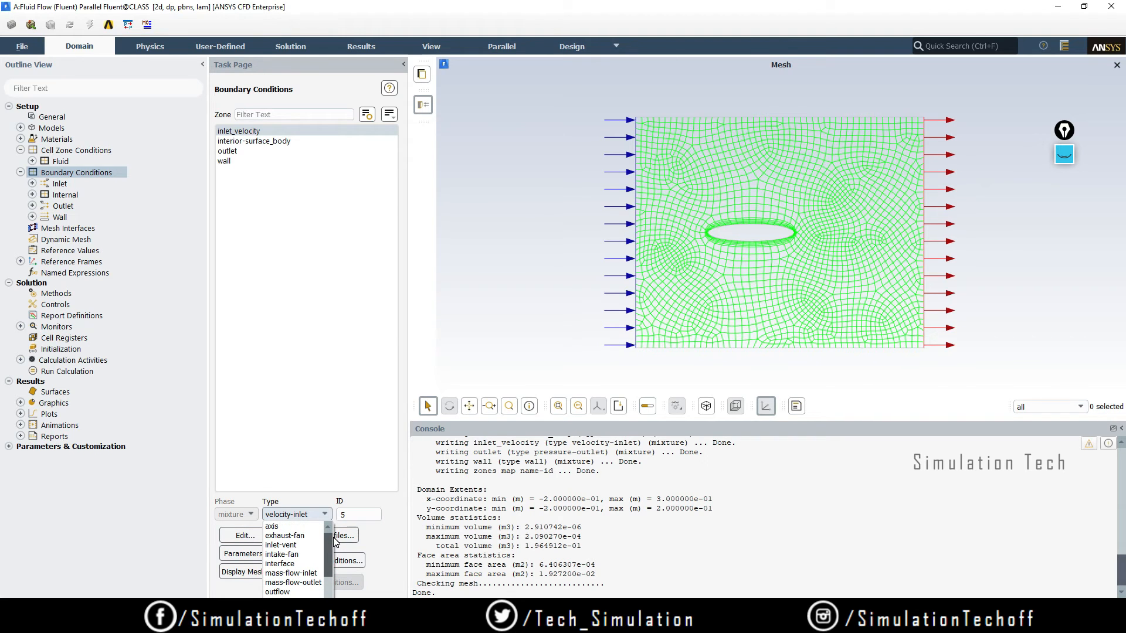
{"action": "scroll", "coordinate": [328, 585], "scroll_direction": "down", "scroll_amount": 2}
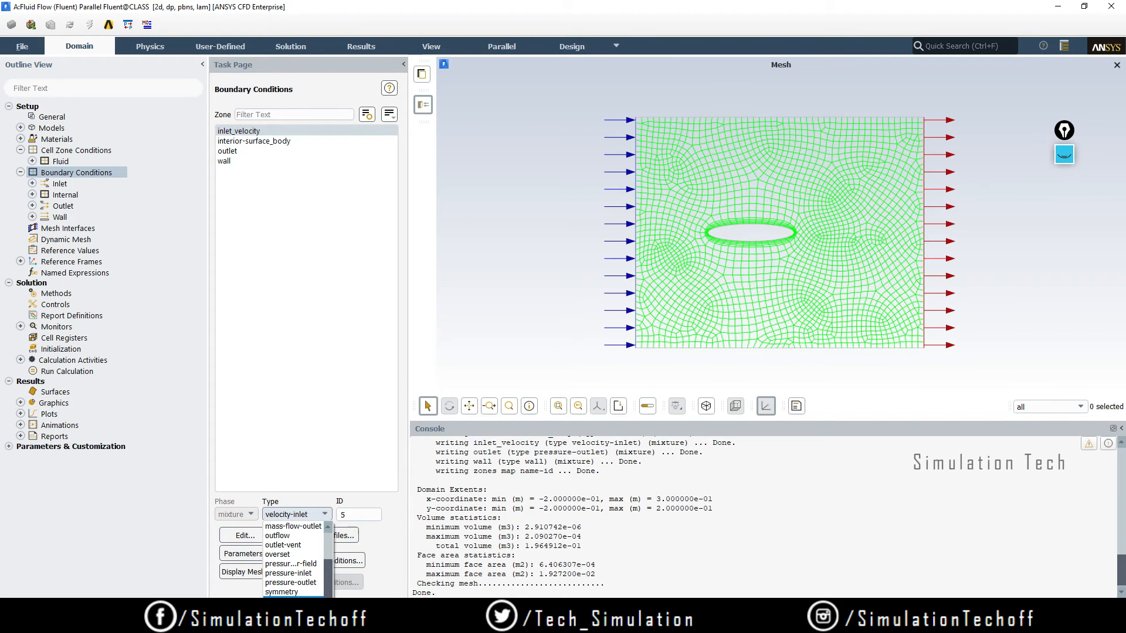
{"action": "left_click", "coordinate": [301, 599]}
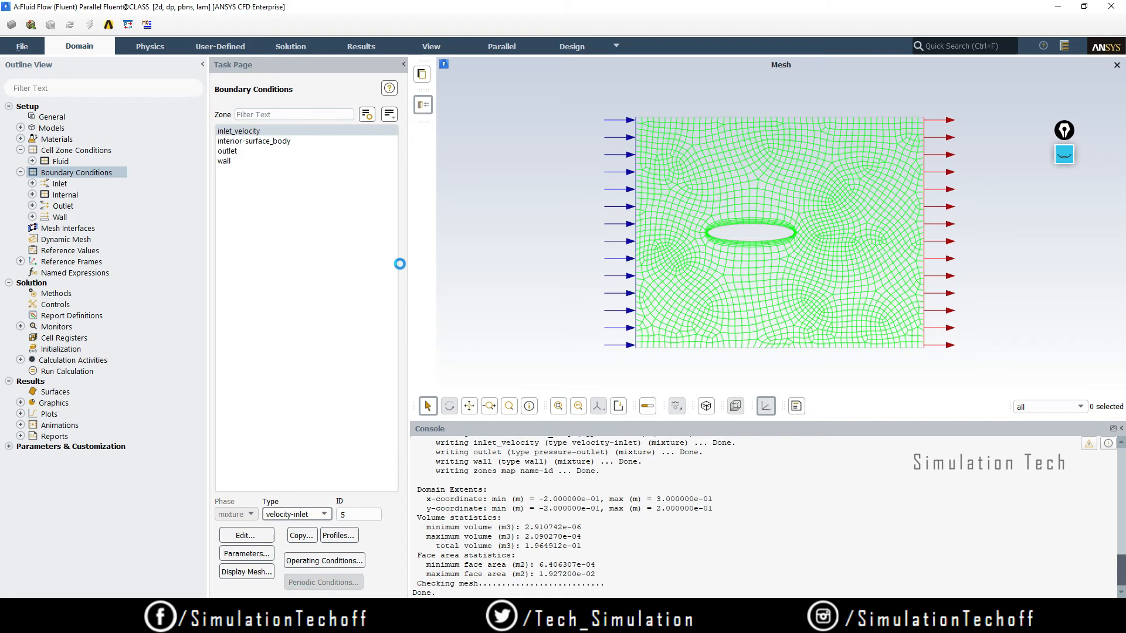
Set the velocity specification method of the inlet_velocity zone to Components.
{"action": "left_click_drag", "start_coordinate": [404, 267], "coordinate": [427, 194]}
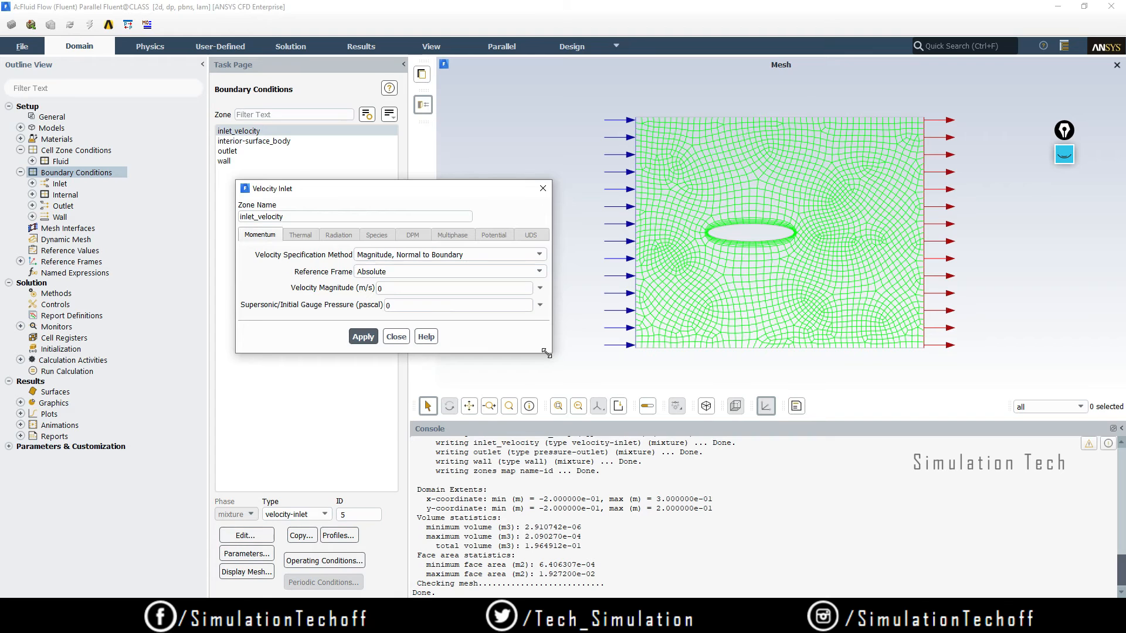
{"action": "left_click_drag", "start_coordinate": [472, 193], "coordinate": [349, 206]}
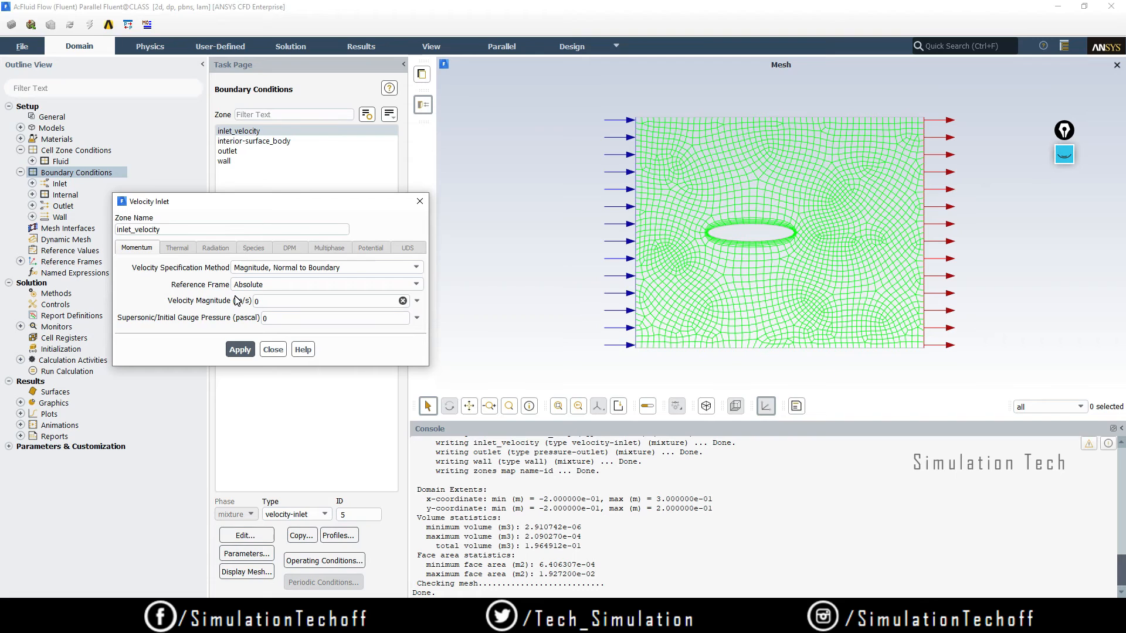
{"action": "left_click", "coordinate": [358, 269]}
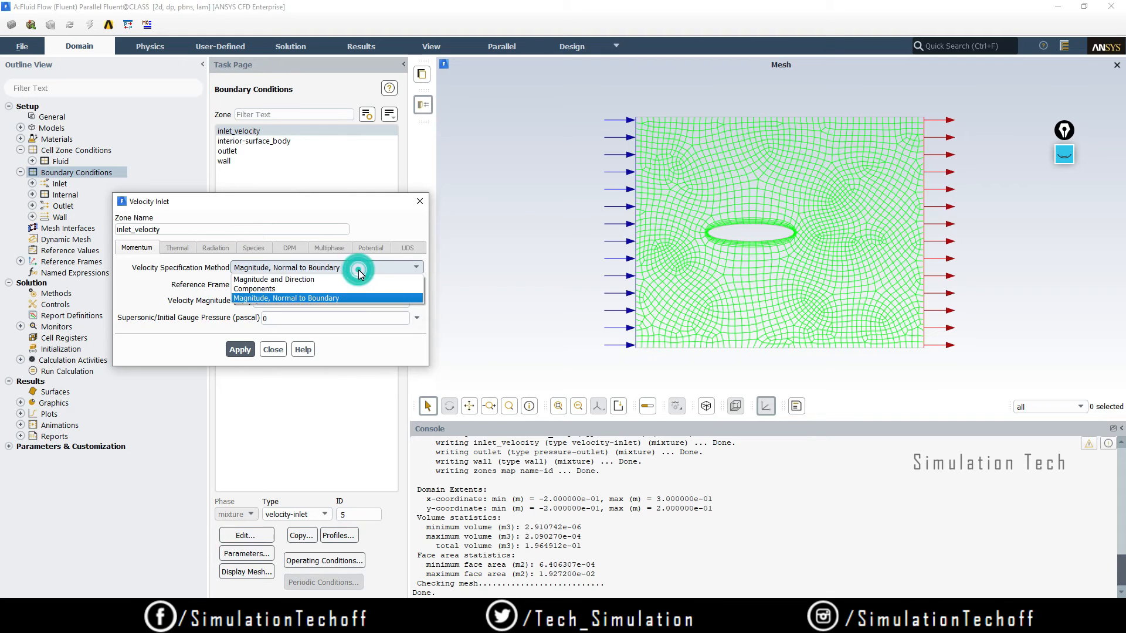
{"action": "left_click", "coordinate": [316, 290]}
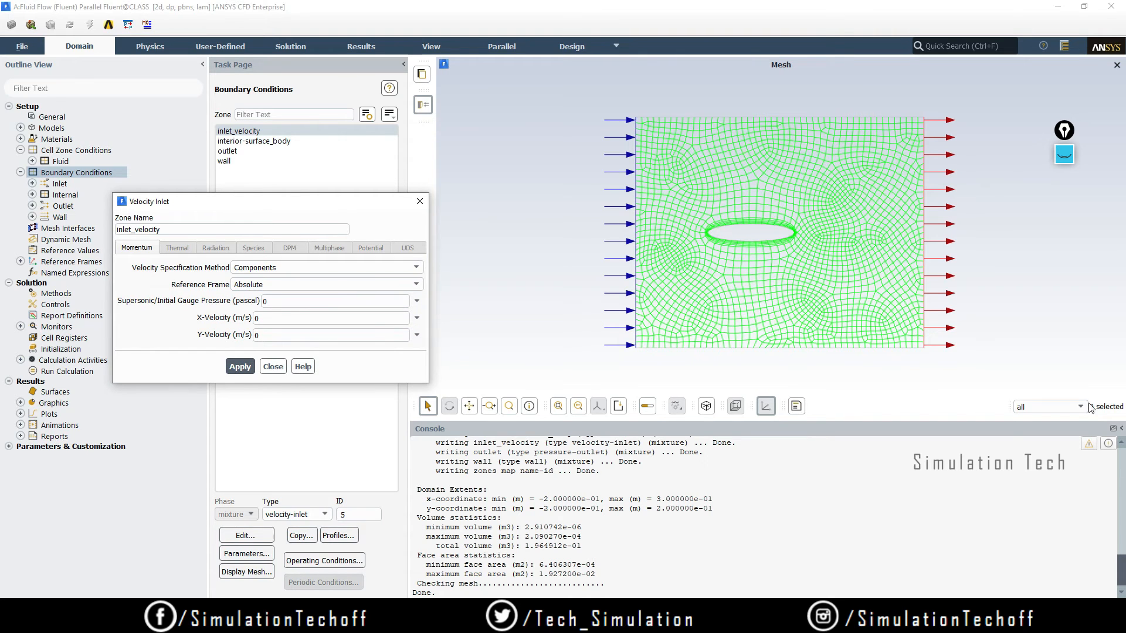
Sketch X and Y axes and a horizontal flow arrow beside the mesh inlet, clear the drawing and put away the annotation tools.
{"action": "left_click", "coordinate": [1066, 156]}
{"action": "left_click", "coordinate": [1062, 190]}
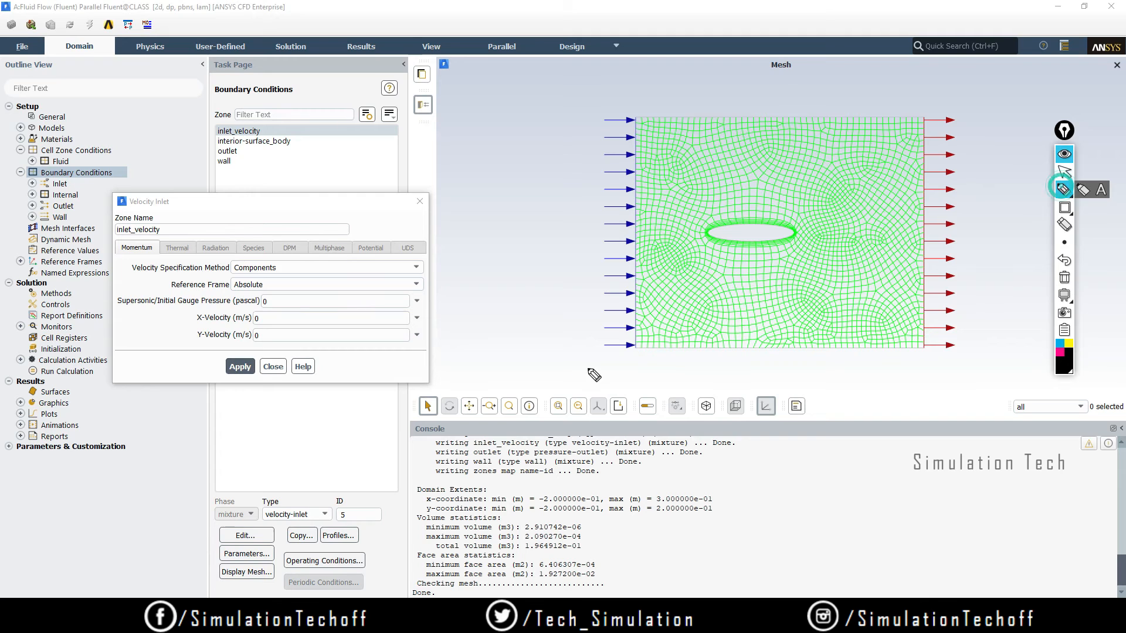
{"action": "mouse_move", "coordinate": [511, 277]}
{"action": "left_mouse_down"}
{"action": "mouse_move", "coordinate": [516, 344]}
{"action": "mouse_move", "coordinate": [559, 343]}
{"action": "left_mouse_up"}
{"action": "left_click_drag", "start_coordinate": [556, 336], "coordinate": [549, 352]}
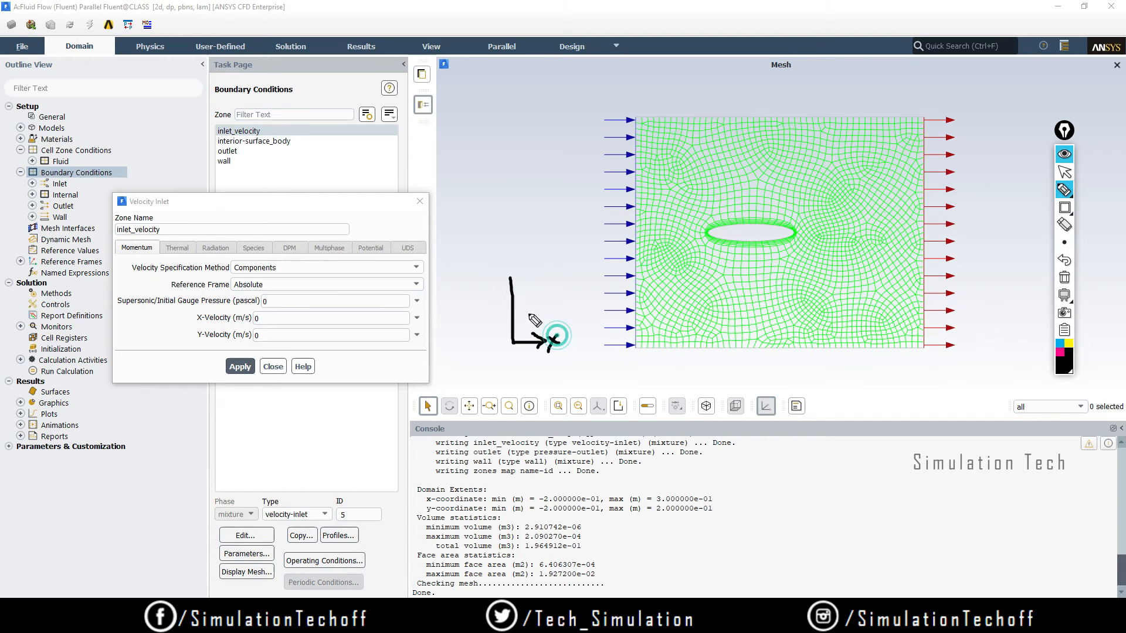
{"action": "left_click_drag", "start_coordinate": [510, 278], "coordinate": [531, 277]}
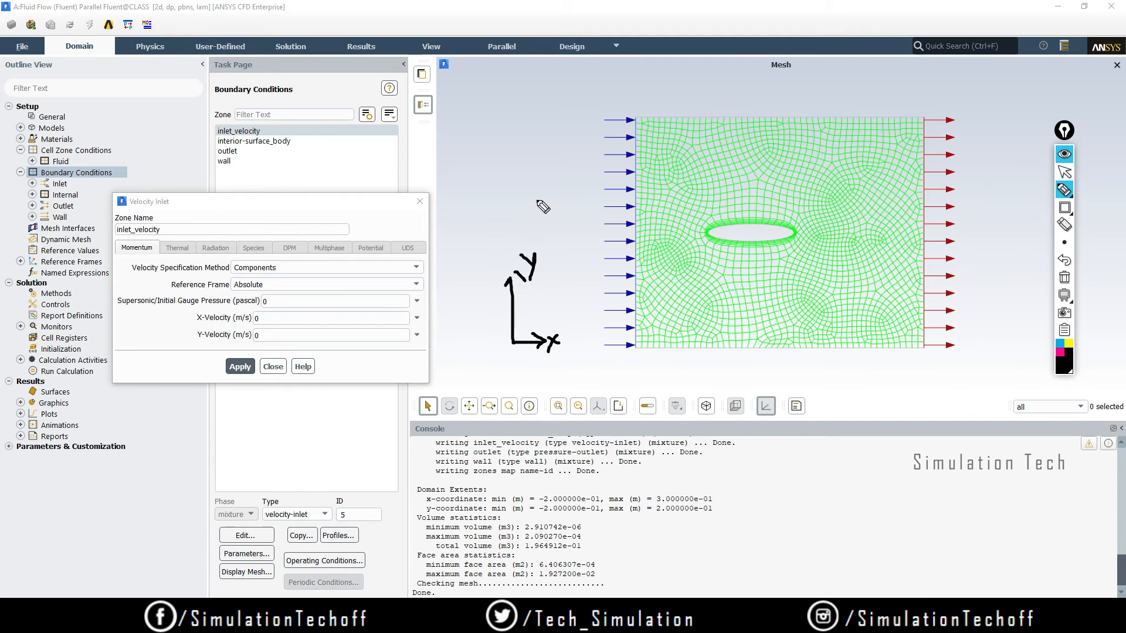
{"action": "mouse_move", "coordinate": [535, 199]}
{"action": "left_mouse_down"}
{"action": "mouse_move", "coordinate": [584, 197]}
{"action": "mouse_move", "coordinate": [572, 205]}
{"action": "left_mouse_up"}
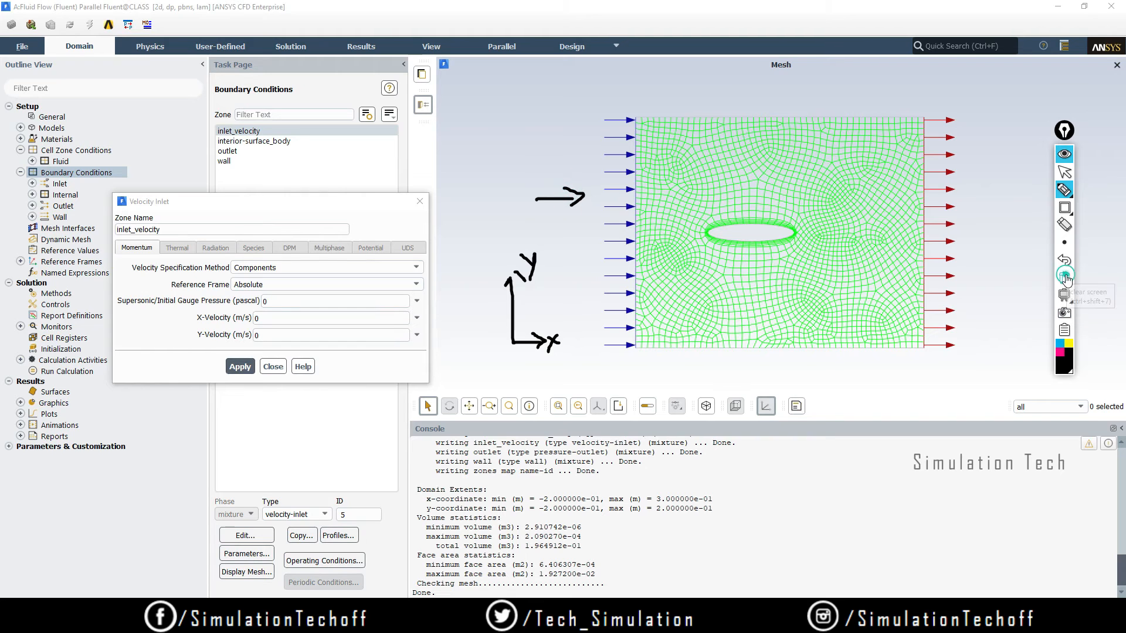
{"action": "left_click", "coordinate": [1068, 147]}
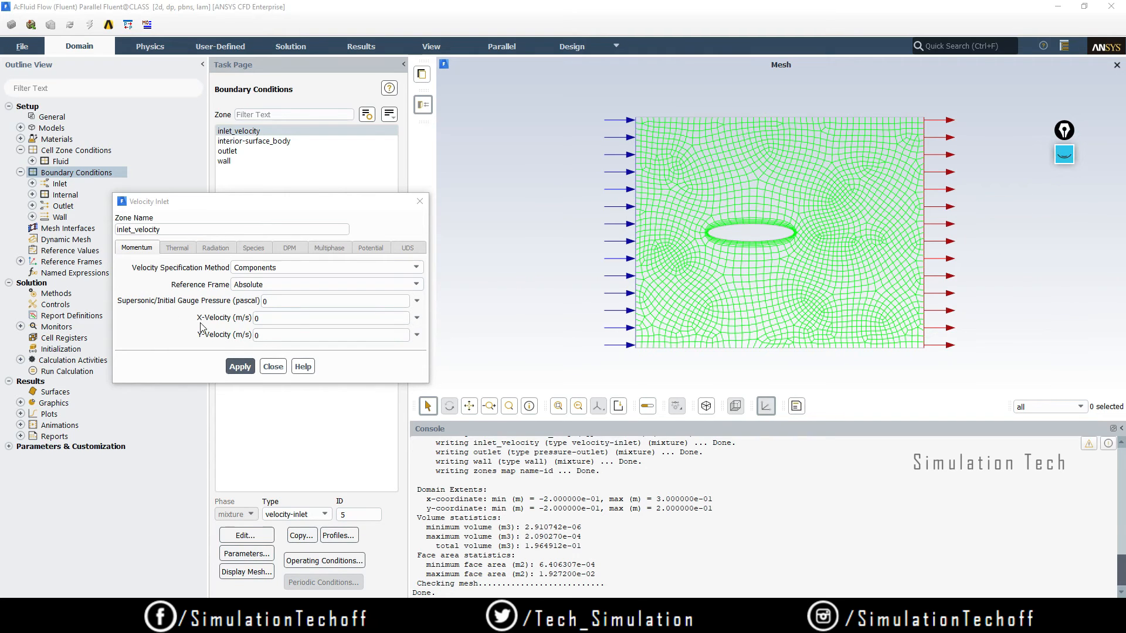
Set the inlet's X-velocity to 20 m/s, apply it and close the velocity inlet settings.
{"action": "left_click", "coordinate": [298, 317]}
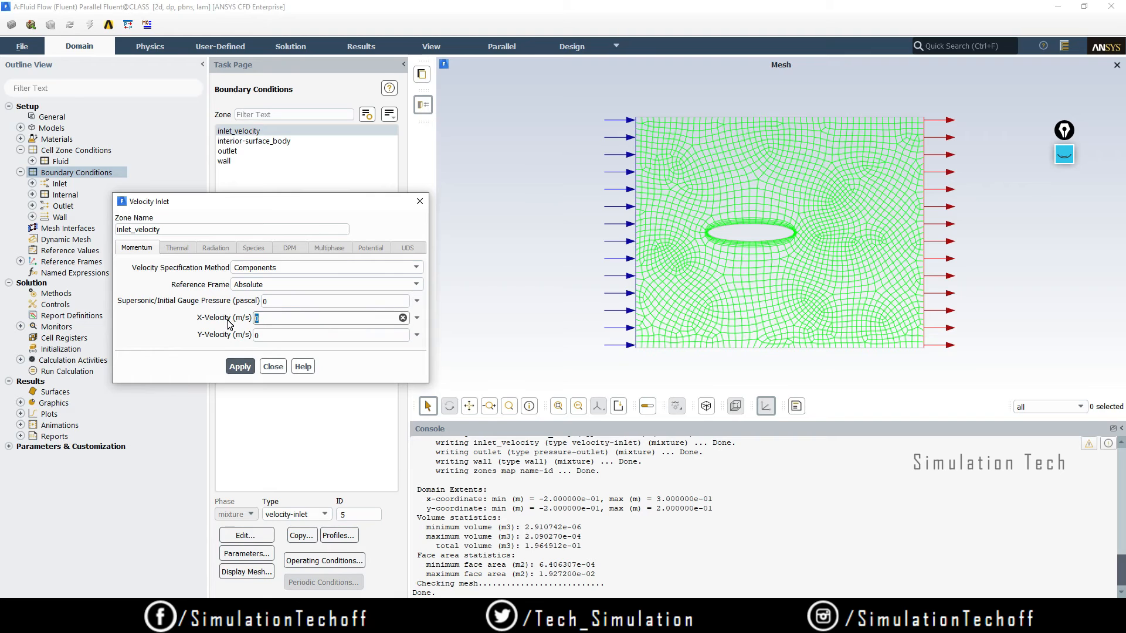
{"action": "left_click", "coordinate": [240, 367]}
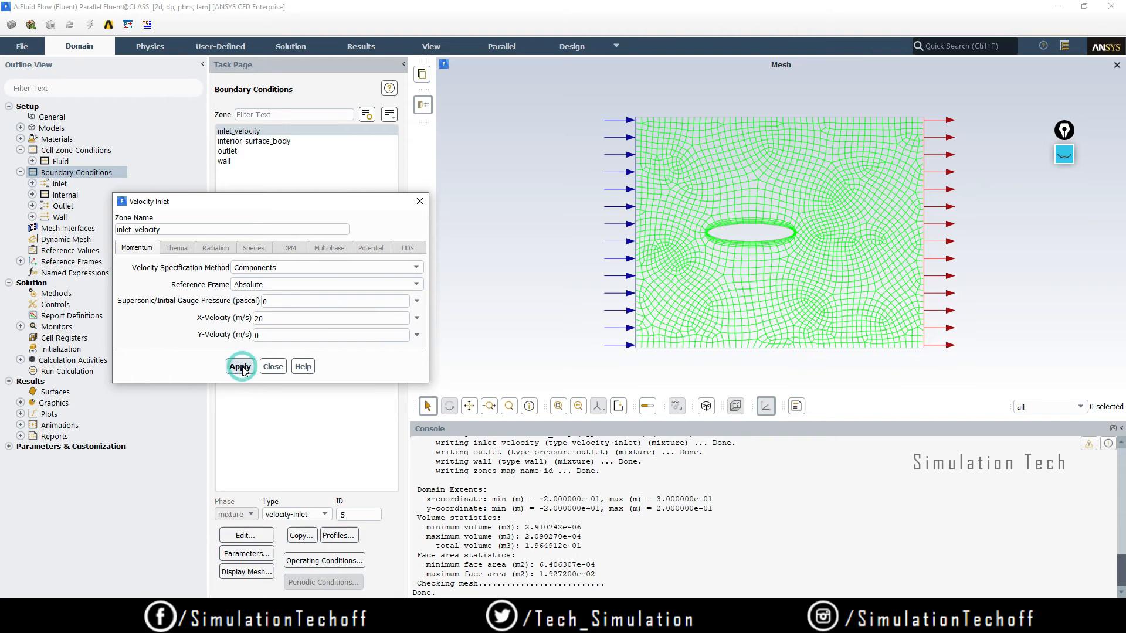
{"action": "left_click", "coordinate": [273, 367]}
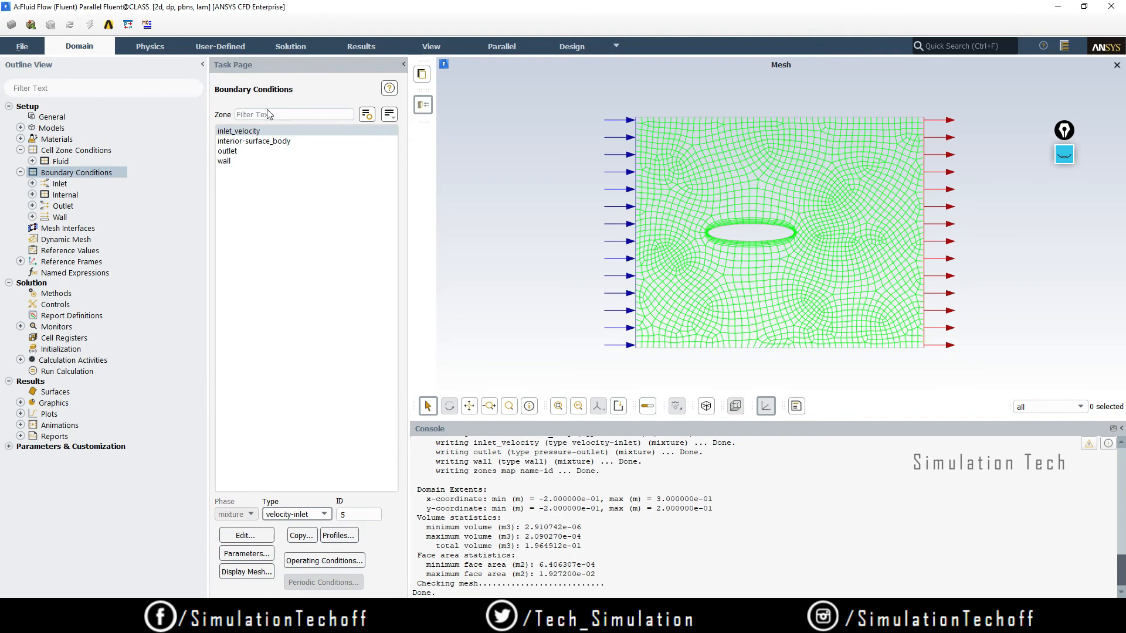
Change the outlet zone's boundary type to outflow and apply it with a flow rate weighting of 1.
{"action": "left_click", "coordinate": [252, 154]}
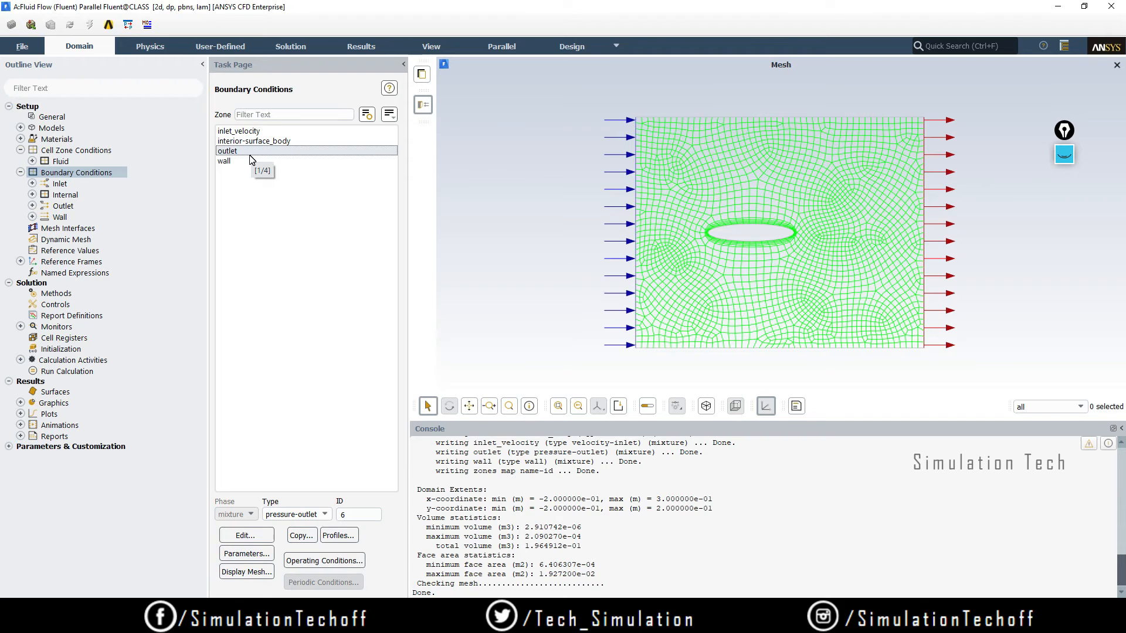
{"action": "left_click", "coordinate": [314, 517]}
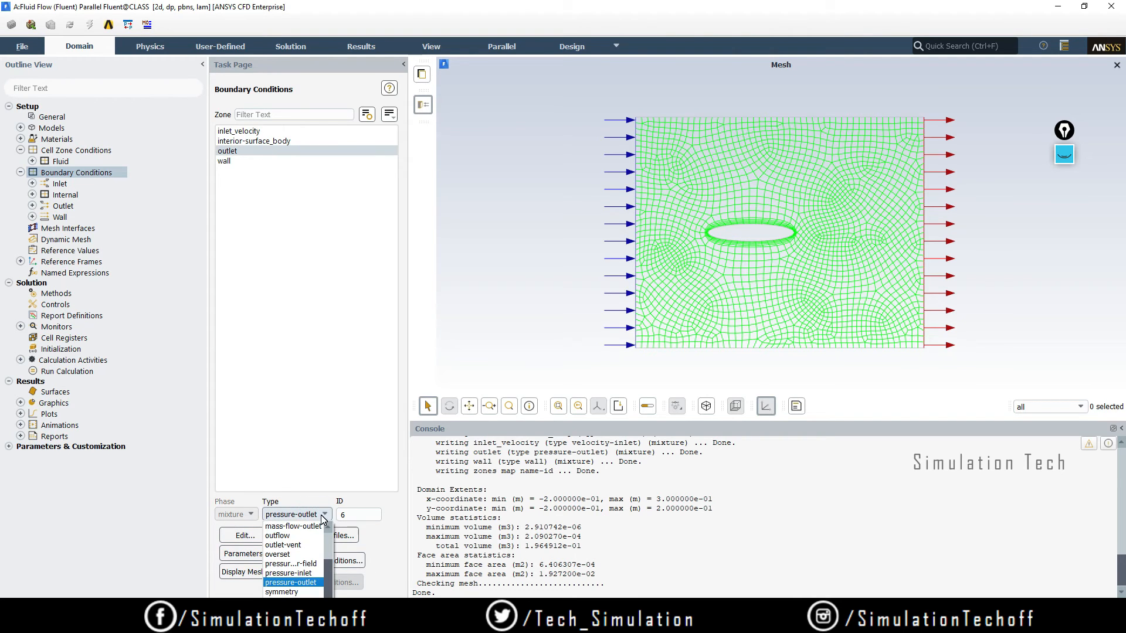
{"action": "left_click", "coordinate": [294, 536]}
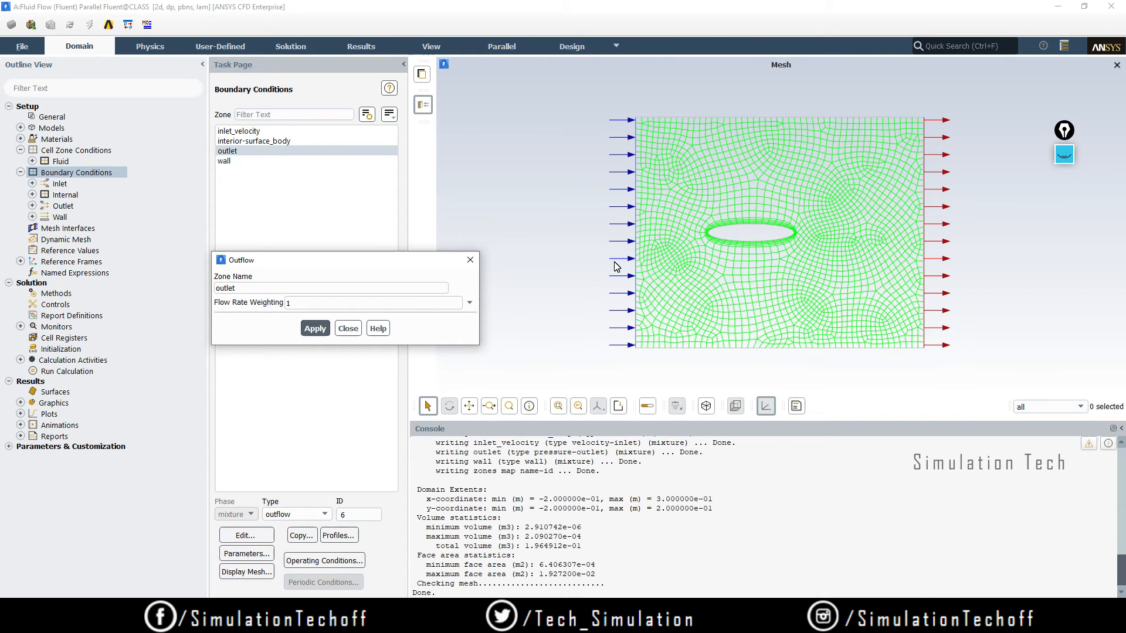
{"action": "left_click", "coordinate": [313, 302]}
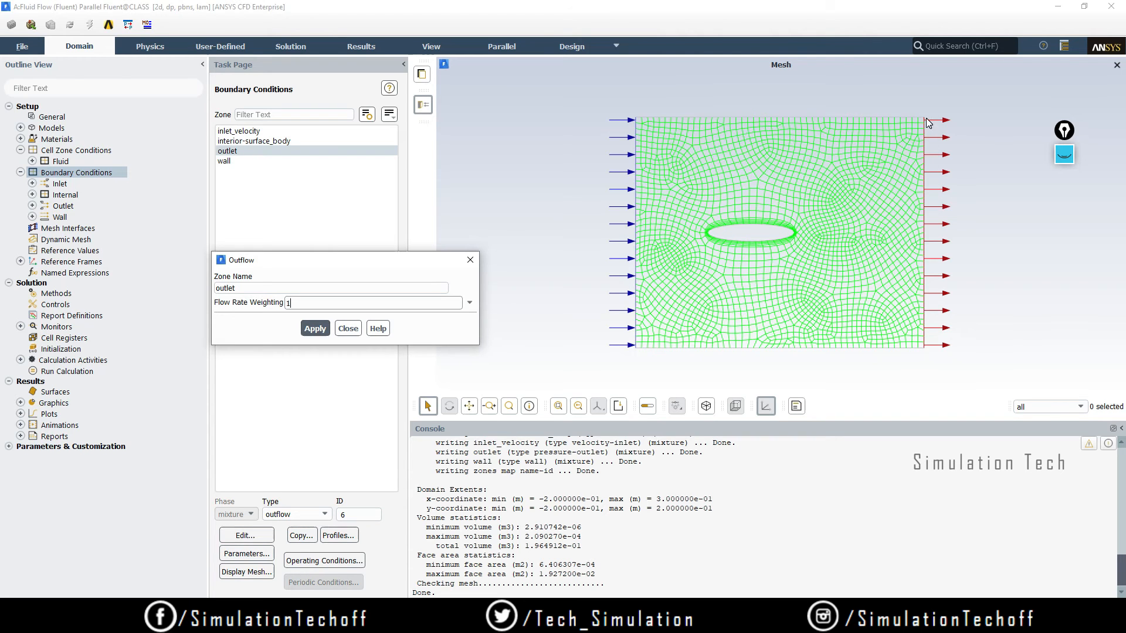
{"action": "left_click", "coordinate": [315, 329]}
{"action": "left_click", "coordinate": [348, 329]}
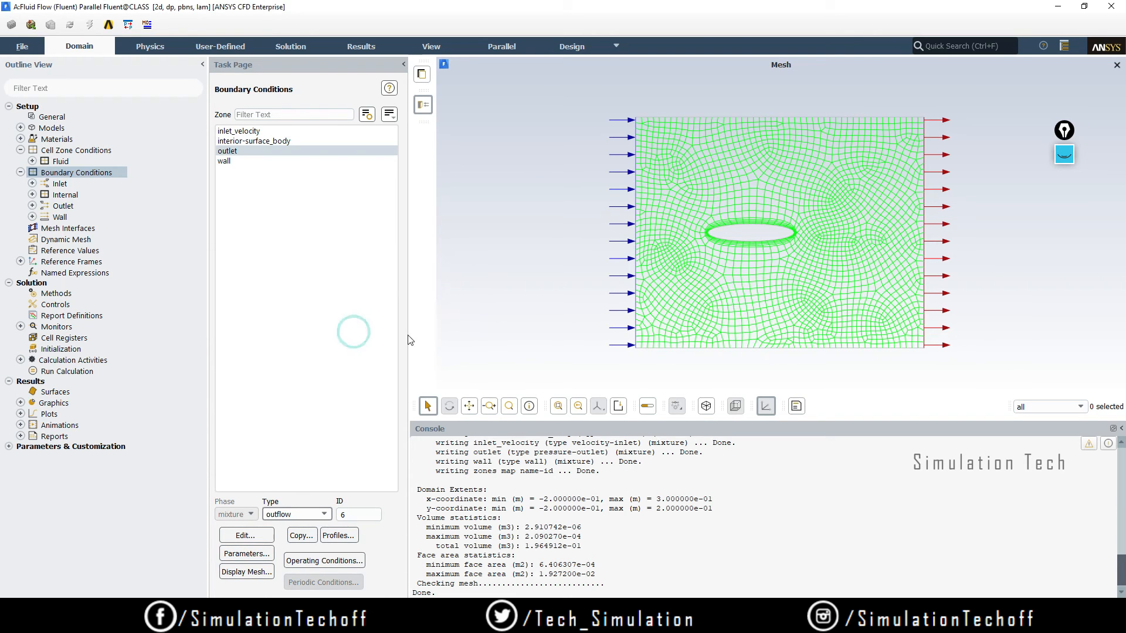
Set the wall zone's shear condition to Specified Shear with zero X and Y components and apply it.
{"action": "left_click", "coordinate": [258, 162]}
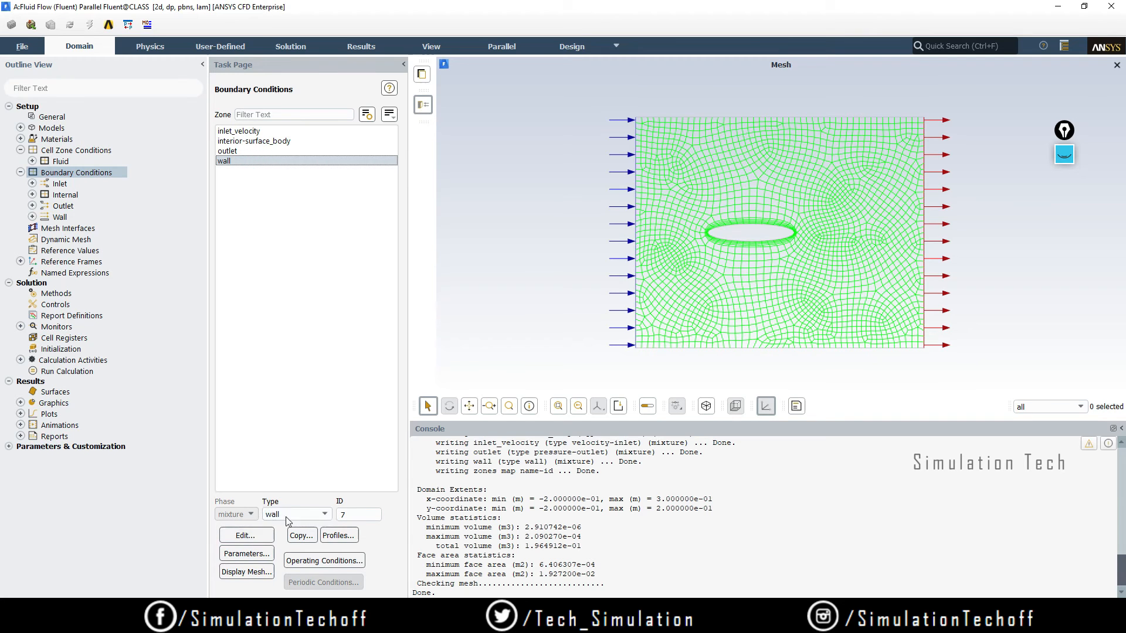
{"action": "left_click", "coordinate": [261, 536]}
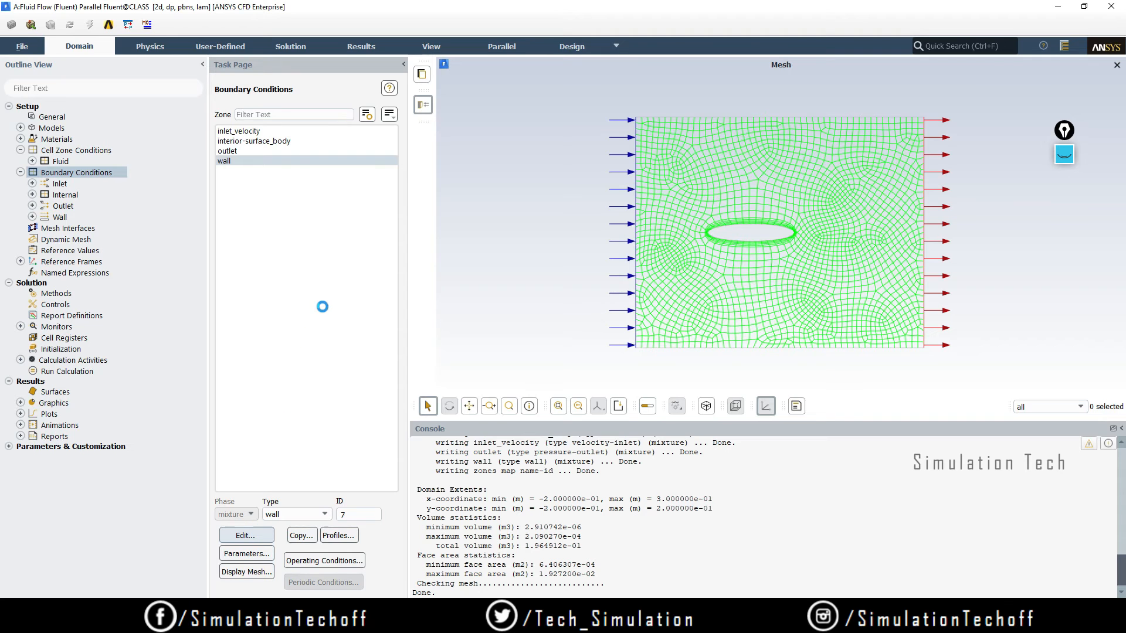
{"action": "left_click_drag", "start_coordinate": [365, 265], "coordinate": [388, 189]}
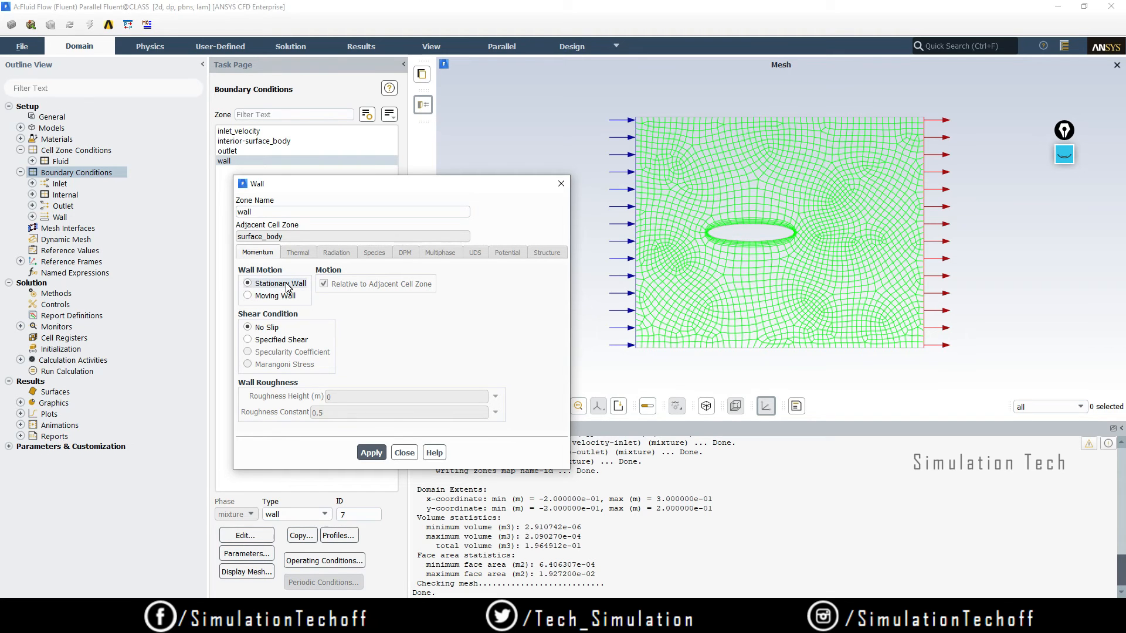
{"action": "left_click", "coordinate": [288, 342]}
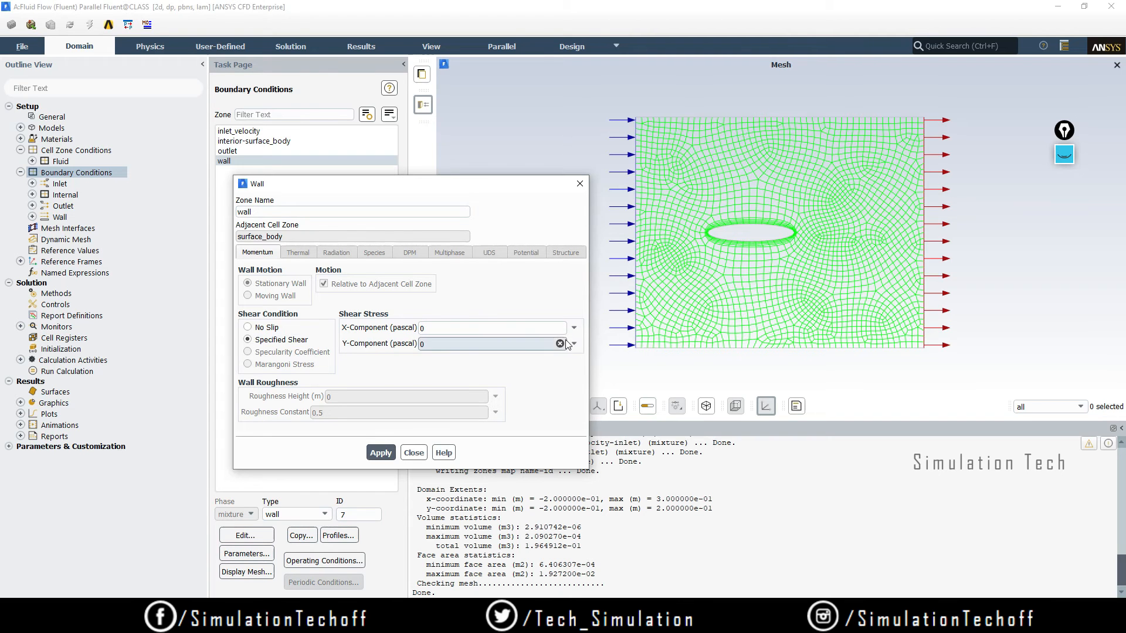
{"action": "left_click", "coordinate": [389, 454]}
{"action": "left_click", "coordinate": [413, 453]}
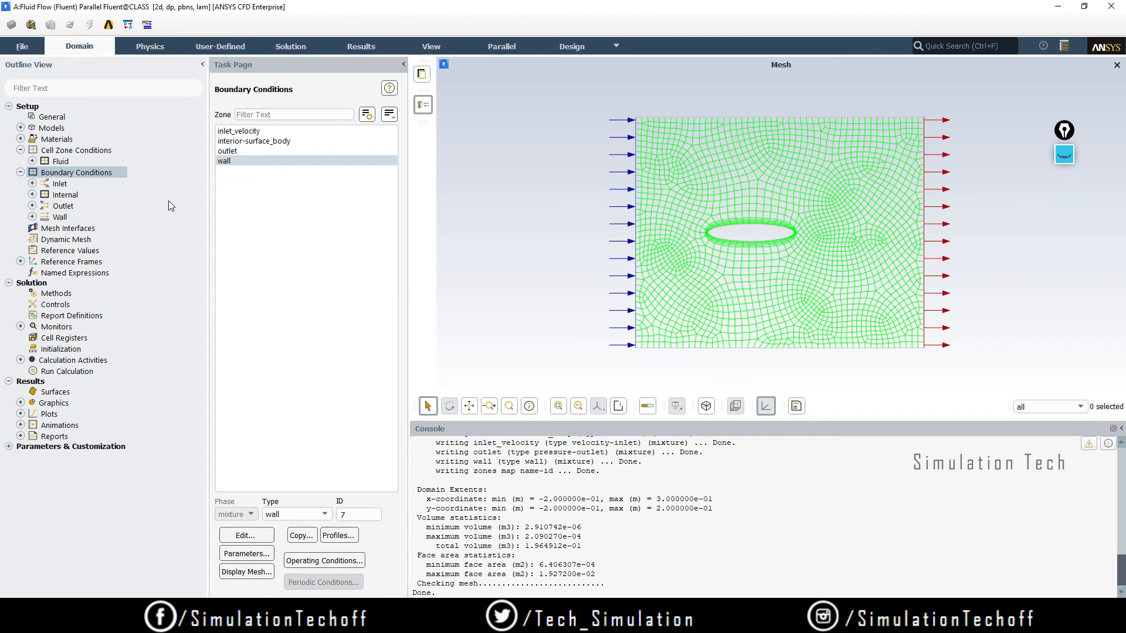
Review the solution methods and initialize the solution with Hybrid Initialization.
{"action": "left_click", "coordinate": [64, 296]}
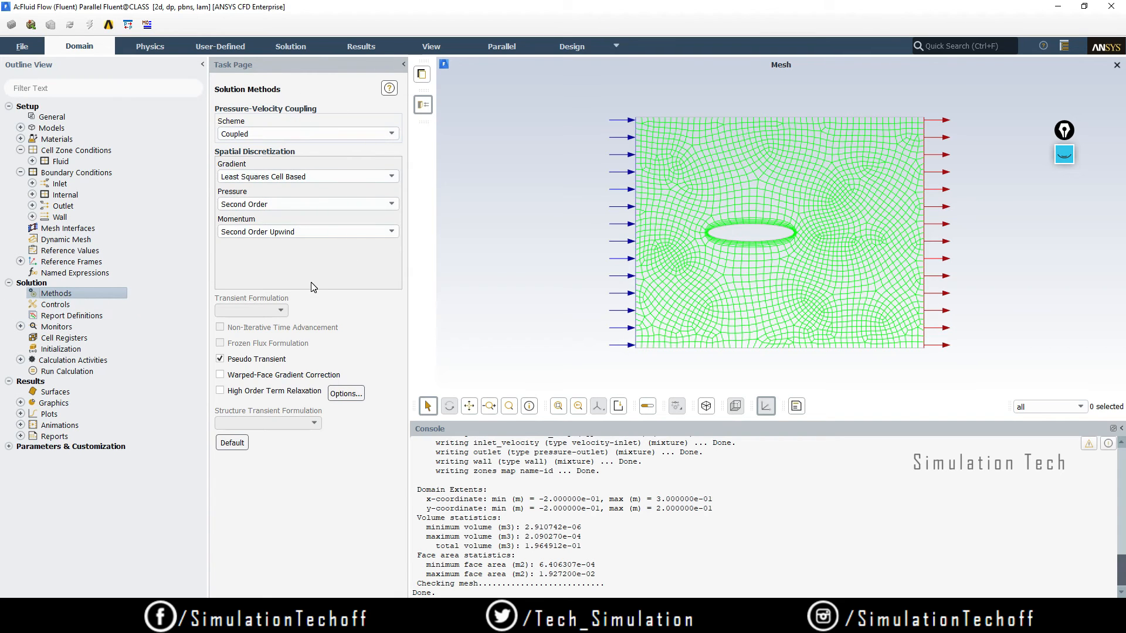
{"action": "double_click", "coordinate": [62, 350]}
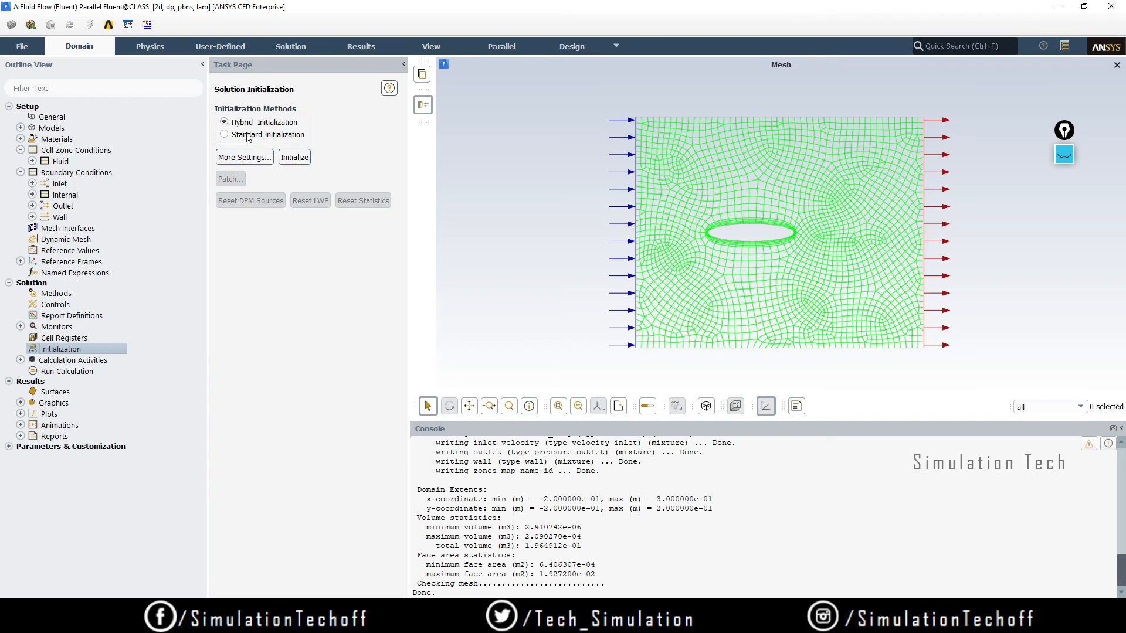
{"action": "left_click", "coordinate": [302, 157]}
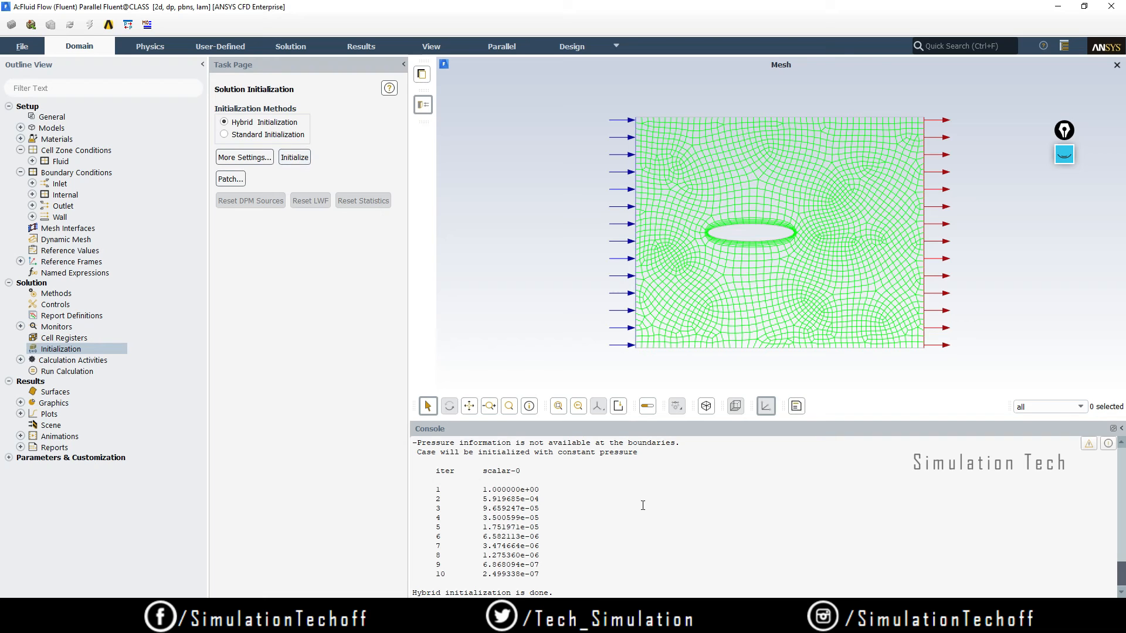
Move the annotation tools beside the mesh and handwrite the equation Ax + By = 0 over the console area.
{"action": "mouse_move", "coordinate": [1068, 153]}
{"action": "left_mouse_down"}
{"action": "mouse_move", "coordinate": [873, 179]}
{"action": "mouse_move", "coordinate": [519, 177]}
{"action": "left_mouse_up"}
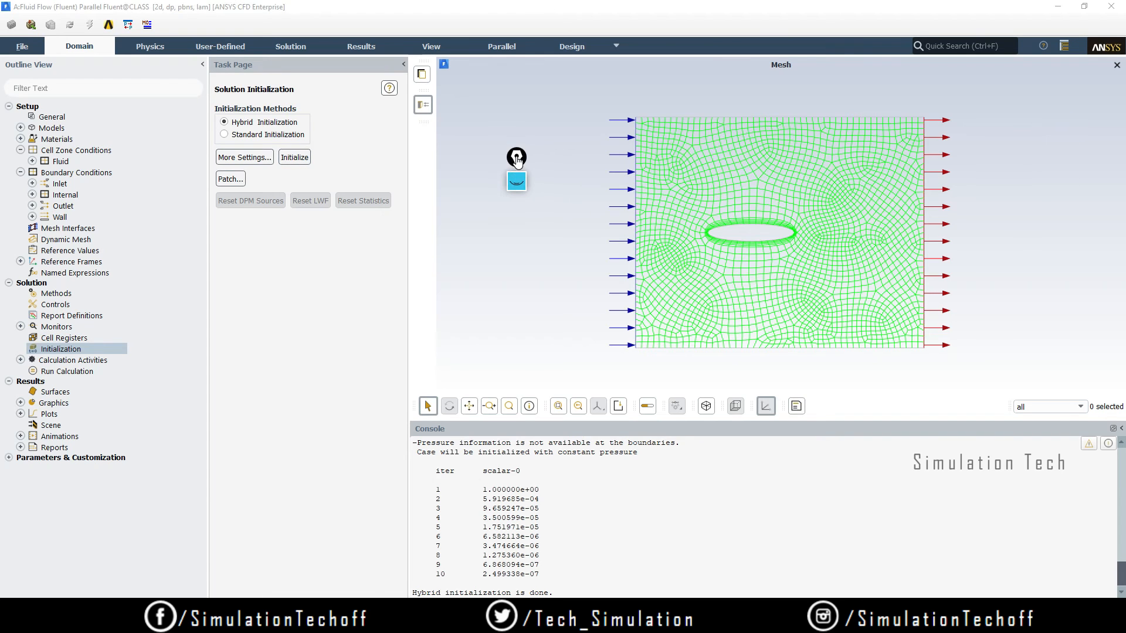
{"action": "left_click", "coordinate": [517, 180]}
{"action": "left_click", "coordinate": [516, 217]}
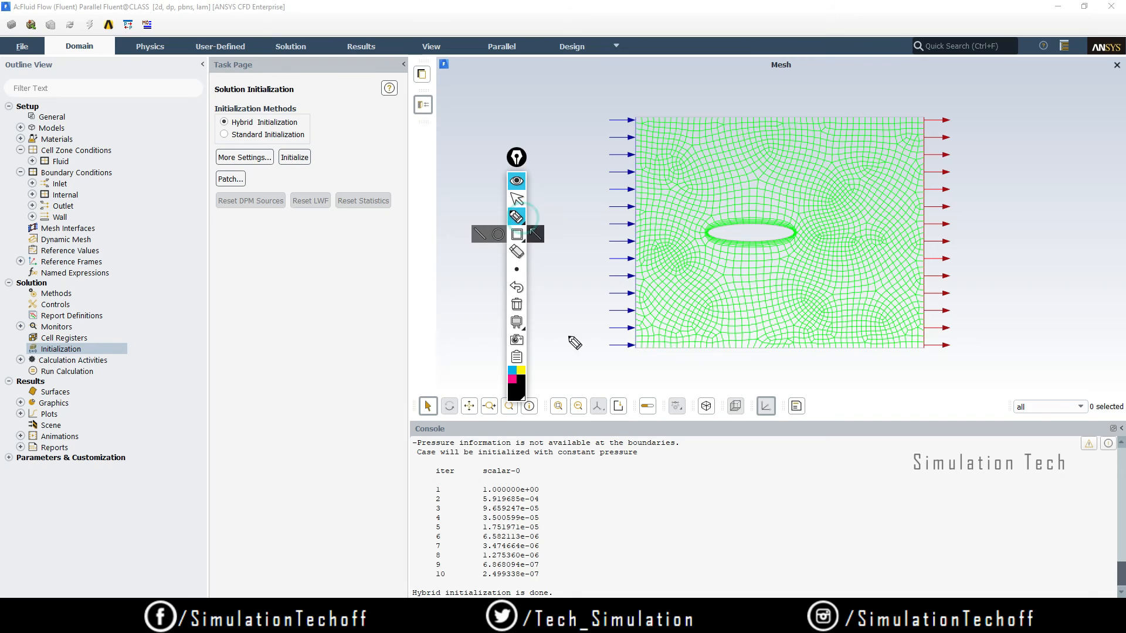
{"action": "left_click", "coordinate": [680, 501]}
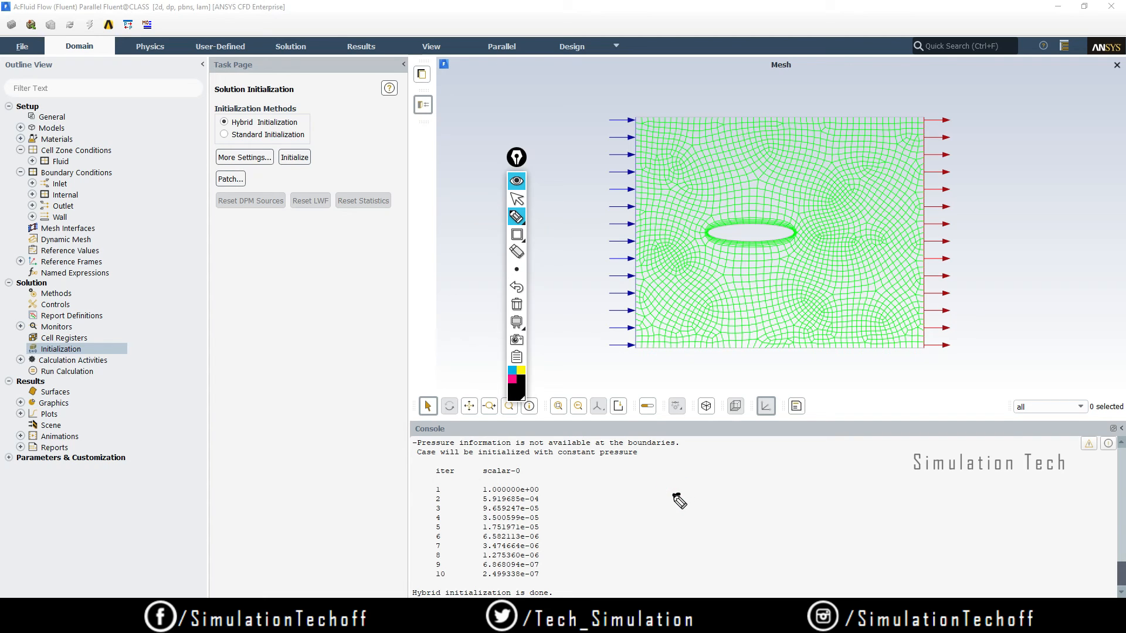
{"action": "mouse_move", "coordinate": [680, 500]}
{"action": "left_mouse_down"}
{"action": "mouse_move", "coordinate": [674, 492]}
{"action": "mouse_move", "coordinate": [712, 499]}
{"action": "mouse_move", "coordinate": [737, 490]}
{"action": "mouse_move", "coordinate": [729, 478]}
{"action": "mouse_move", "coordinate": [754, 472]}
{"action": "mouse_move", "coordinate": [769, 495]}
{"action": "mouse_move", "coordinate": [780, 470]}
{"action": "mouse_move", "coordinate": [822, 460]}
{"action": "left_mouse_up"}
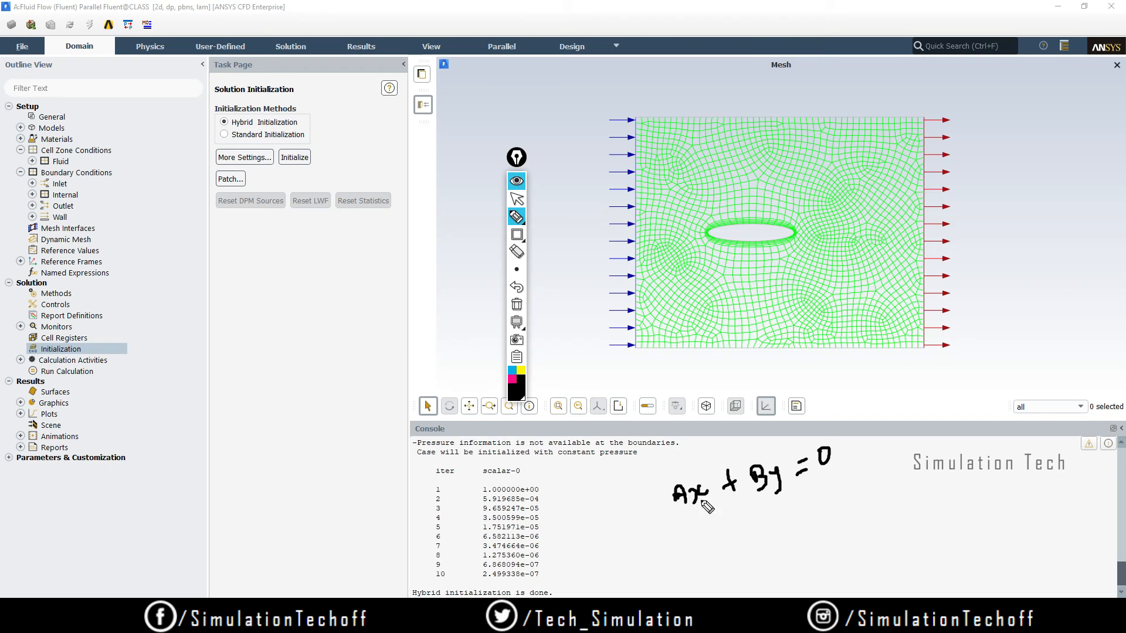
Write the pair (1,1) beside the equation and mark the coefficients A and B from above.
{"action": "left_click_drag", "start_coordinate": [572, 496], "coordinate": [608, 501]}
{"action": "left_click", "coordinate": [587, 500]}
{"action": "left_click", "coordinate": [596, 490]}
{"action": "left_click_drag", "start_coordinate": [667, 443], "coordinate": [666, 472]}
{"action": "left_click_drag", "start_coordinate": [750, 446], "coordinate": [760, 439]}
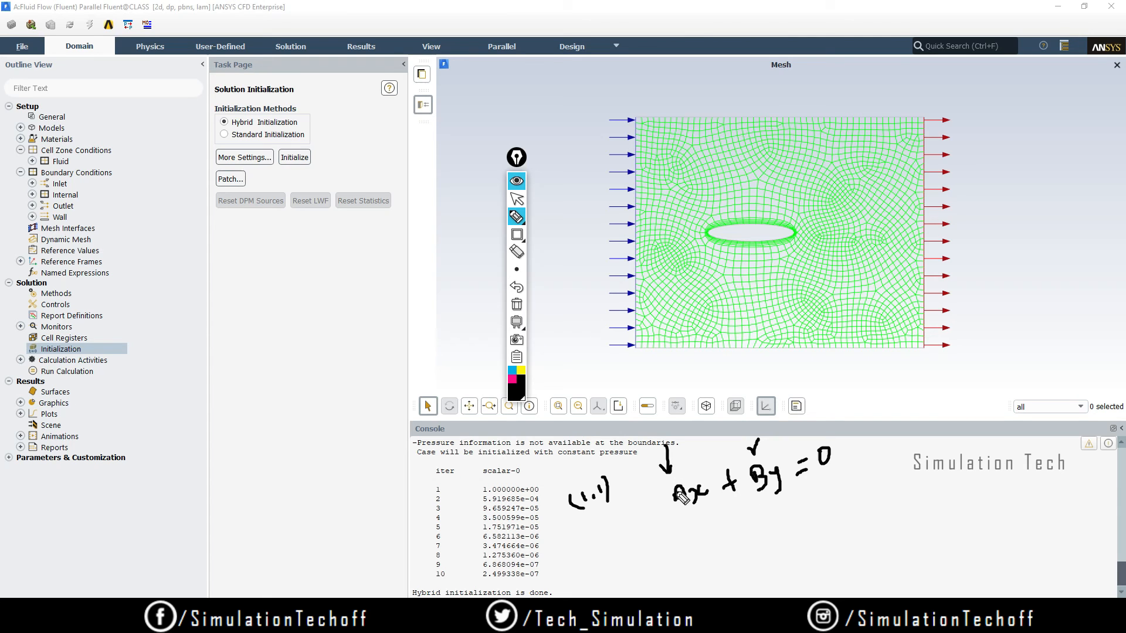
Handwrite a second equation, A'x + B'y = 0, below the first one.
{"action": "left_click_drag", "start_coordinate": [680, 480], "coordinate": [675, 482]}
{"action": "mouse_move", "coordinate": [690, 552]}
{"action": "left_mouse_down"}
{"action": "mouse_move", "coordinate": [694, 566]}
{"action": "mouse_move", "coordinate": [701, 545]}
{"action": "mouse_move", "coordinate": [729, 561]}
{"action": "mouse_move", "coordinate": [759, 533]}
{"action": "mouse_move", "coordinate": [780, 542]}
{"action": "mouse_move", "coordinate": [773, 524]}
{"action": "mouse_move", "coordinate": [797, 552]}
{"action": "mouse_move", "coordinate": [827, 519]}
{"action": "left_mouse_up"}
{"action": "left_click_drag", "start_coordinate": [819, 527], "coordinate": [842, 509]}
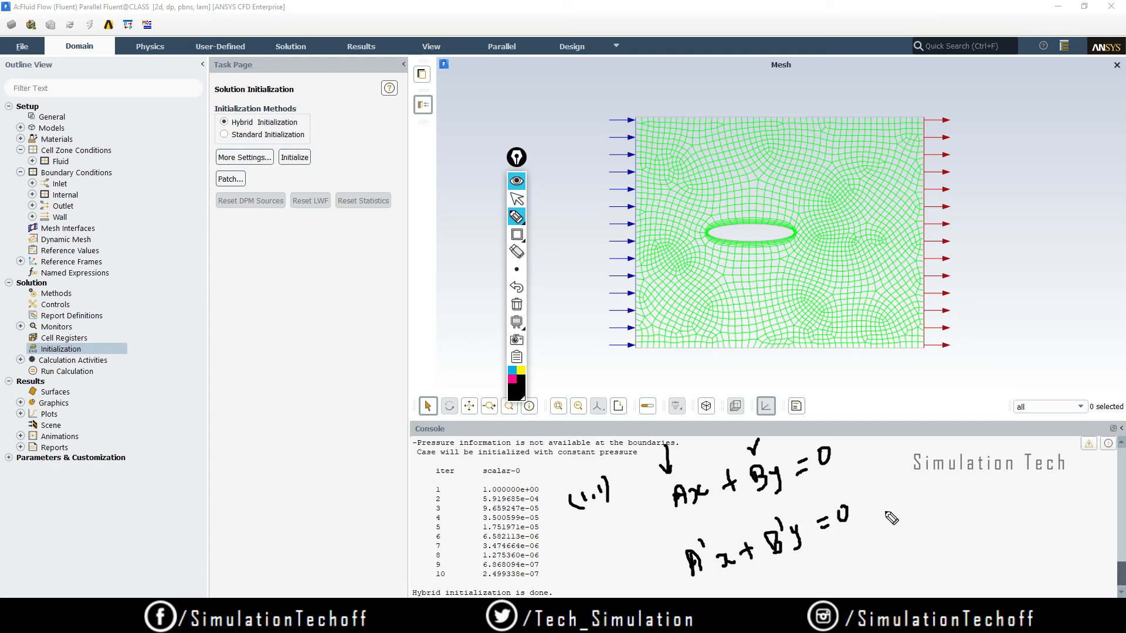
{"action": "scroll", "coordinate": [742, 587], "scroll_direction": "up", "scroll_amount": 1}
{"action": "left_click", "coordinate": [718, 592]}
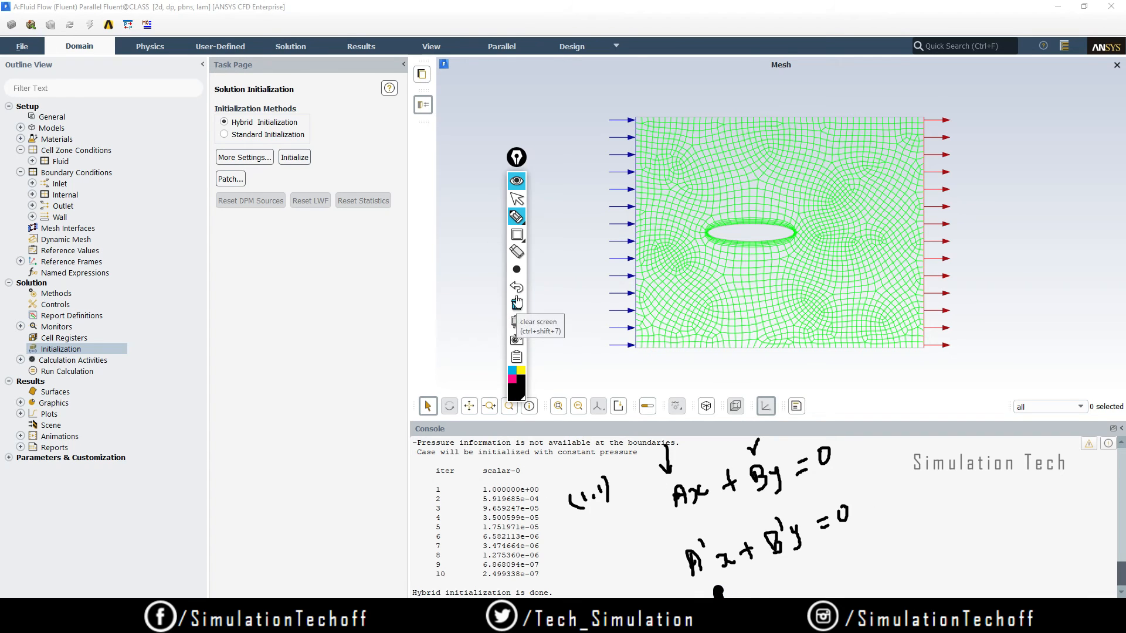
{"action": "left_click", "coordinate": [496, 271]}
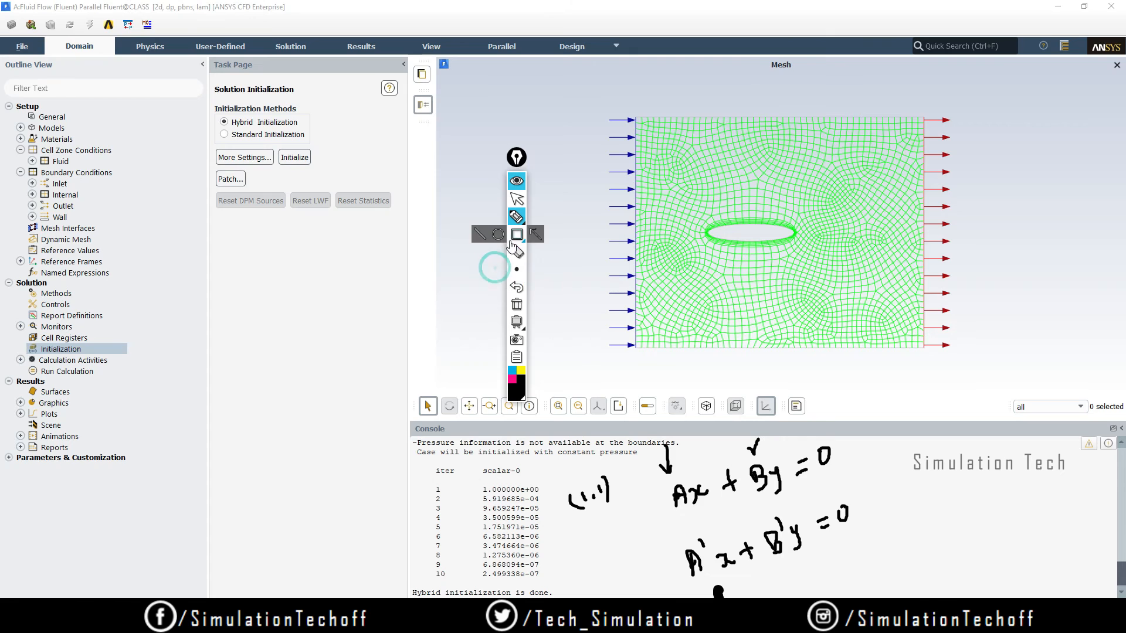
{"action": "left_click", "coordinate": [516, 252]}
{"action": "left_click", "coordinate": [718, 591]}
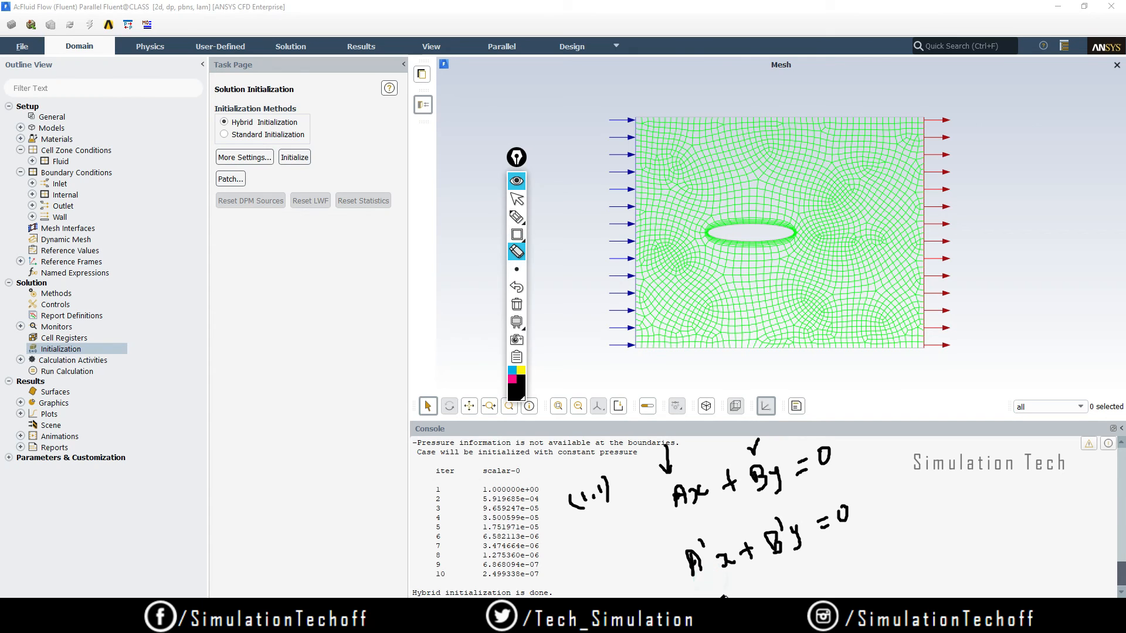
Handwrite the equation A'x + B'y = 0 again beside the first equation.
{"action": "left_click", "coordinate": [517, 217]}
{"action": "mouse_move", "coordinate": [921, 474]}
{"action": "left_mouse_down"}
{"action": "mouse_move", "coordinate": [924, 505]}
{"action": "mouse_move", "coordinate": [937, 479]}
{"action": "mouse_move", "coordinate": [958, 490]}
{"action": "left_mouse_up"}
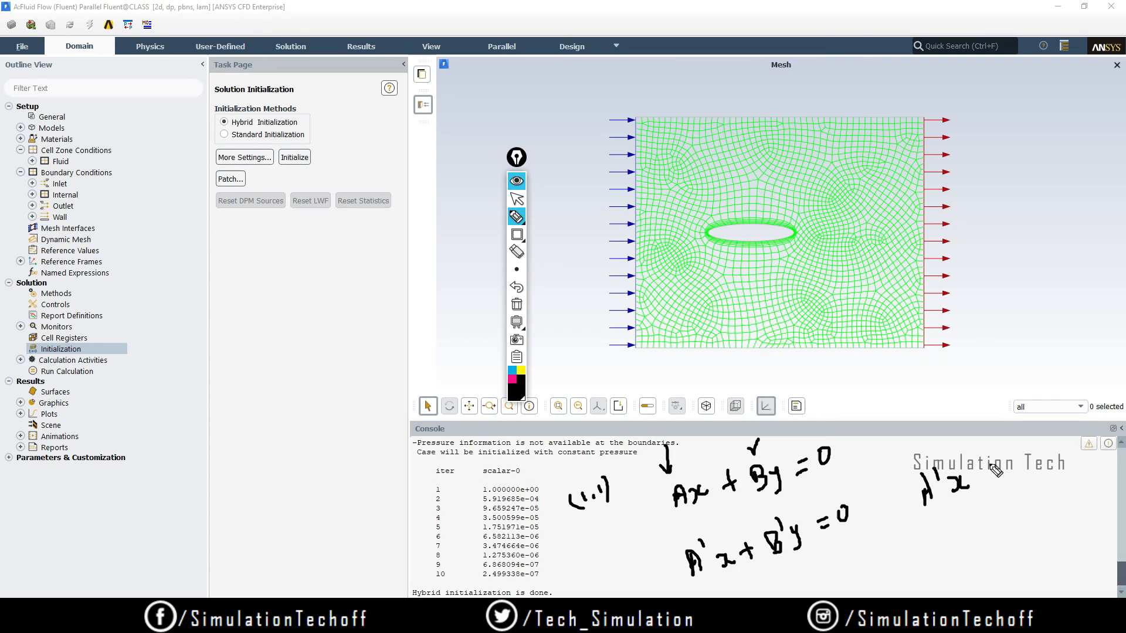
{"action": "mouse_move", "coordinate": [985, 468]}
{"action": "left_mouse_down"}
{"action": "mouse_move", "coordinate": [981, 492]}
{"action": "mouse_move", "coordinate": [1010, 480]}
{"action": "left_mouse_up"}
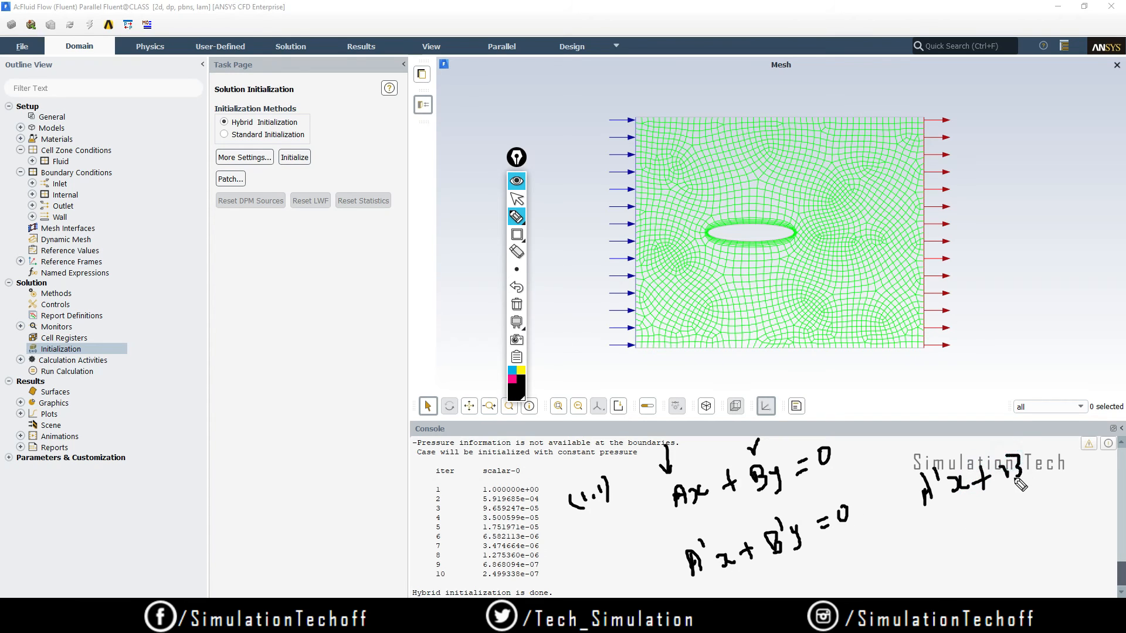
{"action": "left_click_drag", "start_coordinate": [1023, 437], "coordinate": [1031, 467]}
{"action": "mouse_move", "coordinate": [1037, 455]}
{"action": "left_mouse_down"}
{"action": "mouse_move", "coordinate": [1031, 479]}
{"action": "mouse_move", "coordinate": [1068, 451]}
{"action": "left_mouse_up"}
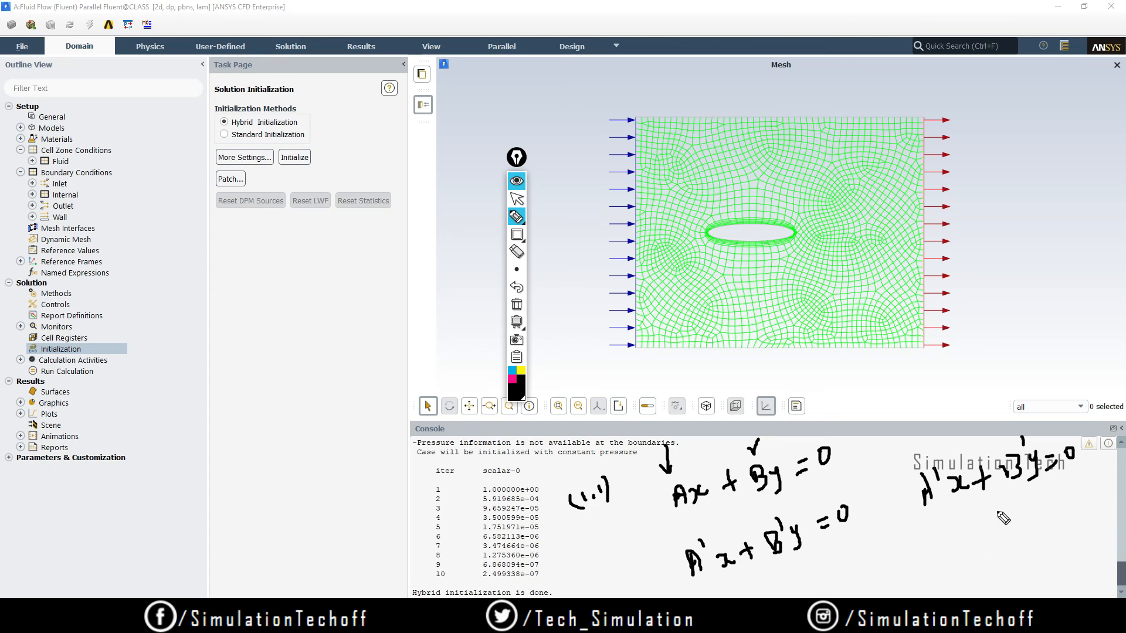
Add a check mark and two dashes near the rewritten equation, and box the A' coefficient in the second equation.
{"action": "left_click_drag", "start_coordinate": [865, 477], "coordinate": [893, 453]}
{"action": "left_click_drag", "start_coordinate": [890, 560], "coordinate": [973, 548]}
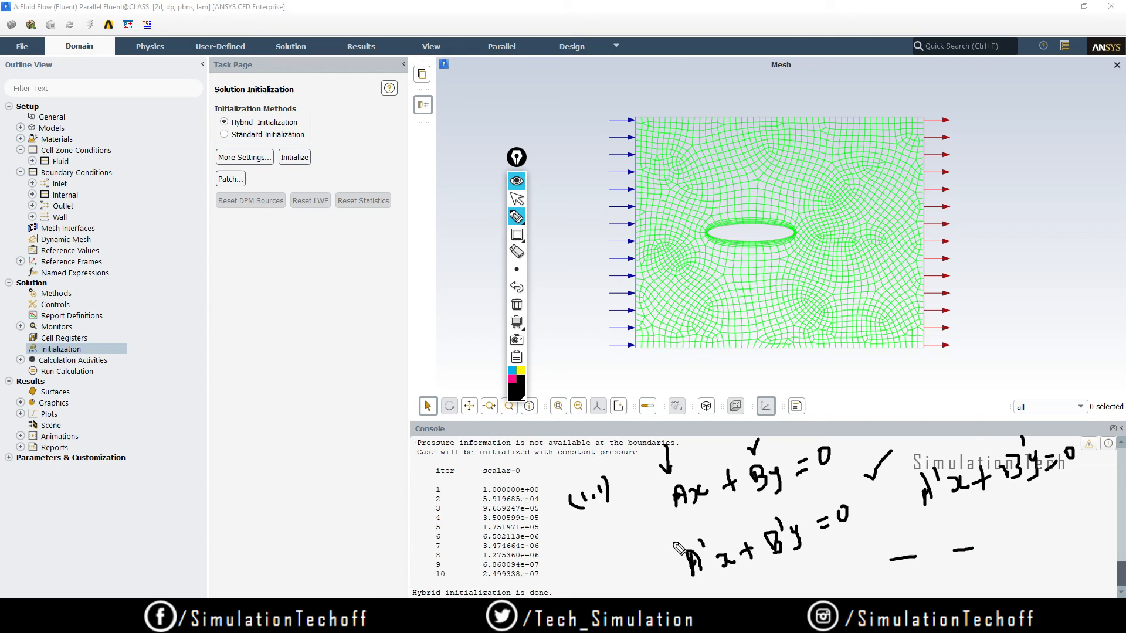
{"action": "mouse_move", "coordinate": [675, 541]}
{"action": "left_mouse_down"}
{"action": "mouse_move", "coordinate": [707, 578]}
{"action": "mouse_move", "coordinate": [703, 531]}
{"action": "mouse_move", "coordinate": [660, 535]}
{"action": "left_mouse_up"}
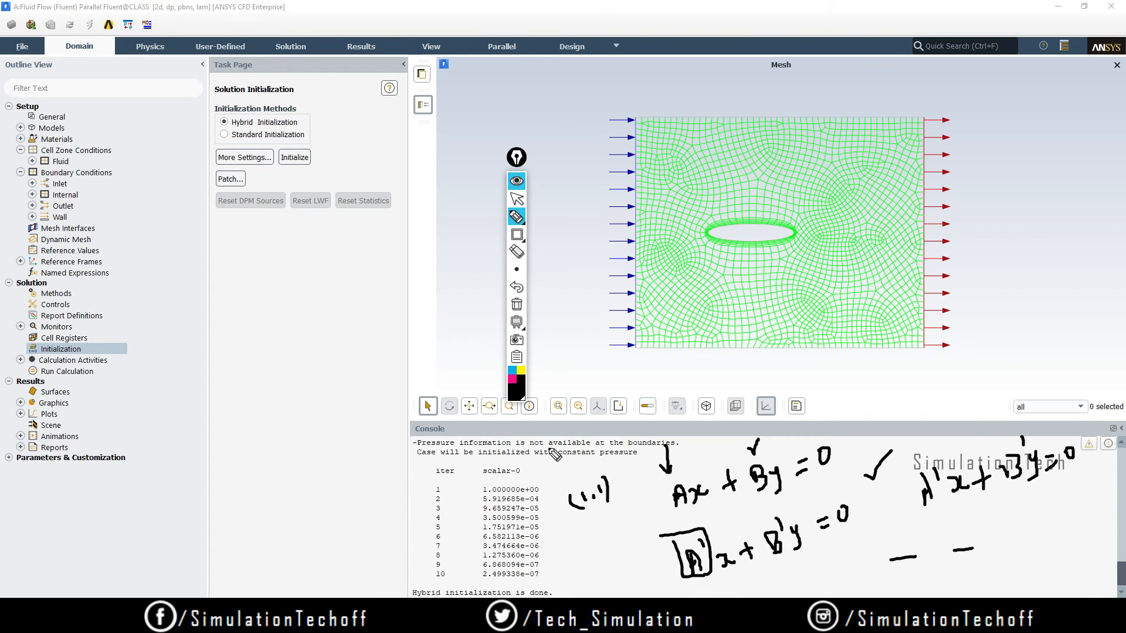
Clear all handwritten annotations, collapse the annotation tools and move them away from the mesh.
{"action": "left_click", "coordinate": [516, 304]}
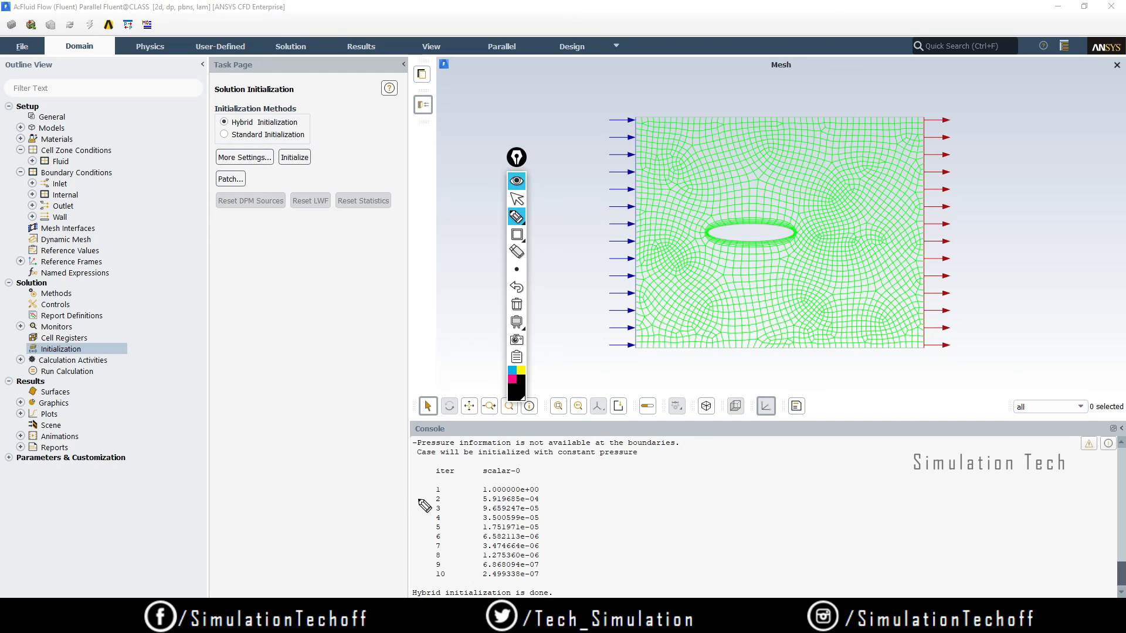
{"action": "mouse_move", "coordinate": [419, 478]}
{"action": "left_mouse_down"}
{"action": "mouse_move", "coordinate": [433, 592]}
{"action": "mouse_move", "coordinate": [558, 536]}
{"action": "mouse_move", "coordinate": [421, 483]}
{"action": "mouse_move", "coordinate": [381, 488]}
{"action": "left_mouse_up"}
{"action": "left_click", "coordinate": [516, 308]}
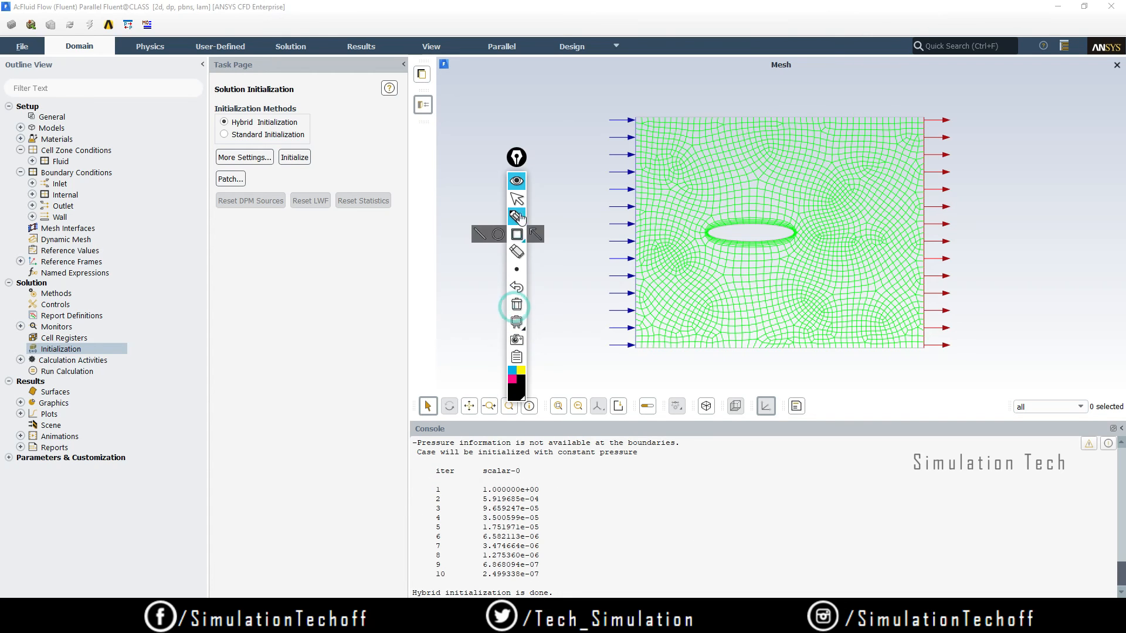
{"action": "left_click", "coordinate": [516, 181]}
{"action": "mouse_move", "coordinate": [517, 168]}
{"action": "left_mouse_down"}
{"action": "mouse_move", "coordinate": [461, 134]}
{"action": "mouse_move", "coordinate": [464, 116]}
{"action": "left_mouse_up"}
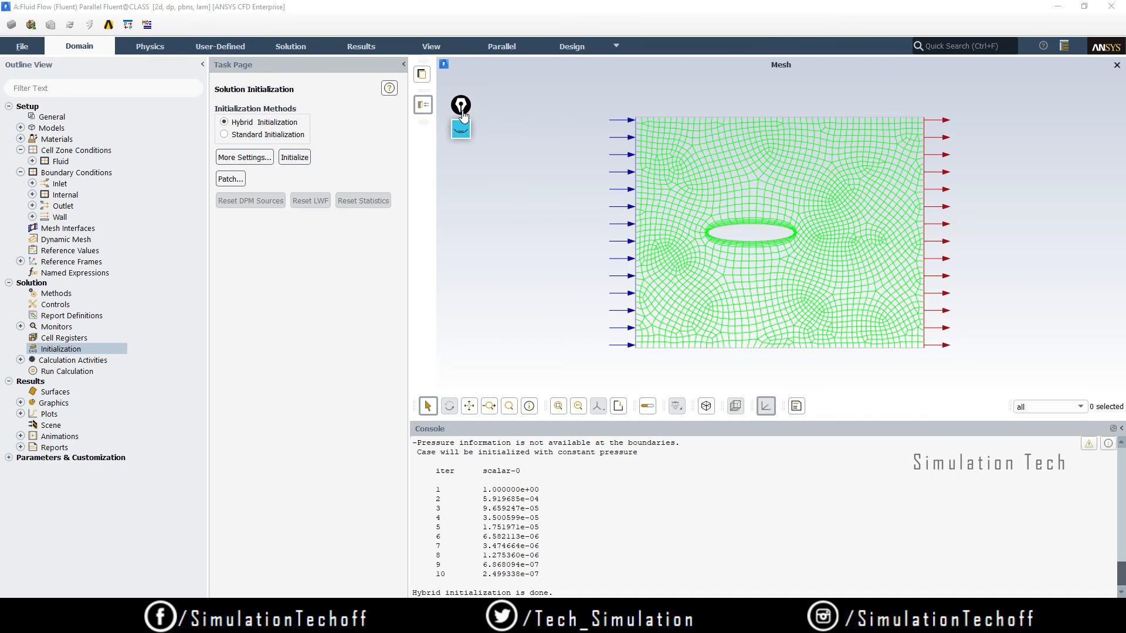
Set the number of iterations to 300 in the Run Calculation settings.
{"action": "left_click", "coordinate": [63, 372]}
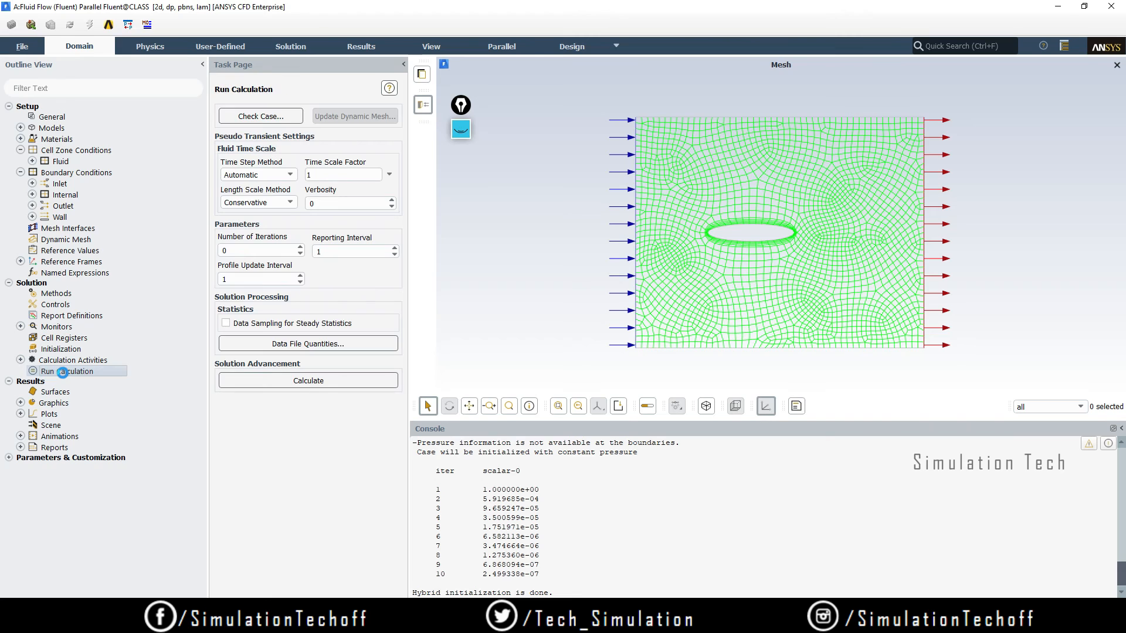
{"action": "double_click", "coordinate": [258, 250]}
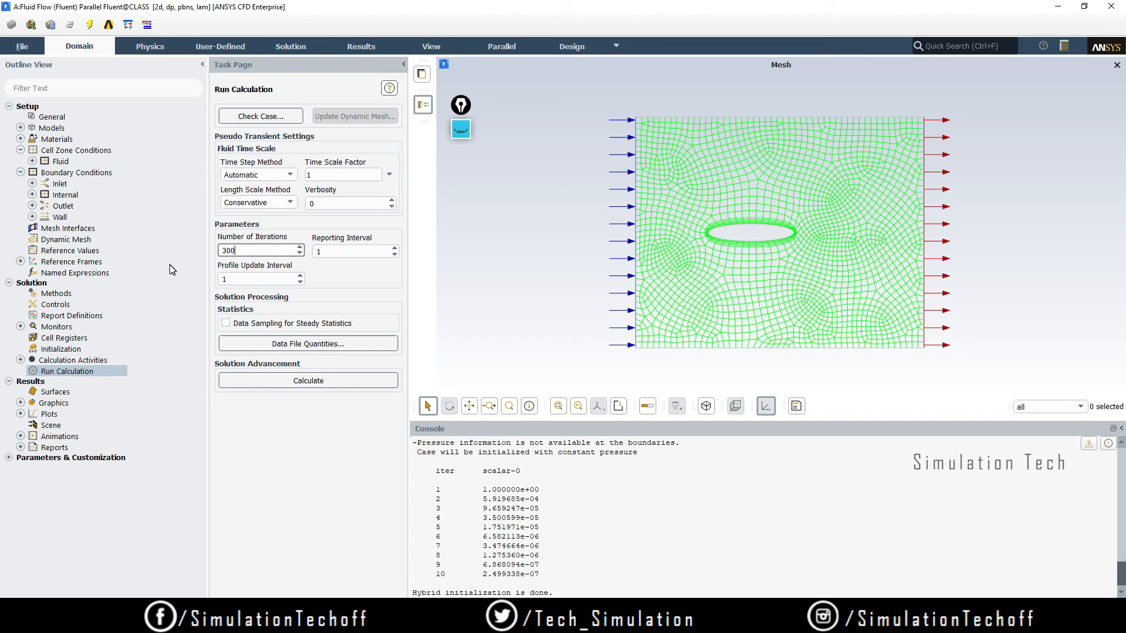
Draw a small rectangle and a larger adjoining rectangle as annotations over the console area.
{"action": "left_click", "coordinate": [461, 134]}
{"action": "left_click", "coordinate": [461, 182]}
{"action": "left_click_drag", "start_coordinate": [736, 477], "coordinate": [785, 513]}
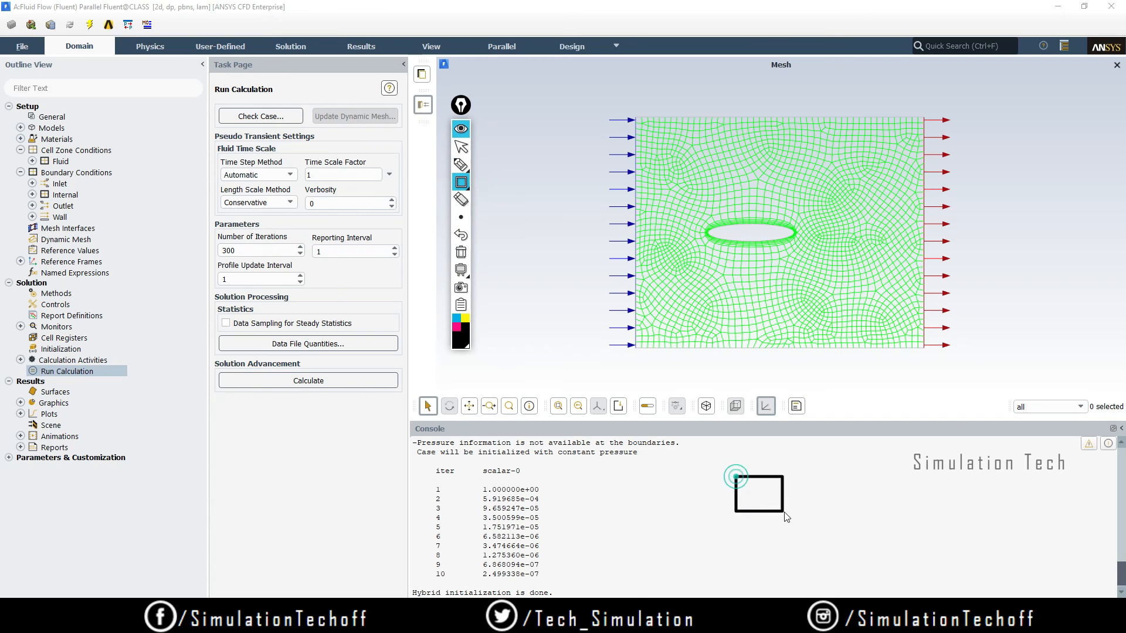
{"action": "mouse_move", "coordinate": [782, 448]}
{"action": "left_mouse_down"}
{"action": "mouse_move", "coordinate": [856, 519]}
{"action": "mouse_move", "coordinate": [873, 512]}
{"action": "left_mouse_up"}
Sketch freehand flow arrows in front of and above the small rectangle.
{"action": "left_click", "coordinate": [461, 165]}
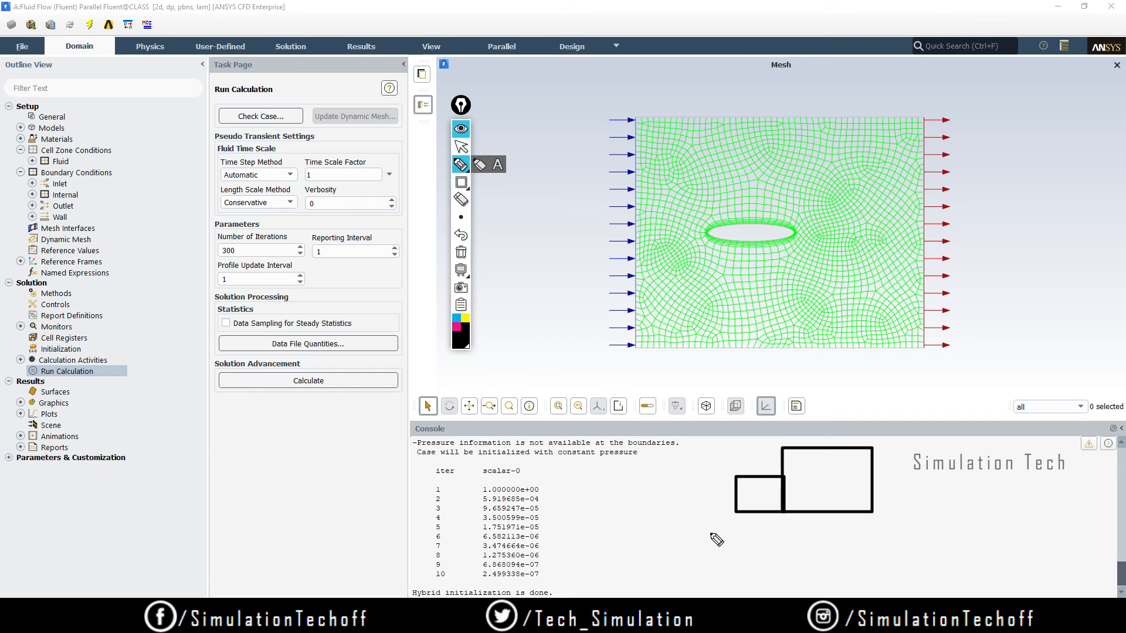
{"action": "mouse_move", "coordinate": [658, 487]}
{"action": "left_mouse_down"}
{"action": "mouse_move", "coordinate": [697, 483]}
{"action": "mouse_move", "coordinate": [696, 513]}
{"action": "left_mouse_up"}
{"action": "left_click_drag", "start_coordinate": [730, 461], "coordinate": [746, 461]}
{"action": "mouse_move", "coordinate": [743, 454]}
{"action": "left_mouse_down"}
{"action": "mouse_move", "coordinate": [752, 459]}
{"action": "mouse_move", "coordinate": [739, 474]}
{"action": "left_mouse_up"}
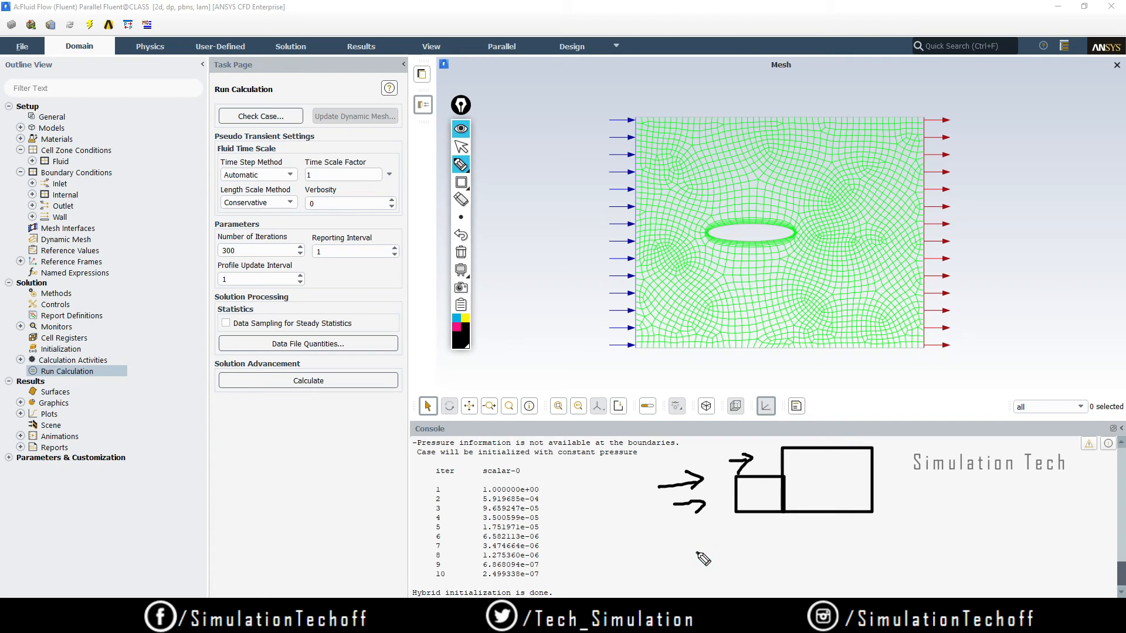
Handwrite example values around the rectangle sketch, including a speed of 80 km/h below the arrows.
{"action": "left_click_drag", "start_coordinate": [698, 552], "coordinate": [698, 552]}
{"action": "left_click_drag", "start_coordinate": [704, 555], "coordinate": [756, 566]}
{"action": "left_click_drag", "start_coordinate": [755, 549], "coordinate": [756, 557]}
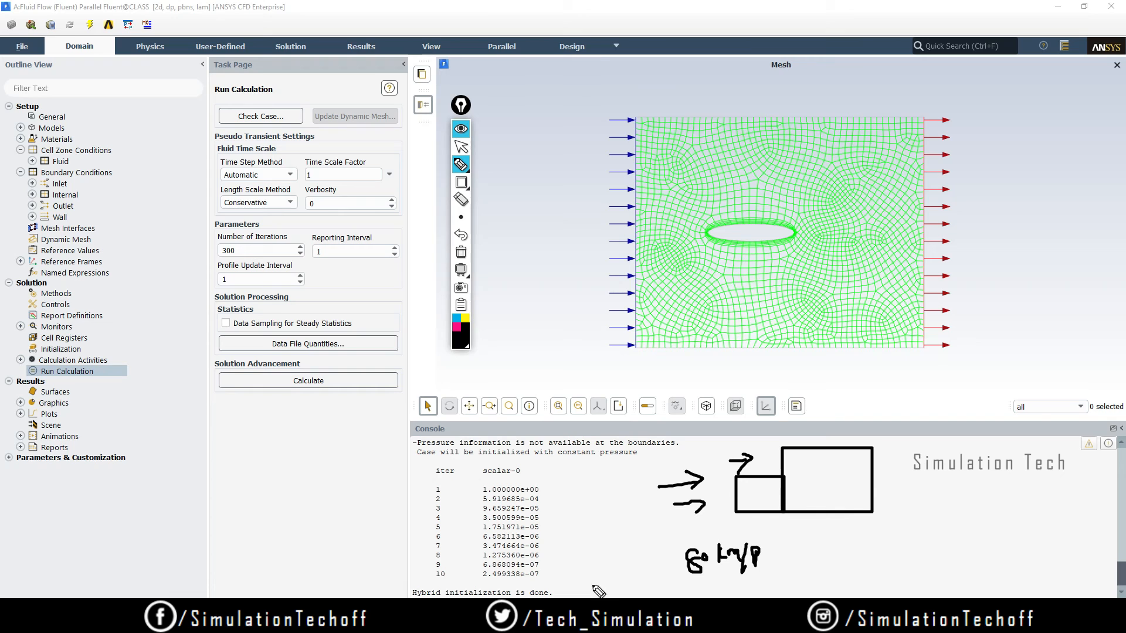
{"action": "mouse_move", "coordinate": [569, 549]}
{"action": "left_mouse_down"}
{"action": "mouse_move", "coordinate": [636, 539]}
{"action": "mouse_move", "coordinate": [646, 519]}
{"action": "mouse_move", "coordinate": [643, 537]}
{"action": "left_mouse_up"}
{"action": "left_click", "coordinate": [573, 549]}
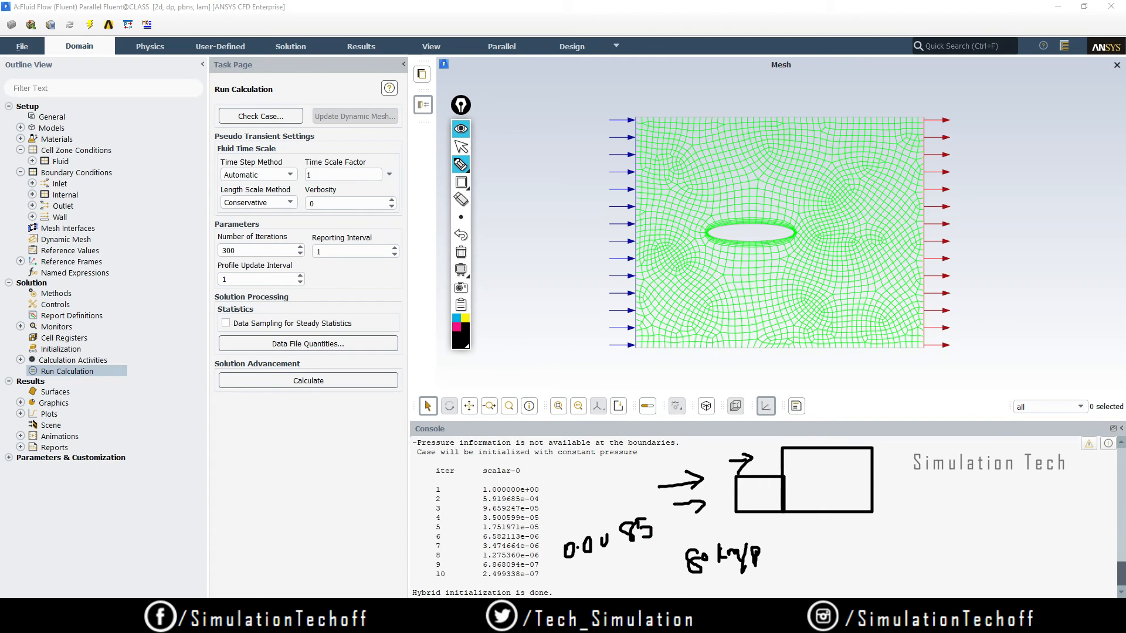
{"action": "mouse_move", "coordinate": [852, 548]}
{"action": "left_mouse_down"}
{"action": "mouse_move", "coordinate": [860, 582]}
{"action": "mouse_move", "coordinate": [872, 553]}
{"action": "mouse_move", "coordinate": [988, 537]}
{"action": "mouse_move", "coordinate": [982, 554]}
{"action": "left_mouse_up"}
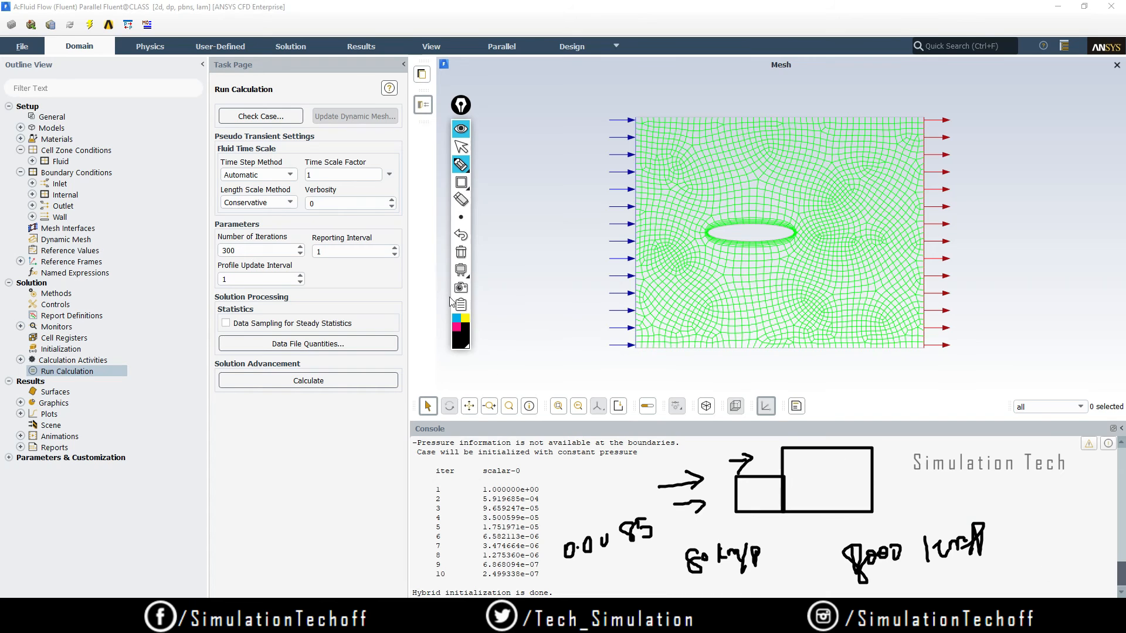
Clear the sketch annotations, collapse the annotation tools and move them to the far side of the mesh view.
{"action": "left_click", "coordinate": [461, 252]}
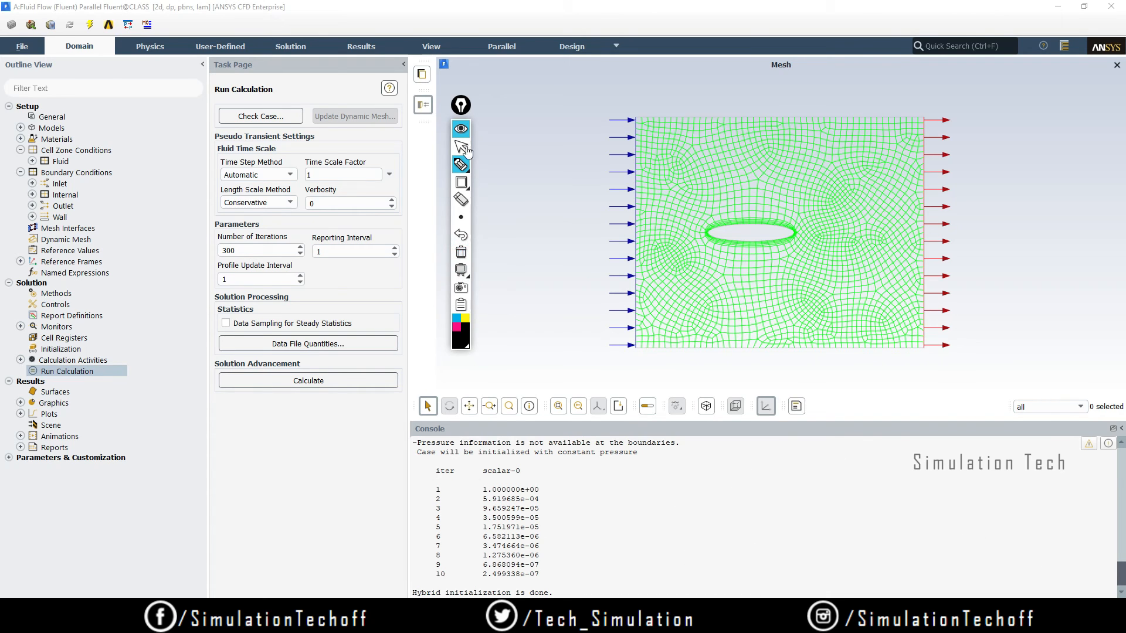
{"action": "left_click", "coordinate": [461, 129]}
{"action": "left_click_drag", "start_coordinate": [463, 113], "coordinate": [1058, 100]}
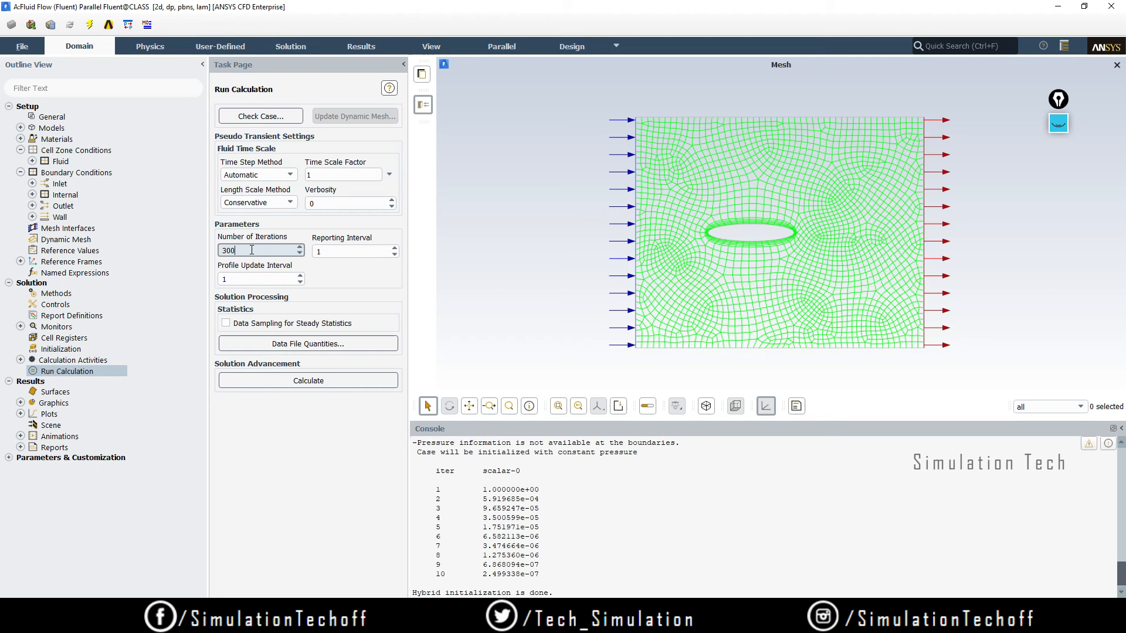
Run the calculation for 300 iterations.
{"action": "left_click", "coordinate": [305, 380]}
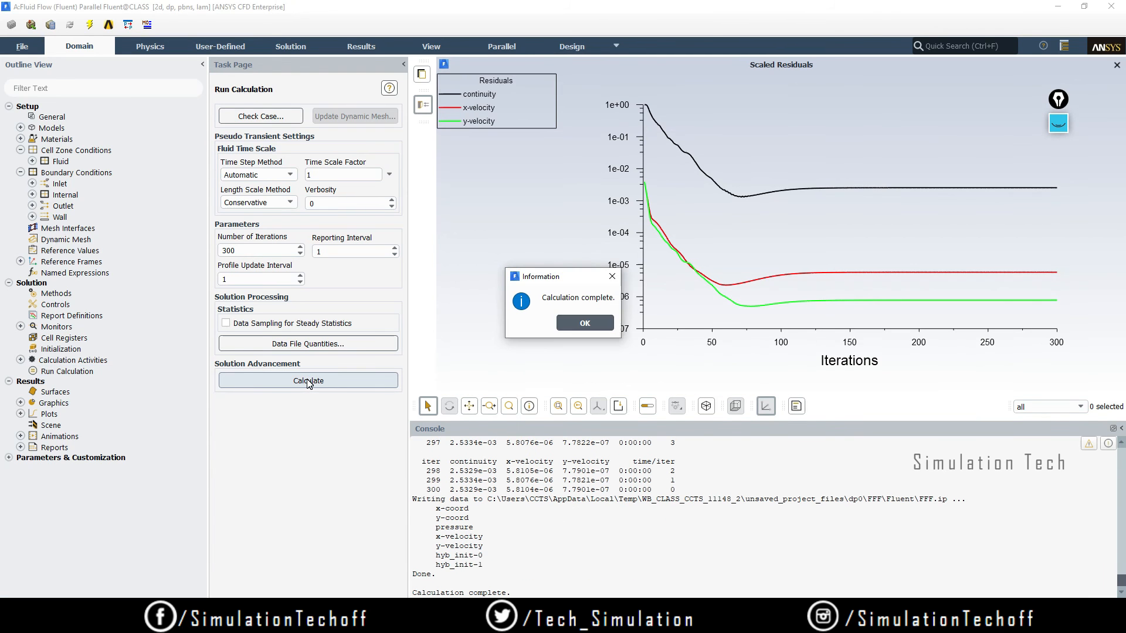
Examine the console output, highlighting the iteration 300 residual row, and dismiss the calculation completion message.
{"action": "left_click", "coordinate": [616, 553]}
{"action": "scroll", "coordinate": [617, 553], "scroll_direction": "up", "scroll_amount": 2}
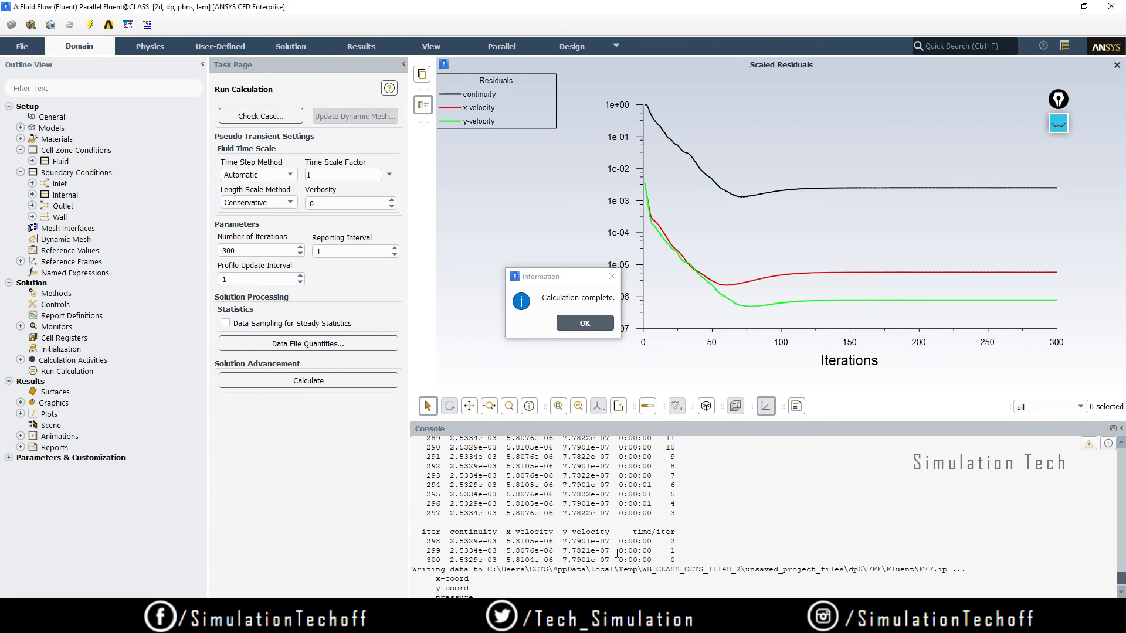
{"action": "scroll", "coordinate": [617, 554], "scroll_direction": "down", "scroll_amount": 2}
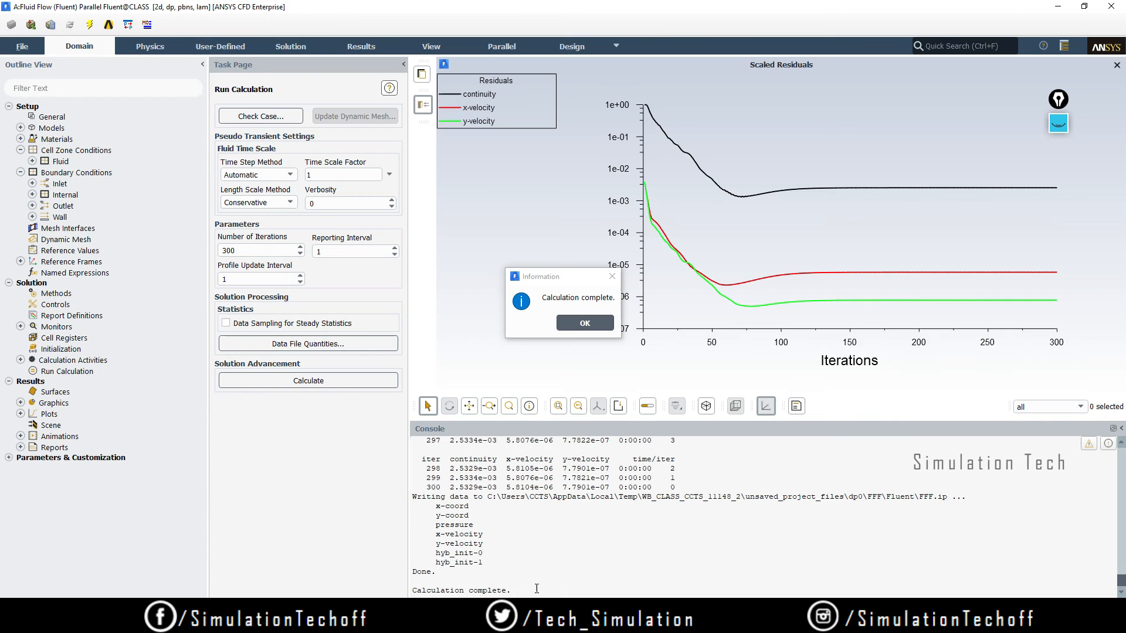
{"action": "left_click_drag", "start_coordinate": [521, 592], "coordinate": [397, 592]}
{"action": "left_click", "coordinate": [671, 587]}
{"action": "left_click_drag", "start_coordinate": [677, 488], "coordinate": [413, 488]}
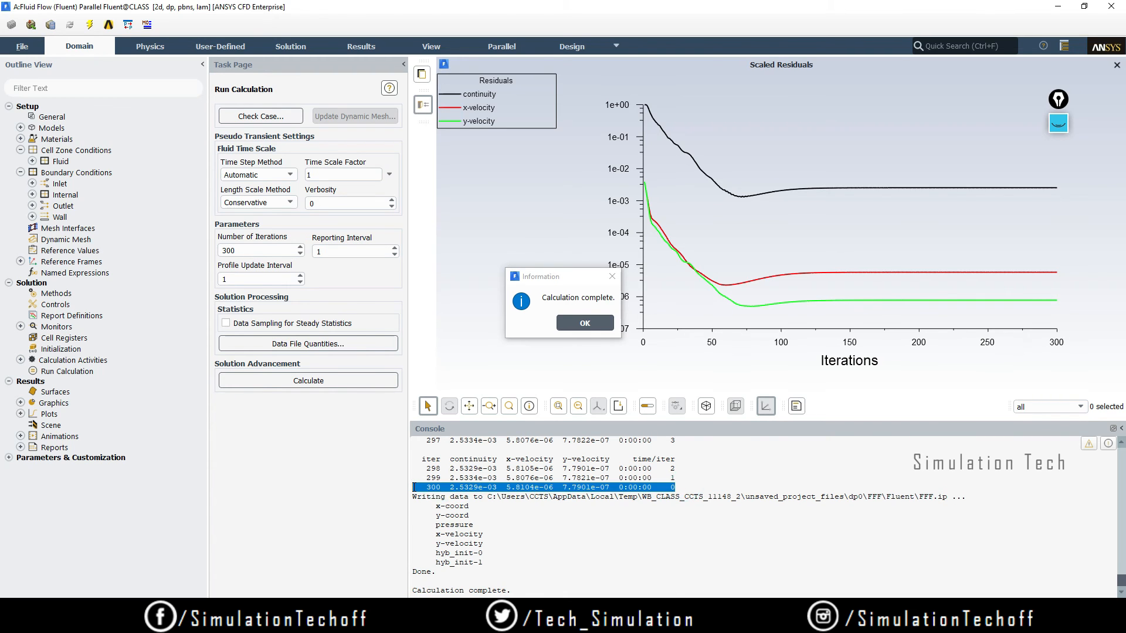
{"action": "left_click", "coordinate": [611, 329]}
{"action": "left_click", "coordinate": [597, 329]}
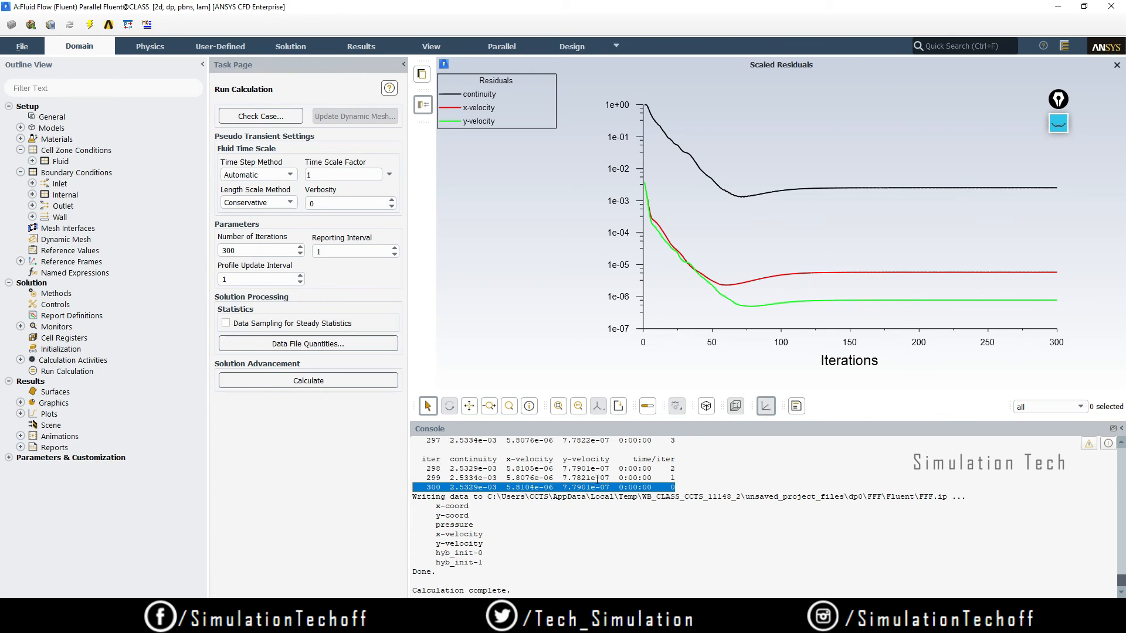
Handwrite 10^-6 and further notes beside the residuals plot, clearing them and collapsing the annotation tools when finished.
{"action": "left_click", "coordinate": [1058, 124]}
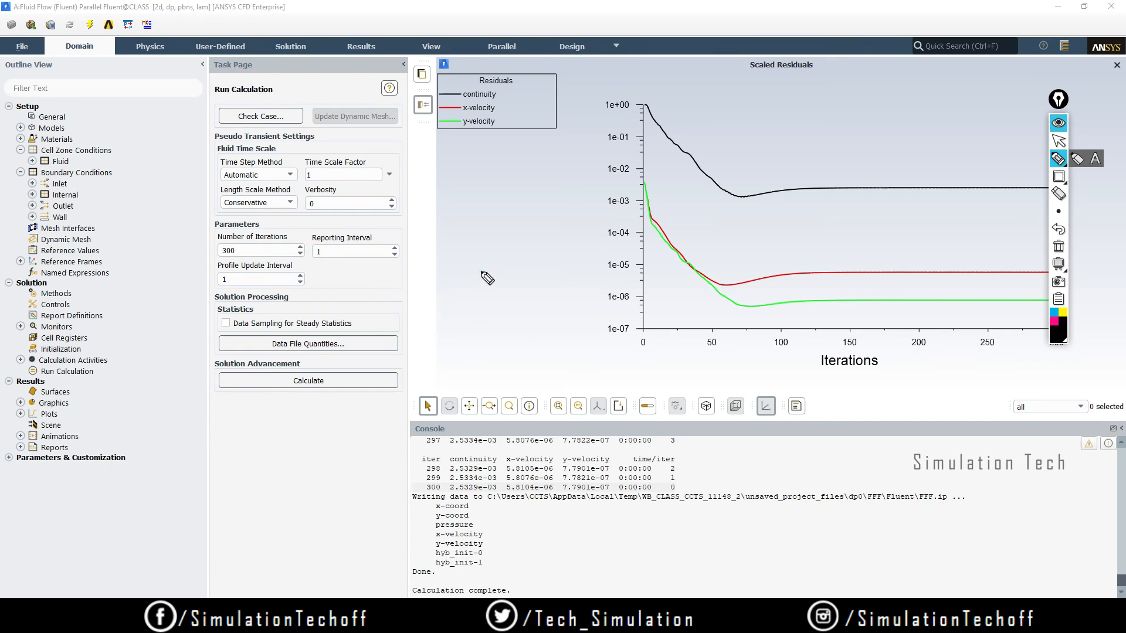
{"action": "mouse_move", "coordinate": [480, 271]}
{"action": "left_mouse_down"}
{"action": "mouse_move", "coordinate": [490, 311]}
{"action": "mouse_move", "coordinate": [524, 250]}
{"action": "left_mouse_up"}
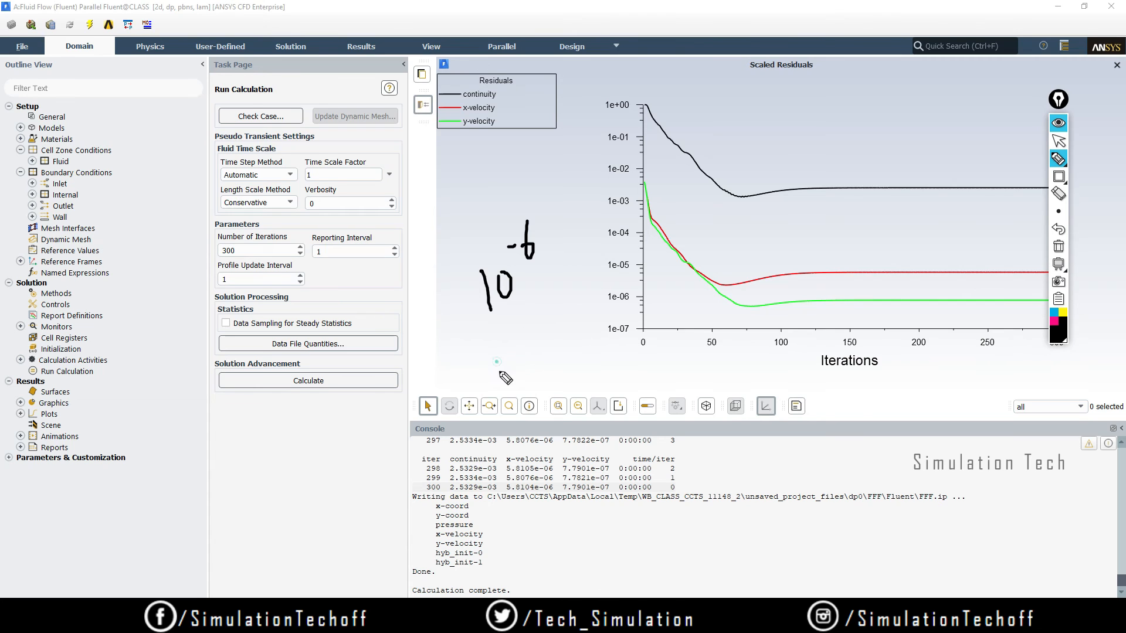
{"action": "left_click_drag", "start_coordinate": [514, 359], "coordinate": [544, 365]}
{"action": "left_click", "coordinate": [527, 362]}
{"action": "mouse_move", "coordinate": [584, 353]}
{"action": "left_mouse_down"}
{"action": "mouse_move", "coordinate": [583, 366]}
{"action": "mouse_move", "coordinate": [627, 357]}
{"action": "left_mouse_up"}
{"action": "left_click_drag", "start_coordinate": [652, 340], "coordinate": [656, 358]}
{"action": "left_click", "coordinate": [1059, 246]}
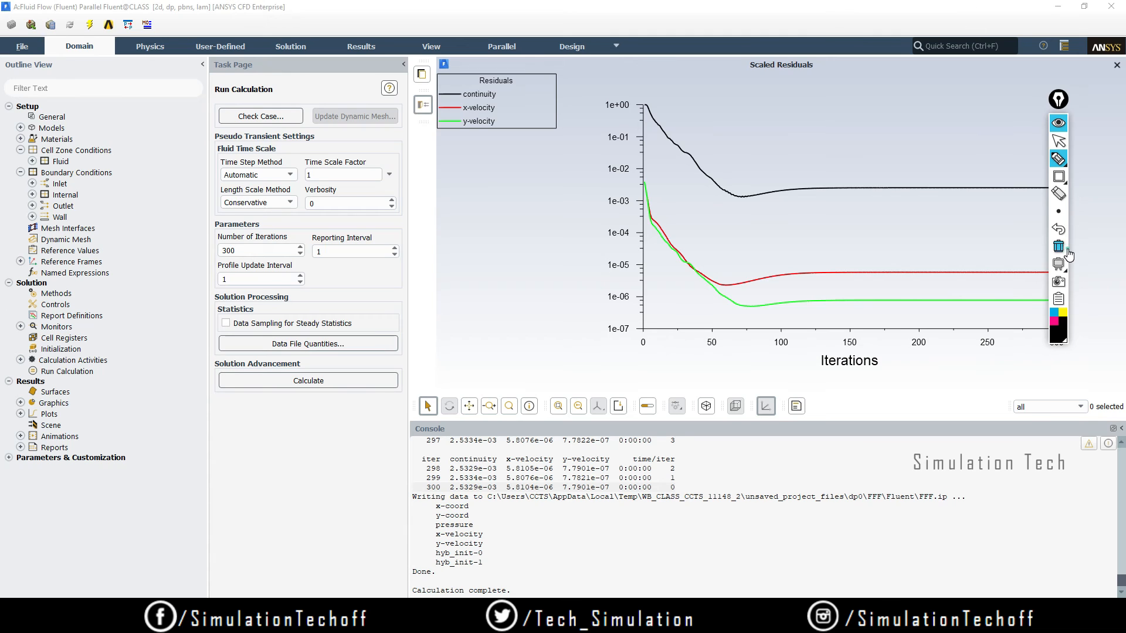
{"action": "left_click", "coordinate": [1058, 124]}
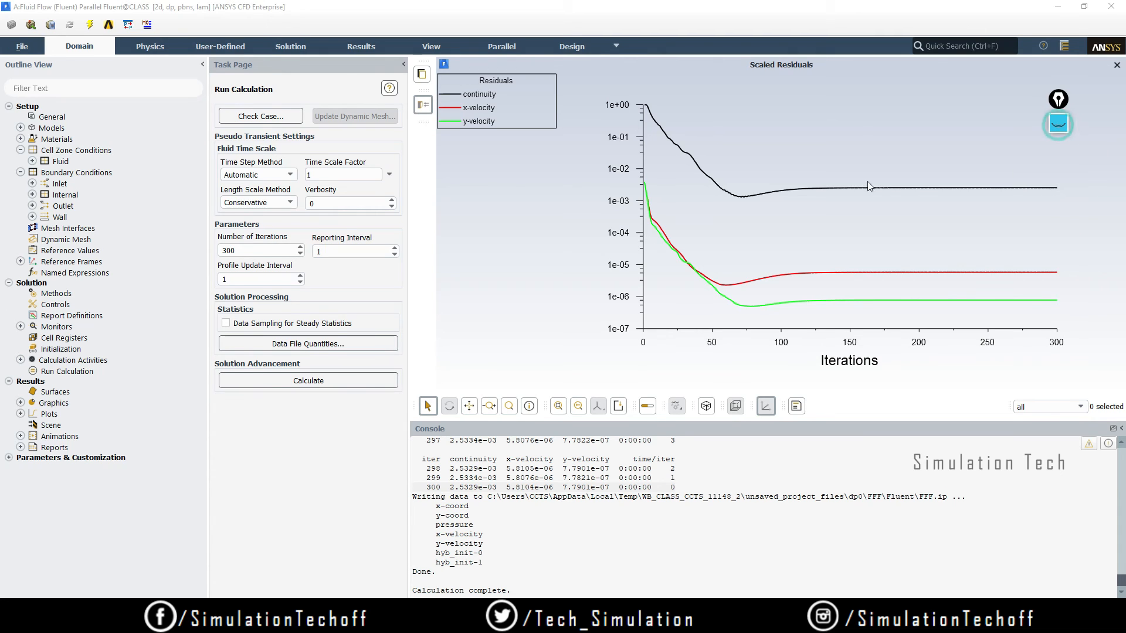
Minimize Fluent and open the project's Mesh cell in ANSYS Meshing.
{"action": "left_click", "coordinate": [57, 374]}
{"action": "left_click", "coordinate": [1061, 12]}
{"action": "left_click", "coordinate": [222, 154]}
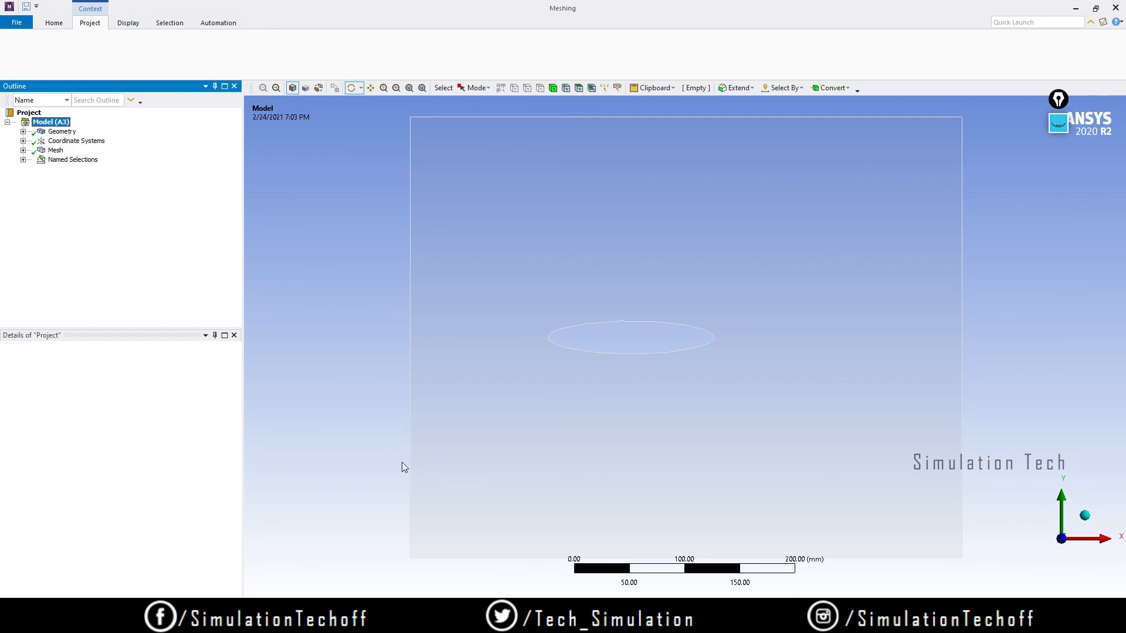
Insert a mesh sizing control scoped to the fluid face around the ellipse.
{"action": "right_click", "coordinate": [56, 150]}
{"action": "mouse_move", "coordinate": [106, 157]}
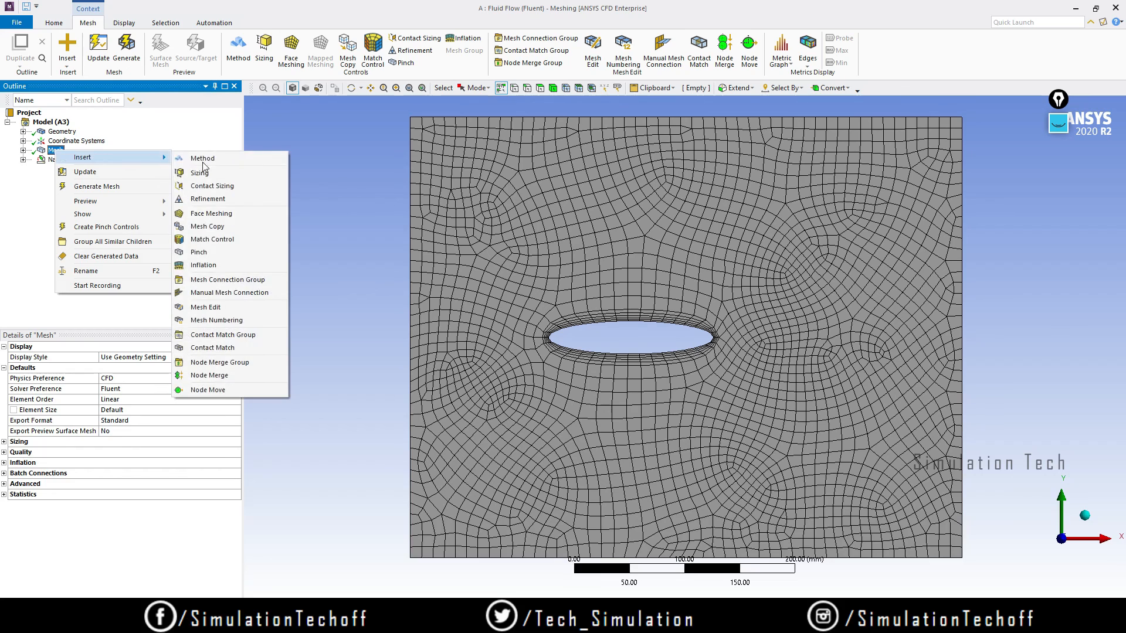
{"action": "left_click", "coordinate": [199, 173]}
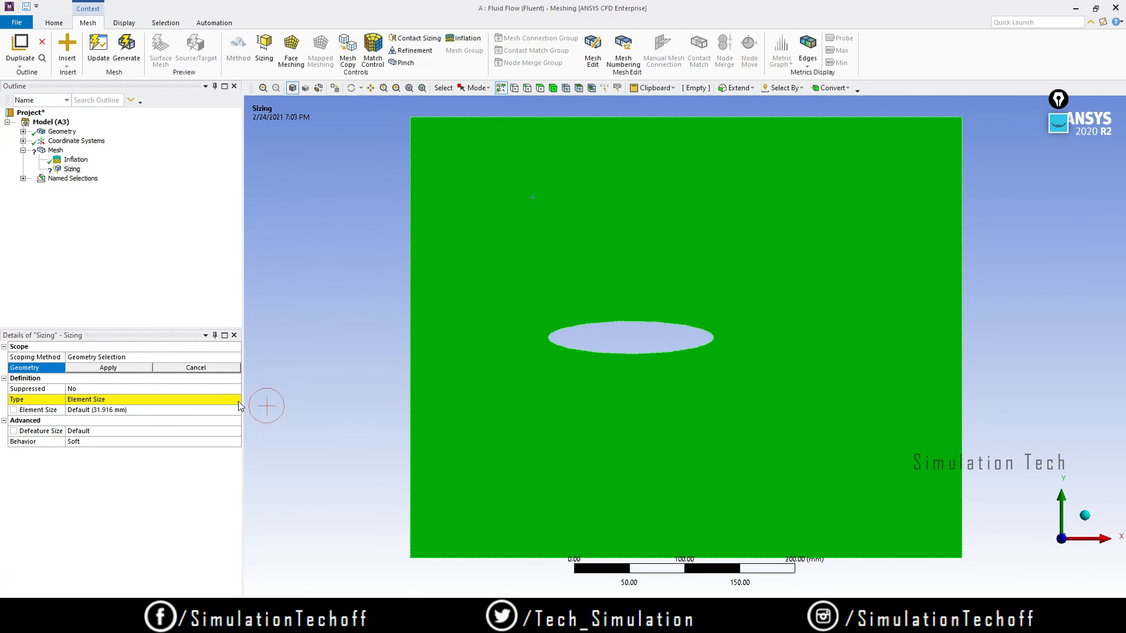
{"action": "left_click", "coordinate": [108, 368]}
Enter 20 mm as the face sizing's element size, replacing it with 10 mm.
{"action": "left_click", "coordinate": [125, 409]}
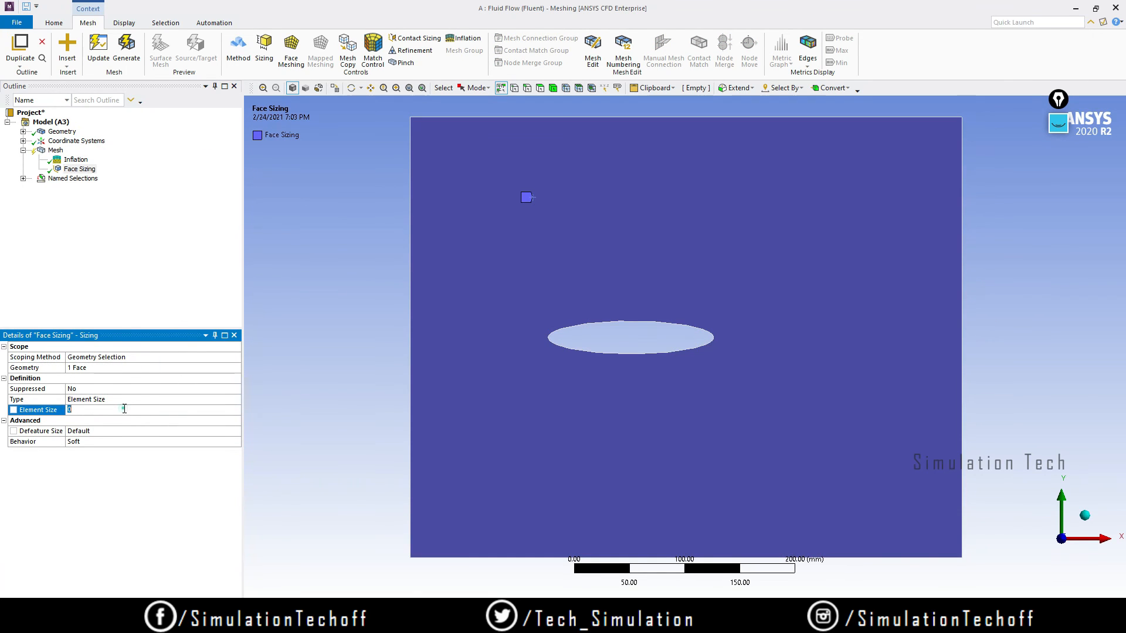
{"action": "type", "text": "20"}
{"action": "key", "text": "Return"}
{"action": "left_click", "coordinate": [90, 410]}
{"action": "type", "text": "10"}
{"action": "key", "text": "Return"}
Generate the mesh with the new face sizing, inspect it around the ellipse and close the Meshing window.
{"action": "right_click", "coordinate": [55, 150]}
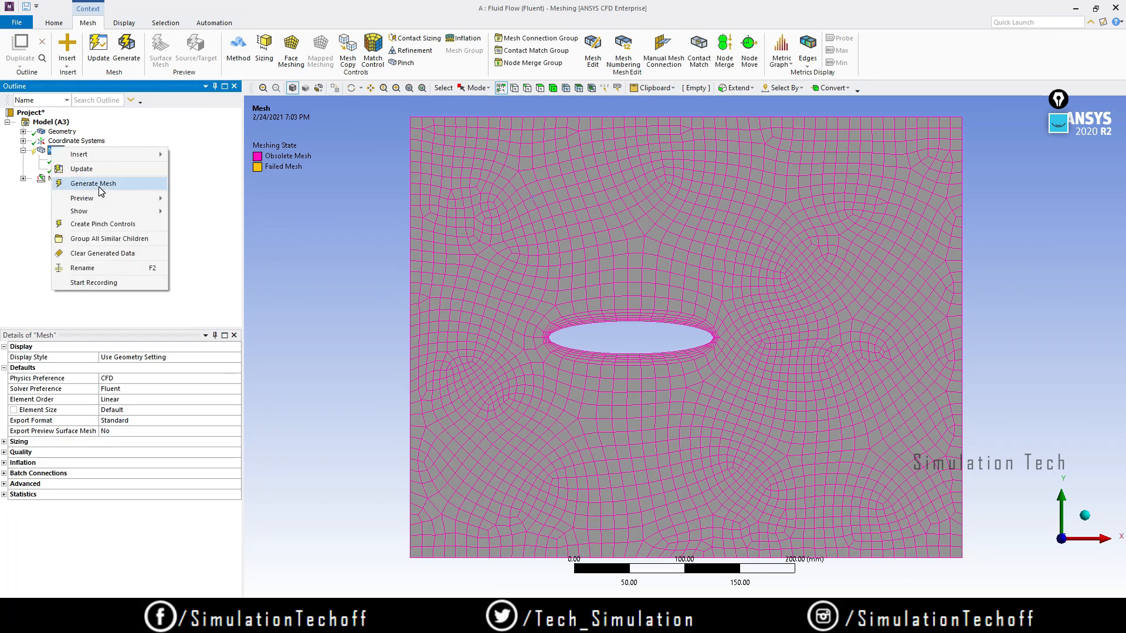
{"action": "left_click", "coordinate": [101, 182]}
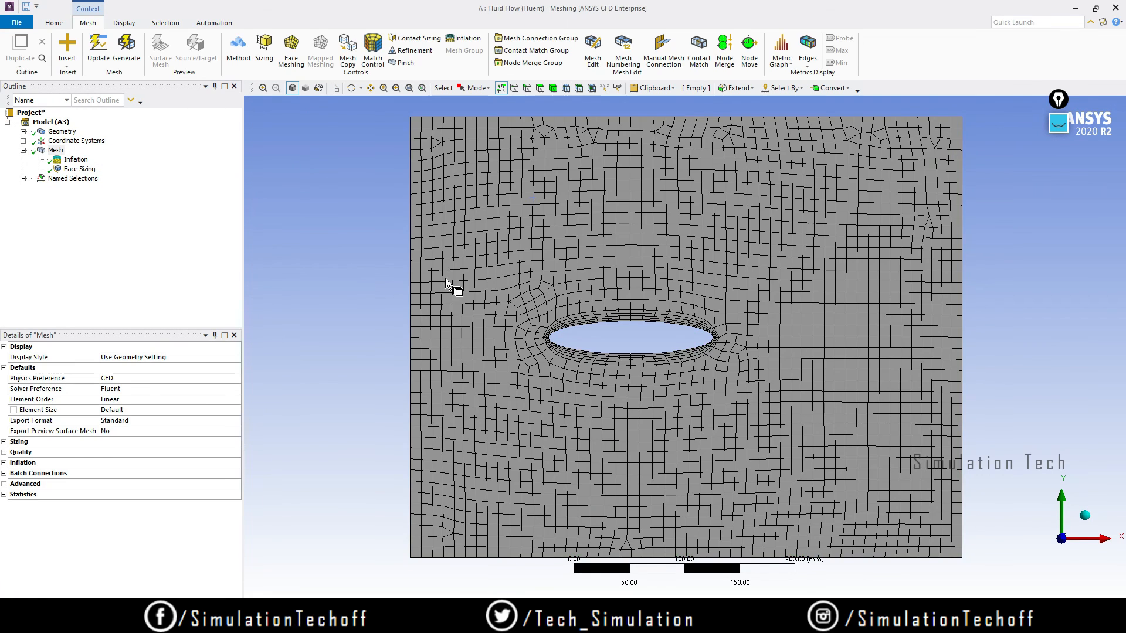
{"action": "scroll", "coordinate": [691, 343], "scroll_direction": "up", "scroll_amount": 2}
{"action": "scroll", "coordinate": [674, 343], "scroll_direction": "down", "scroll_amount": 3}
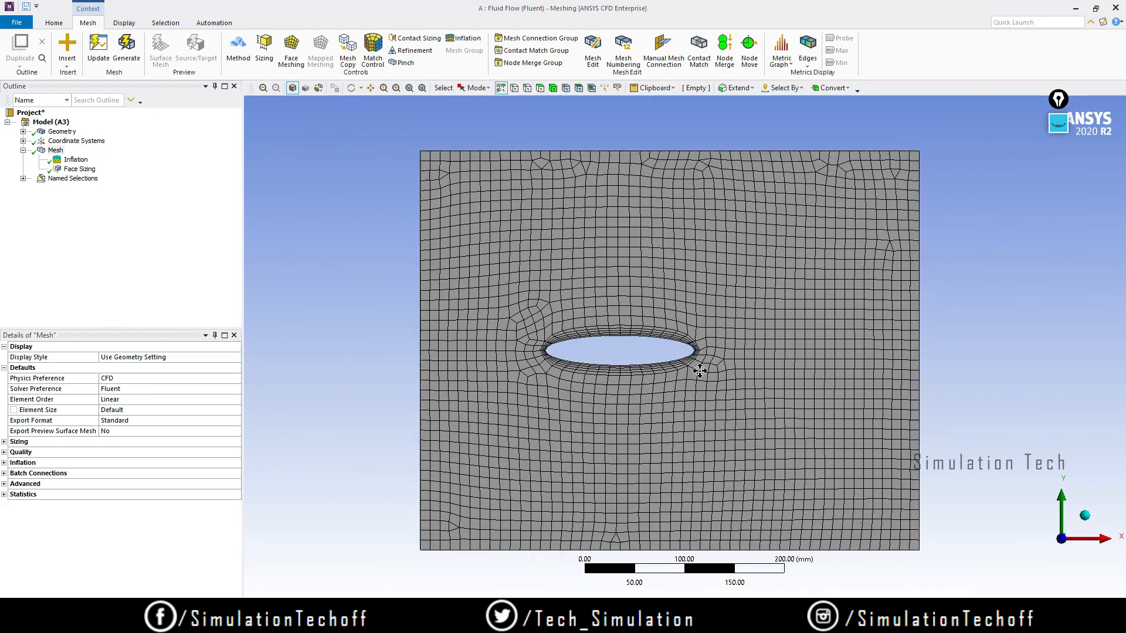
{"action": "left_click", "coordinate": [1116, 7]}
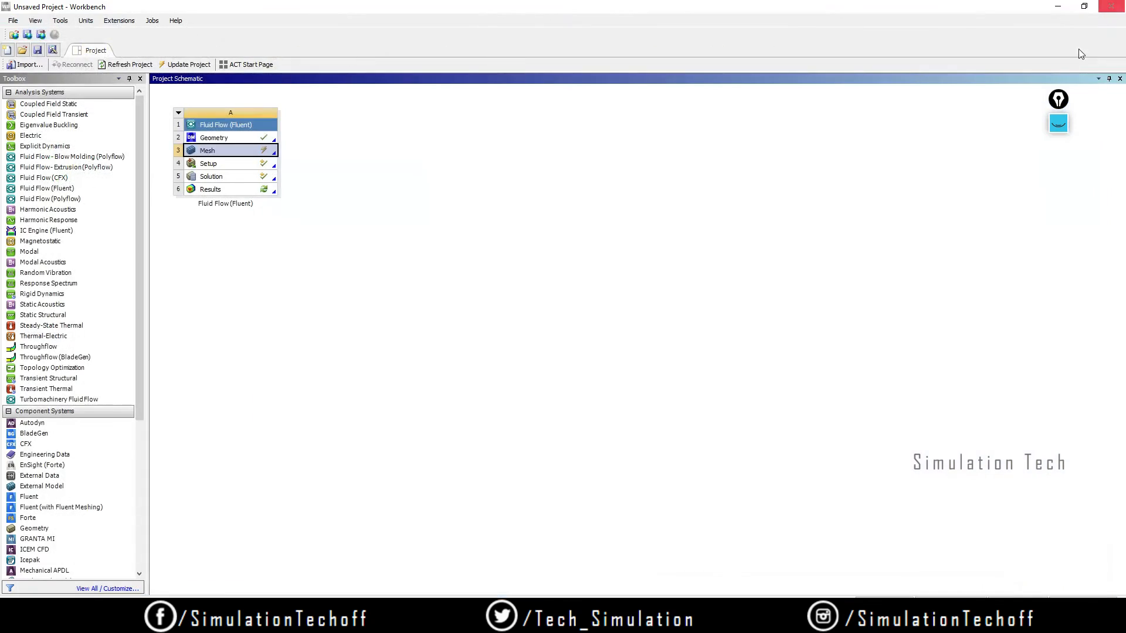
Update the Mesh cell of the Fluid Flow (Fluent) system so the new mesh passes to the setup.
{"action": "right_click", "coordinate": [231, 146]}
{"action": "left_click", "coordinate": [270, 212]}
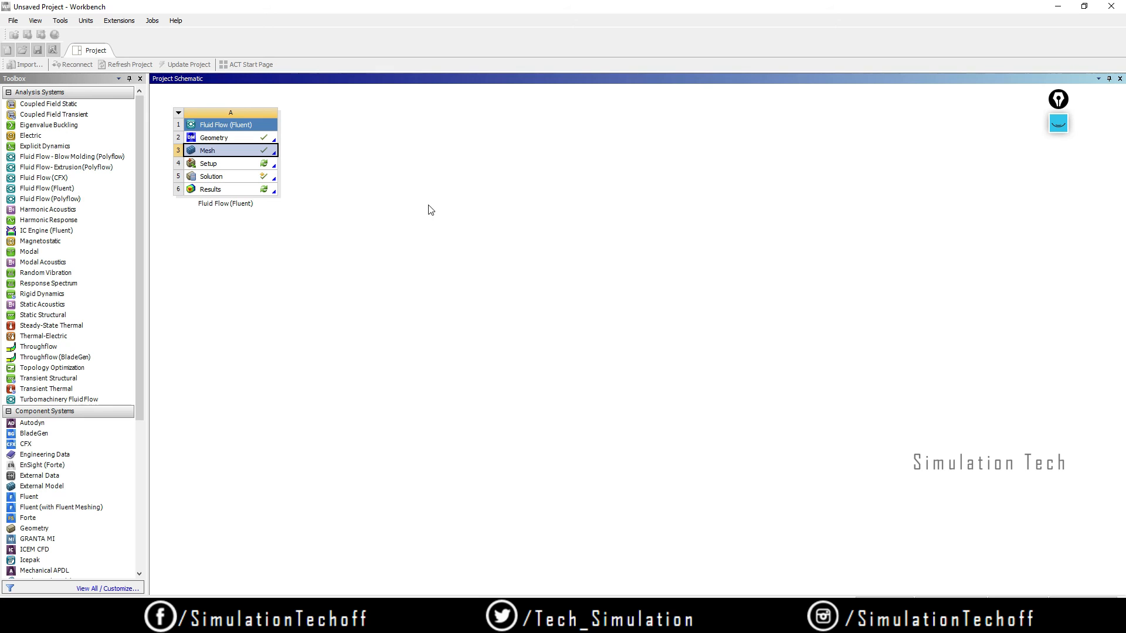
{"action": "left_click", "coordinate": [451, 233]}
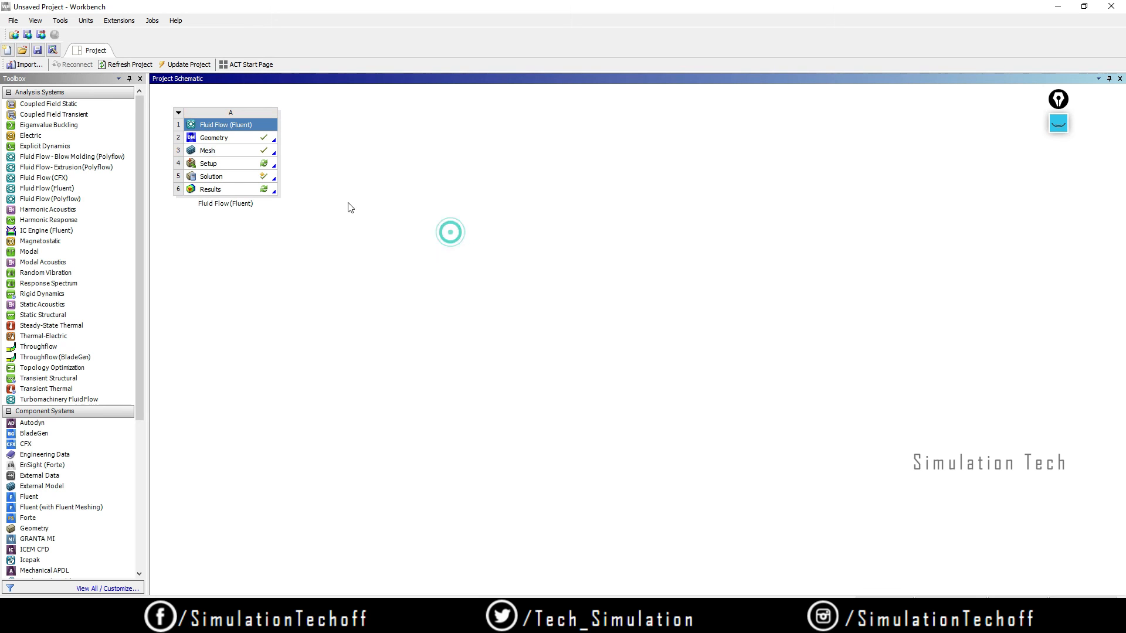
Open the Setup cell in a maximized Fluent window and refresh the input data with the changed upstream mesh.
{"action": "double_click", "coordinate": [240, 164]}
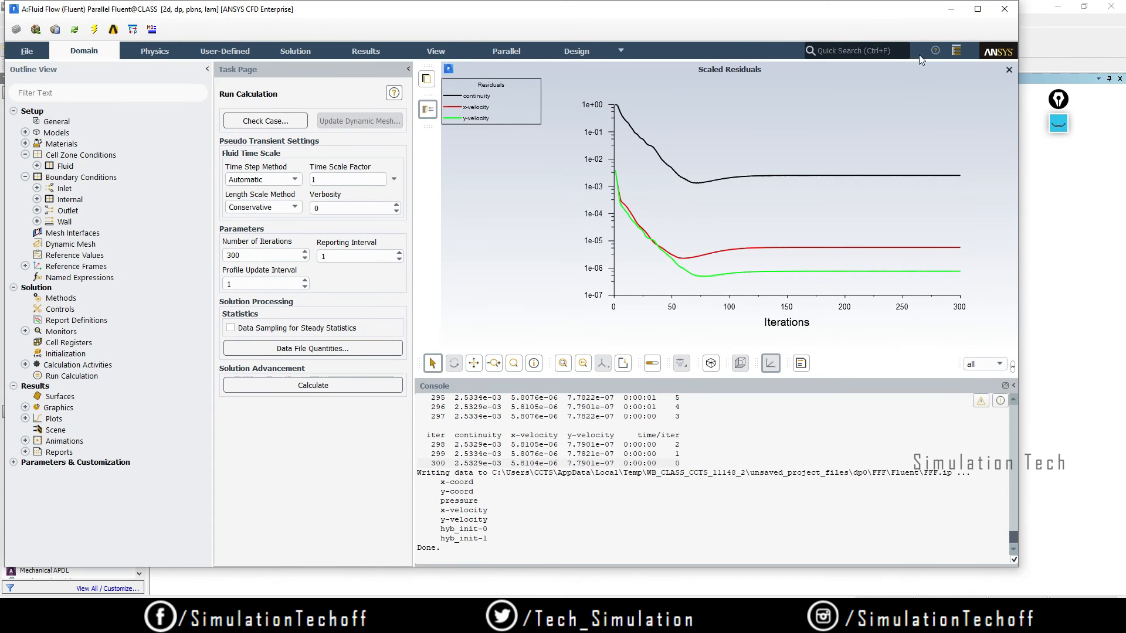
{"action": "left_click", "coordinate": [978, 9]}
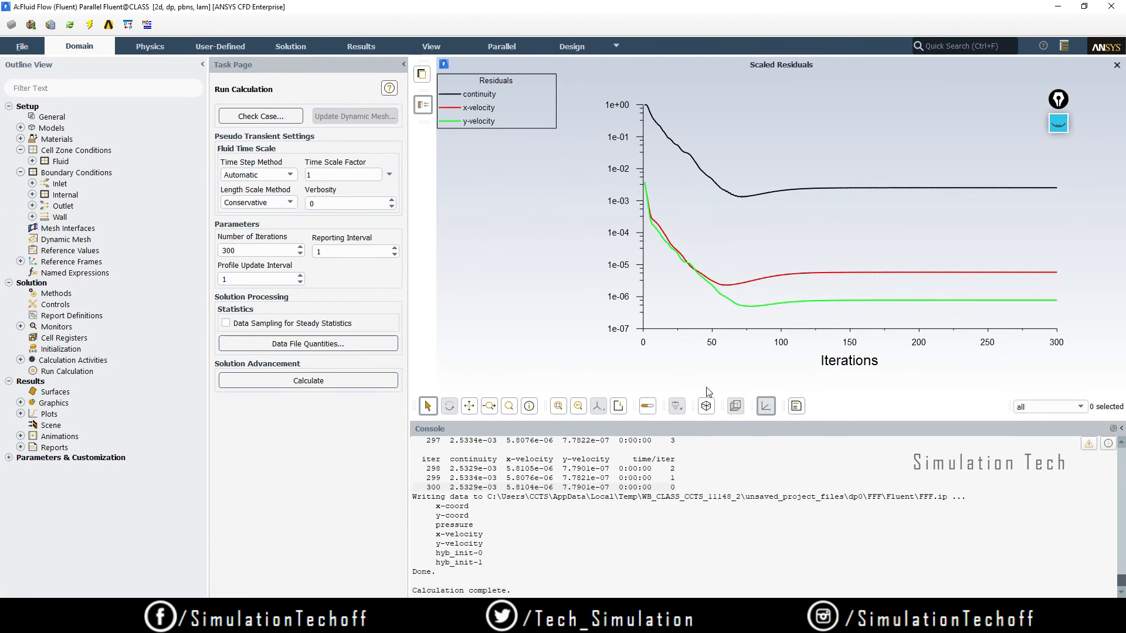
{"action": "left_click", "coordinate": [71, 30]}
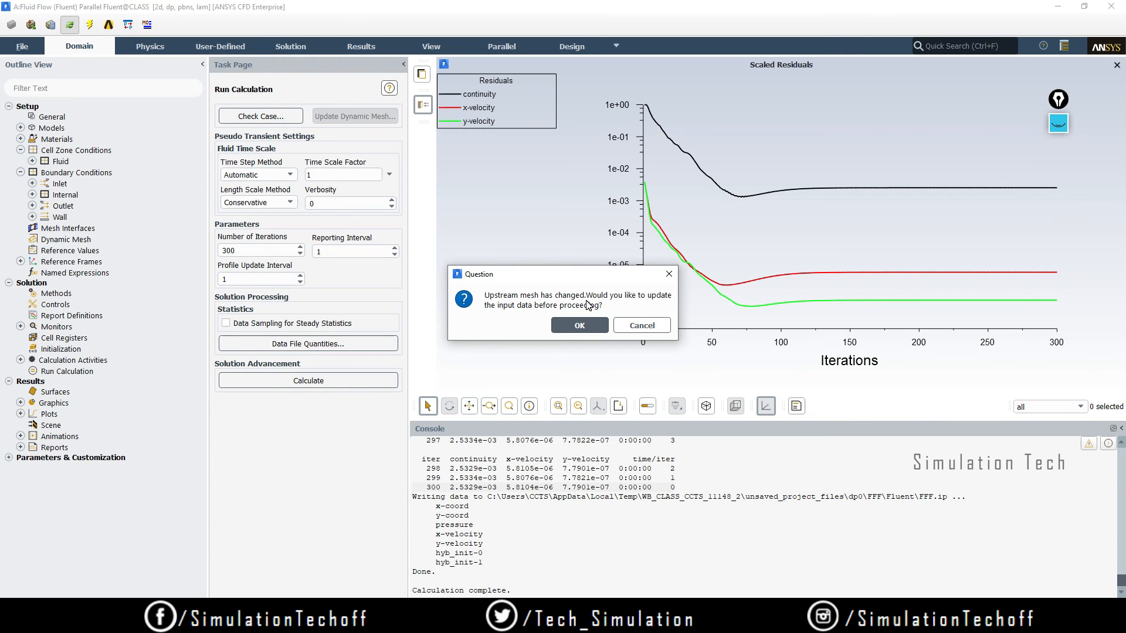
{"action": "left_click", "coordinate": [593, 330]}
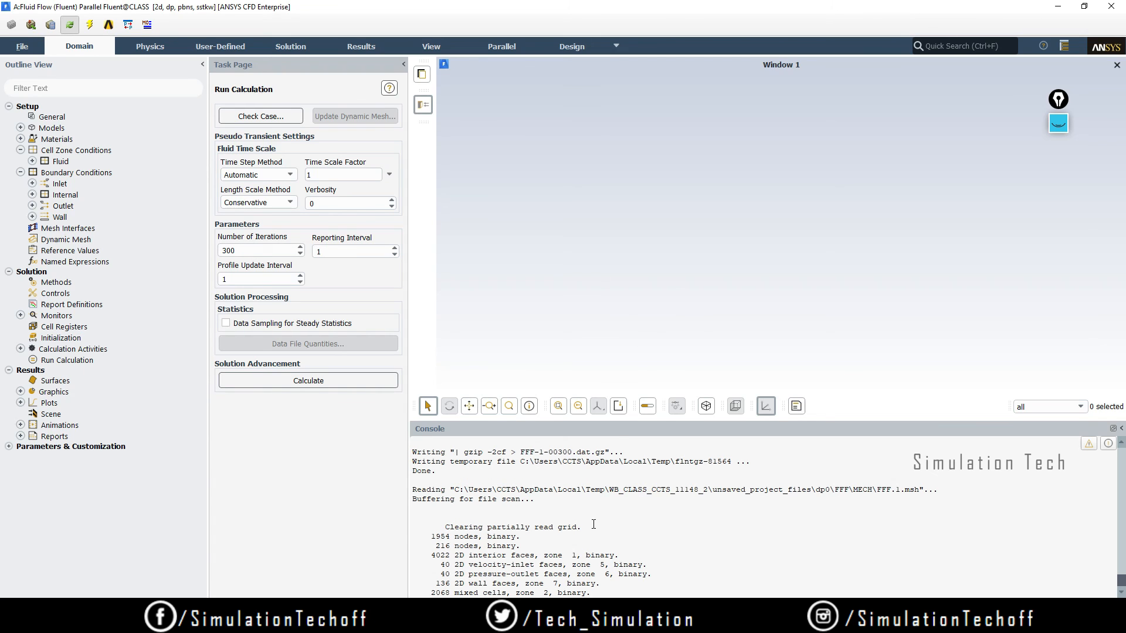
{"action": "left_click", "coordinate": [51, 128]}
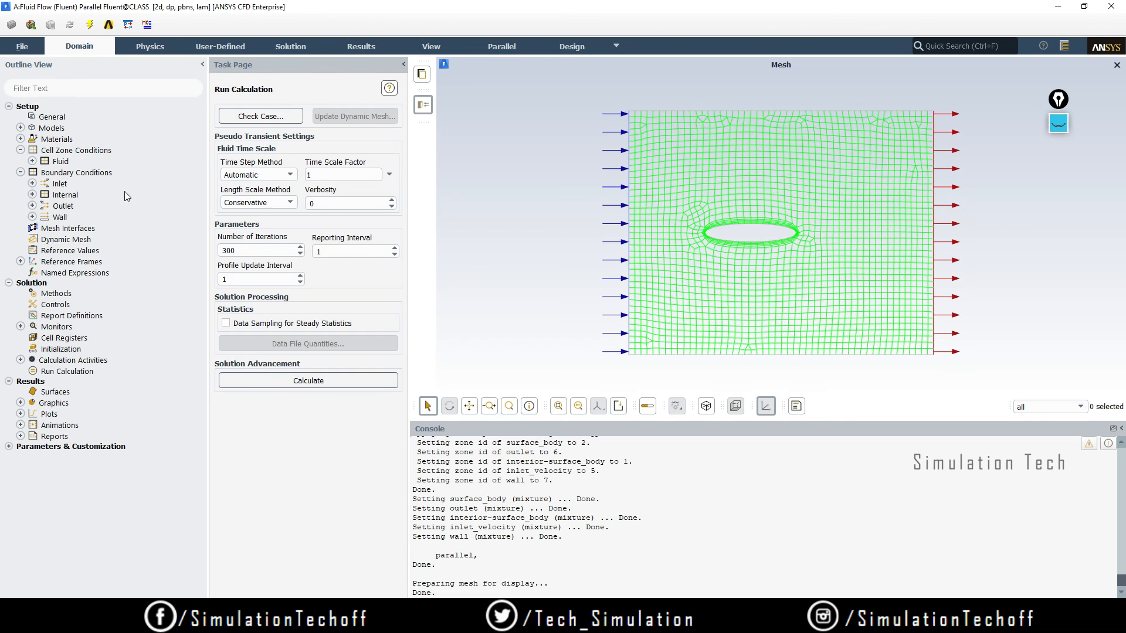
Initialize the solution on the new mesh using Hybrid Initialization.
{"action": "left_click", "coordinate": [268, 379]}
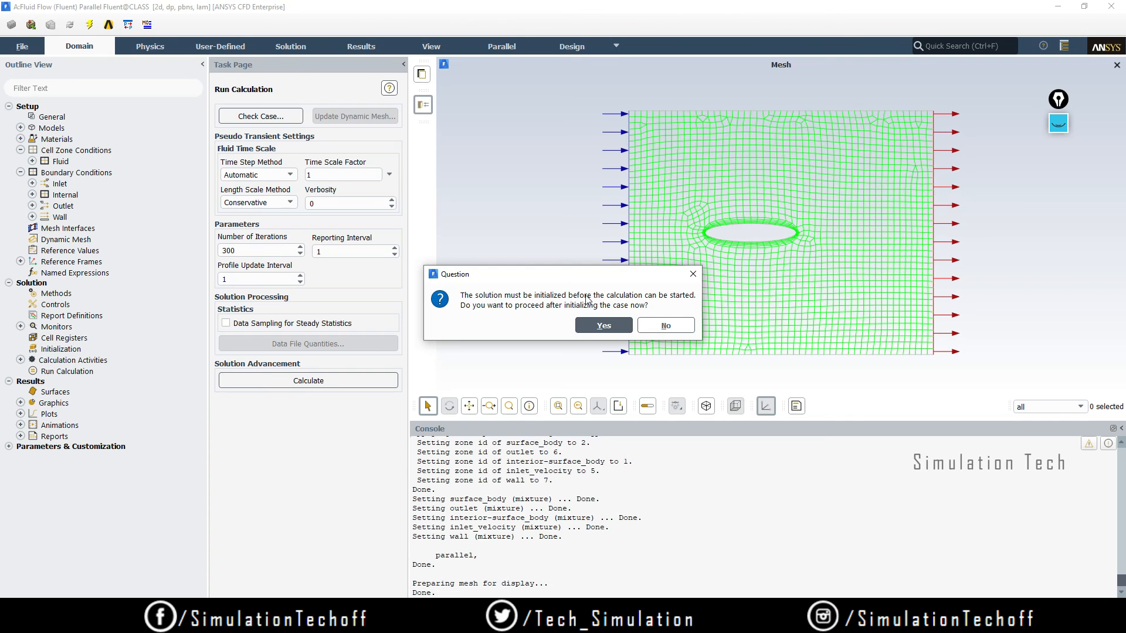
{"action": "left_click", "coordinate": [690, 275]}
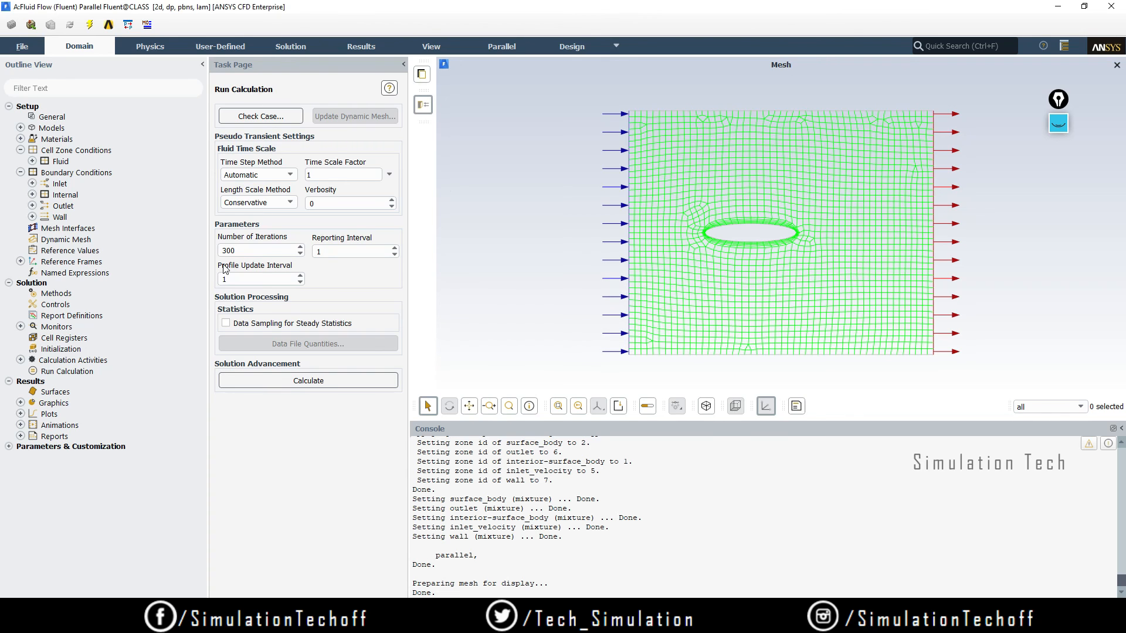
{"action": "left_click", "coordinate": [60, 349]}
{"action": "left_click", "coordinate": [295, 157]}
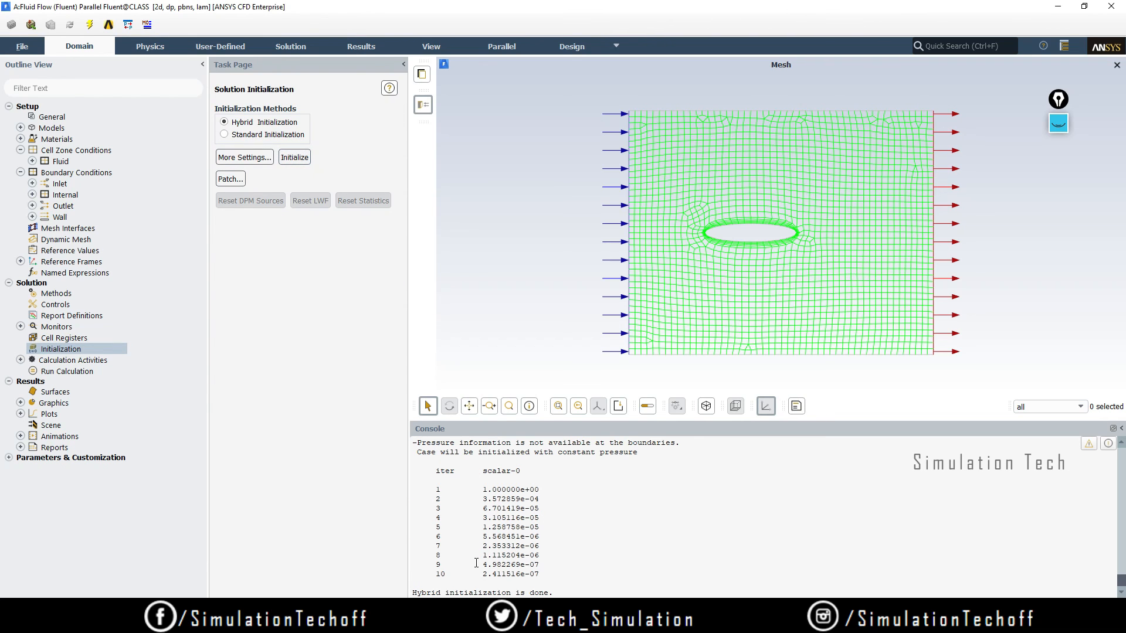
Run the calculation with 300 iterations, check the convergence line in the console and dismiss the completion message.
{"action": "left_click", "coordinate": [66, 371]}
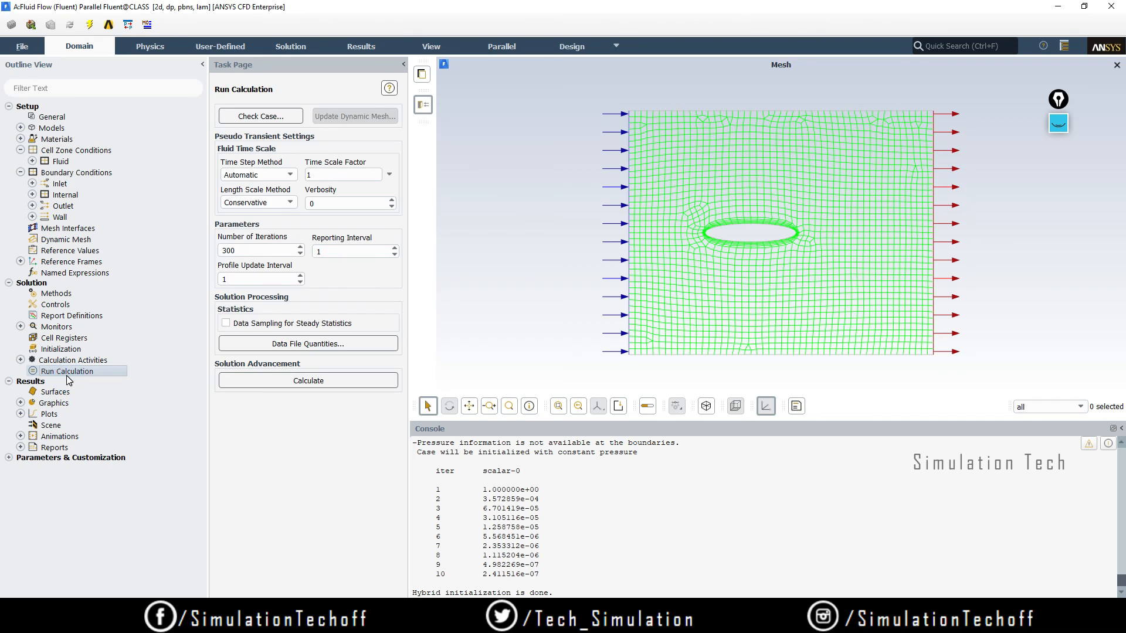
{"action": "left_click", "coordinate": [275, 380]}
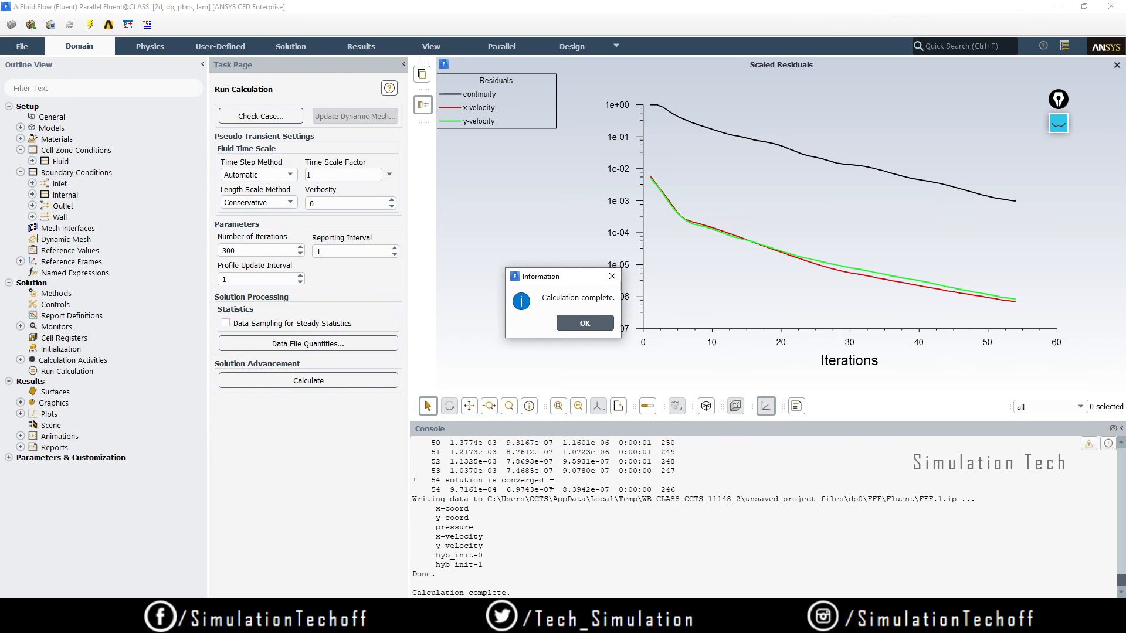
{"action": "left_click_drag", "start_coordinate": [551, 482], "coordinate": [431, 479]}
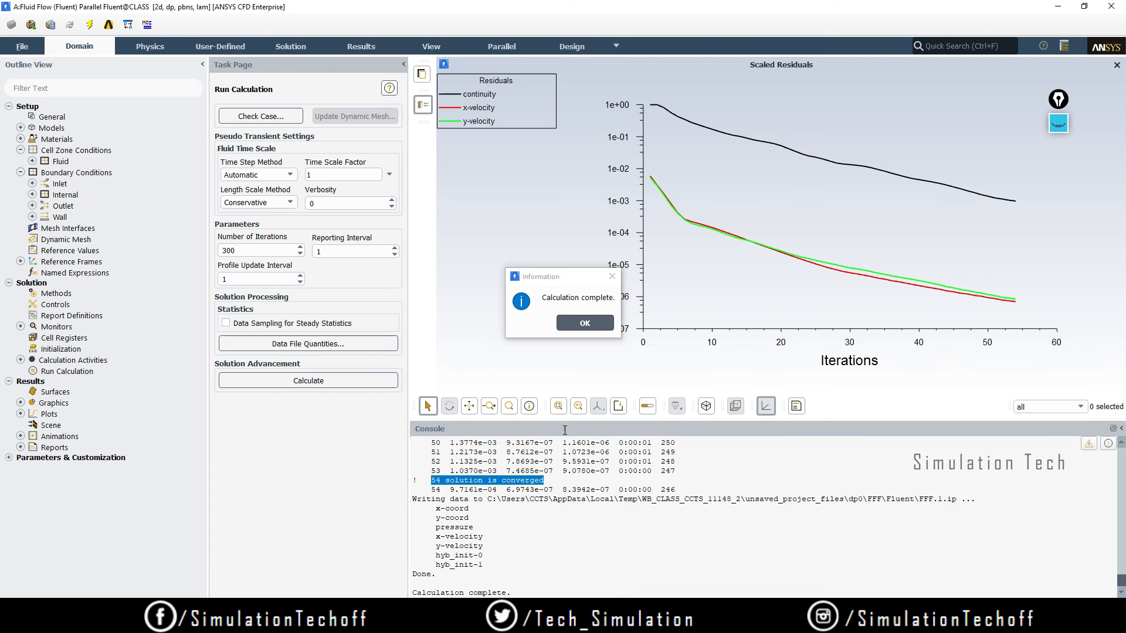
{"action": "left_click", "coordinate": [585, 323]}
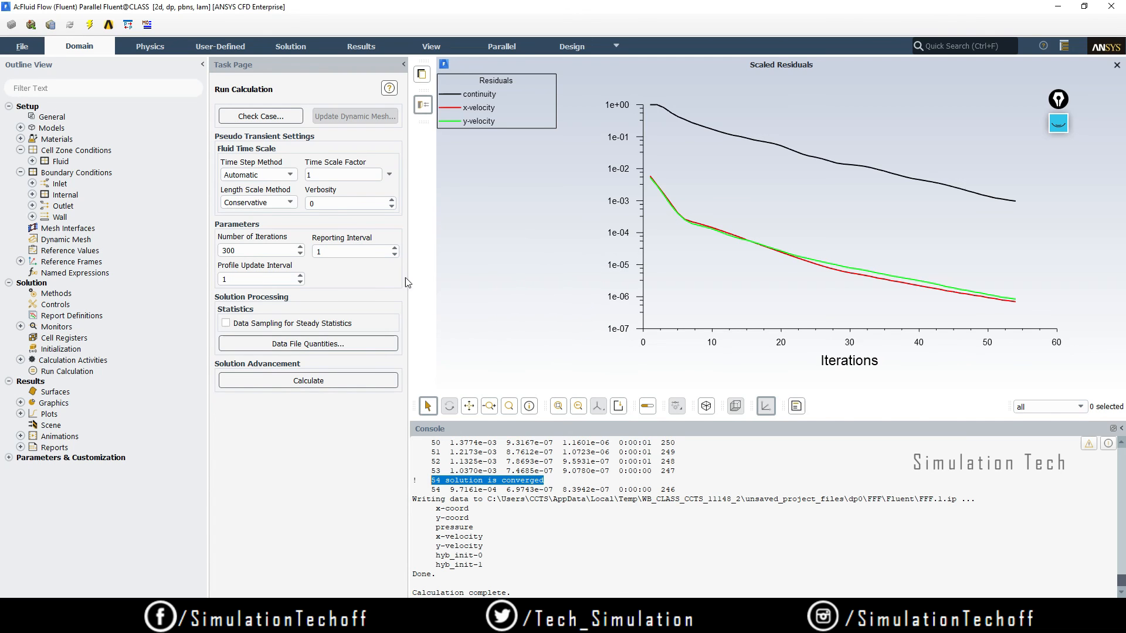
Display the mesh on all surfaces and inspect the cells around the ellipse.
{"action": "left_click", "coordinate": [52, 117]}
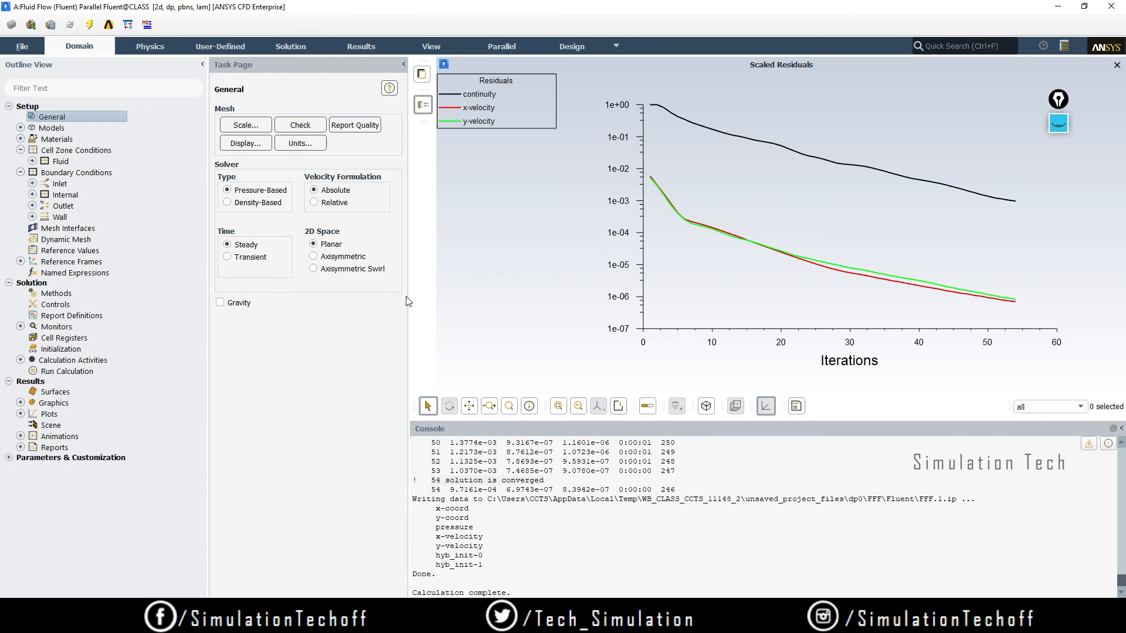
{"action": "left_click", "coordinate": [256, 144]}
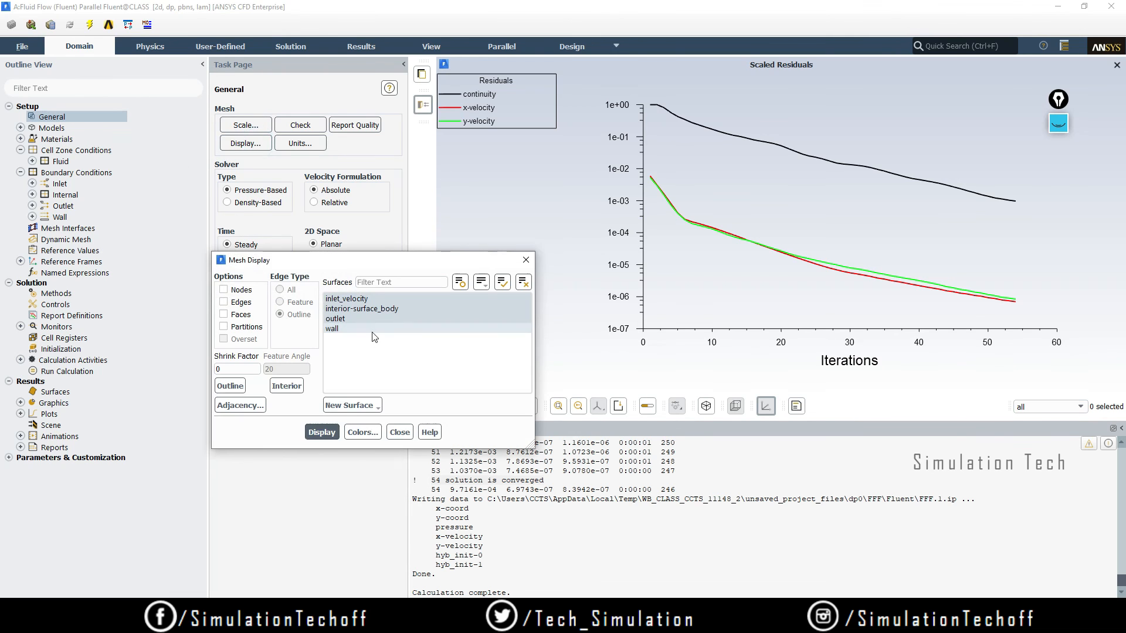
{"action": "left_click", "coordinate": [322, 433]}
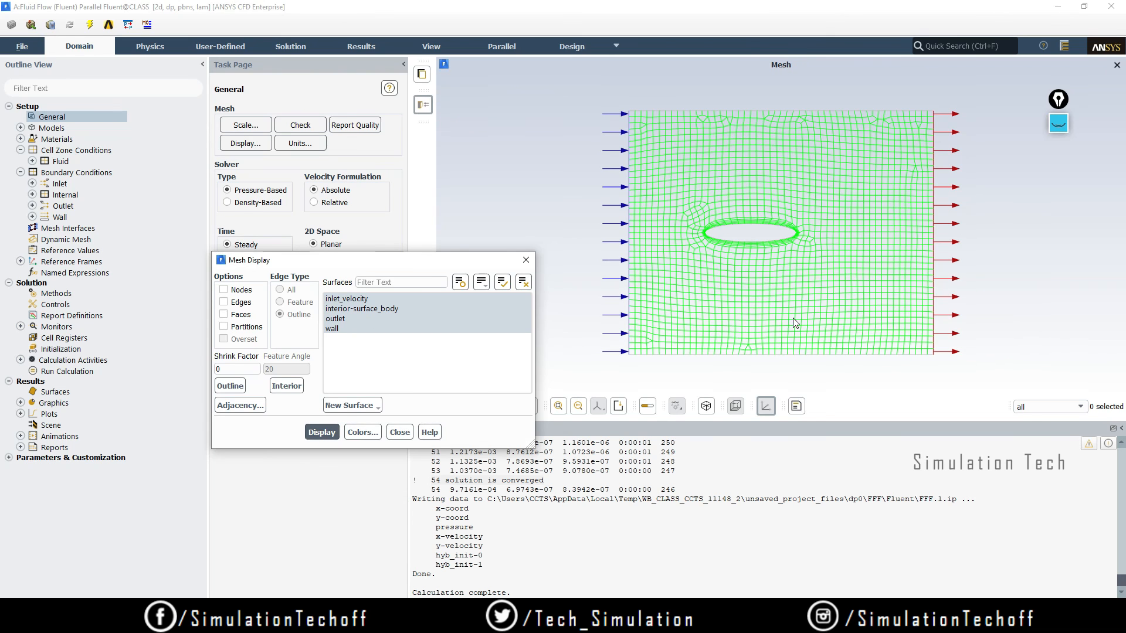
{"action": "left_click", "coordinate": [526, 260]}
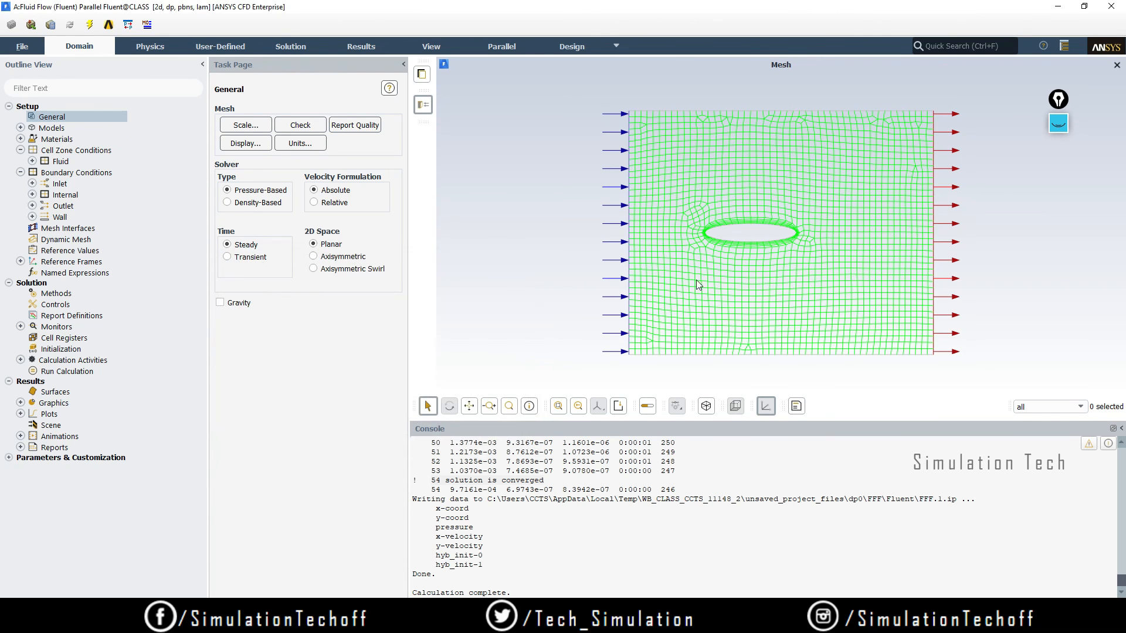
{"action": "scroll", "coordinate": [751, 296], "scroll_direction": "up", "scroll_amount": 3}
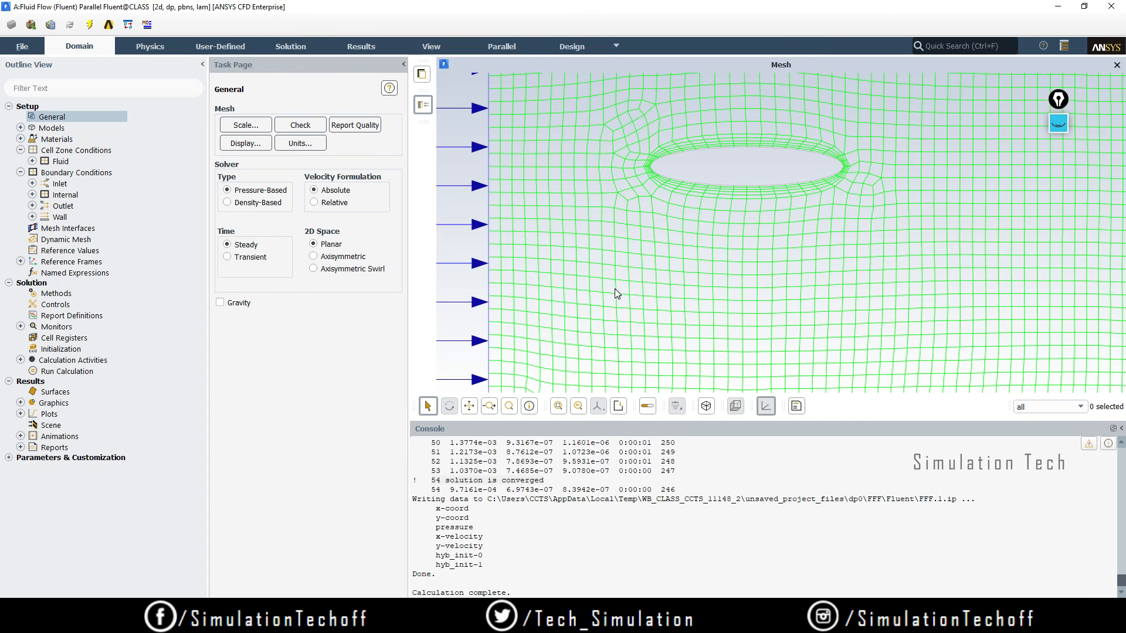
{"action": "scroll", "coordinate": [674, 308], "scroll_direction": "down", "scroll_amount": 2}
{"action": "scroll", "coordinate": [753, 299], "scroll_direction": "down", "scroll_amount": 3}
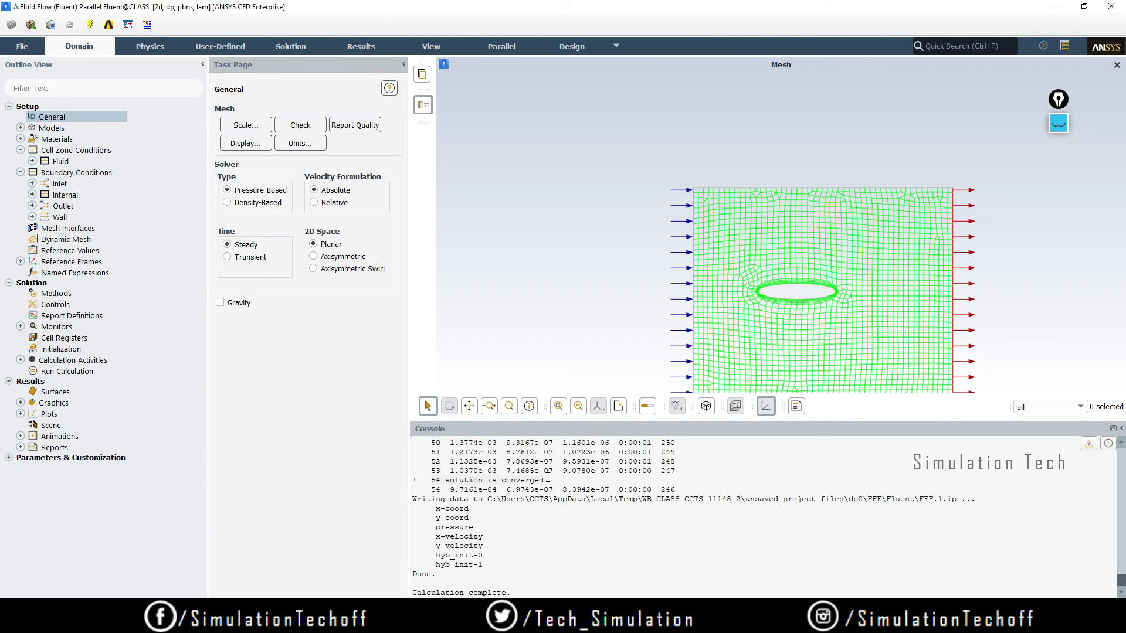
Review the convergence line in the console once more and quit Fluent.
{"action": "left_click_drag", "start_coordinate": [552, 480], "coordinate": [505, 479]}
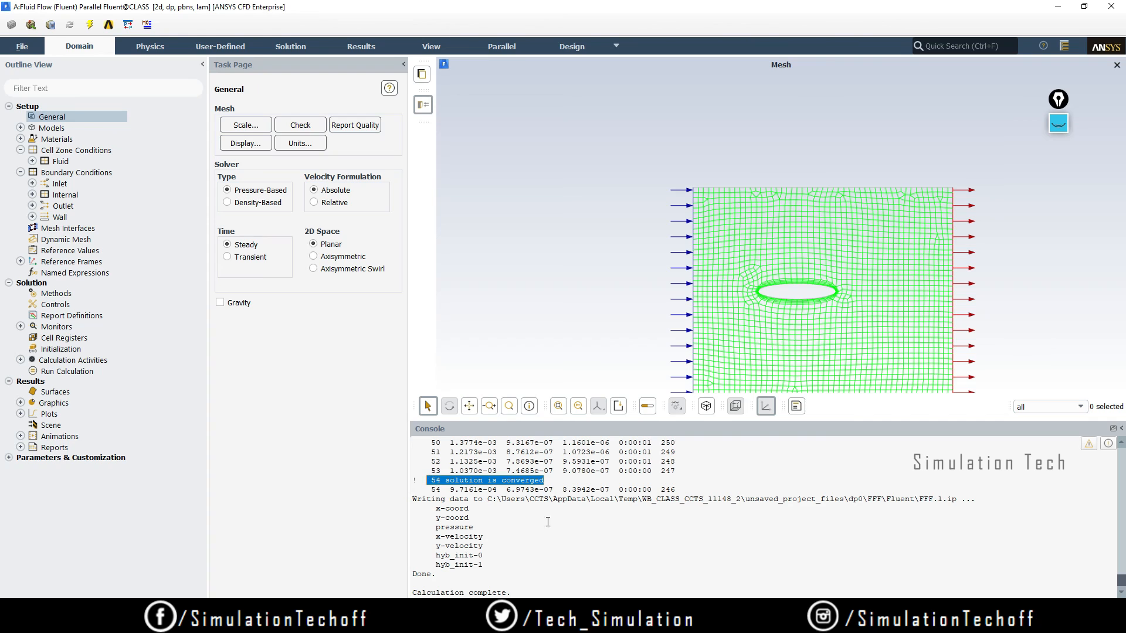
{"action": "left_click", "coordinate": [578, 545]}
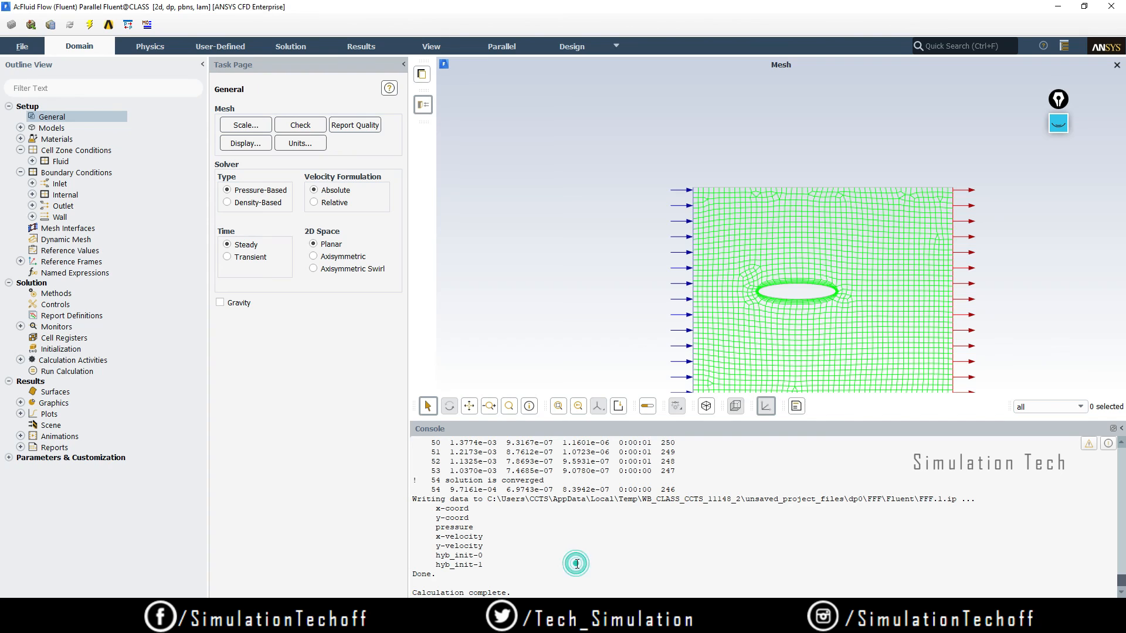
{"action": "left_click", "coordinate": [577, 564]}
{"action": "left_click", "coordinate": [1111, 6]}
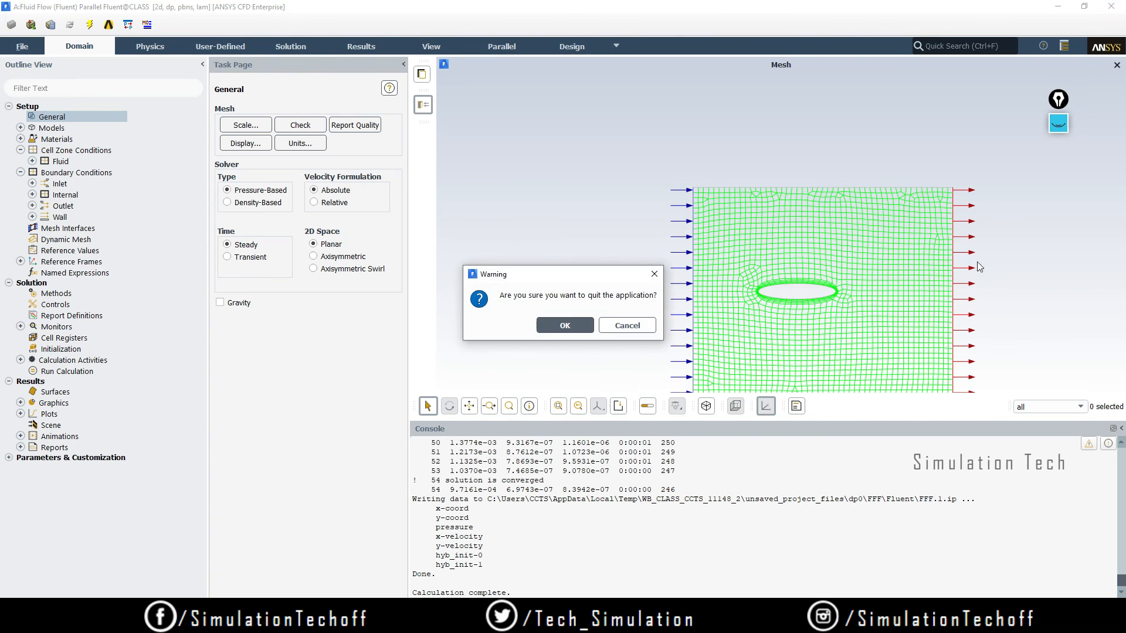
{"action": "left_click", "coordinate": [564, 322]}
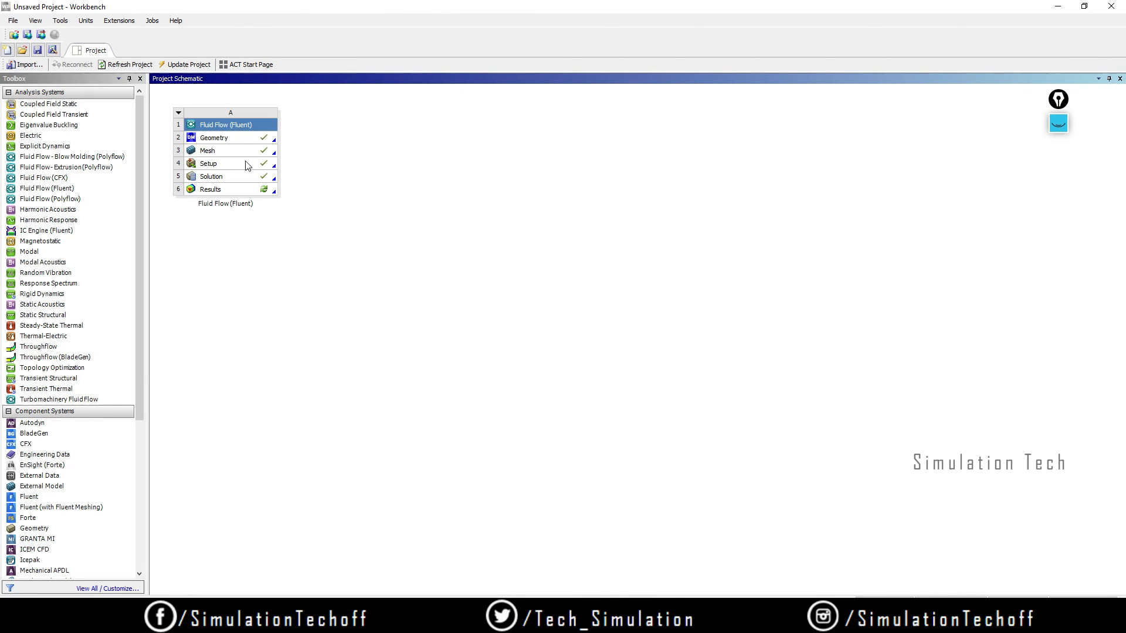
Open the project's Results cell in CFD-Post and orient the model to face the XY plane.
{"action": "double_click", "coordinate": [247, 190]}
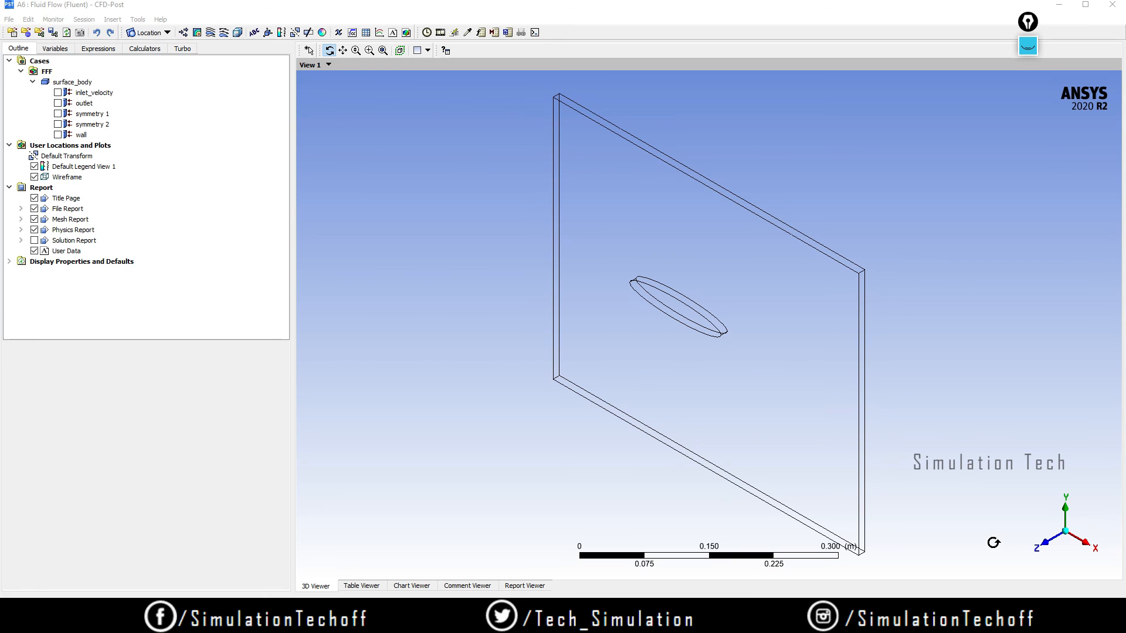
{"action": "left_click", "coordinate": [1041, 550]}
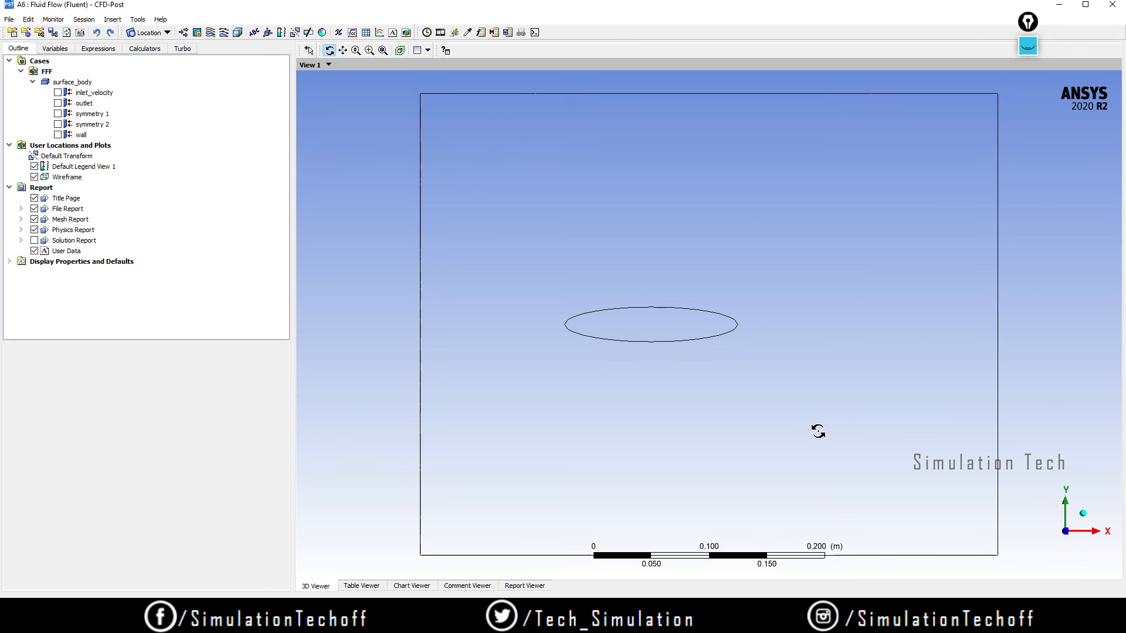
{"action": "key", "text": "alt+Tab"}
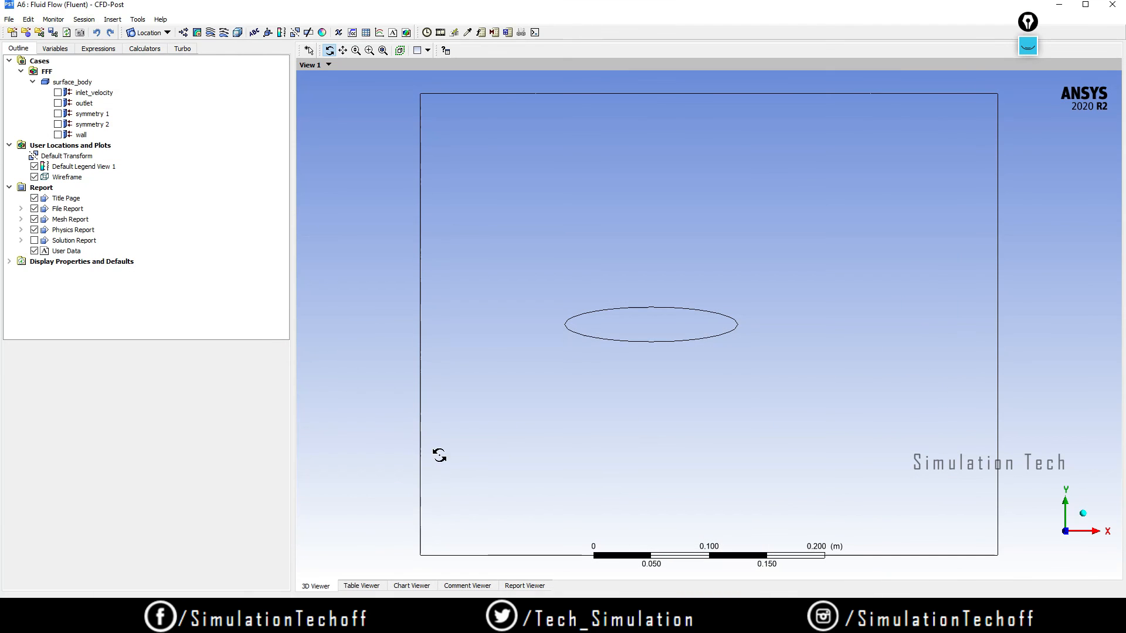
Insert a contour named Velocity 1.
{"action": "left_click", "coordinate": [198, 34]}
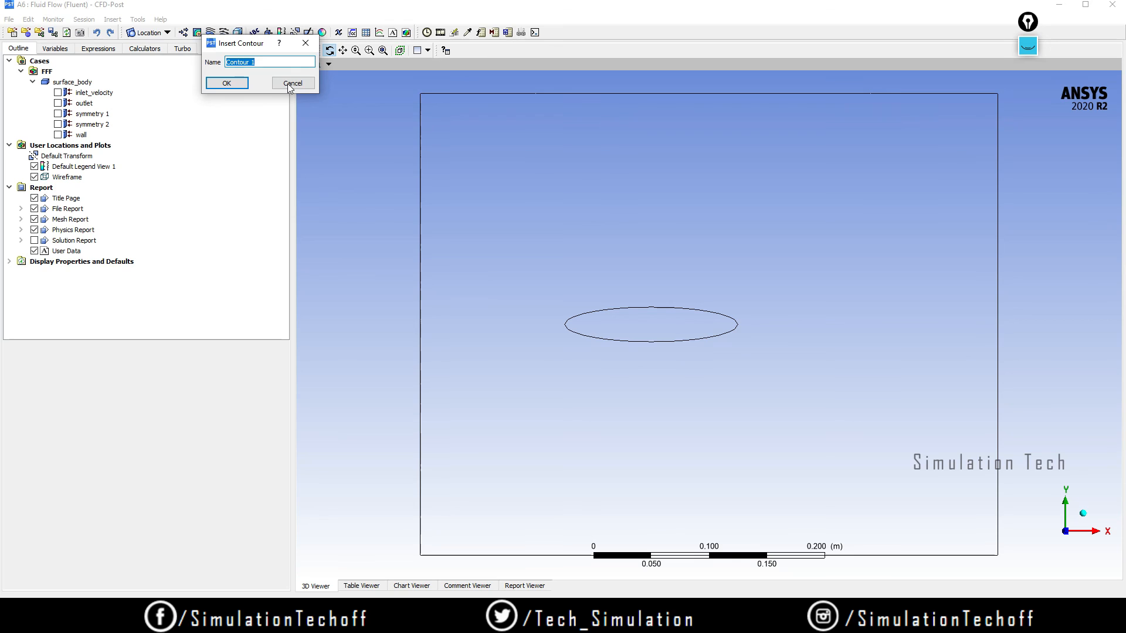
{"action": "type", "text": "Velocity"}
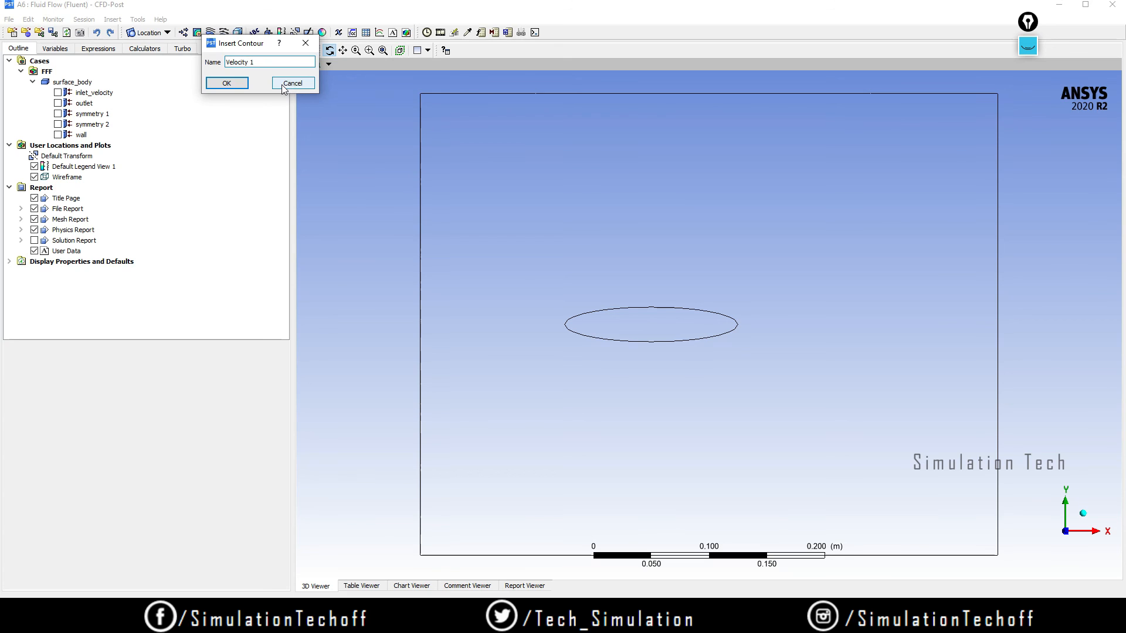
{"action": "left_click", "coordinate": [229, 86]}
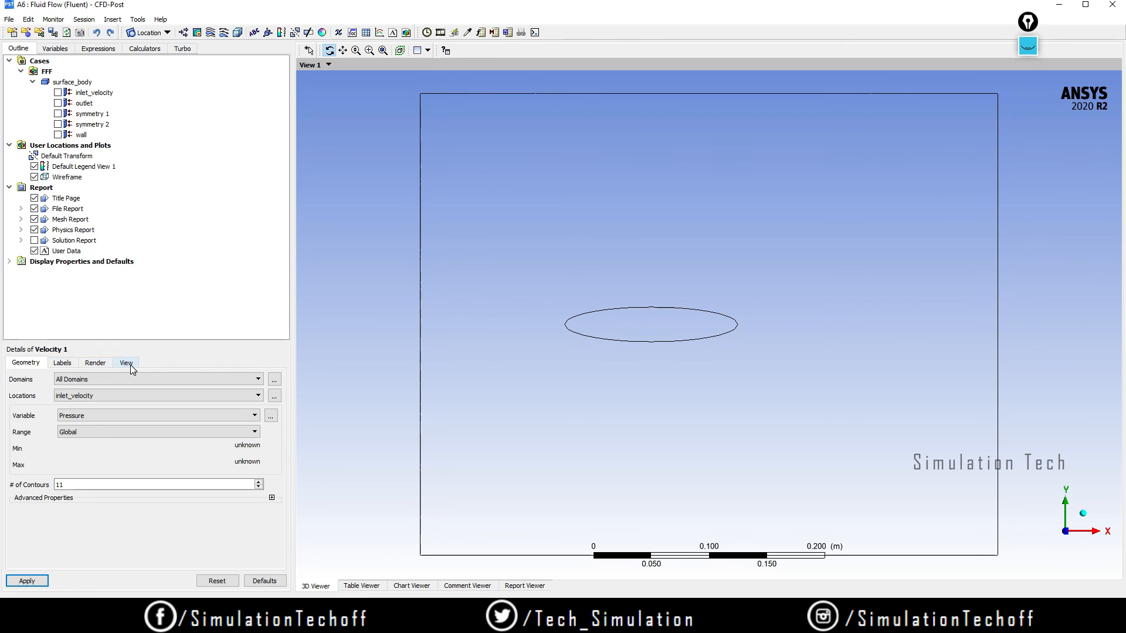
Plot the Velocity 1 contour on symmetry 1 using Velocity as the variable, with 11 contours.
{"action": "left_click", "coordinate": [122, 399]}
{"action": "left_click", "coordinate": [186, 421]}
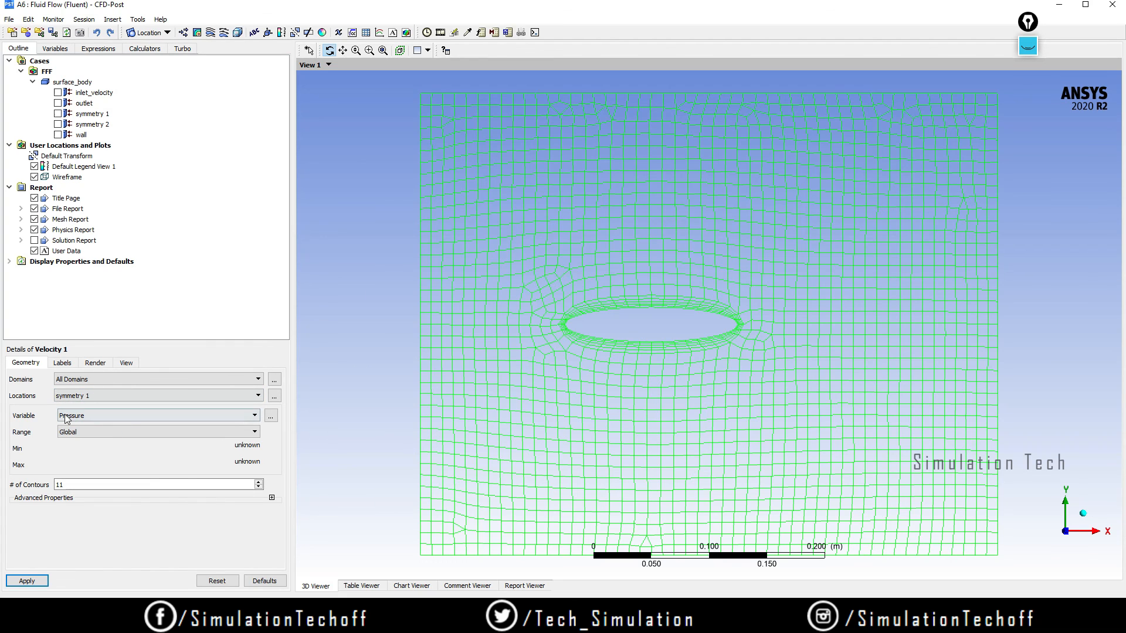
{"action": "left_click", "coordinate": [130, 417]}
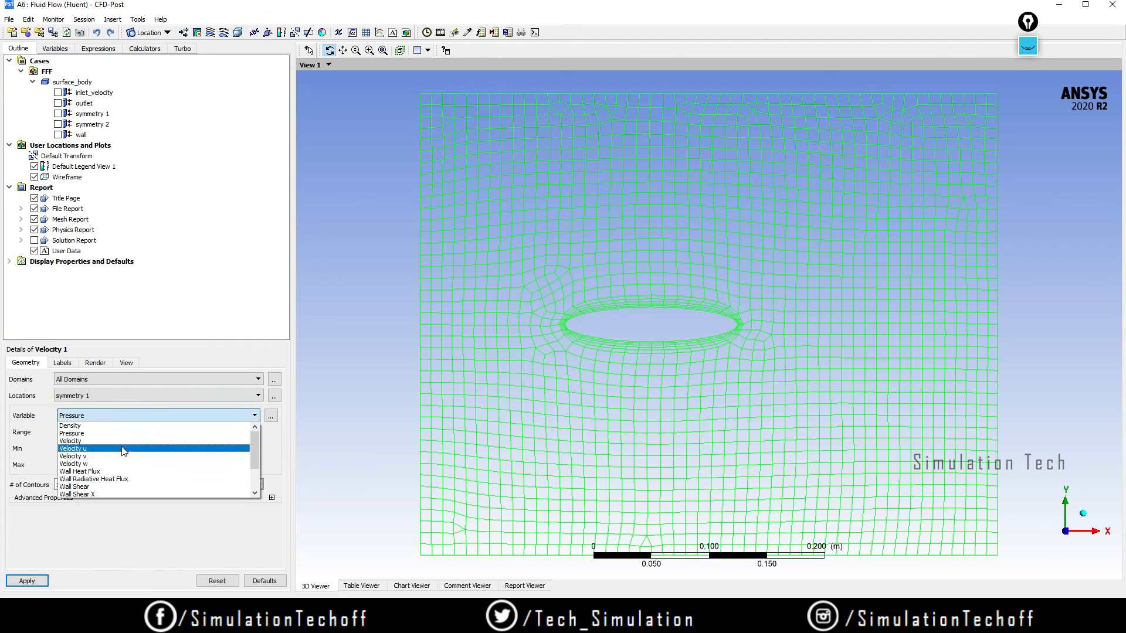
{"action": "left_click", "coordinate": [120, 441]}
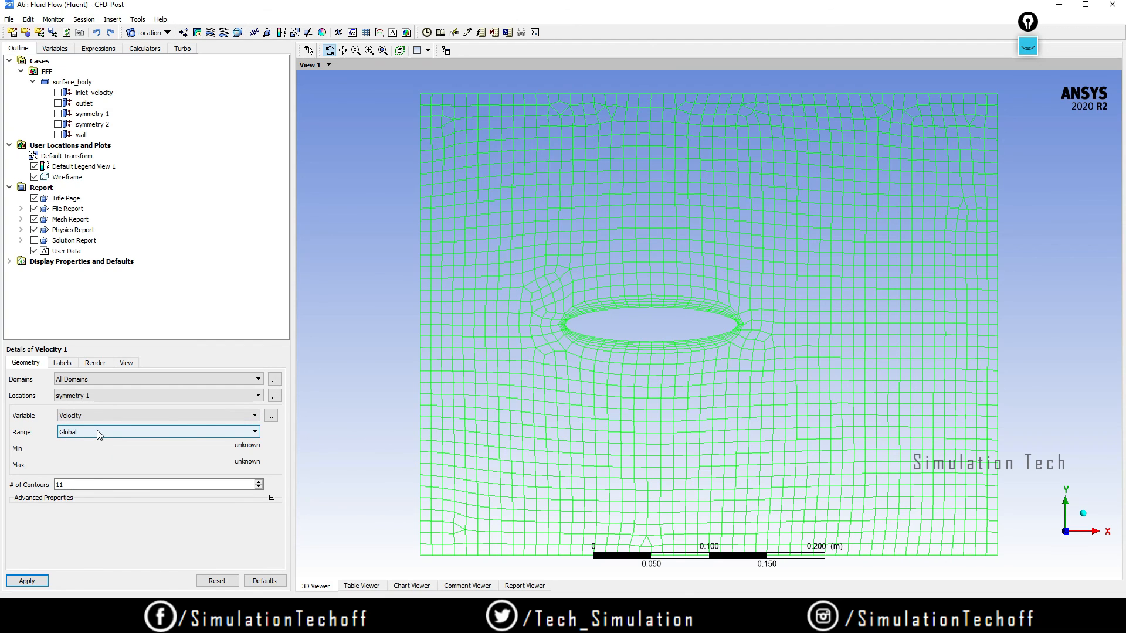
{"action": "left_click", "coordinate": [81, 484]}
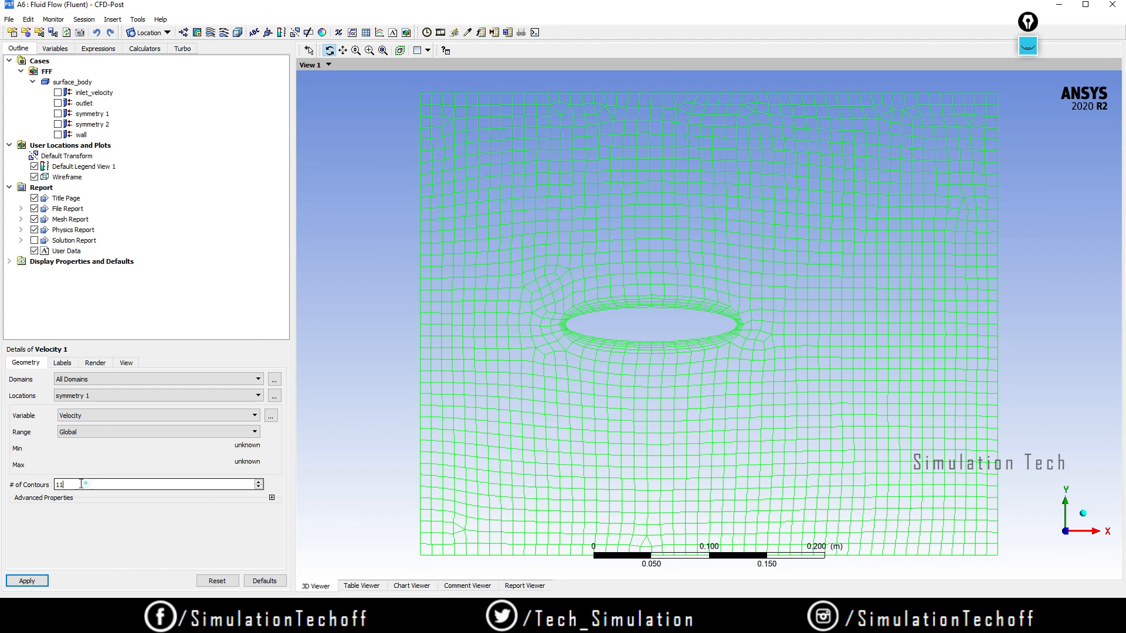
{"action": "left_click_drag", "start_coordinate": [81, 485], "coordinate": [45, 488]}
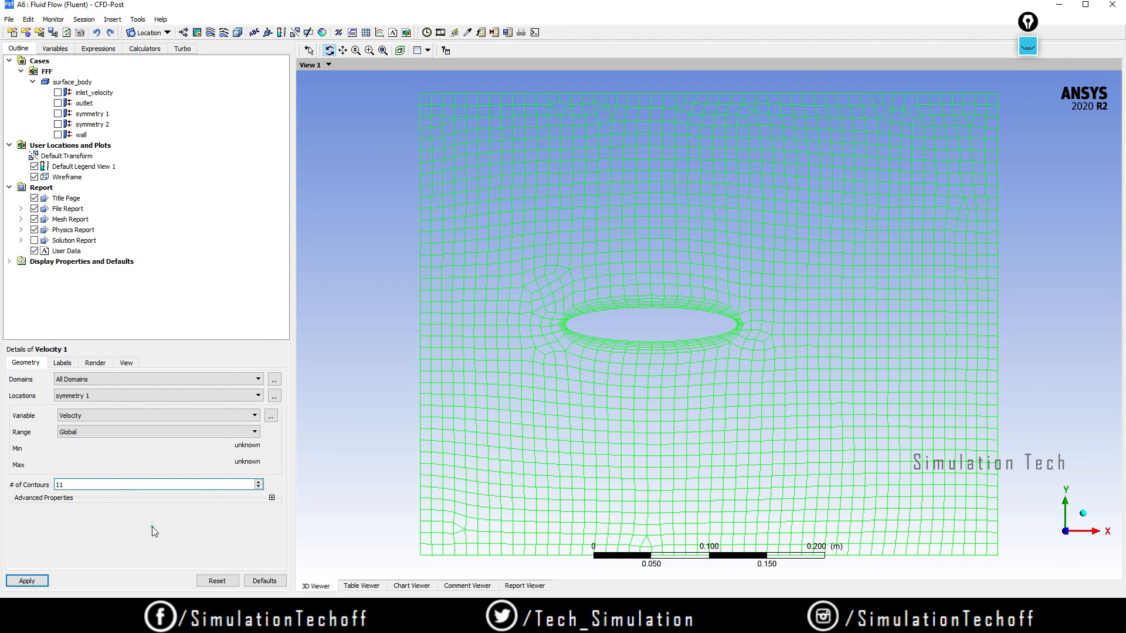
{"action": "left_click", "coordinate": [30, 581]}
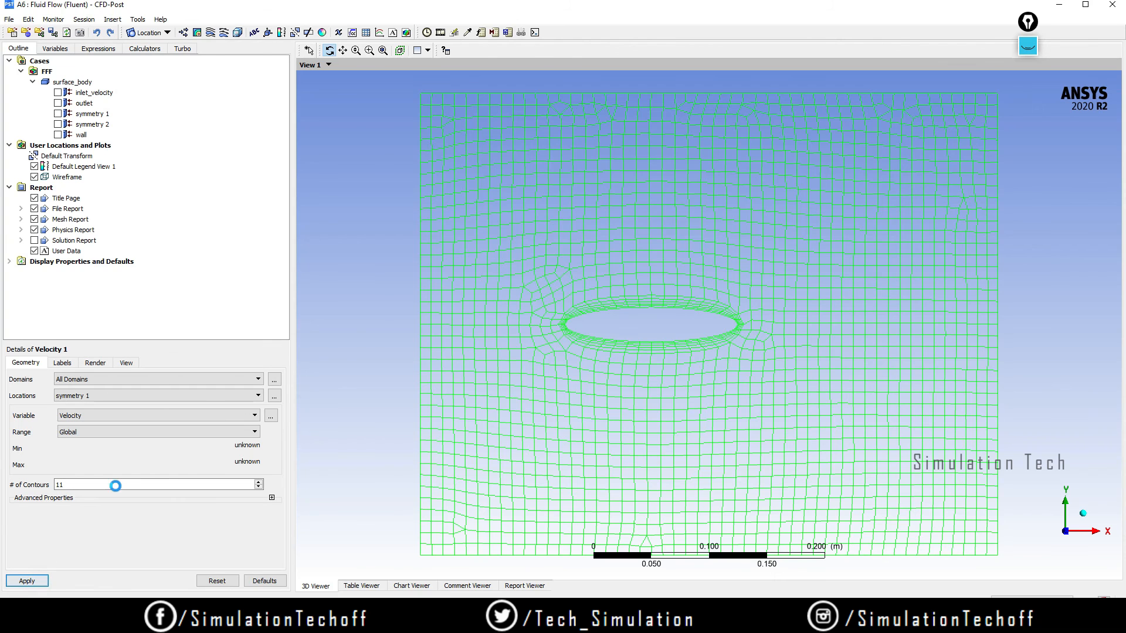
Restore the view to face the XY plane and set the Velocity 1 plot's number of contours to 200.
{"action": "middle_click_drag", "start_coordinate": [755, 395], "coordinate": [743, 361]}
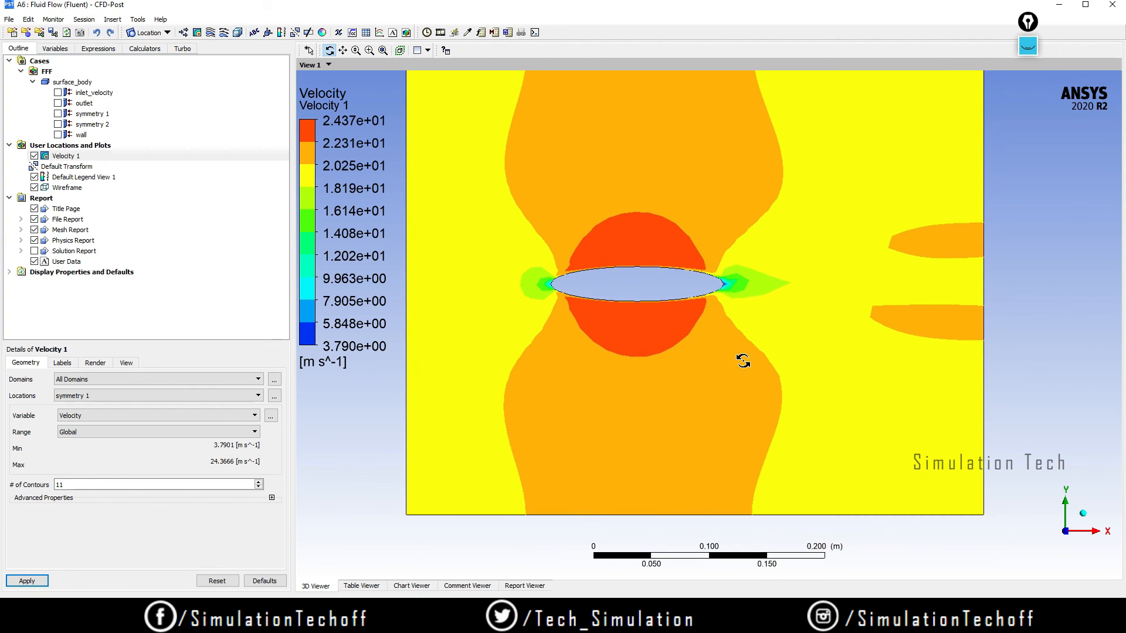
{"action": "left_click_drag", "start_coordinate": [743, 361], "coordinate": [653, 307]}
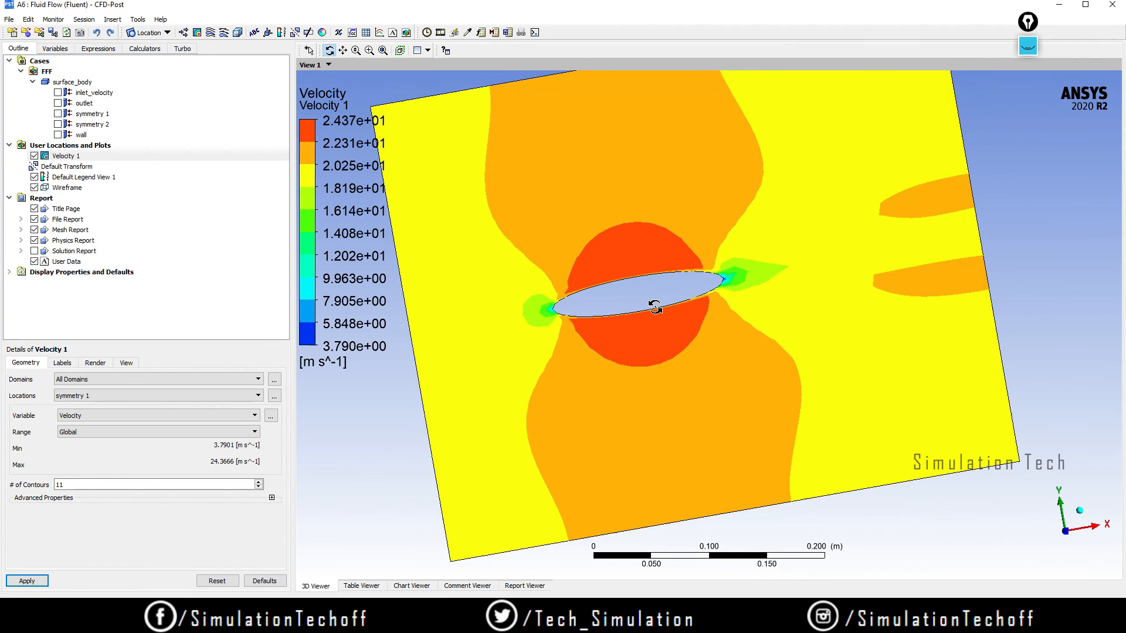
{"action": "left_click", "coordinate": [1065, 536]}
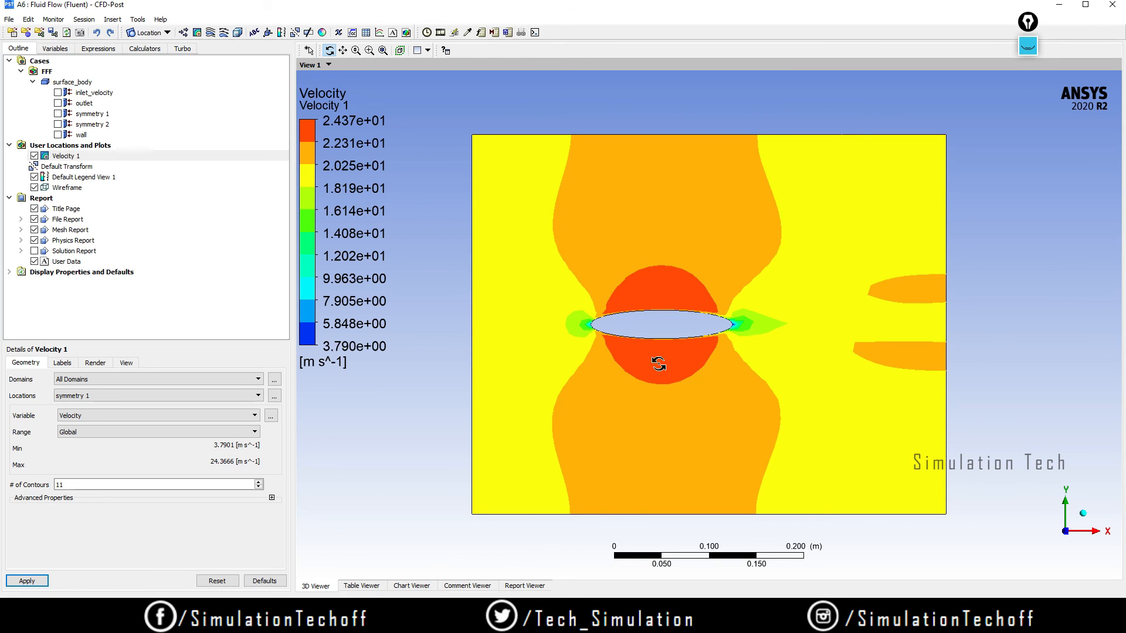
{"action": "left_click", "coordinate": [66, 482]}
{"action": "double_click", "coordinate": [106, 485]}
{"action": "type", "text": "200"}
{"action": "left_click", "coordinate": [24, 582]}
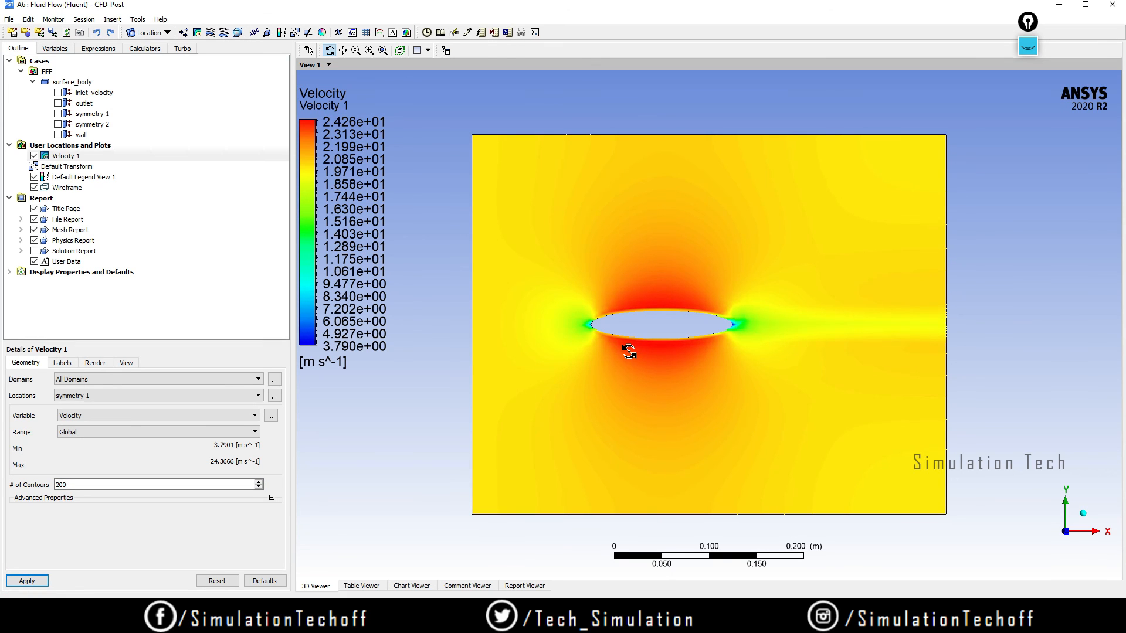
Change the number format of Default Legend View 1 to Fixed and apply it.
{"action": "scroll", "coordinate": [621, 351], "scroll_direction": "up", "scroll_amount": 3}
{"action": "scroll", "coordinate": [607, 334], "scroll_direction": "up", "scroll_amount": 3}
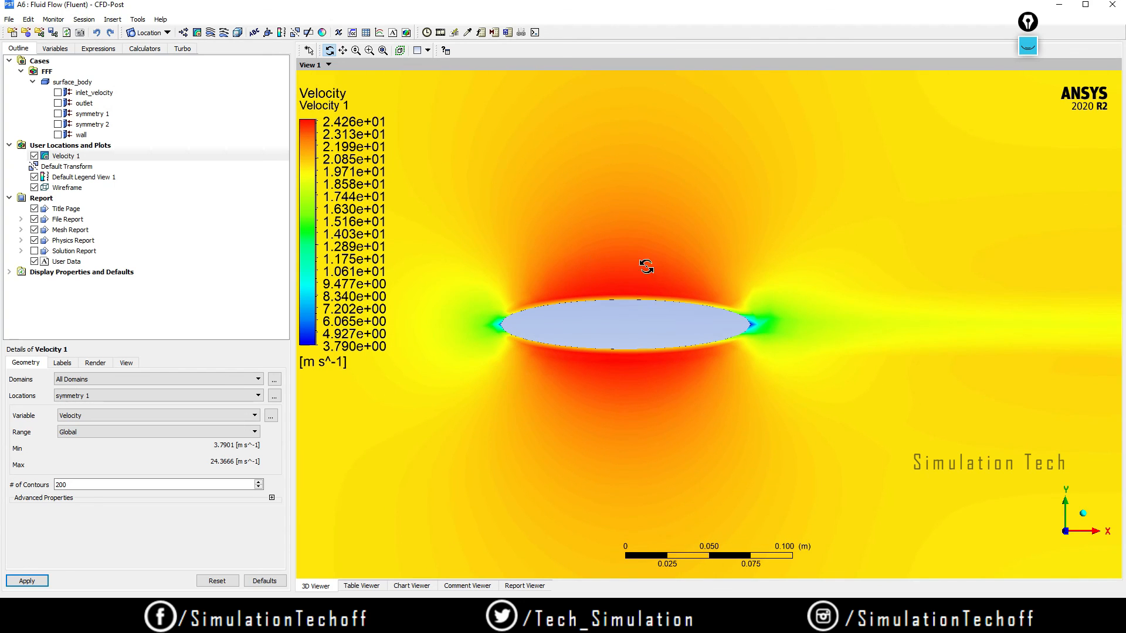
{"action": "scroll", "coordinate": [640, 266], "scroll_direction": "down", "scroll_amount": 1}
{"action": "scroll", "coordinate": [640, 266], "scroll_direction": "down", "scroll_amount": 4}
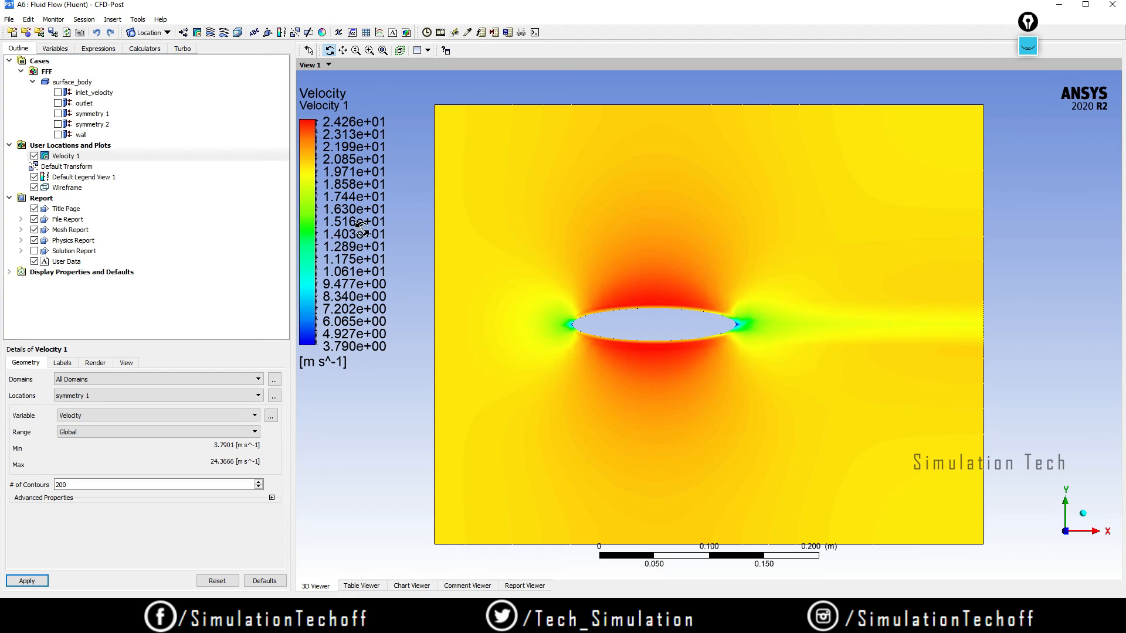
{"action": "left_click", "coordinate": [76, 177]}
{"action": "right_click", "coordinate": [76, 179]}
{"action": "left_click", "coordinate": [106, 196]}
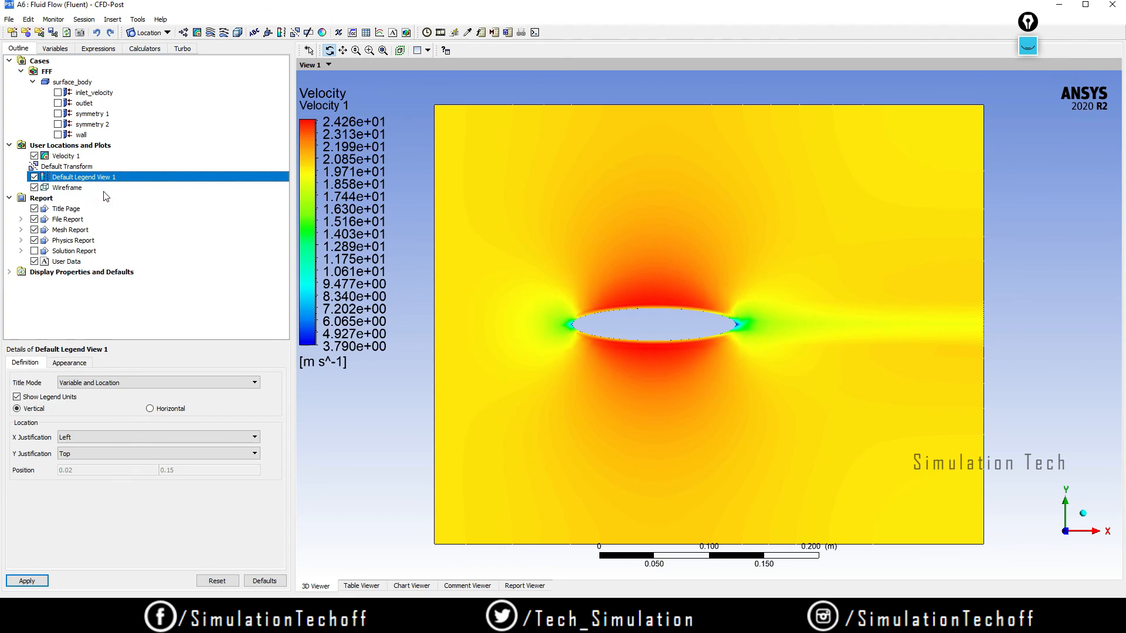
{"action": "left_click", "coordinate": [72, 362]}
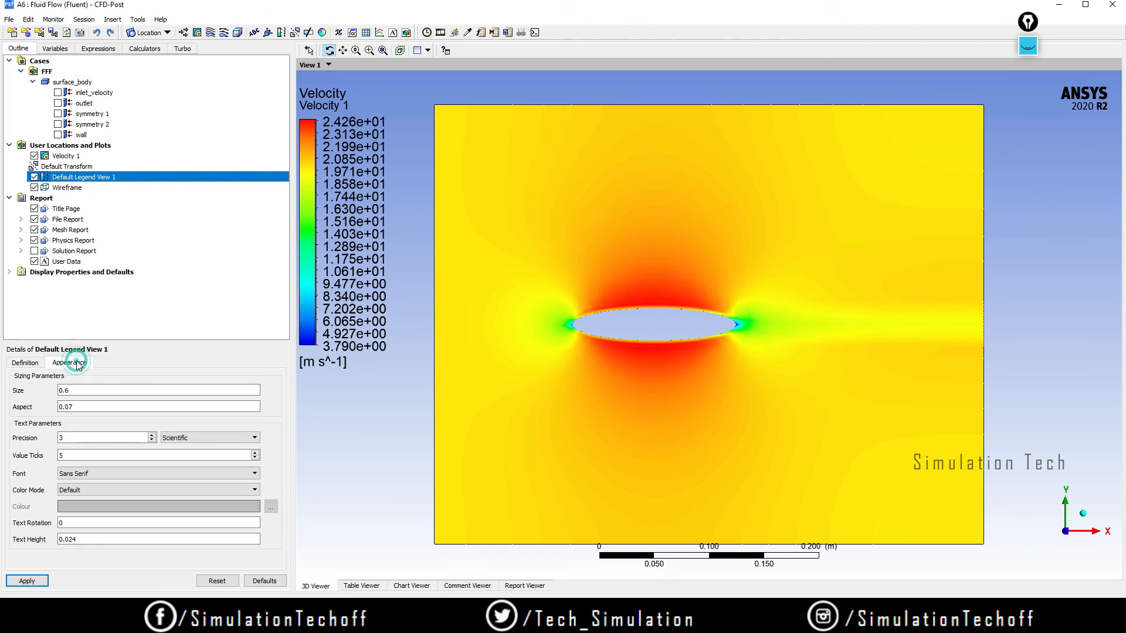
{"action": "left_click", "coordinate": [196, 438]}
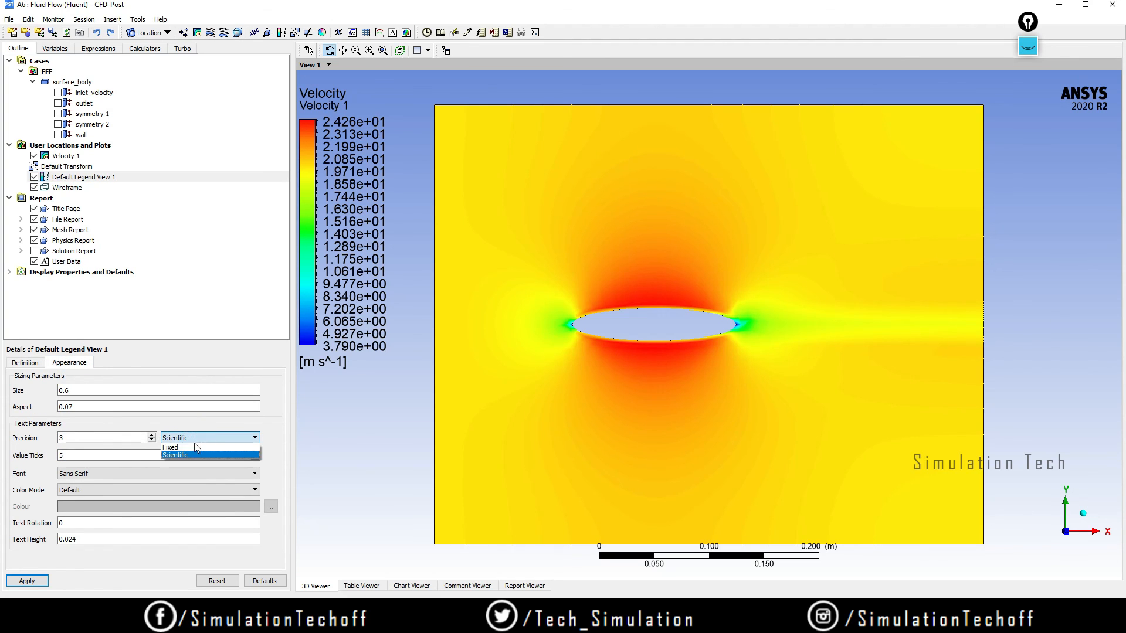
{"action": "left_click", "coordinate": [196, 448]}
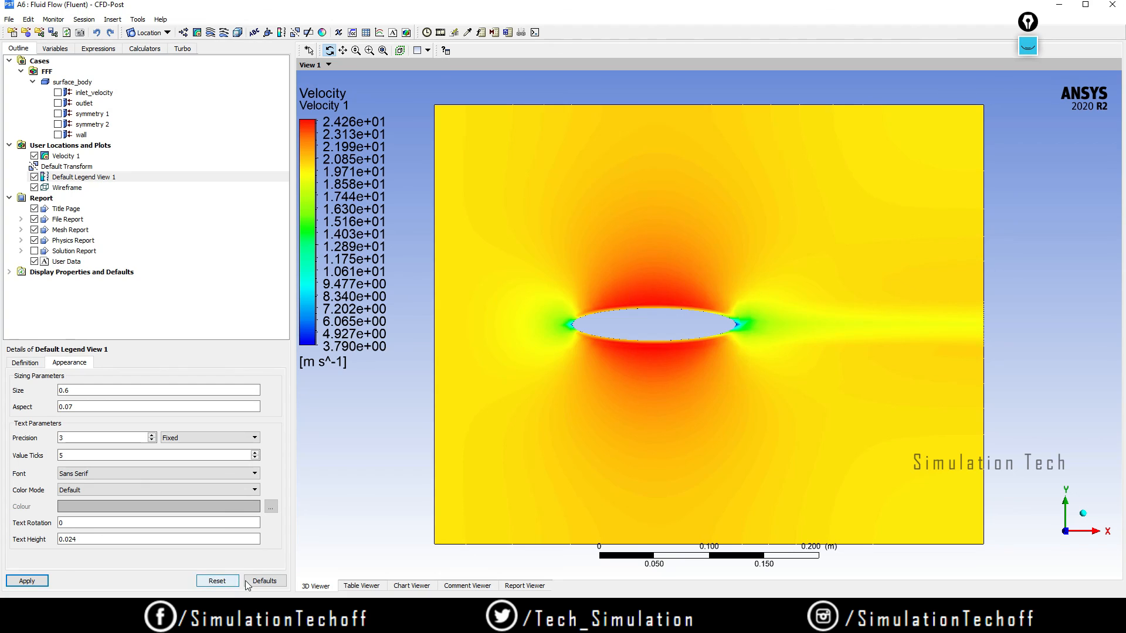
{"action": "left_click", "coordinate": [24, 583]}
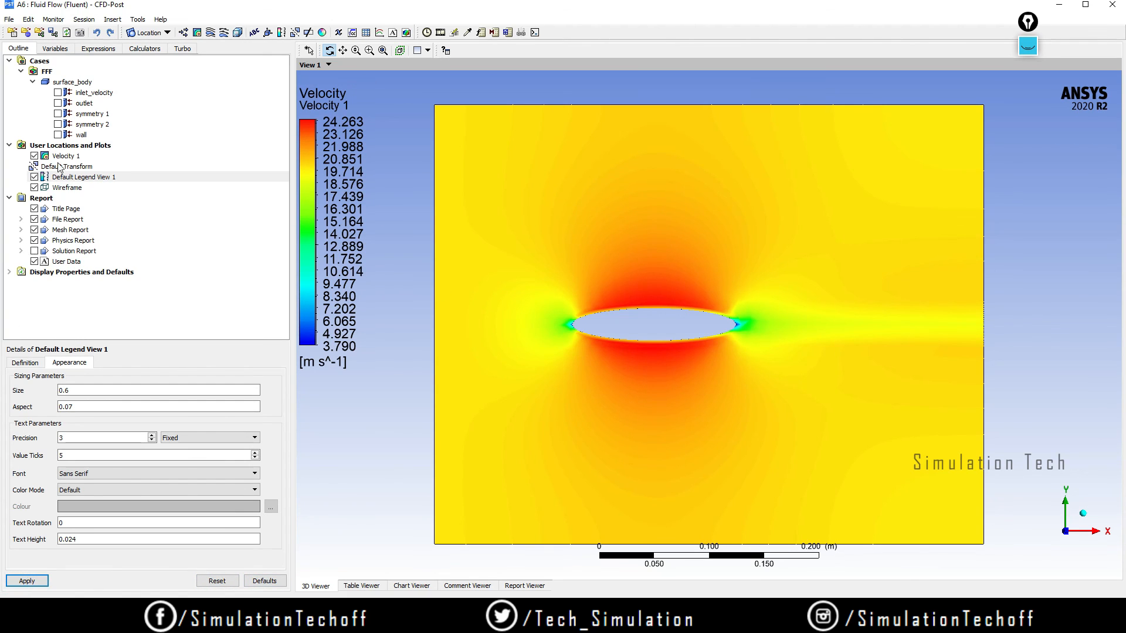
Hide the Velocity 1 contour and insert a new contour named Pressure 1.
{"action": "left_click", "coordinate": [62, 156]}
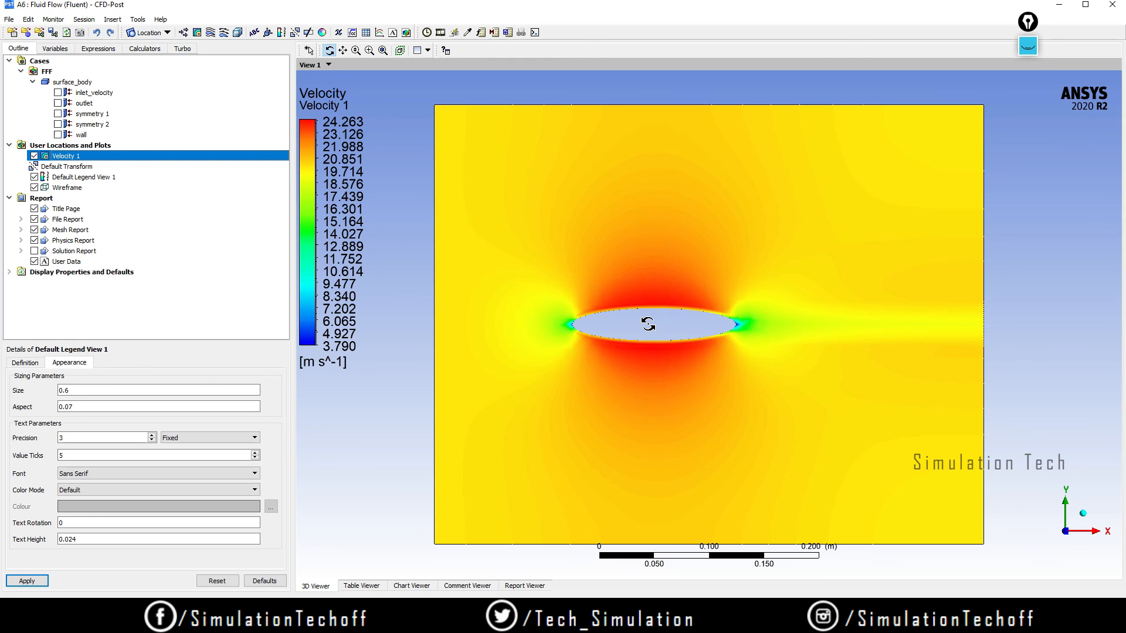
{"action": "left_click", "coordinate": [34, 156]}
{"action": "left_click", "coordinate": [197, 33]}
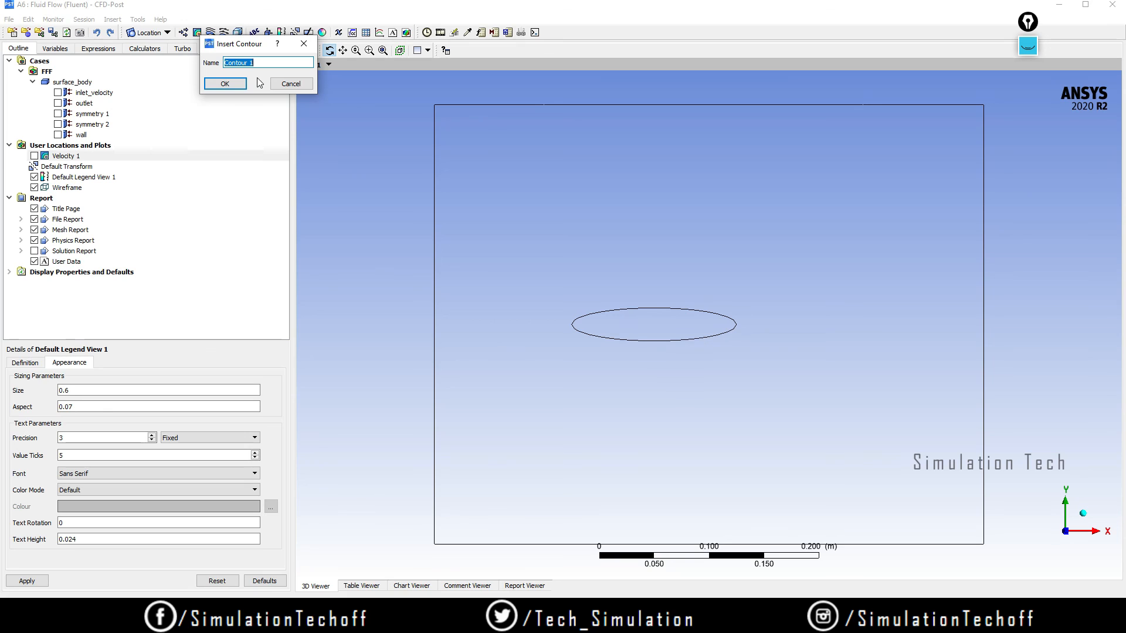
{"action": "type", "text": "Pressure"}
{"action": "left_click", "coordinate": [221, 84]}
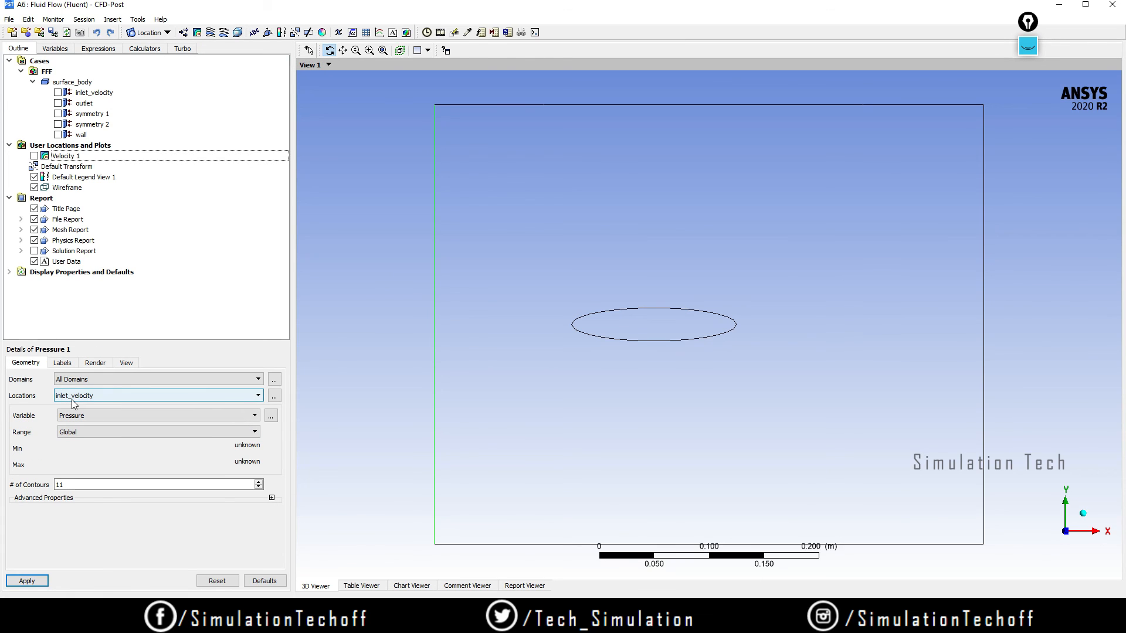
Plot the Pressure 1 contour on symmetry 1 with Pressure as the variable and 200 contours.
{"action": "left_click", "coordinate": [127, 397]}
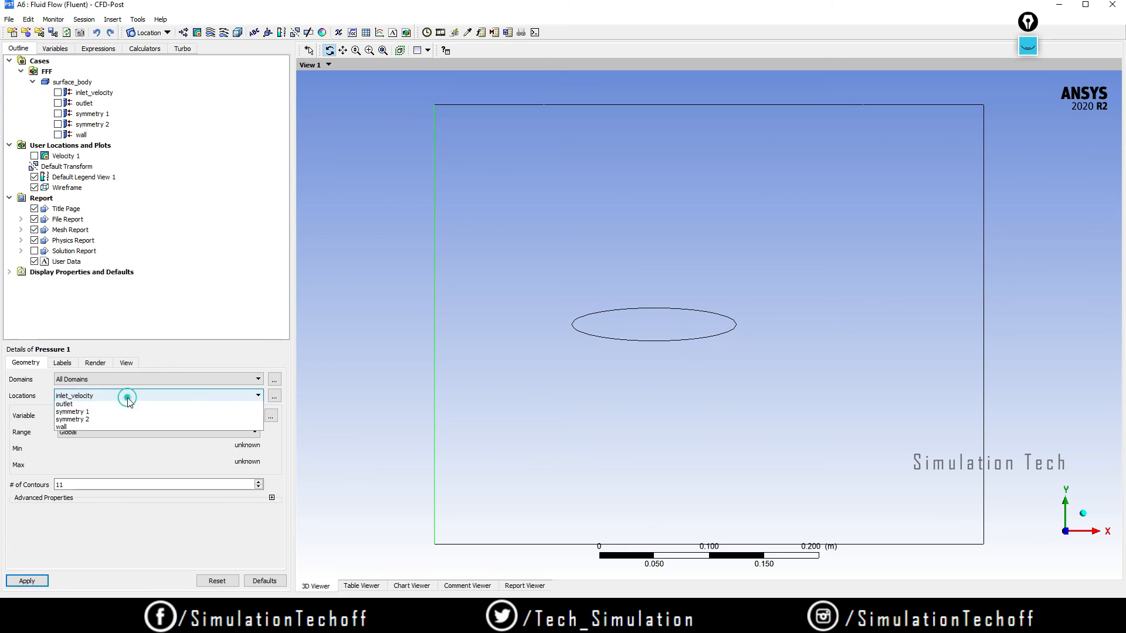
{"action": "left_click", "coordinate": [130, 421]}
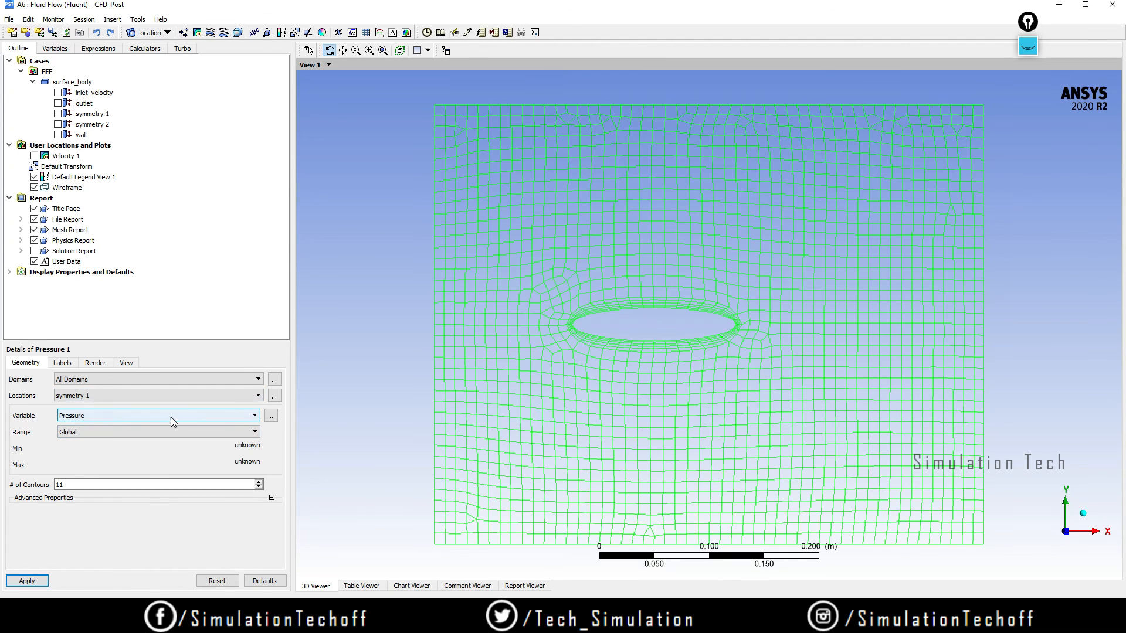
{"action": "double_click", "coordinate": [72, 484]}
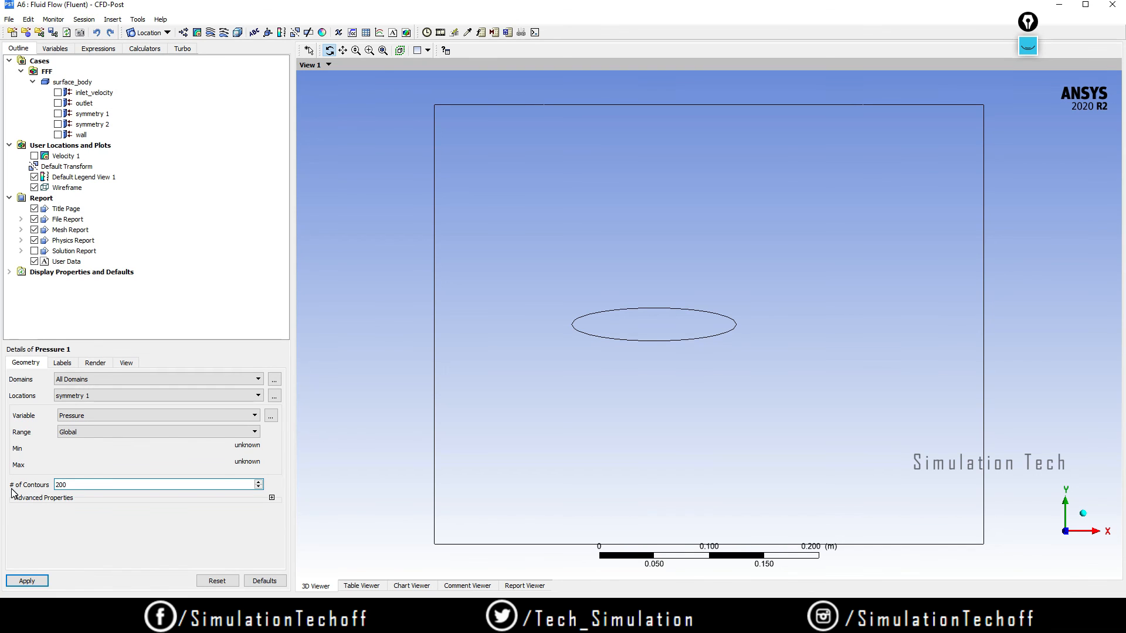
{"action": "left_click", "coordinate": [27, 581]}
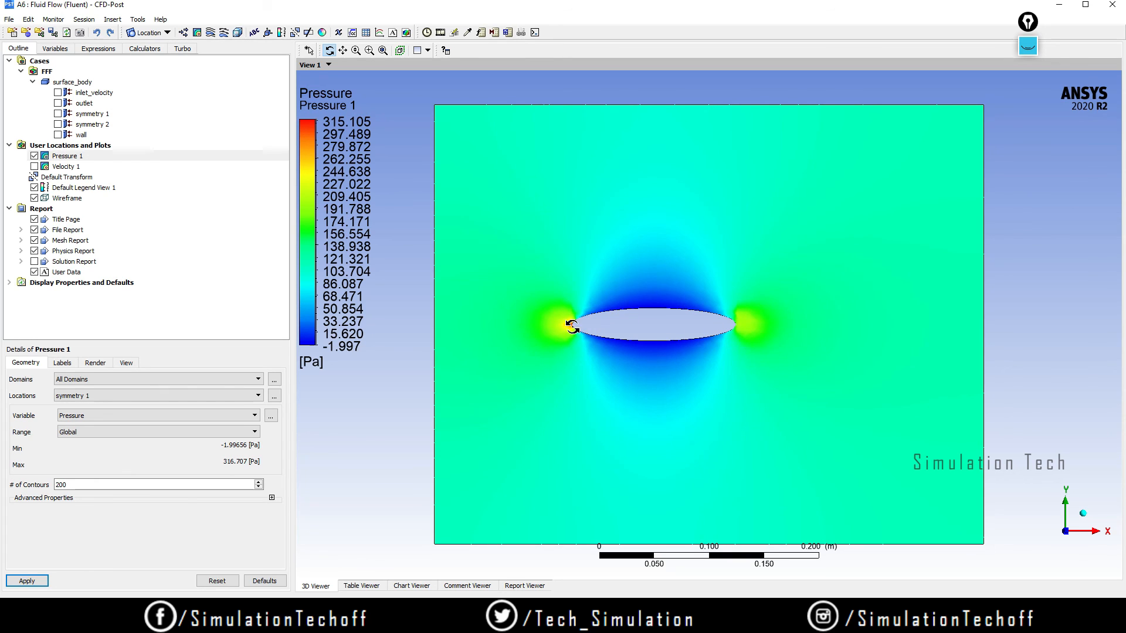
Examine the pressure contour up close at the ellipse's leading edge and around the whole body, facing the XY plane.
{"action": "left_click_drag", "start_coordinate": [572, 326], "coordinate": [569, 325]}
{"action": "left_click", "coordinate": [1084, 515]}
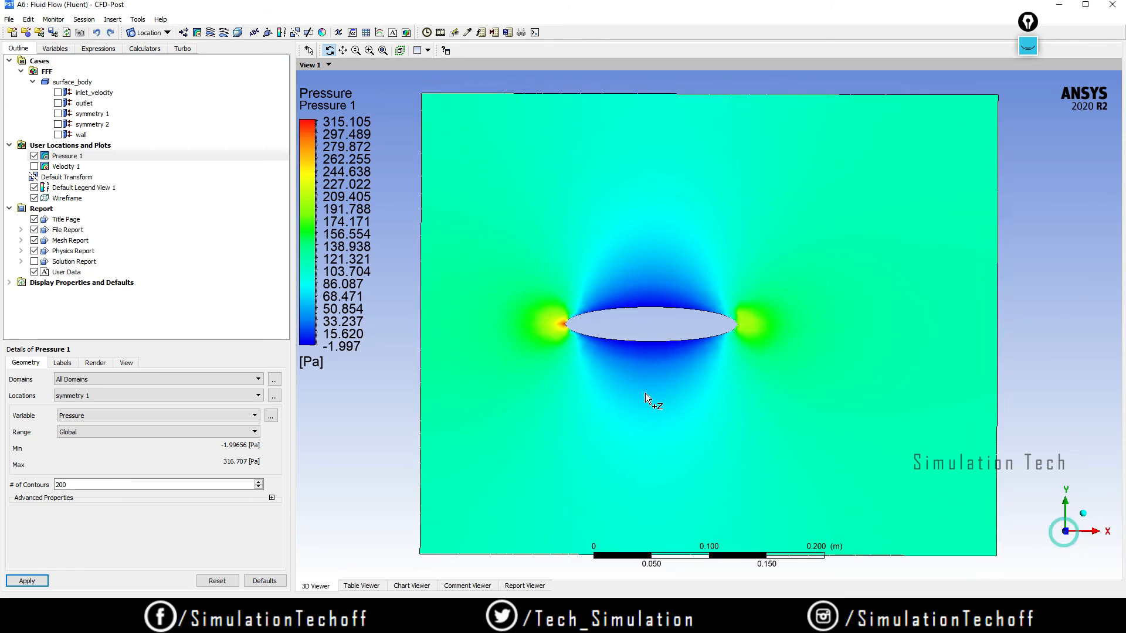
{"action": "right_click_drag", "start_coordinate": [590, 351], "coordinate": [533, 311]}
{"action": "scroll", "coordinate": [664, 201], "scroll_direction": "up", "scroll_amount": 2}
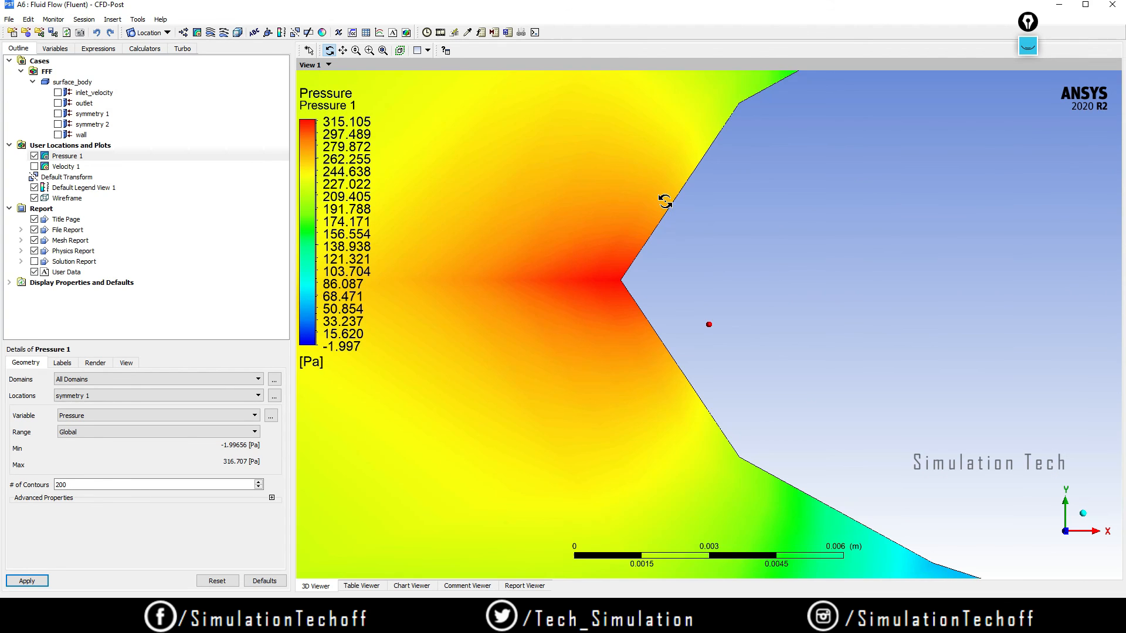
{"action": "scroll", "coordinate": [692, 271], "scroll_direction": "up", "scroll_amount": 3}
{"action": "scroll", "coordinate": [794, 257], "scroll_direction": "down", "scroll_amount": 4}
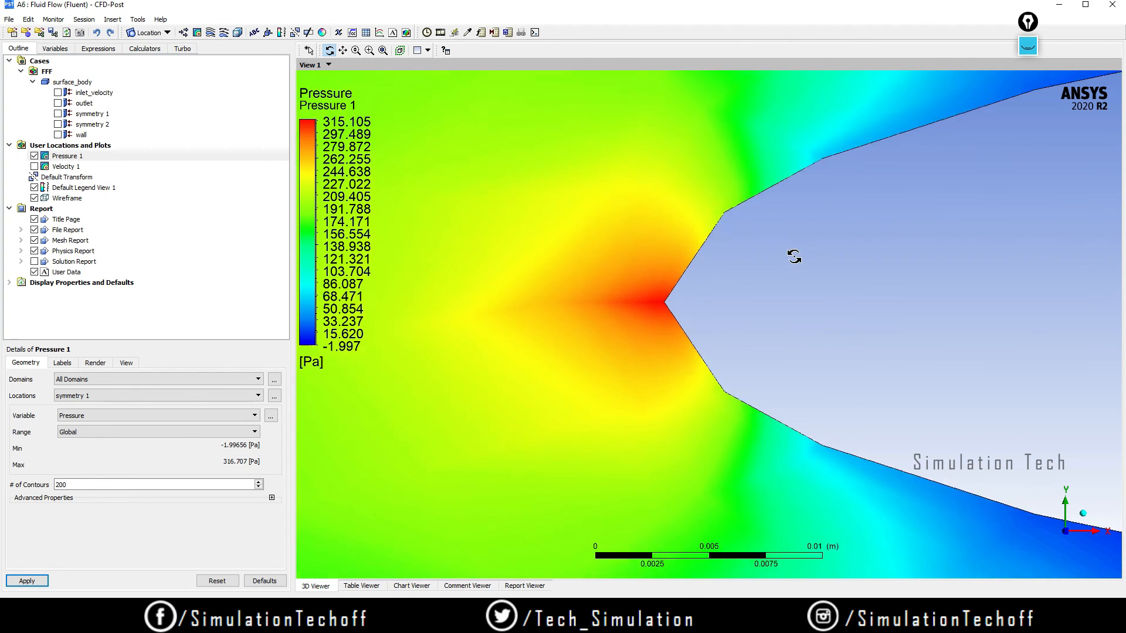
{"action": "scroll", "coordinate": [920, 319], "scroll_direction": "down", "scroll_amount": 6}
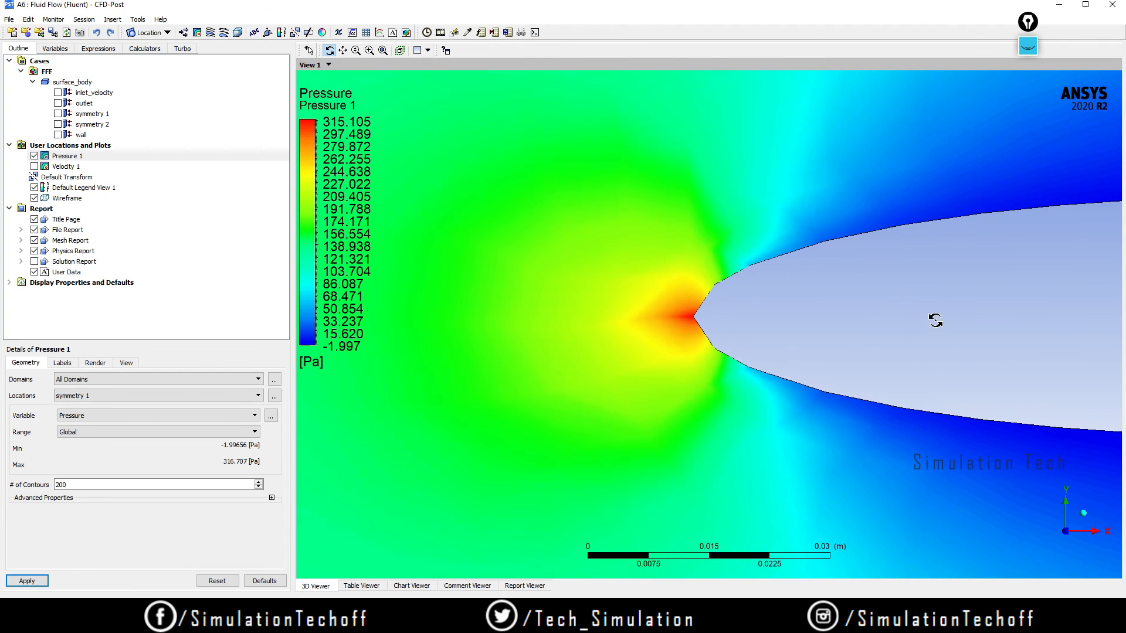
{"action": "scroll", "coordinate": [869, 324], "scroll_direction": "down", "scroll_amount": 6}
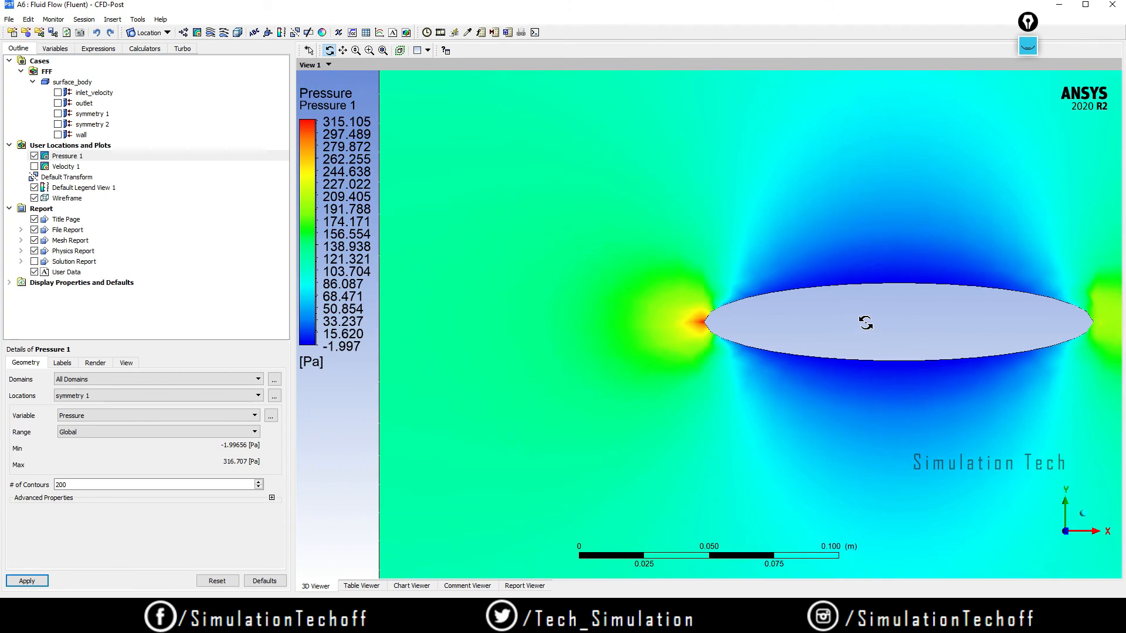
{"action": "scroll", "coordinate": [850, 328], "scroll_direction": "down", "scroll_amount": 2}
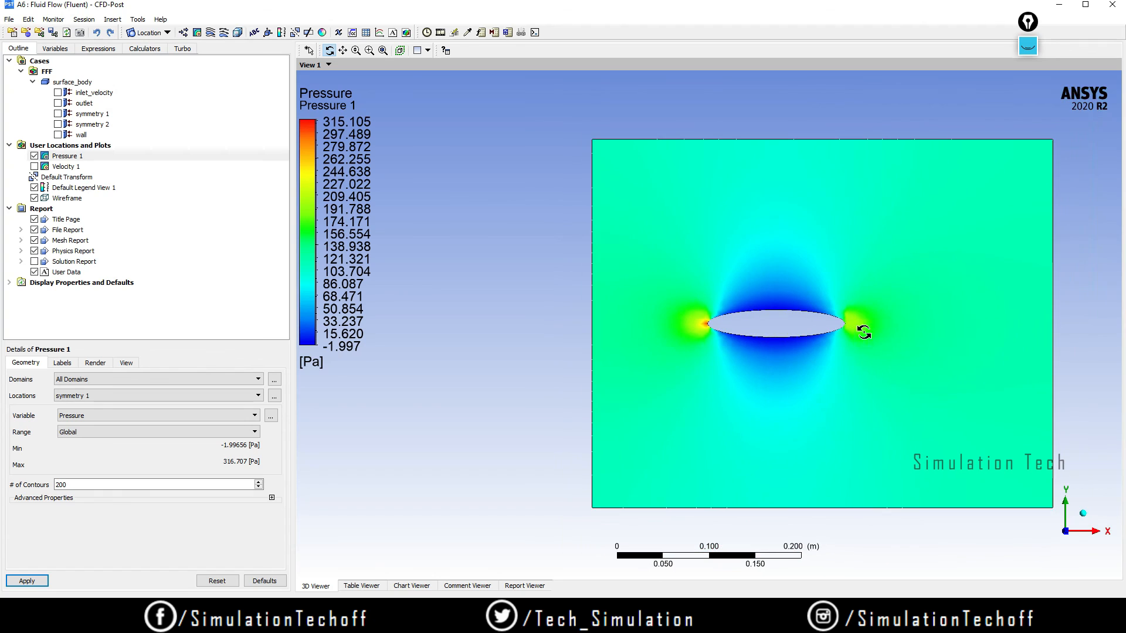
{"action": "scroll", "coordinate": [886, 346], "scroll_direction": "down", "scroll_amount": 1}
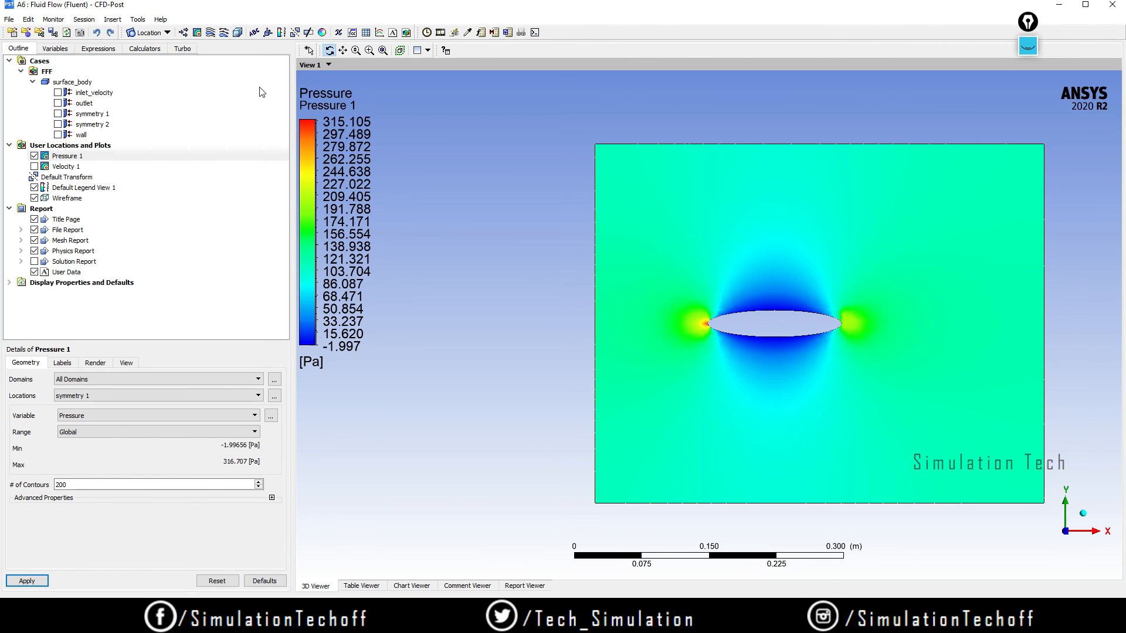
Split the viewer into two side-by-side views and show the Velocity 1 contour in View 2, facing the XY plane.
{"action": "left_click", "coordinate": [427, 51]}
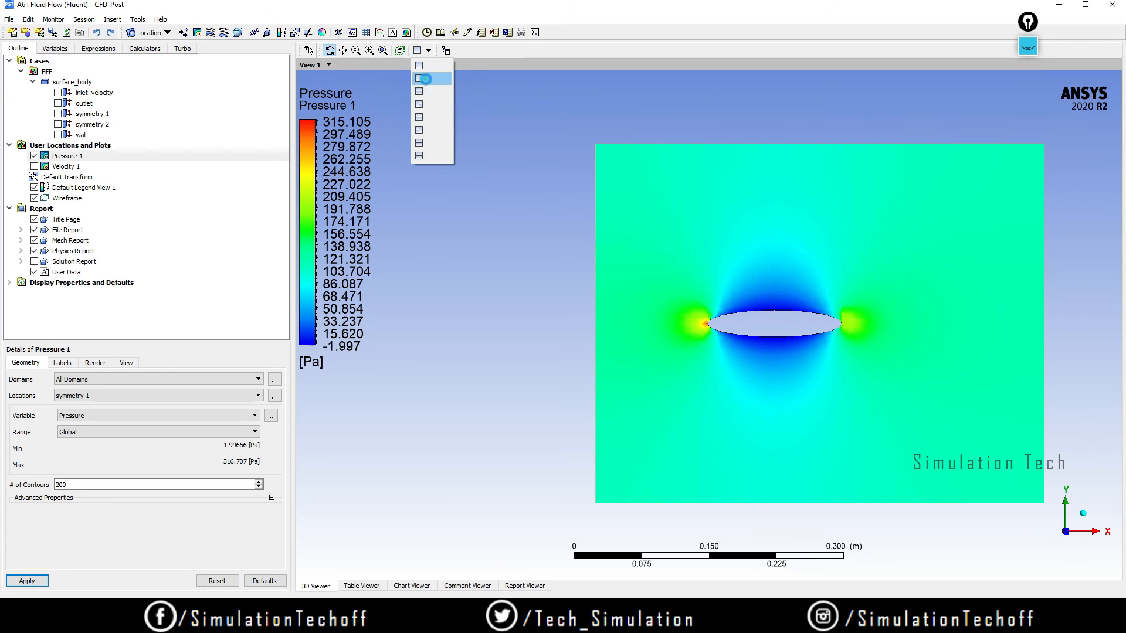
{"action": "left_click", "coordinate": [421, 79]}
{"action": "left_click", "coordinate": [1056, 553]}
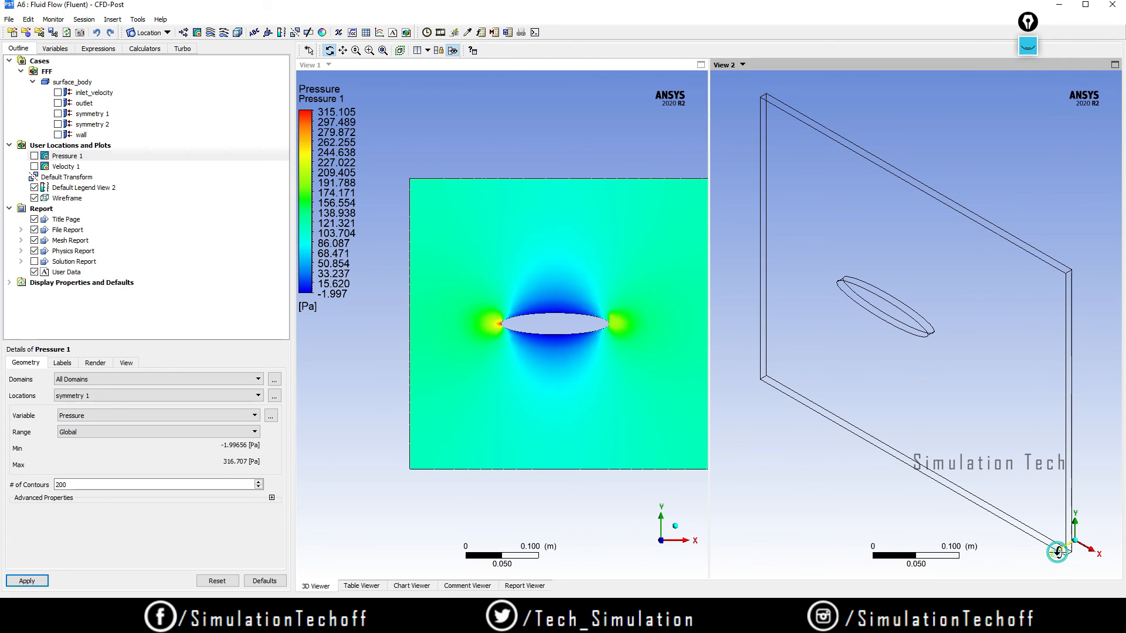
{"action": "left_click", "coordinate": [1059, 556]}
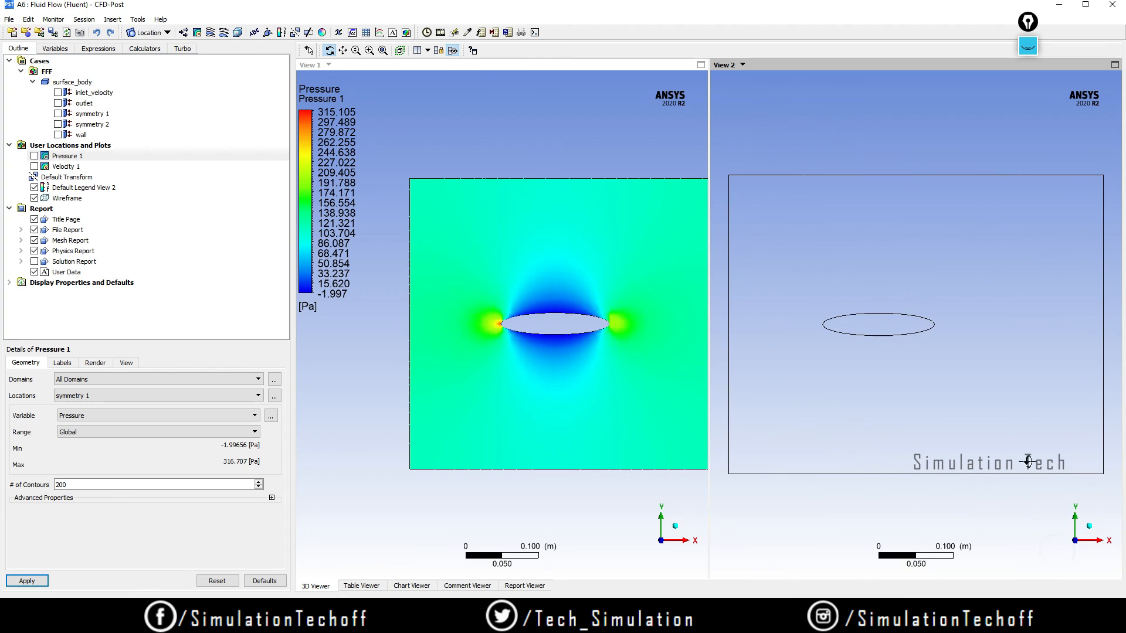
{"action": "left_click", "coordinate": [34, 166]}
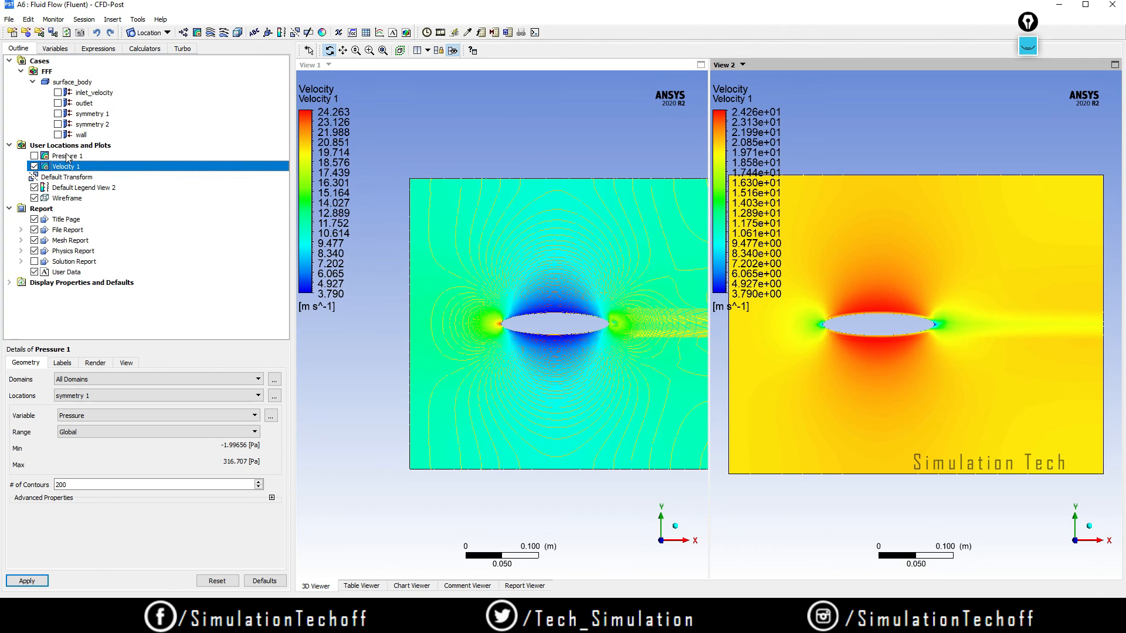
Turn on the Pressure 1 contour in View 2 and bring the whole flow domain into both views at a matching scale.
{"action": "left_click", "coordinate": [34, 156]}
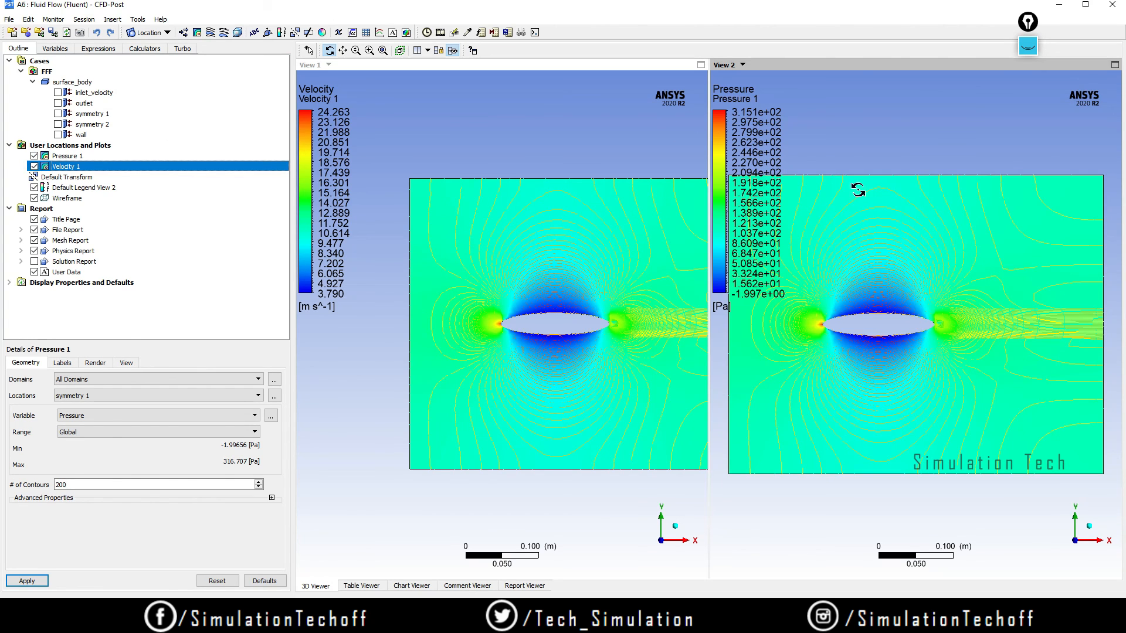
{"action": "left_click", "coordinate": [583, 156]}
{"action": "left_click_drag", "start_coordinate": [583, 156], "coordinate": [603, 227]}
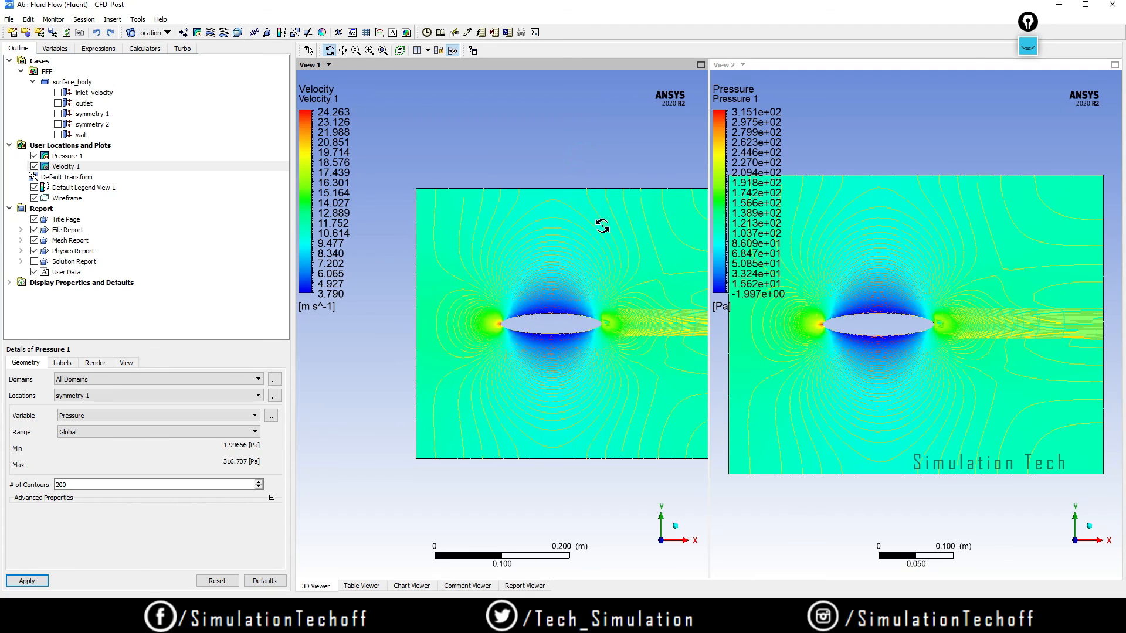
{"action": "scroll", "coordinate": [603, 227], "scroll_direction": "down", "scroll_amount": 1}
{"action": "left_click", "coordinate": [975, 163]}
{"action": "scroll", "coordinate": [975, 163], "scroll_direction": "down", "scroll_amount": 4}
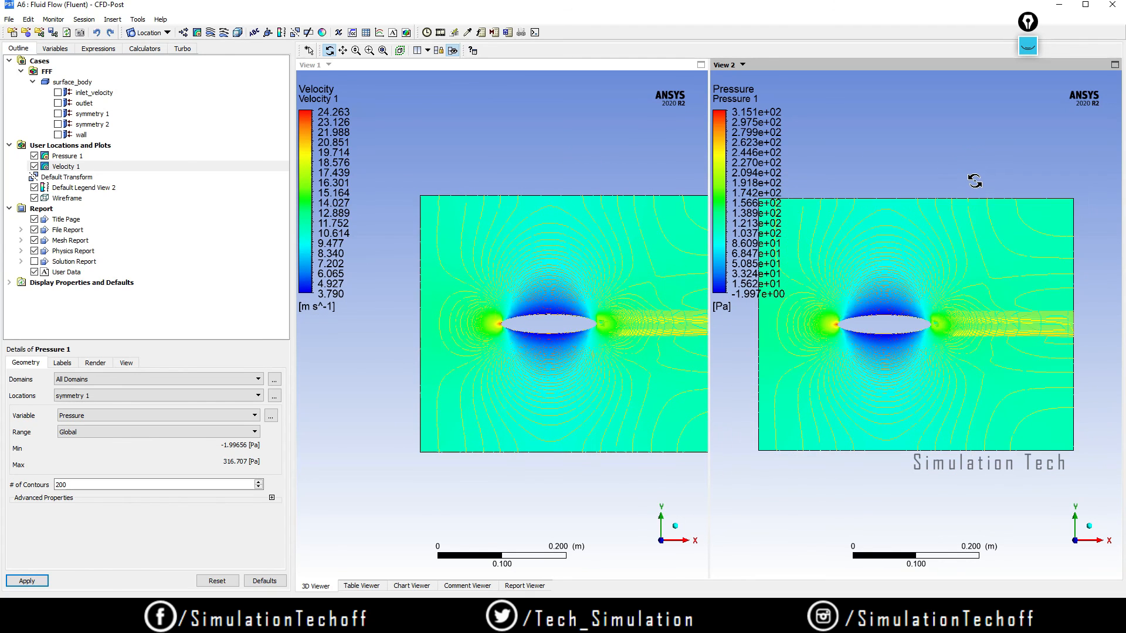
{"action": "scroll", "coordinate": [975, 182], "scroll_direction": "down", "scroll_amount": 3}
{"action": "left_click", "coordinate": [604, 157]}
{"action": "scroll", "coordinate": [604, 157], "scroll_direction": "down", "scroll_amount": 1}
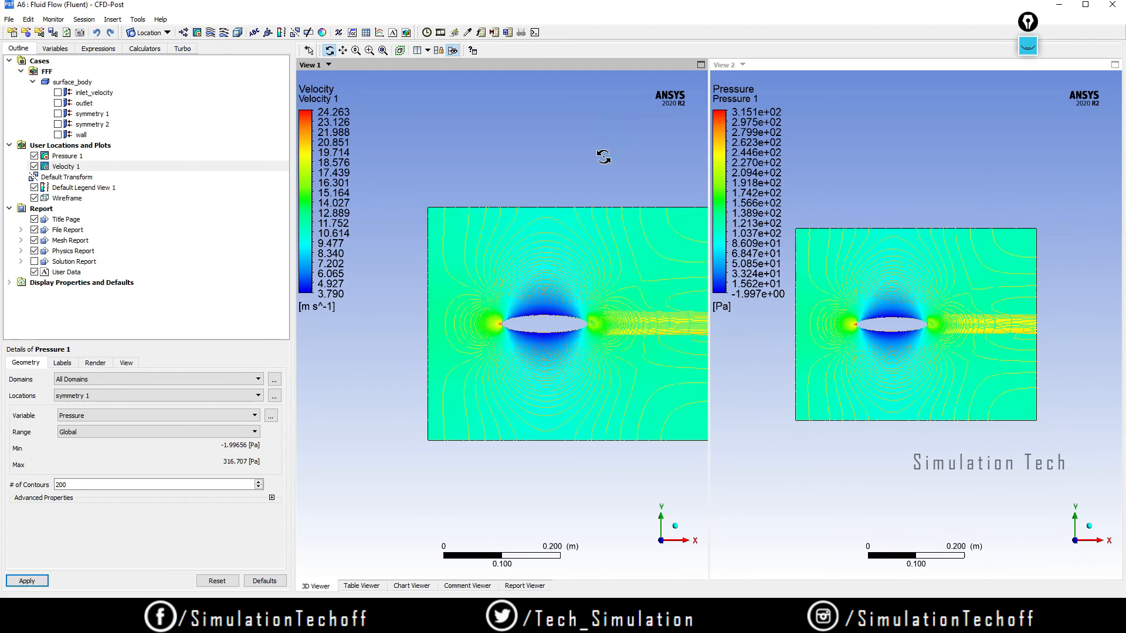
{"action": "scroll", "coordinate": [600, 166], "scroll_direction": "down", "scroll_amount": 3}
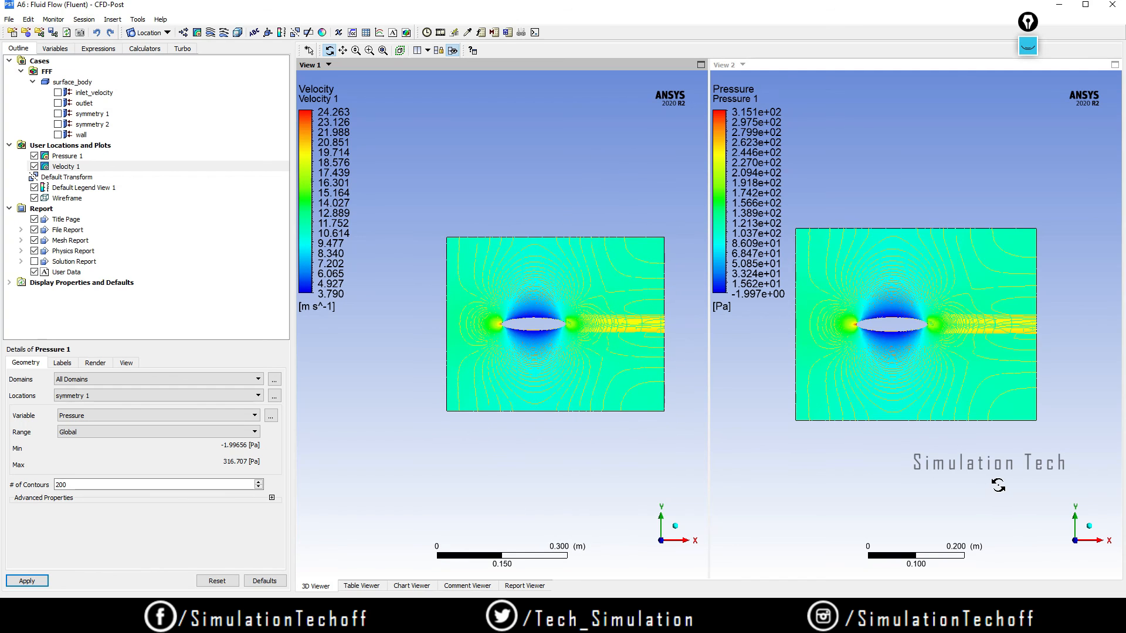
{"action": "scroll", "coordinate": [607, 209], "scroll_direction": "up", "scroll_amount": 2}
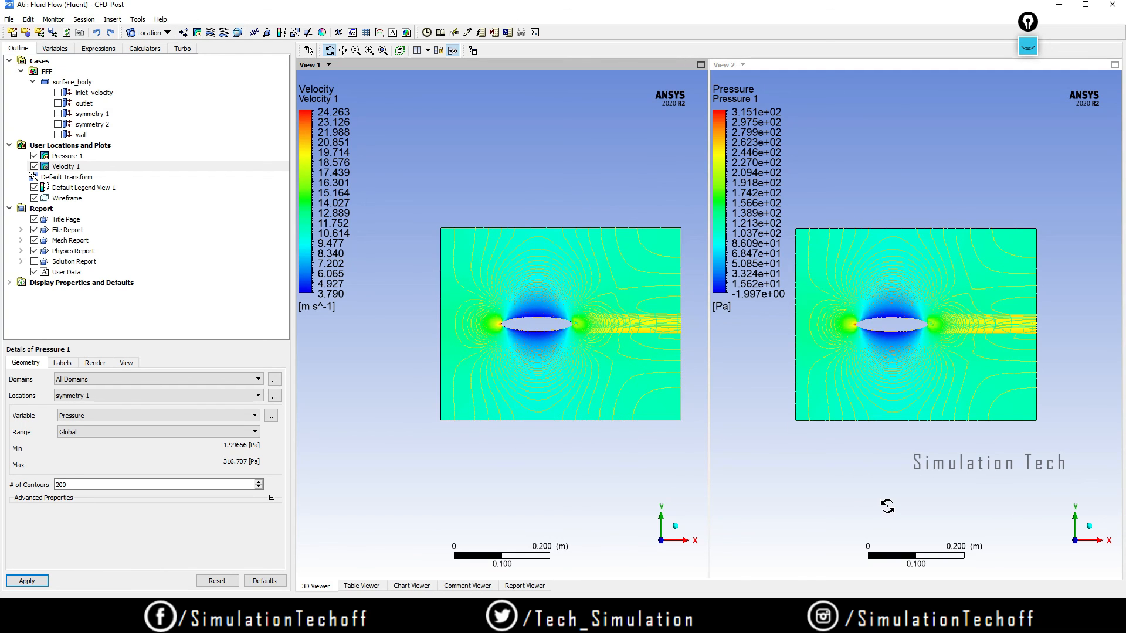